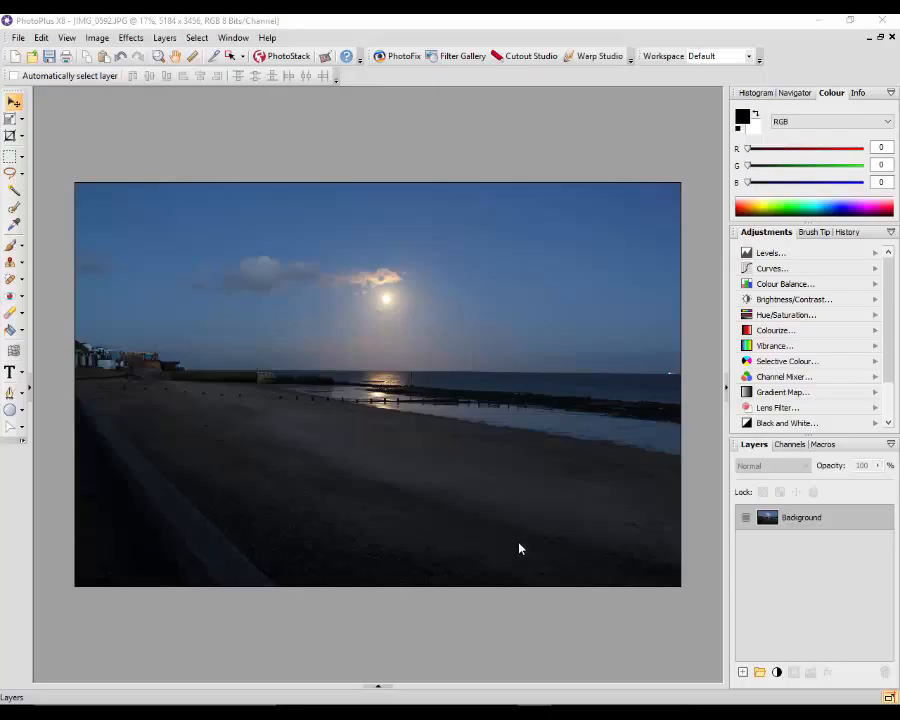
- From the Documents thumbnails, make the camera clip-art PNG the active document instead of the beach photo
{"action": "left_click", "coordinate": [378, 686]}
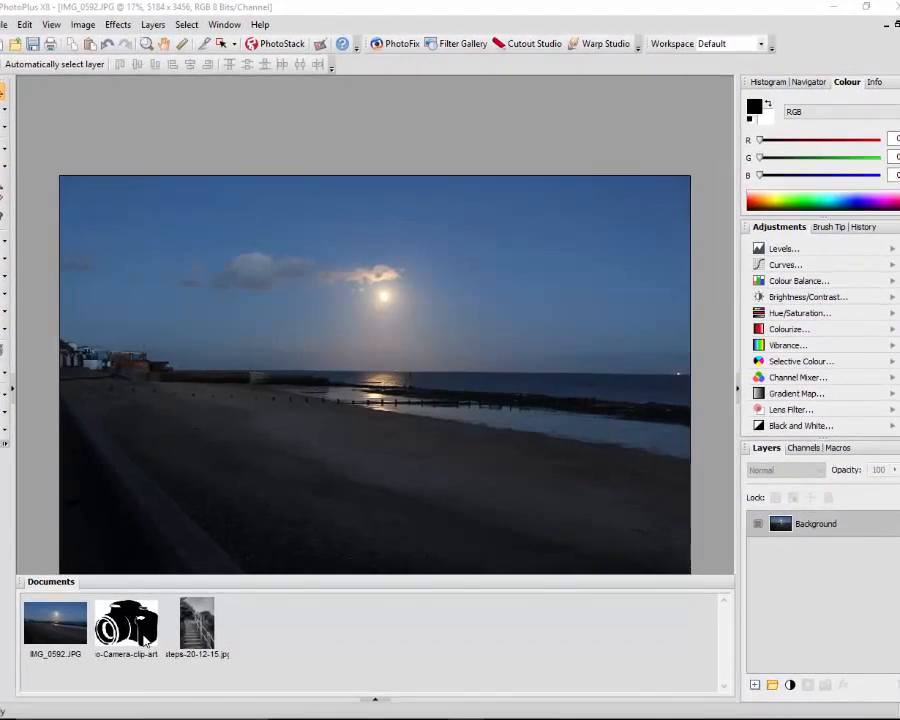
{"action": "left_click", "coordinate": [132, 620]}
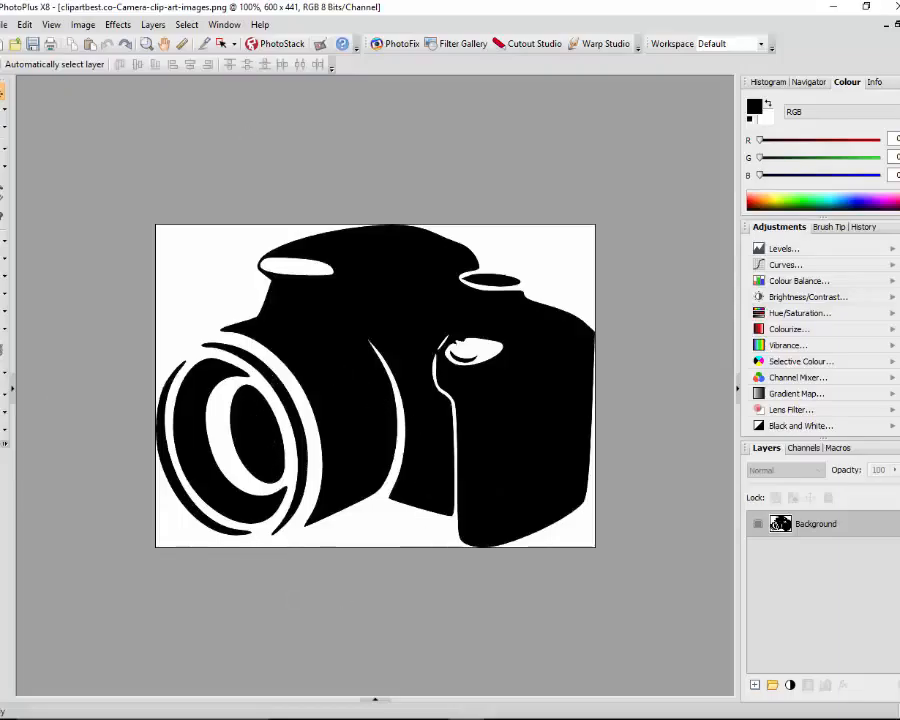
{"action": "left_click", "coordinate": [375, 700]}
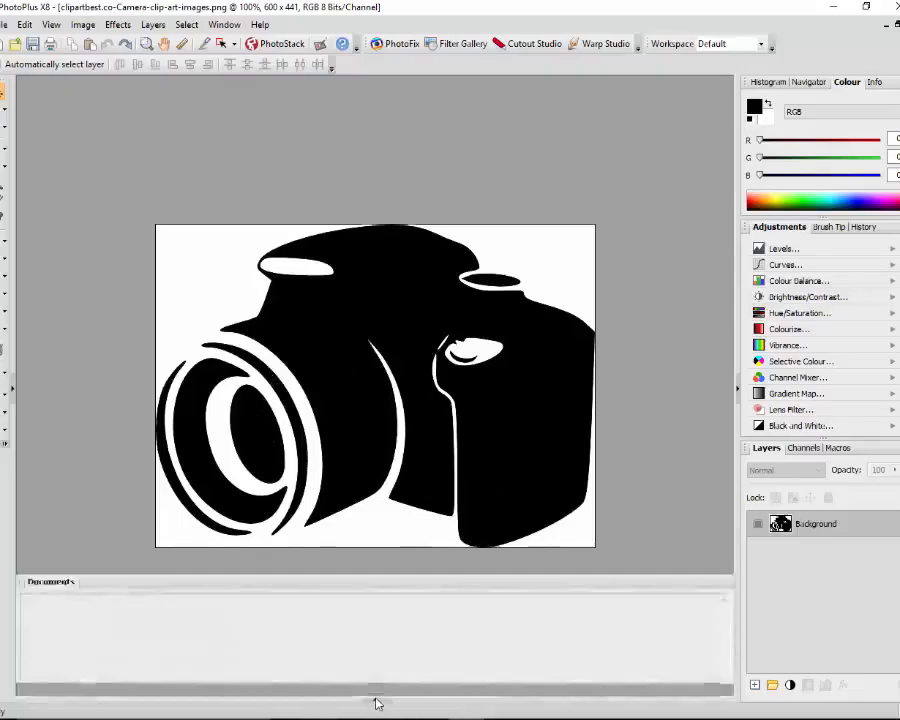
{"action": "left_click", "coordinate": [58, 628]}
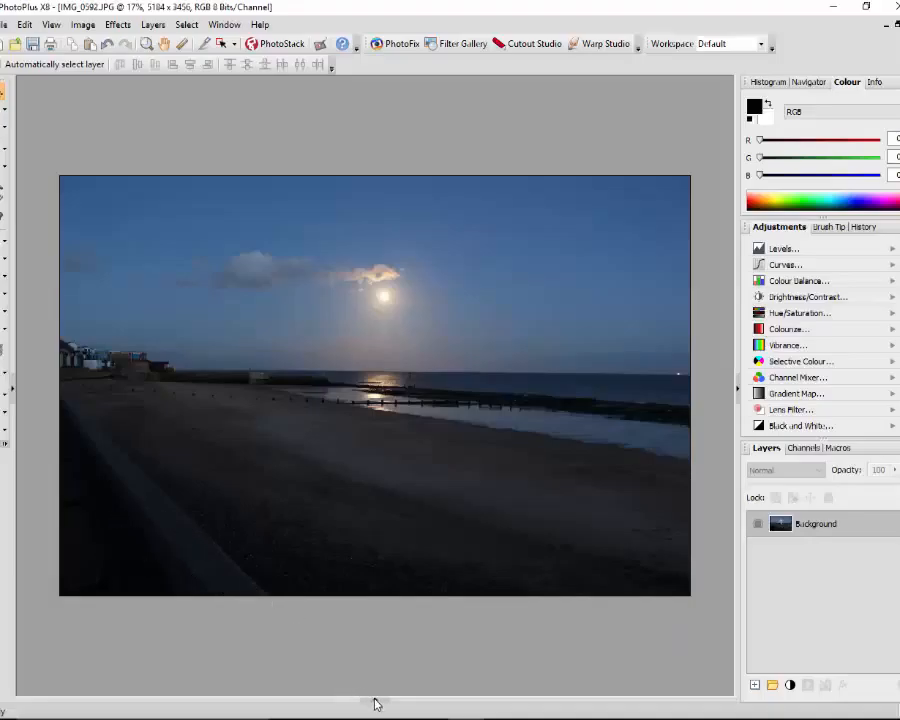
{"action": "mouse_move", "coordinate": [375, 697]}
{"action": "left_click", "coordinate": [128, 622]}
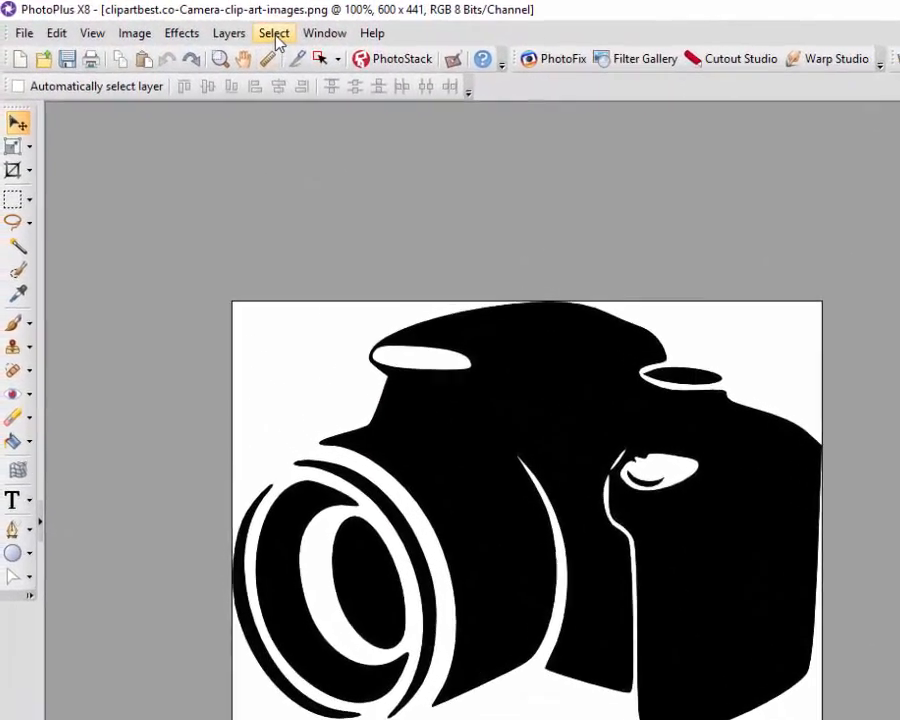
- Invert the camera clip-art's colours so it becomes white on black
{"action": "left_click", "coordinate": [227, 28]}
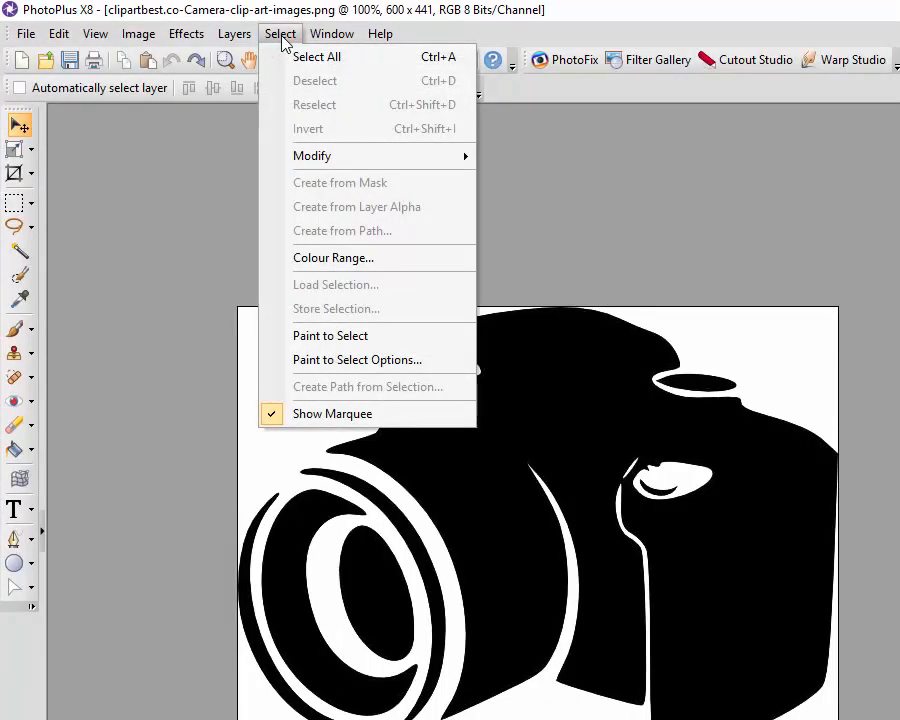
{"action": "mouse_move", "coordinate": [192, 42]}
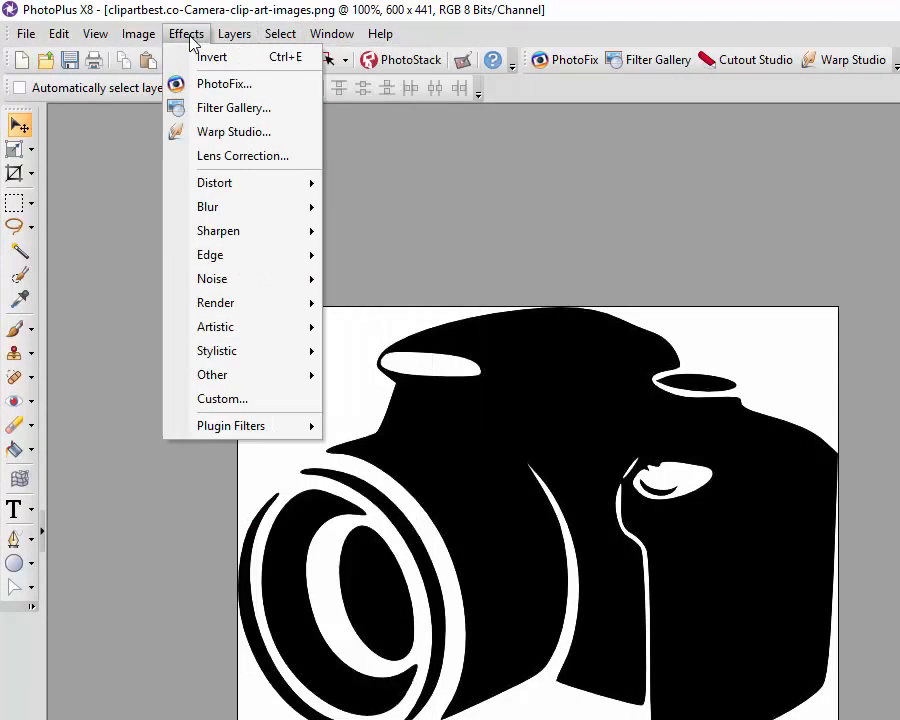
{"action": "mouse_move", "coordinate": [132, 35]}
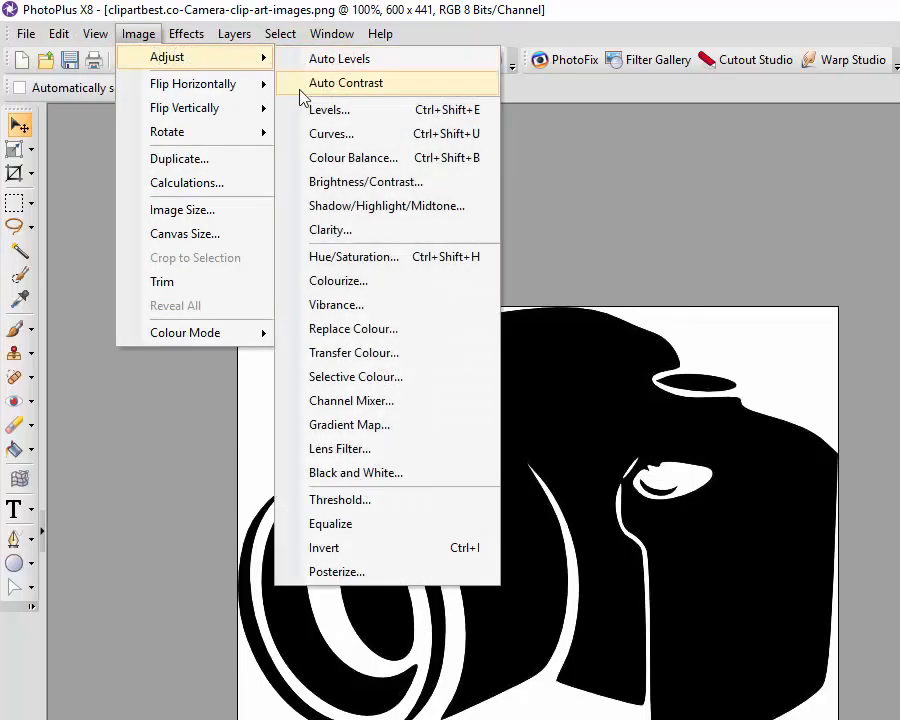
{"action": "left_click", "coordinate": [335, 550]}
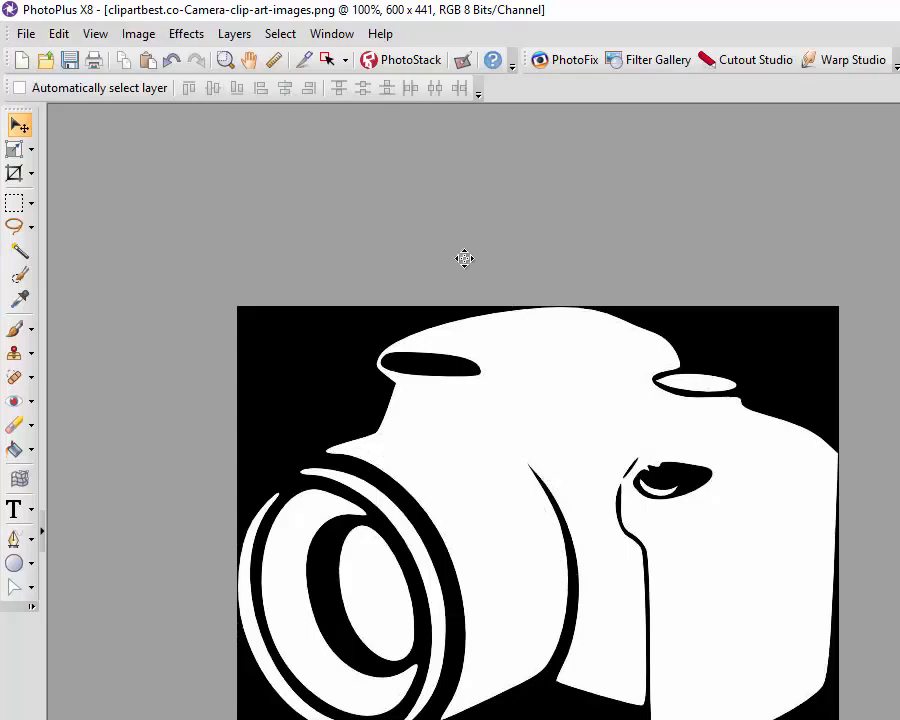
- Select and copy the whole camera image, then return to the IMG_0592.JPG beach photo
{"action": "left_click", "coordinate": [285, 38]}
{"action": "left_click", "coordinate": [280, 60]}
{"action": "left_click", "coordinate": [66, 38]}
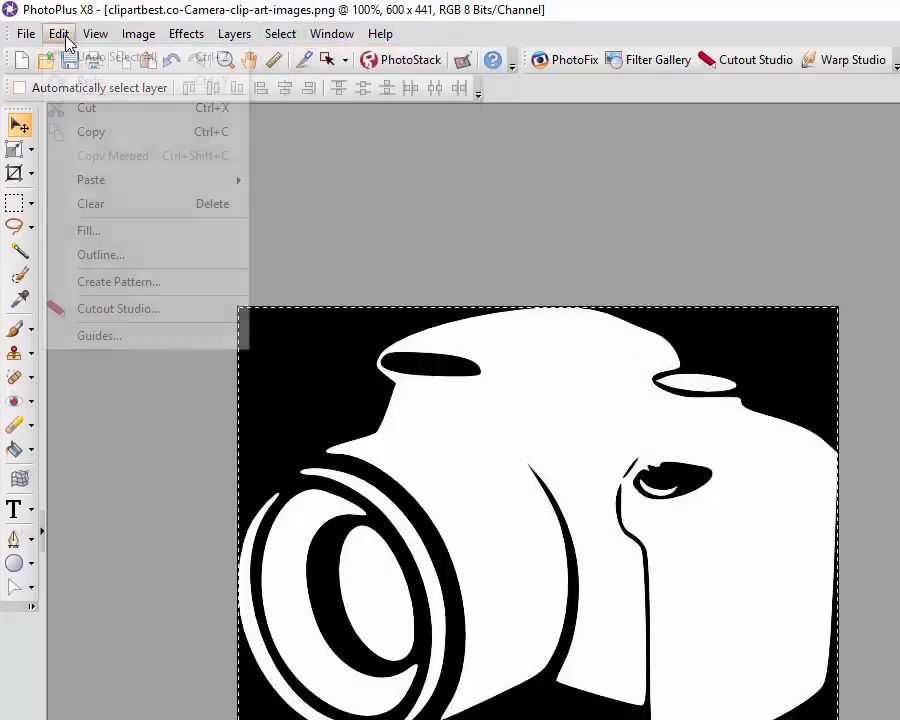
{"action": "left_click", "coordinate": [90, 133]}
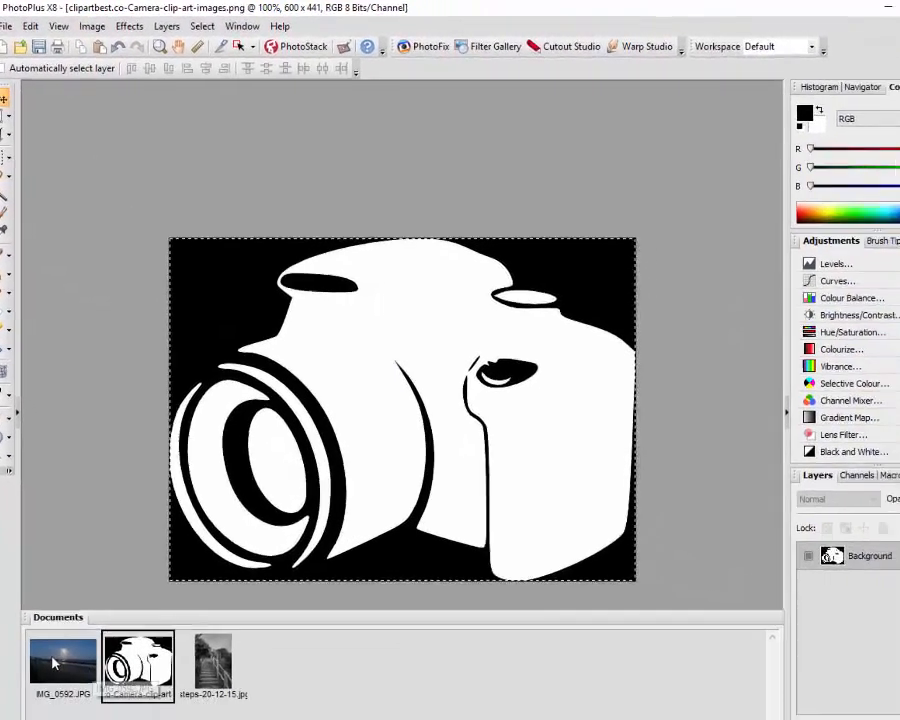
{"action": "left_click", "coordinate": [55, 662]}
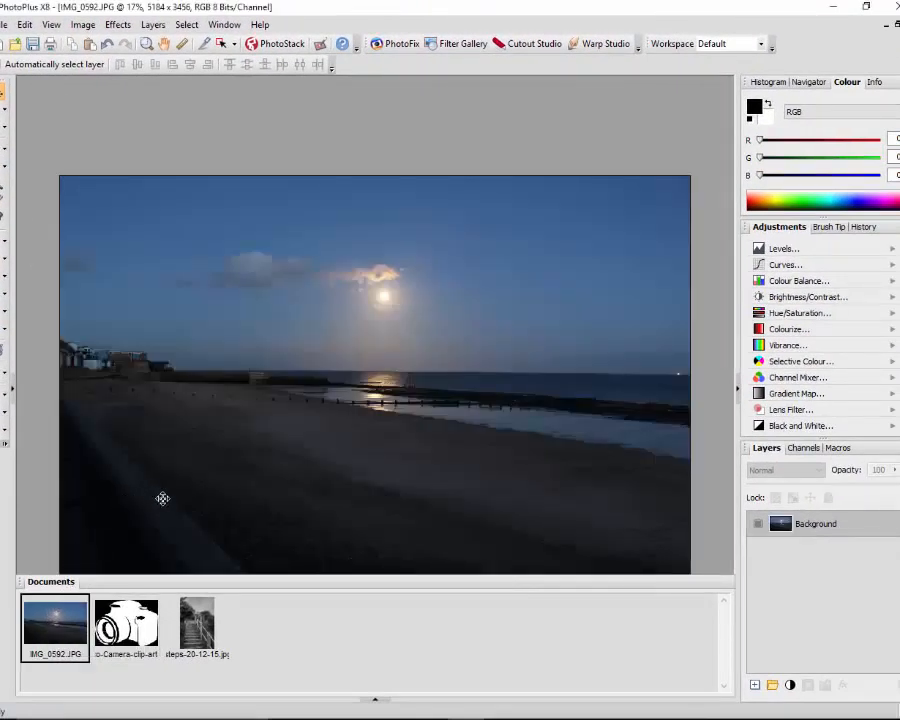
- Paste the inverted camera as a new layer and position it in the sky
{"action": "left_click", "coordinate": [24, 24]}
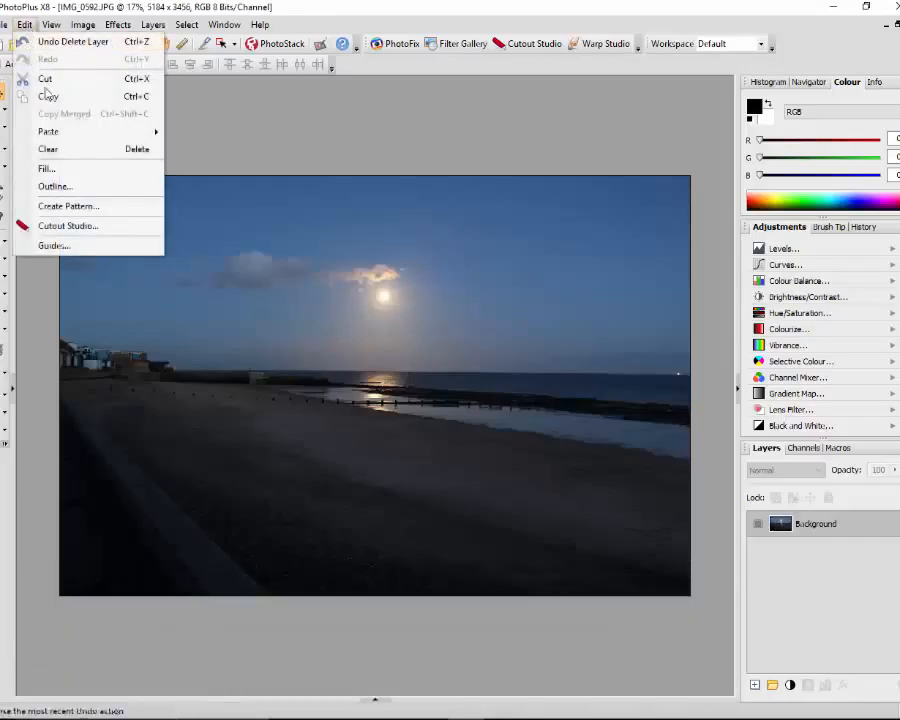
{"action": "mouse_move", "coordinate": [104, 138]}
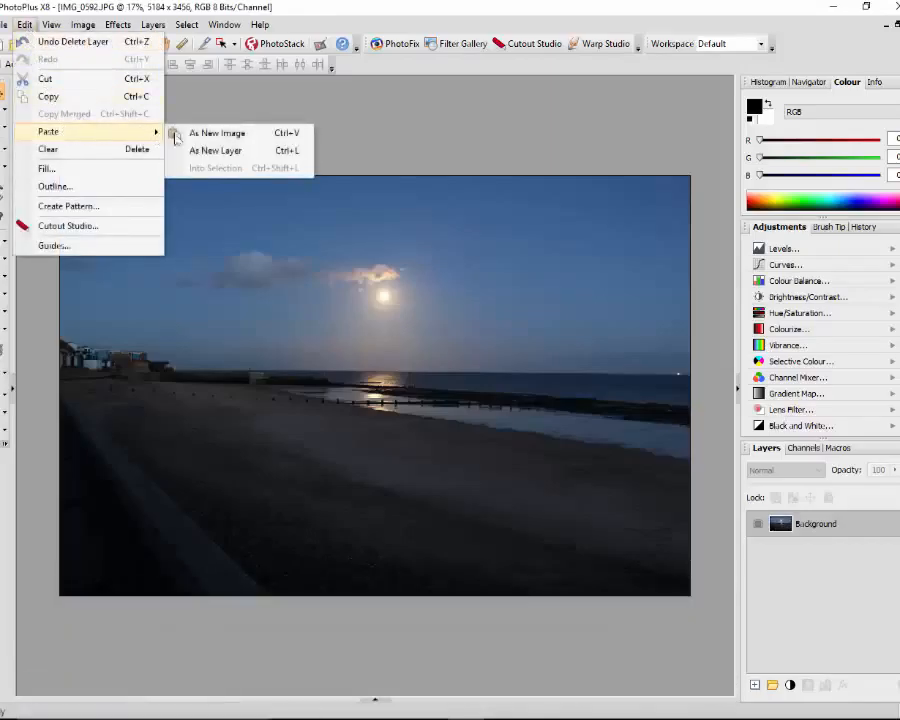
{"action": "left_click", "coordinate": [233, 152]}
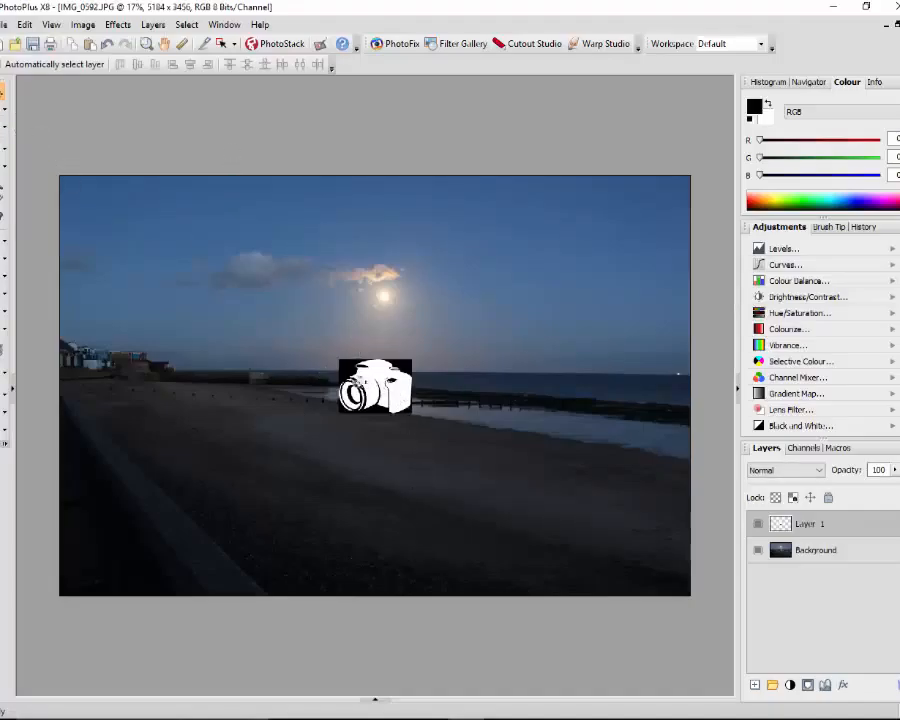
{"action": "left_click_drag", "start_coordinate": [264, 275], "coordinate": [111, 176]}
{"action": "left_click_drag", "start_coordinate": [222, 287], "coordinate": [204, 298]}
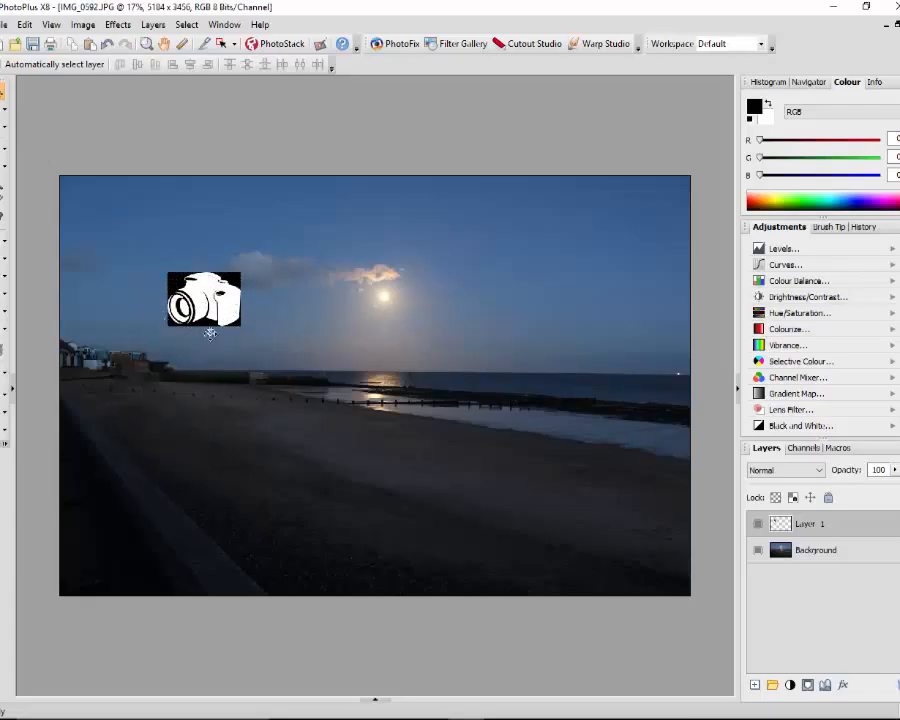
- Set Layer 1's blend mode to Screen and move the camera to the lower-left corner
{"action": "left_click", "coordinate": [820, 471]}
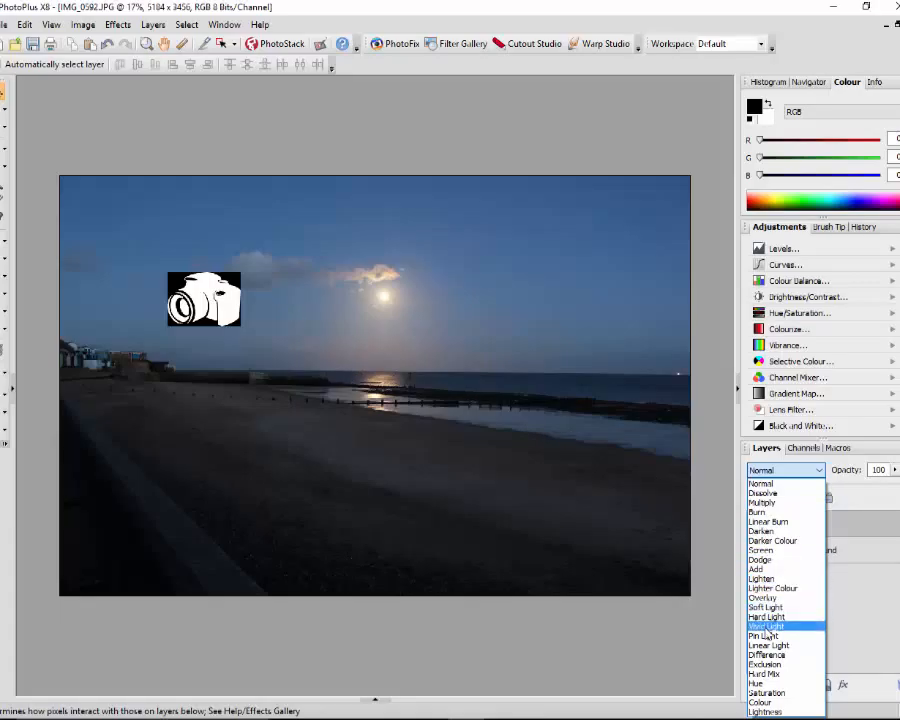
{"action": "left_click", "coordinate": [765, 550]}
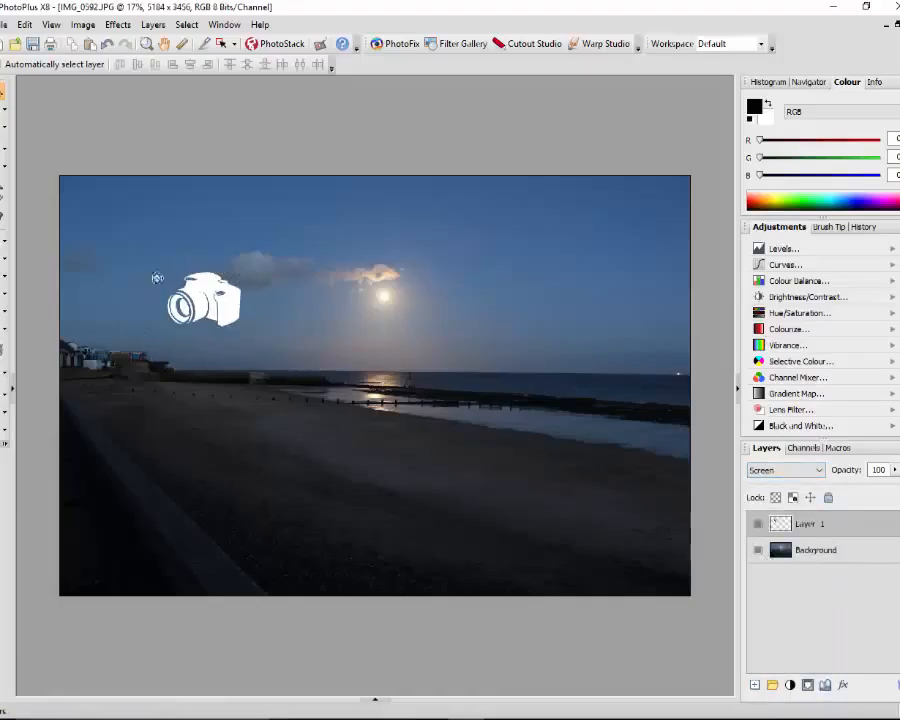
{"action": "left_click_drag", "start_coordinate": [208, 296], "coordinate": [115, 546]}
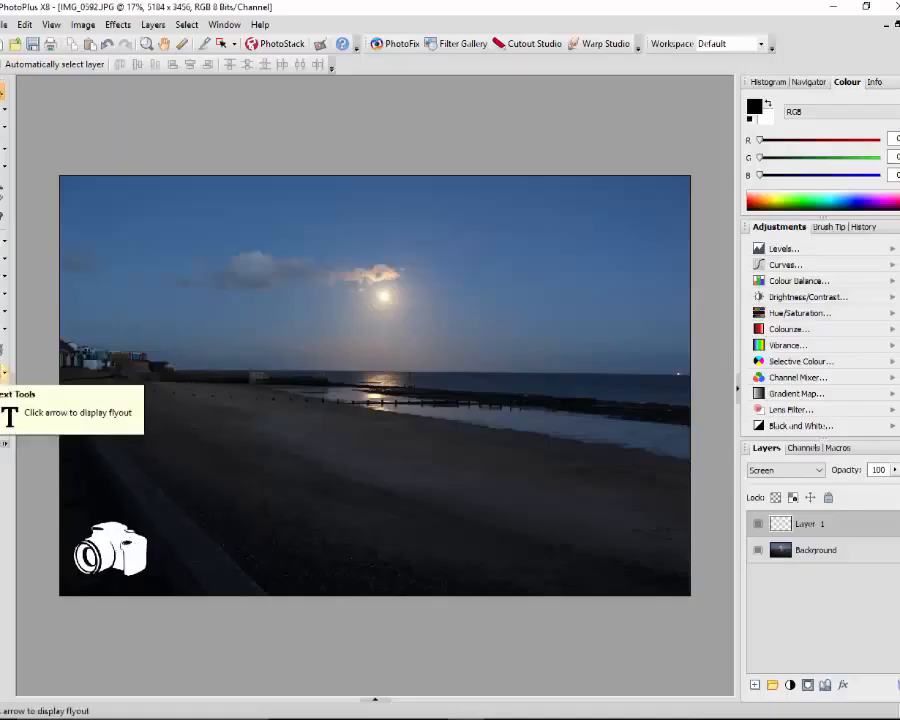
- Create a bold Verdana text layer beside the camera and type '(c)'
{"action": "left_click", "coordinate": [4, 372]}
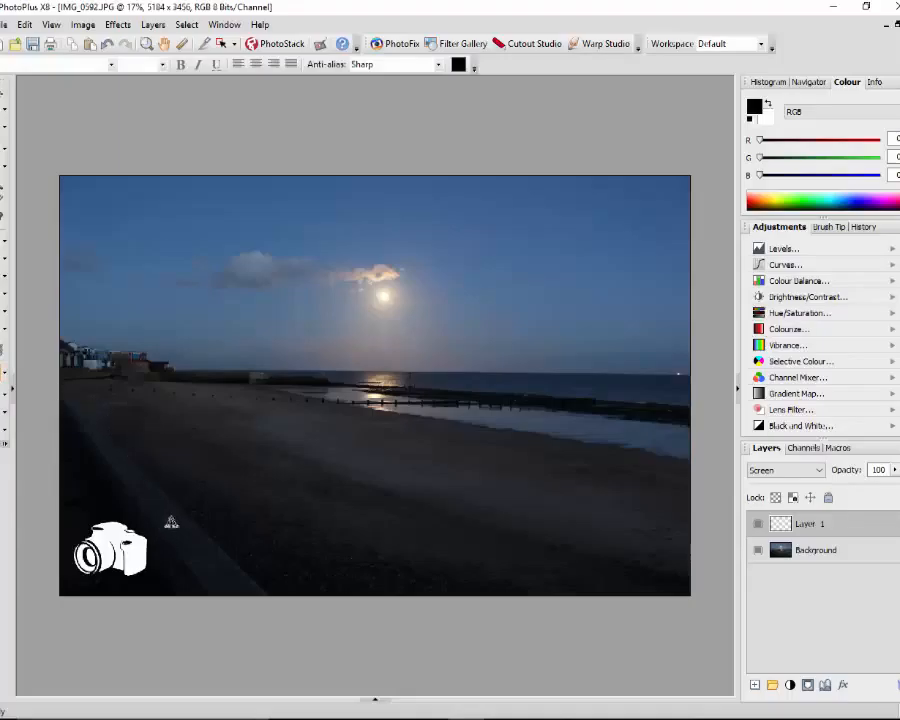
{"action": "left_click_drag", "start_coordinate": [171, 521], "coordinate": [193, 574]}
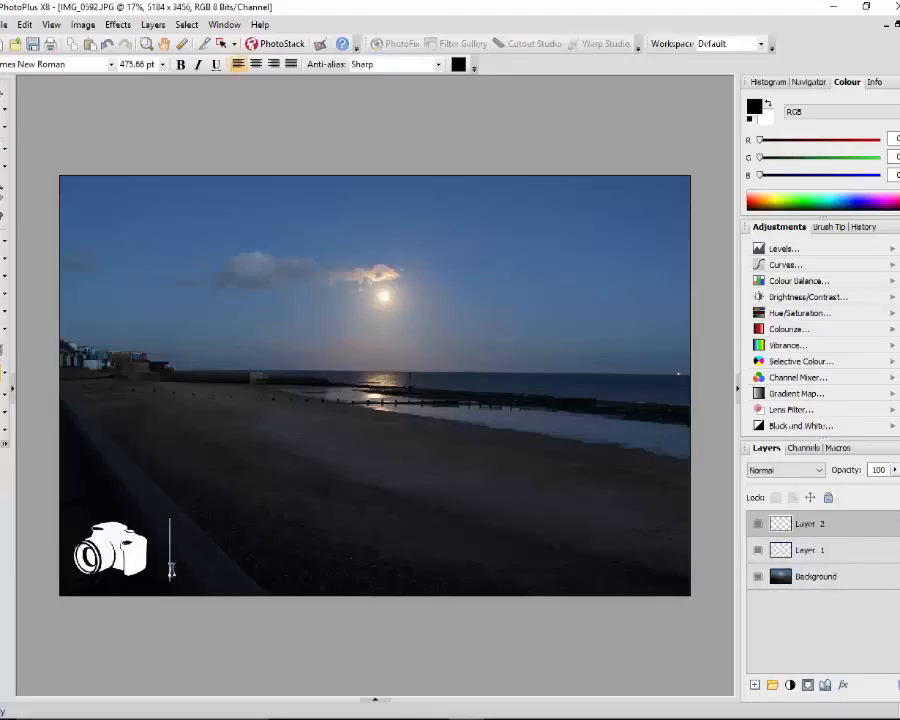
{"action": "left_click", "coordinate": [111, 64]}
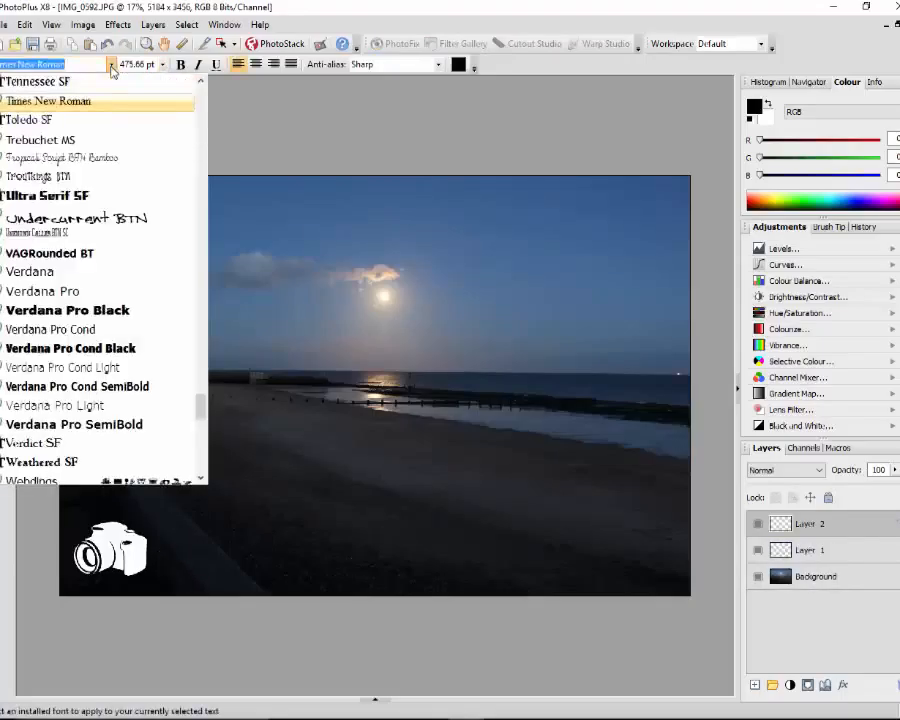
{"action": "left_click", "coordinate": [20, 279]}
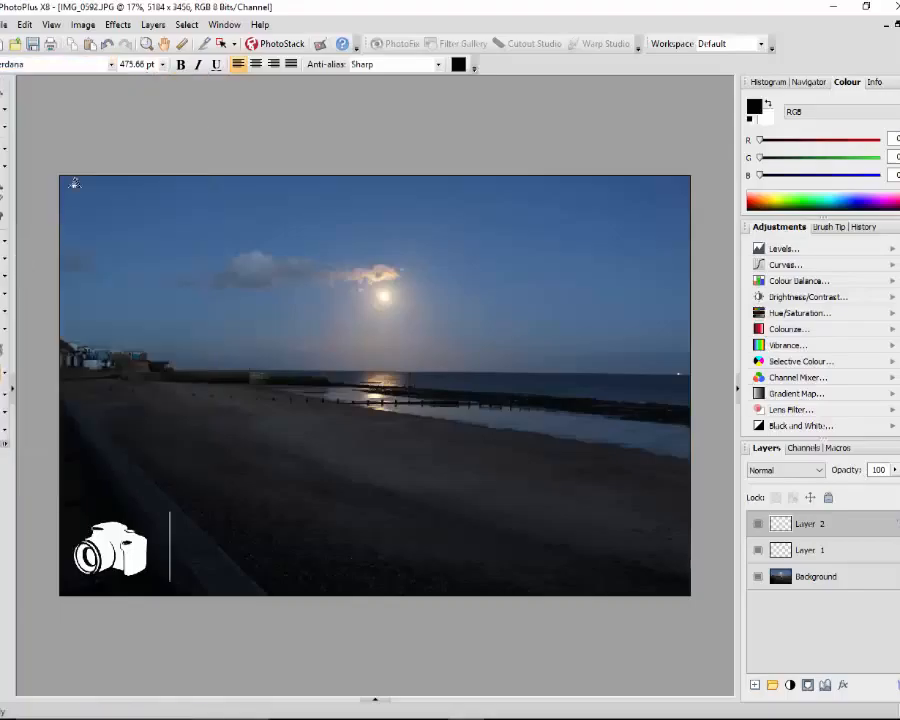
{"action": "left_click", "coordinate": [182, 67]}
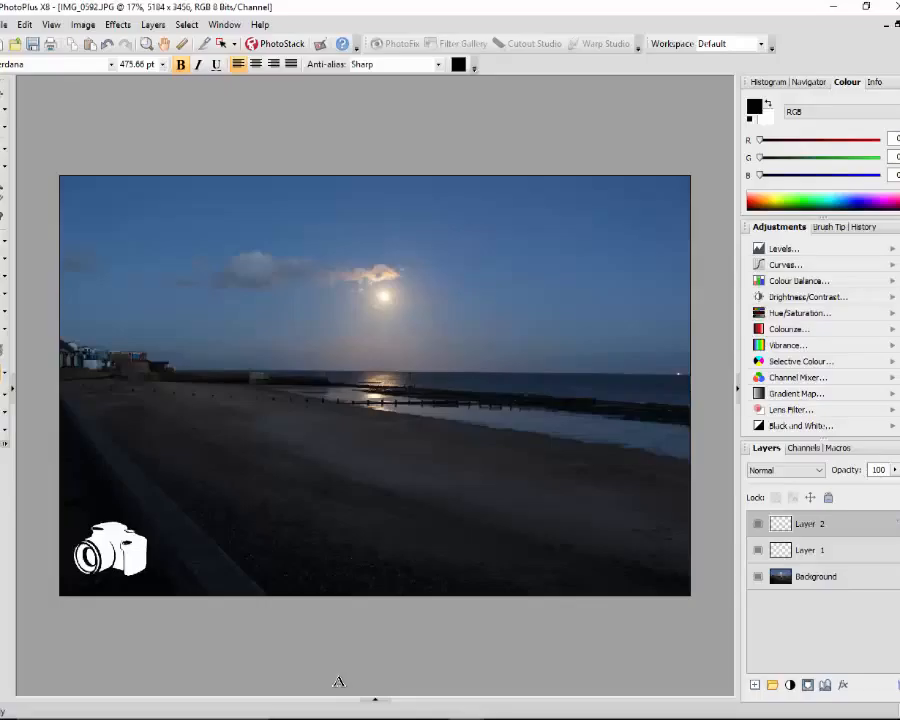
{"action": "type", "text": "(c"}
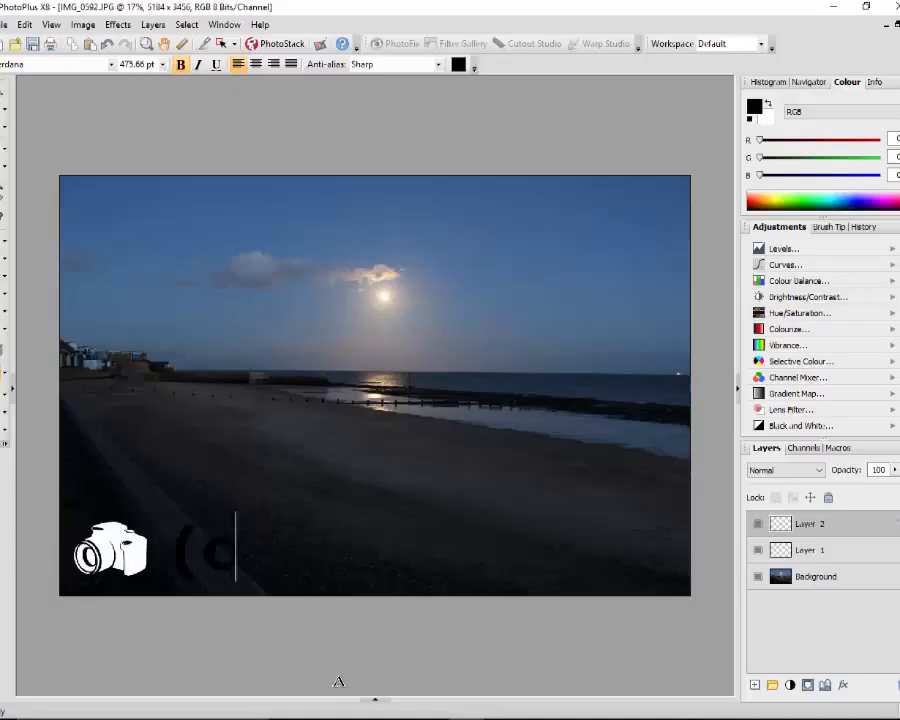
{"action": "type", "text": ")"}
- Colour the '(c)' text white, then place the text caret after it for editing
{"action": "left_click_drag", "start_coordinate": [290, 540], "coordinate": [150, 555]}
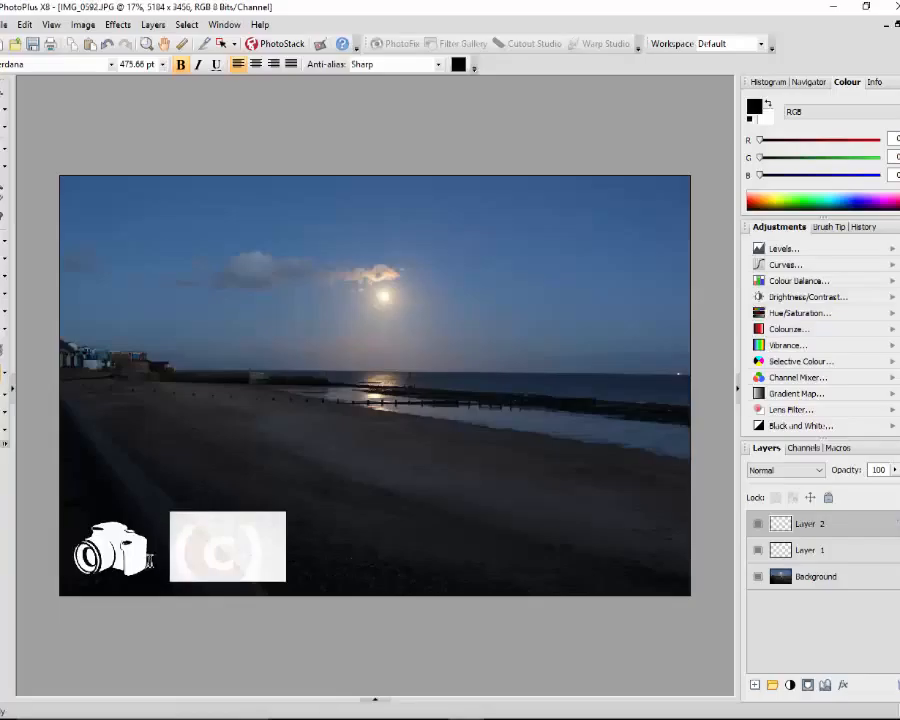
{"action": "left_click", "coordinate": [459, 65]}
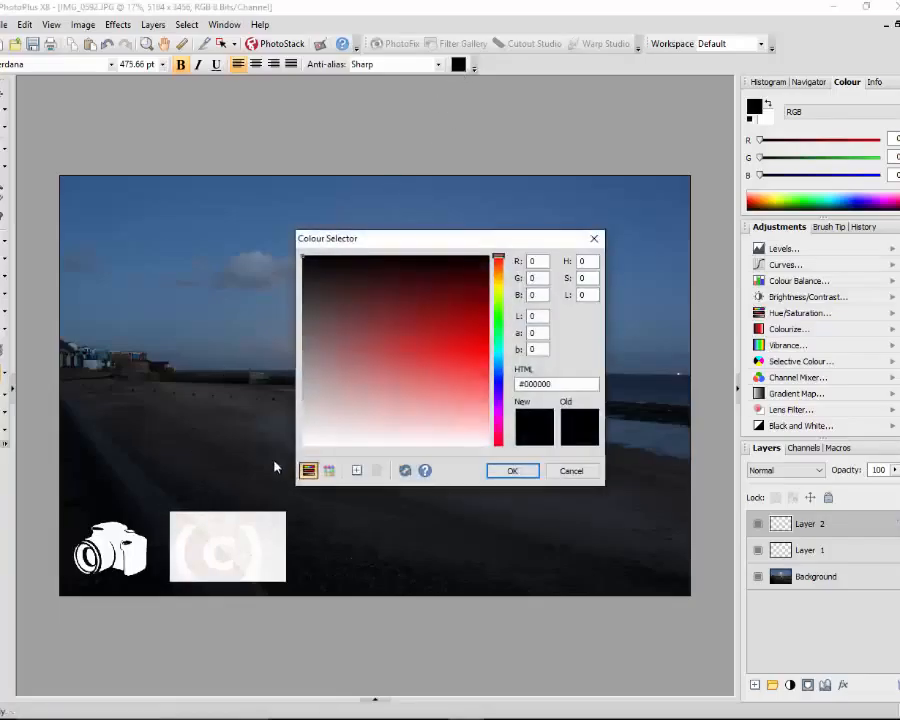
{"action": "left_click", "coordinate": [304, 443]}
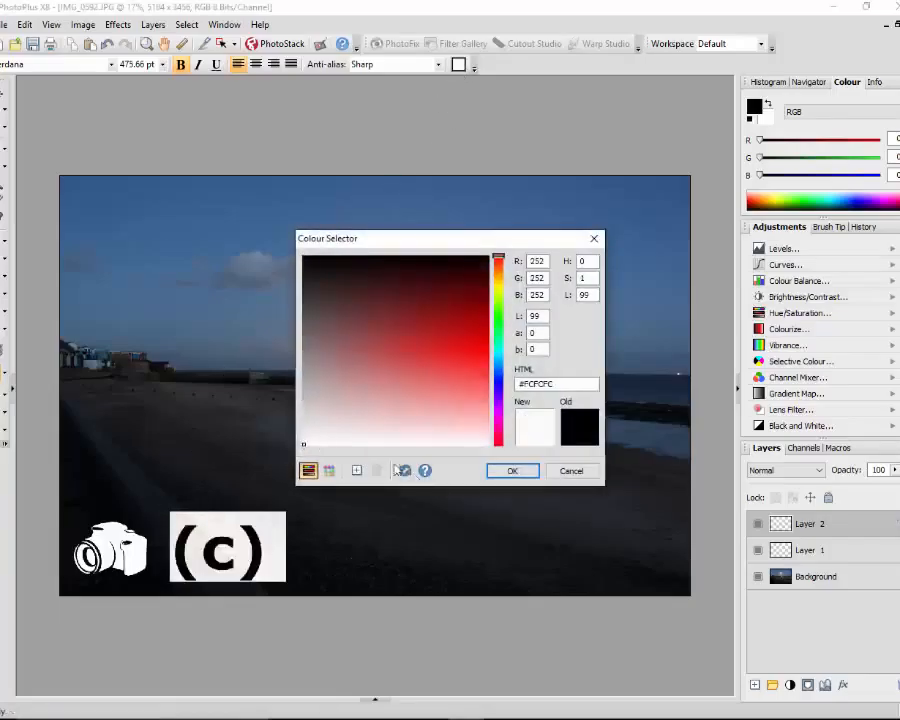
{"action": "left_click", "coordinate": [505, 472]}
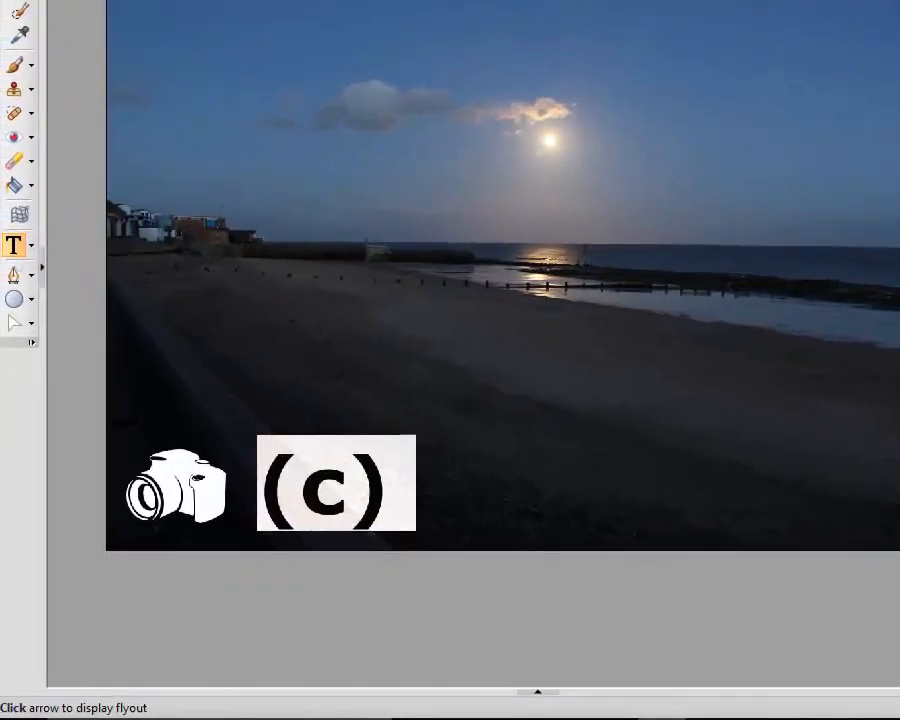
{"action": "left_click", "coordinate": [8, 15]}
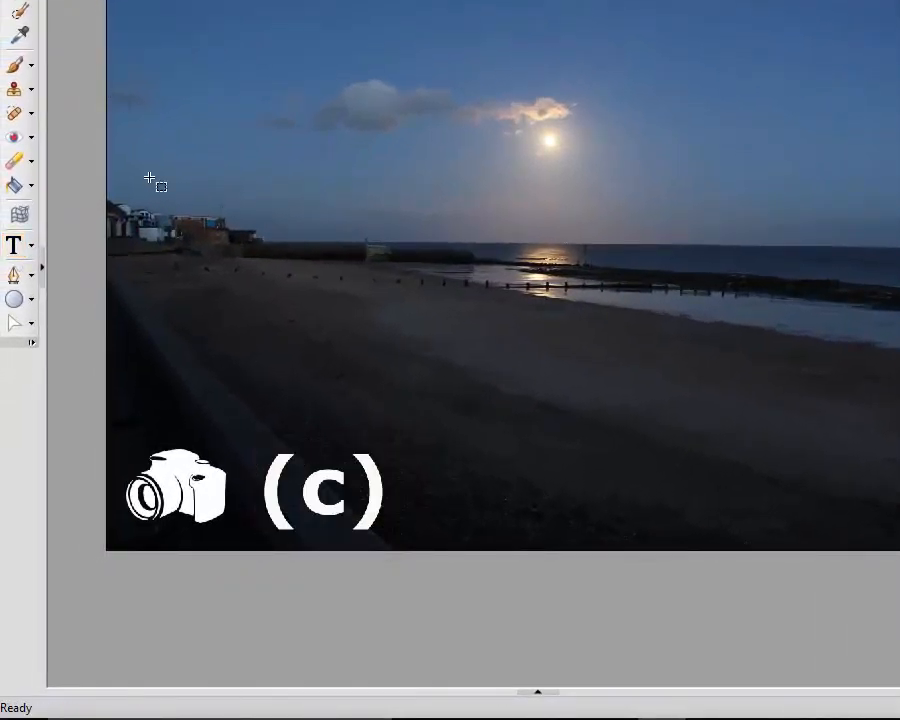
{"action": "left_click", "coordinate": [14, 245]}
{"action": "left_click", "coordinate": [398, 497]}
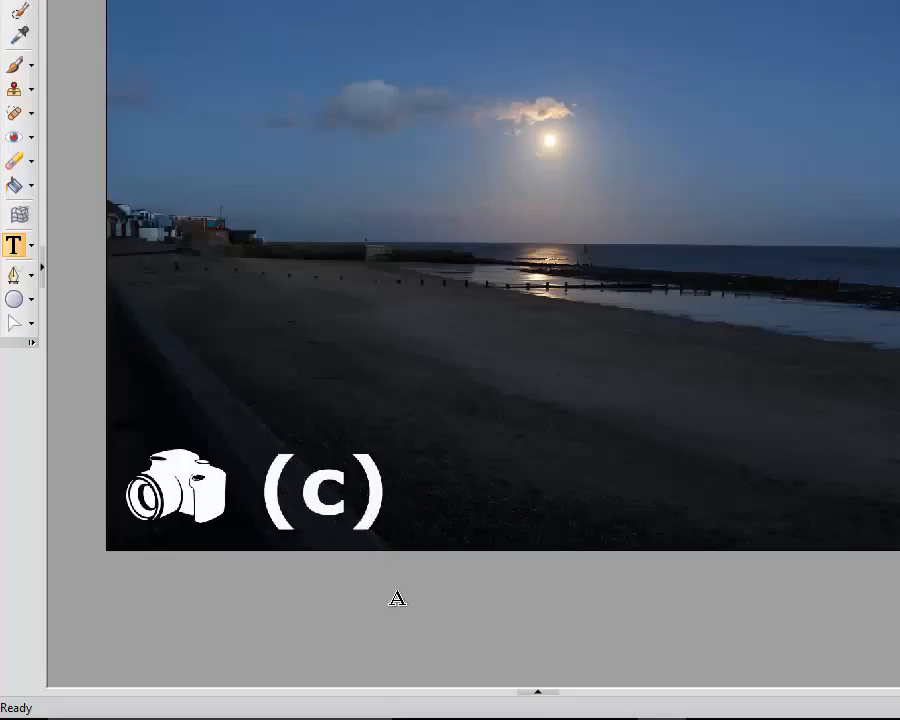
- Replace '(c)' with a true © symbol and begin typing the author's first name
{"action": "key", "text": "BackSpace"}
{"action": "key", "text": "BackSpace"}
{"action": "key", "text": "BackSpace"}
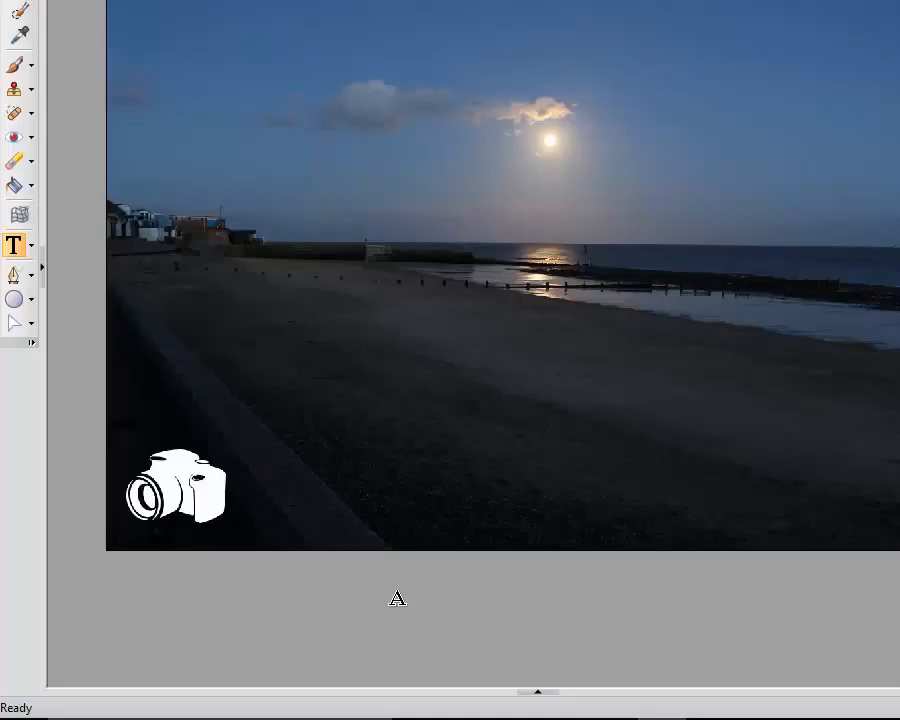
{"action": "type", "text": "©"}
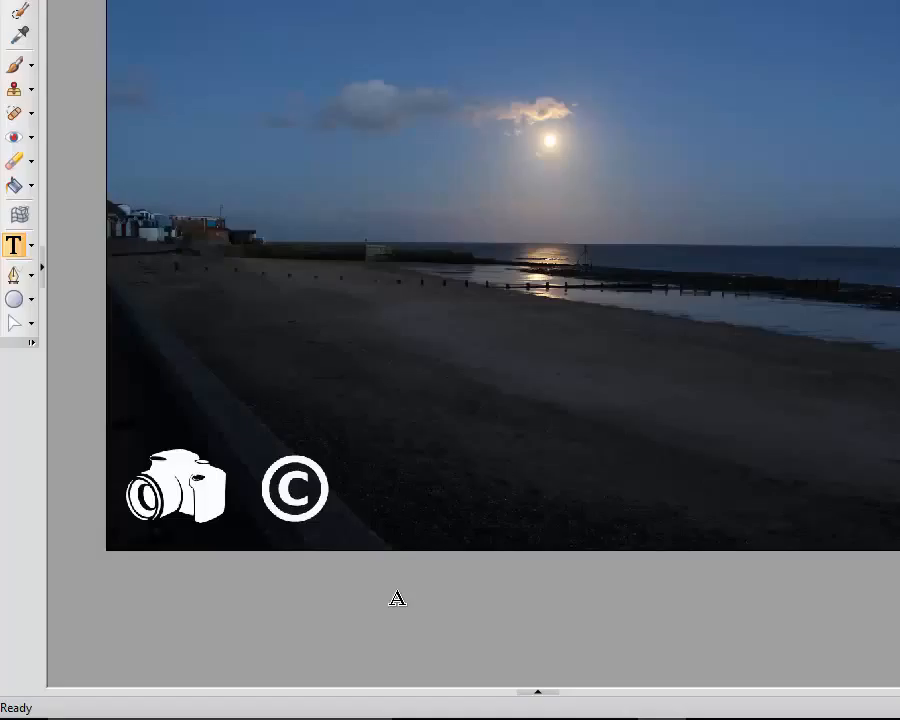
{"action": "type", "text": "R"}
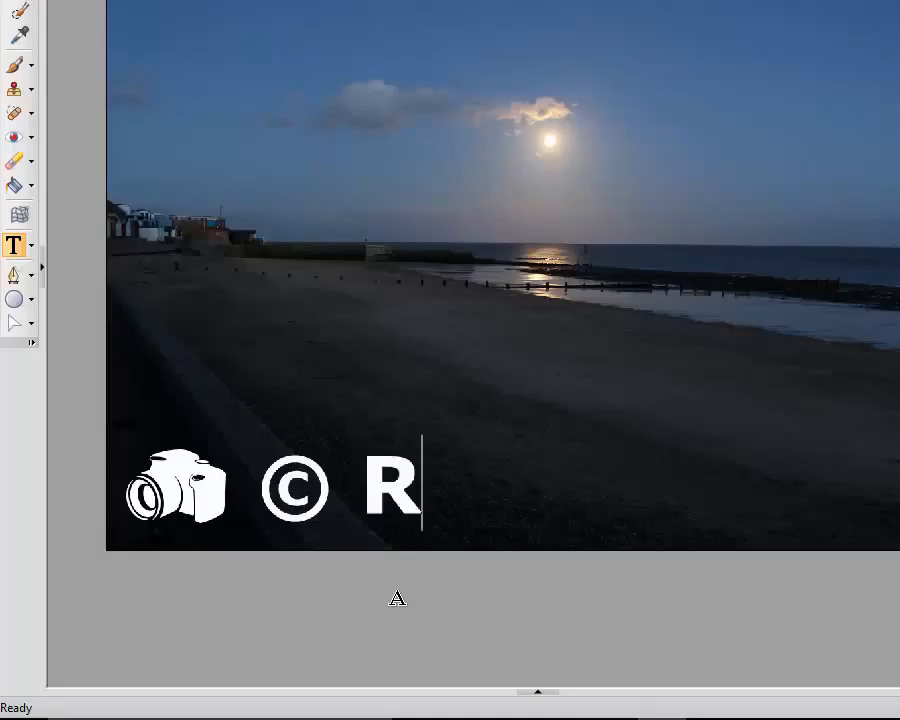
{"action": "type", "text": "en"}
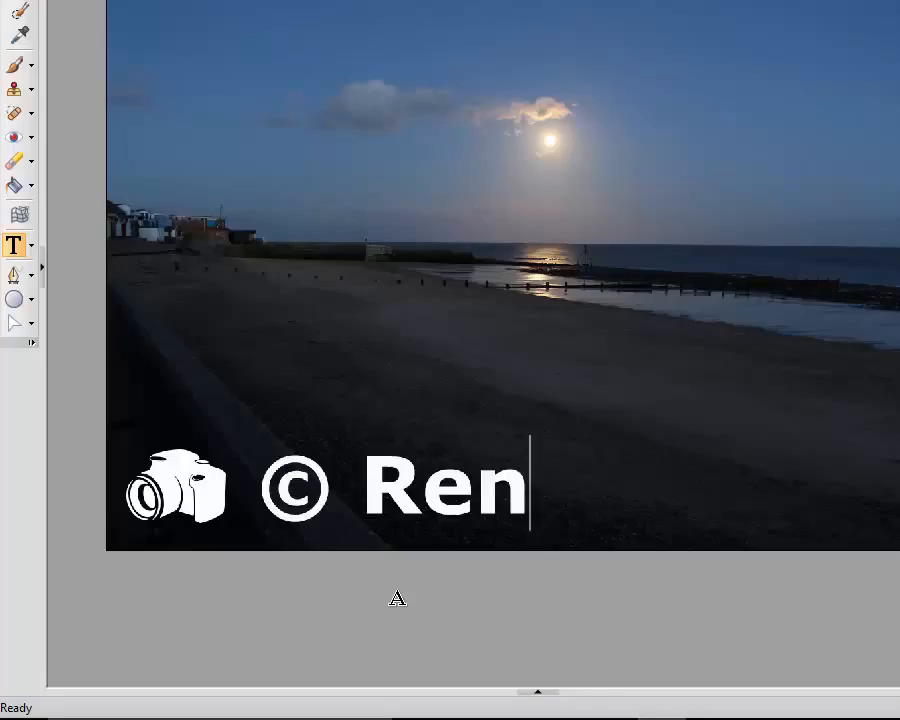
- Type the accented é to finish the author's first name after the ©
{"action": "type", "text": "é"}
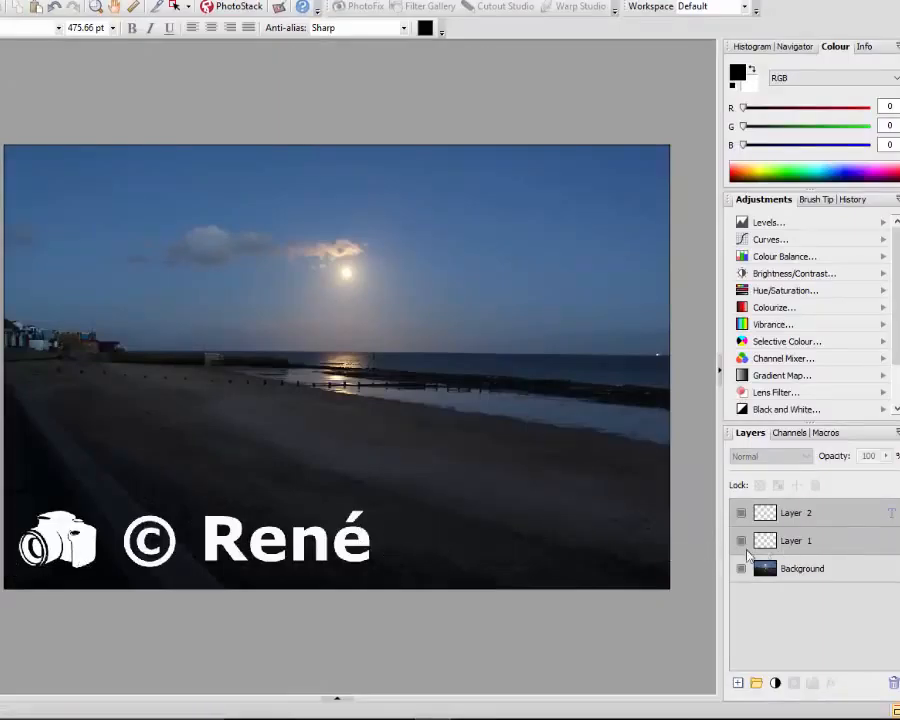
- Link the camera and text layers, then drag the linked watermark up and back to the lower-left
{"action": "right_click", "coordinate": [848, 541]}
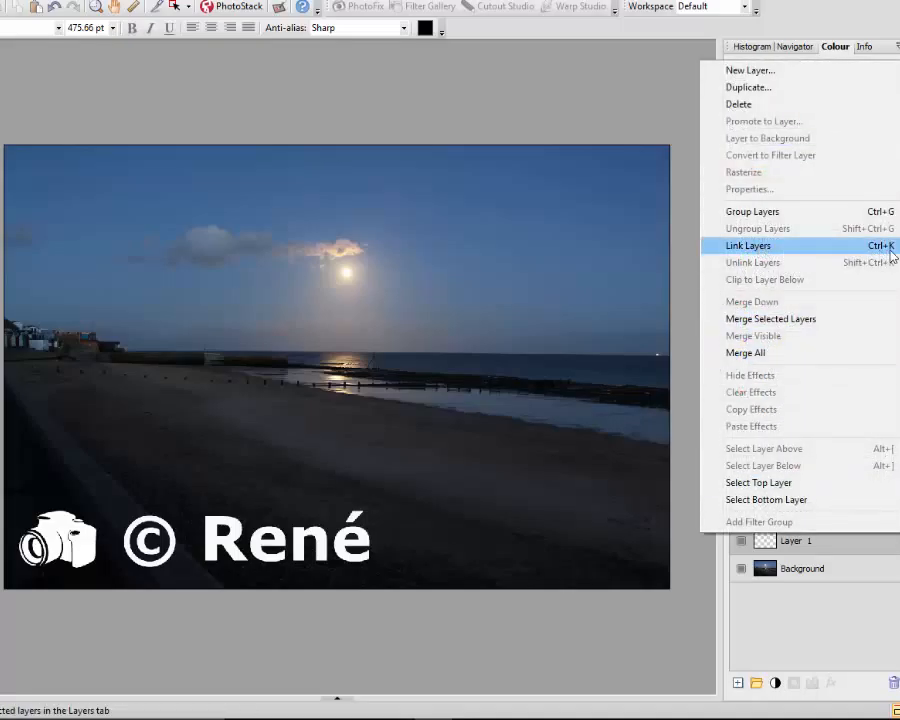
{"action": "left_click", "coordinate": [830, 253]}
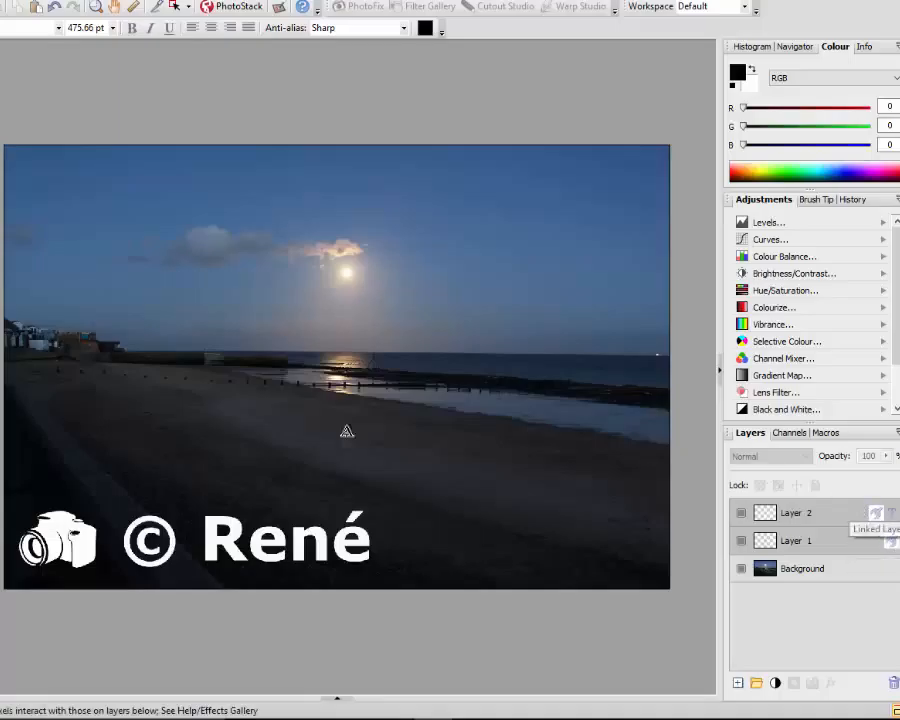
{"action": "left_click", "coordinate": [2, 40]}
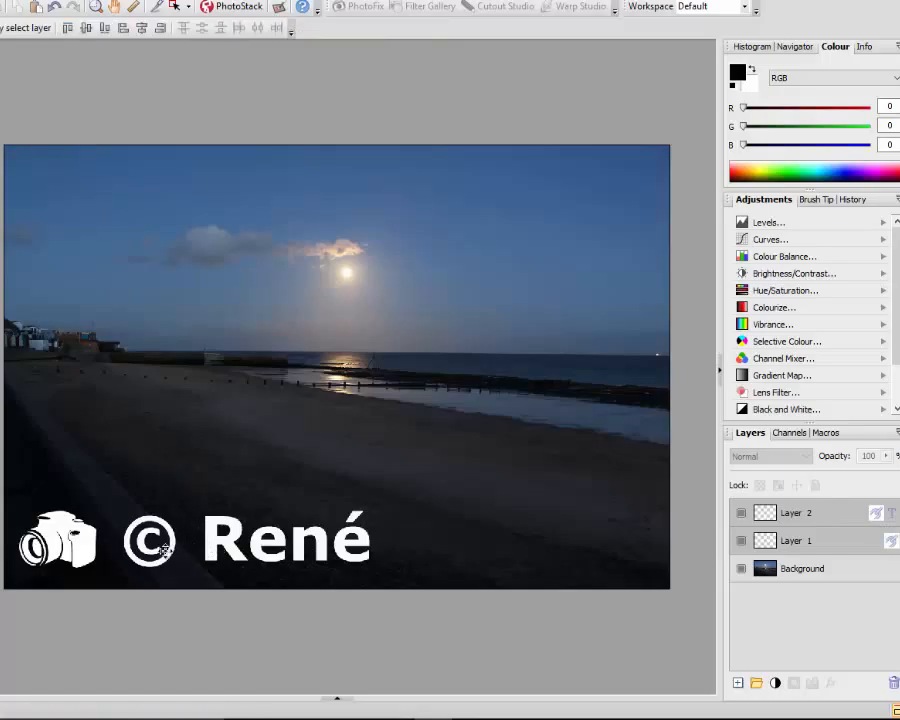
{"action": "left_click_drag", "start_coordinate": [160, 546], "coordinate": [214, 228]}
{"action": "left_click_drag", "start_coordinate": [130, 234], "coordinate": [92, 549]}
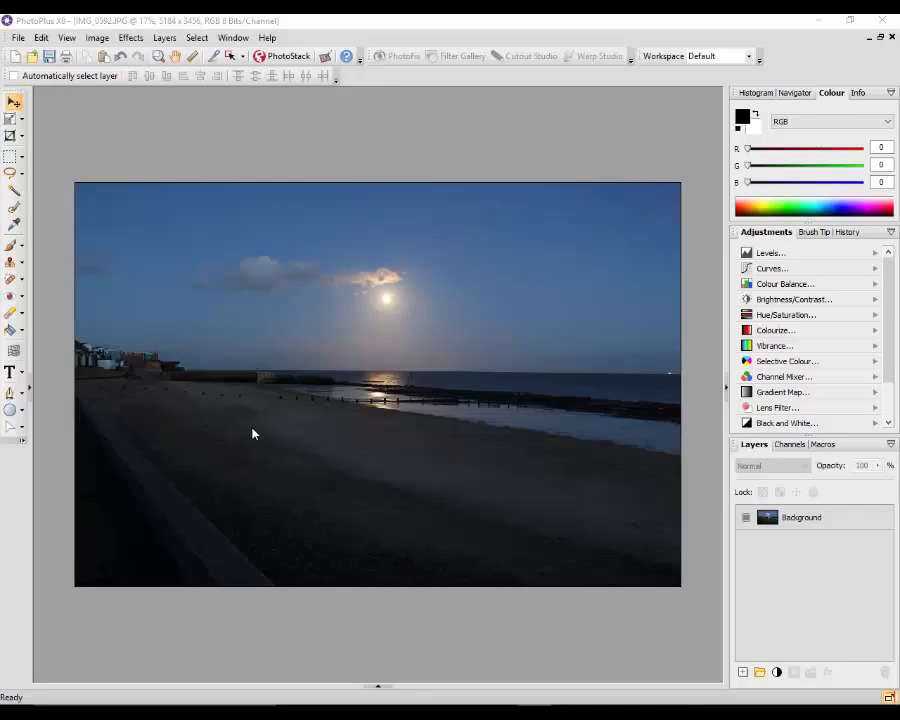
- Open the New Image dialog showing 5184 × 3456 pixels at 300 dpi with a white background
{"action": "left_click", "coordinate": [20, 38]}
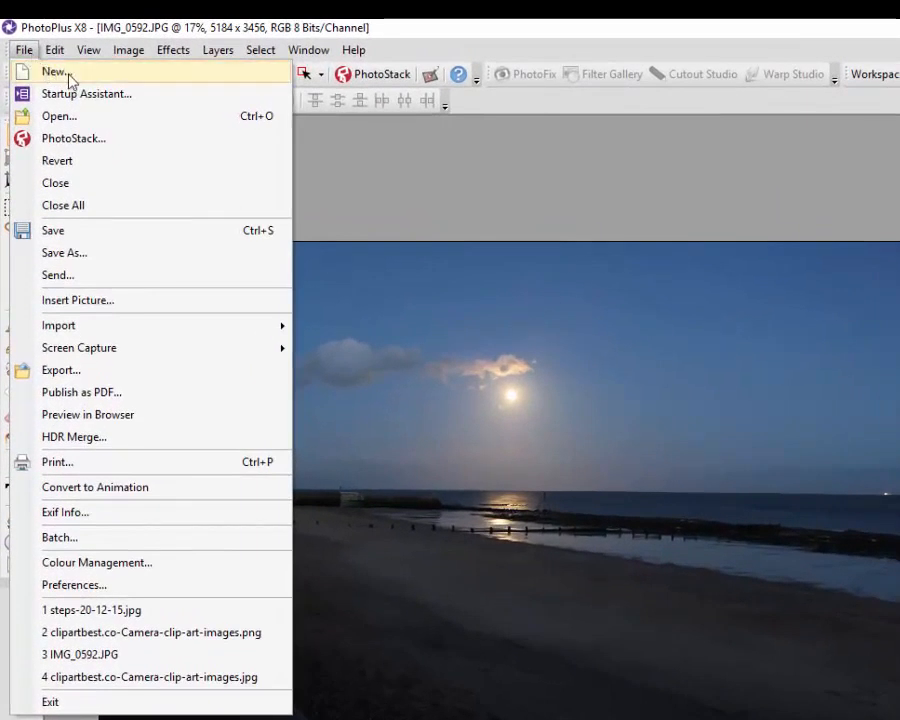
{"action": "left_click", "coordinate": [66, 74]}
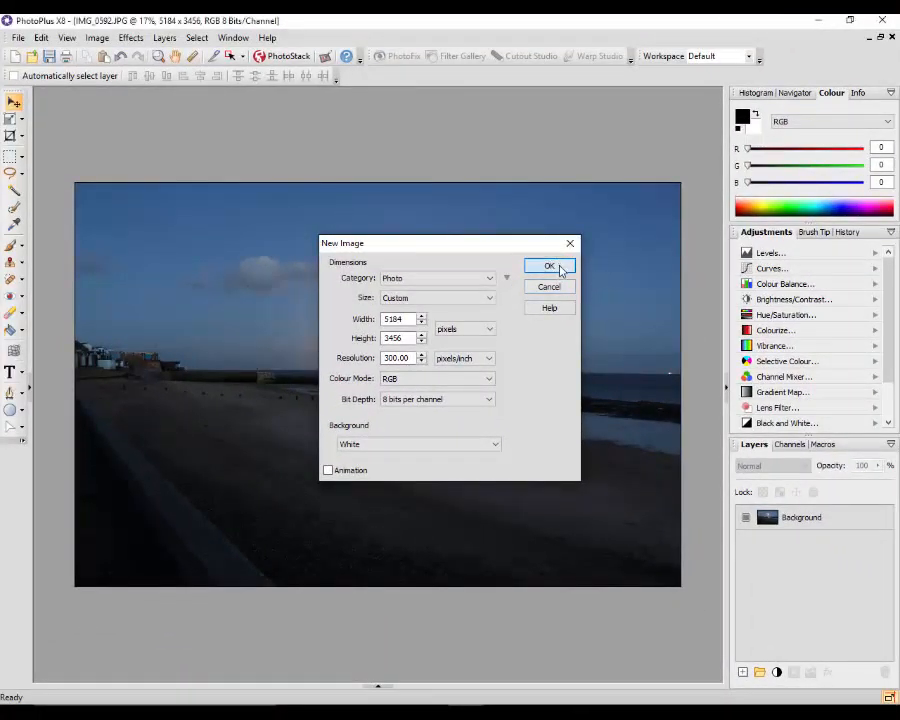
- Create the blank 5184 × 3456 image and set the foreground colour to mid-grey (126, 125, 125)
{"action": "left_click", "coordinate": [559, 268]}
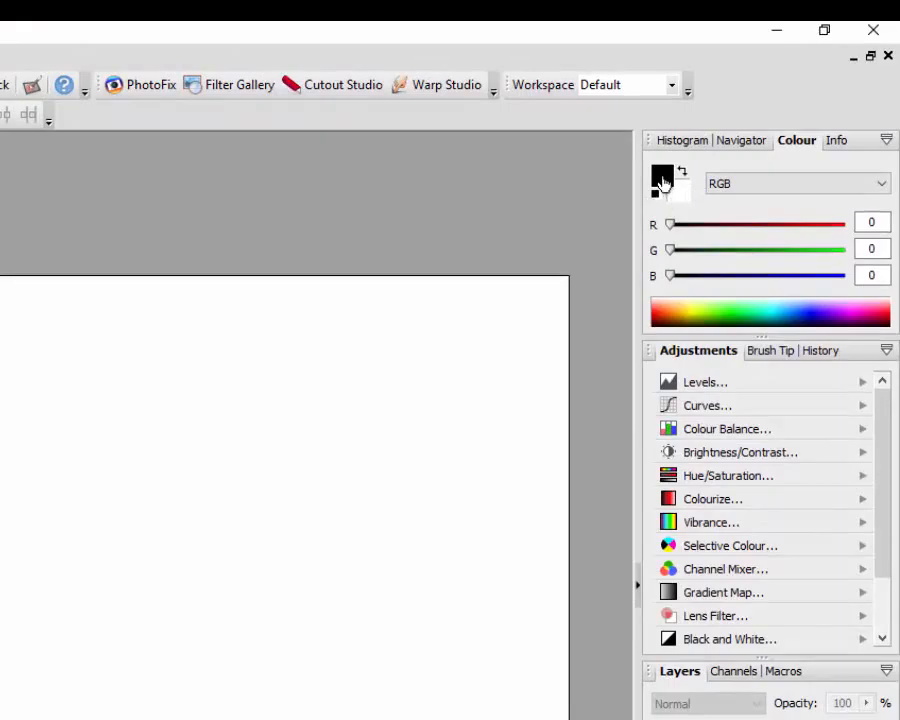
{"action": "left_click", "coordinate": [662, 177]}
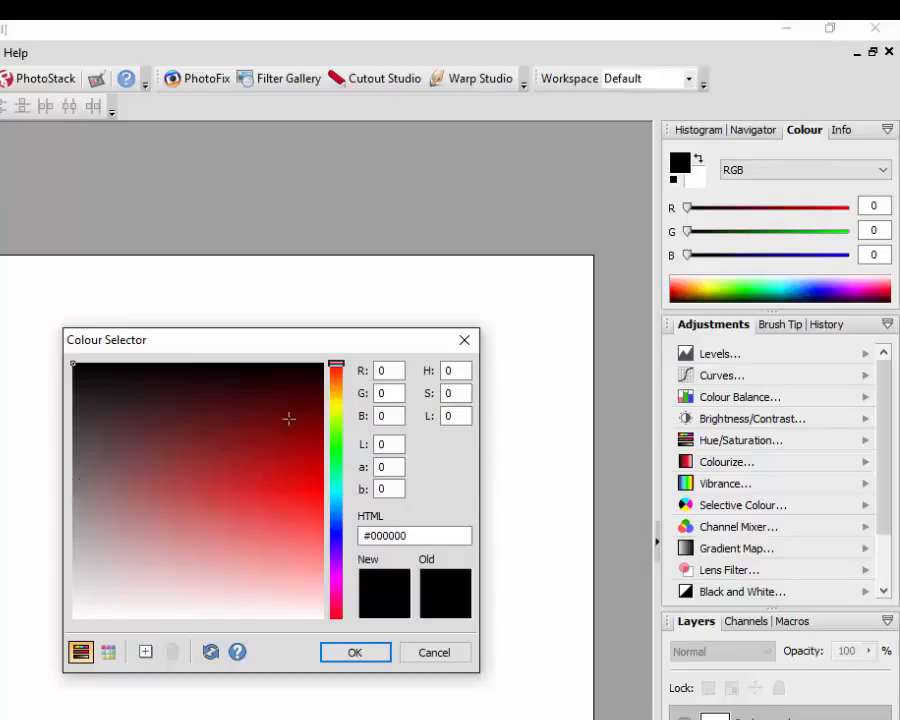
{"action": "left_click", "coordinate": [379, 371]}
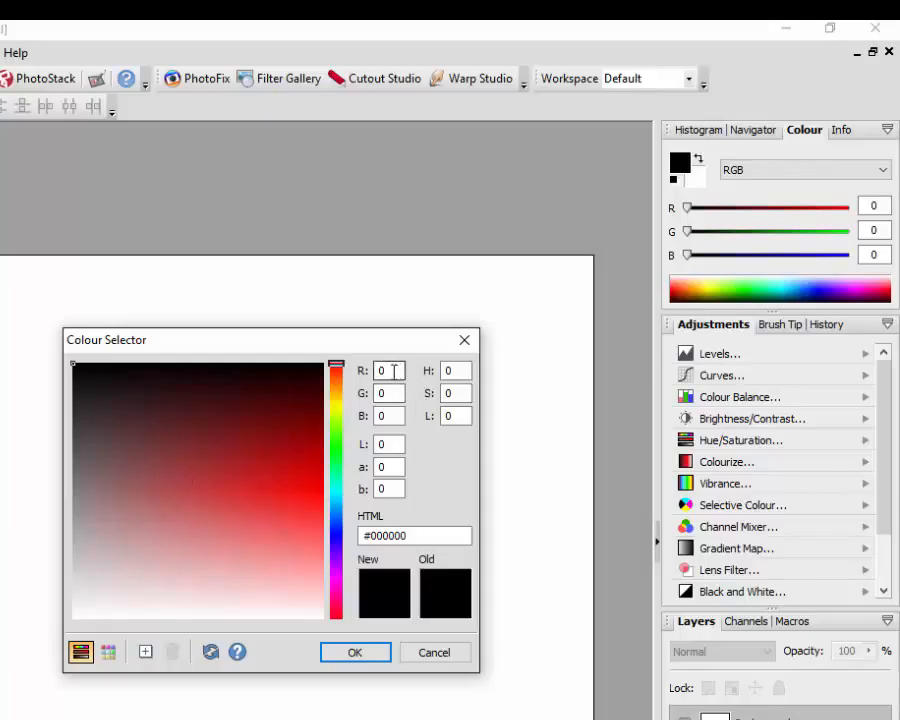
{"action": "left_click", "coordinate": [73, 490]}
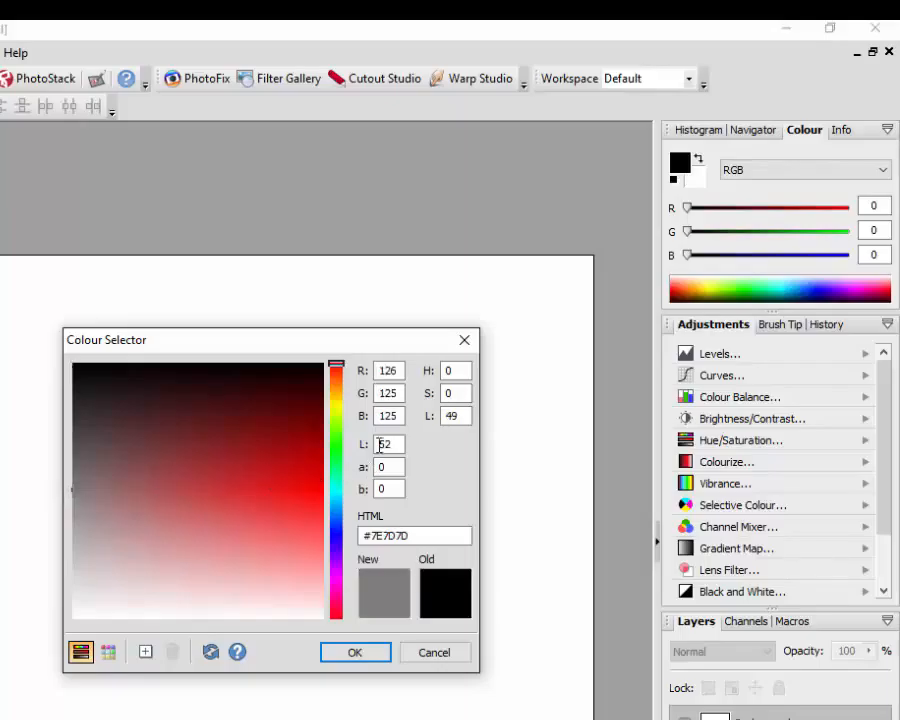
{"action": "left_click", "coordinate": [390, 415]}
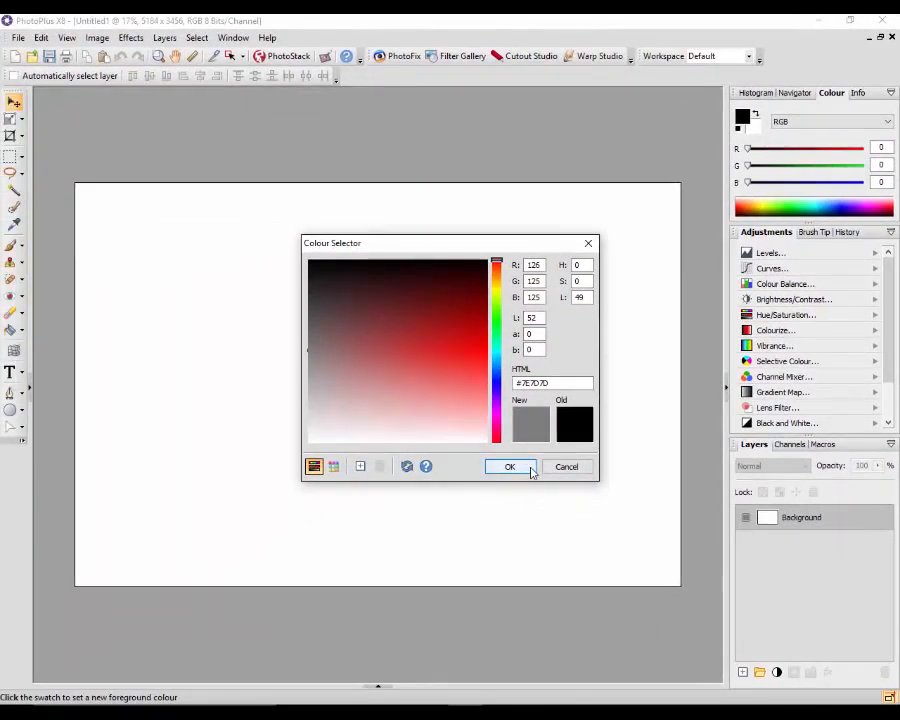
{"action": "left_click", "coordinate": [510, 467]}
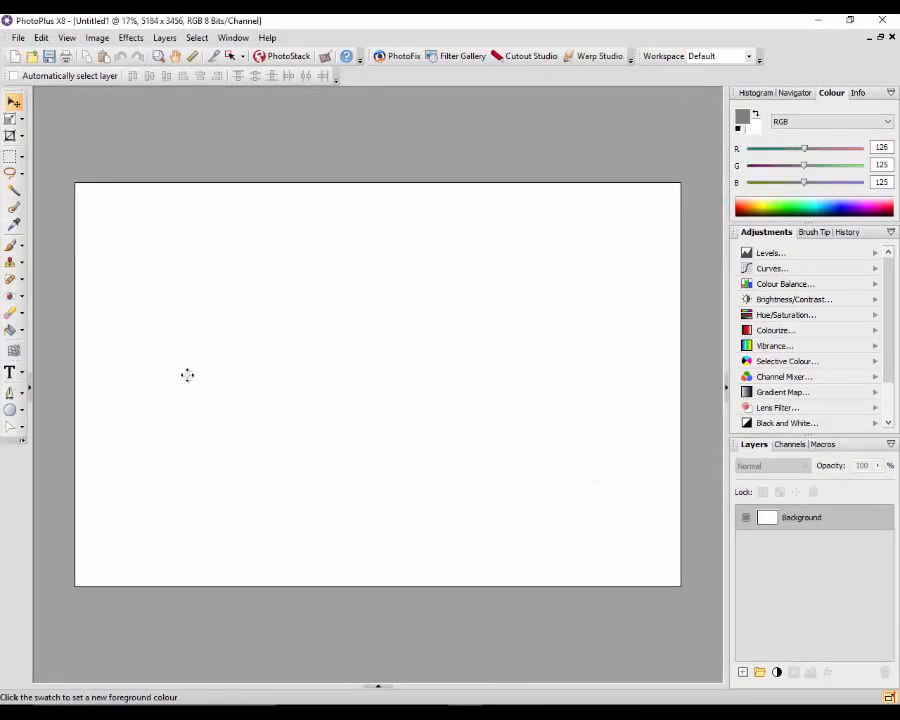
- Flood-fill the whole Background layer with the mid-grey colour
{"action": "left_click", "coordinate": [10, 331]}
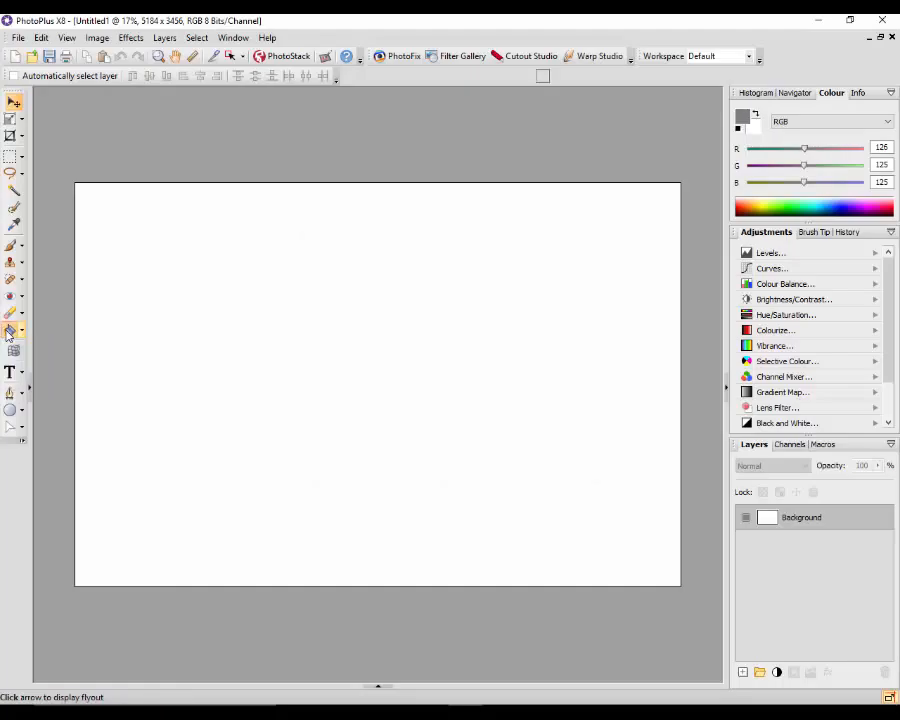
{"action": "left_click", "coordinate": [434, 378]}
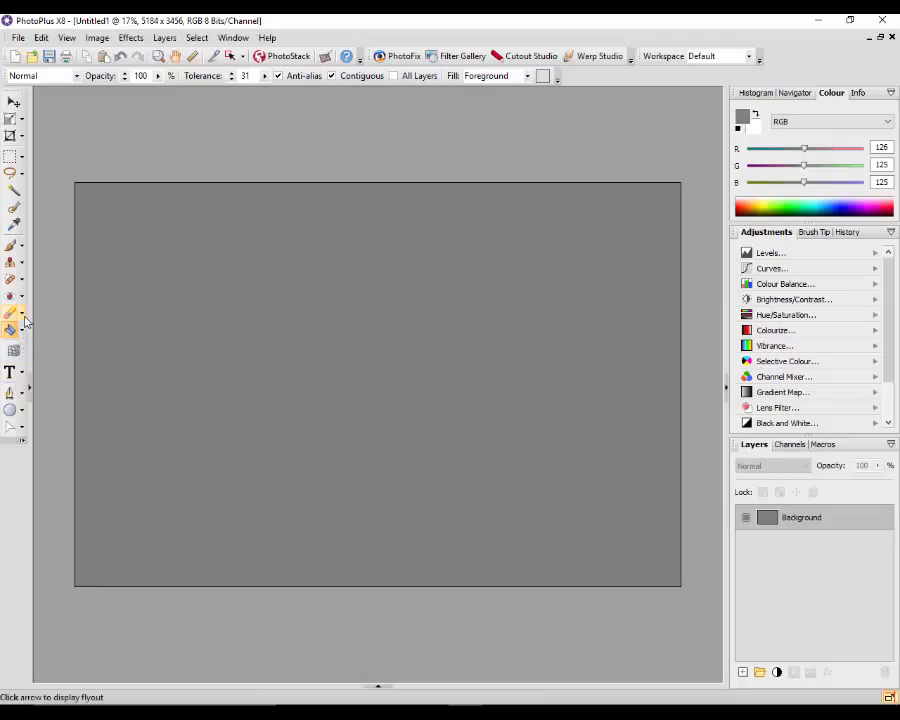
{"action": "left_click", "coordinate": [12, 376]}
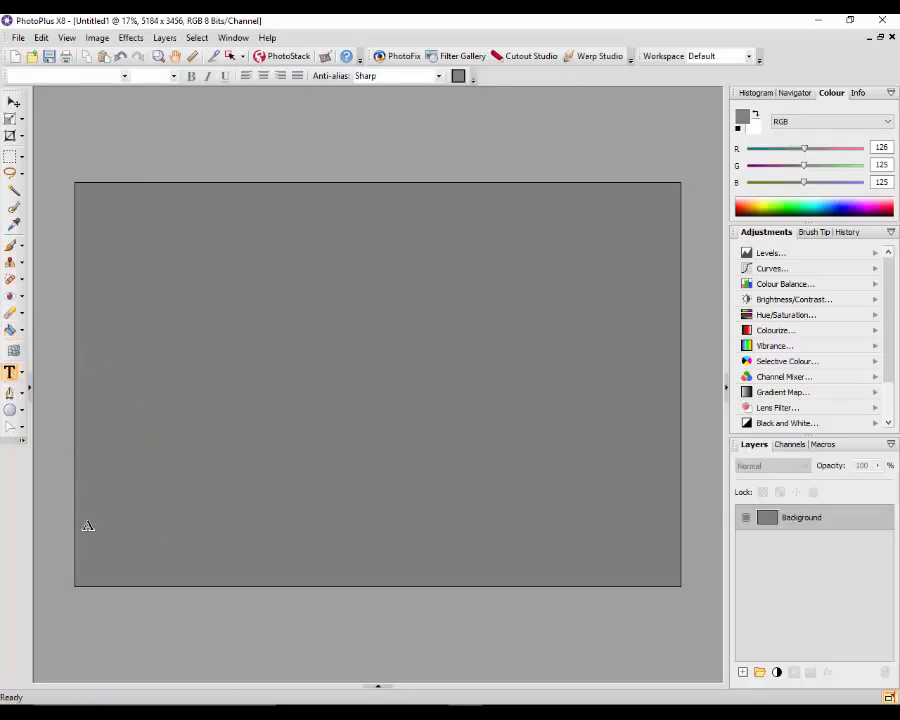
- Add '© Fans of Serif Software' in black text near the canvas bottom-left
{"action": "left_click_drag", "start_coordinate": [105, 536], "coordinate": [141, 576]}
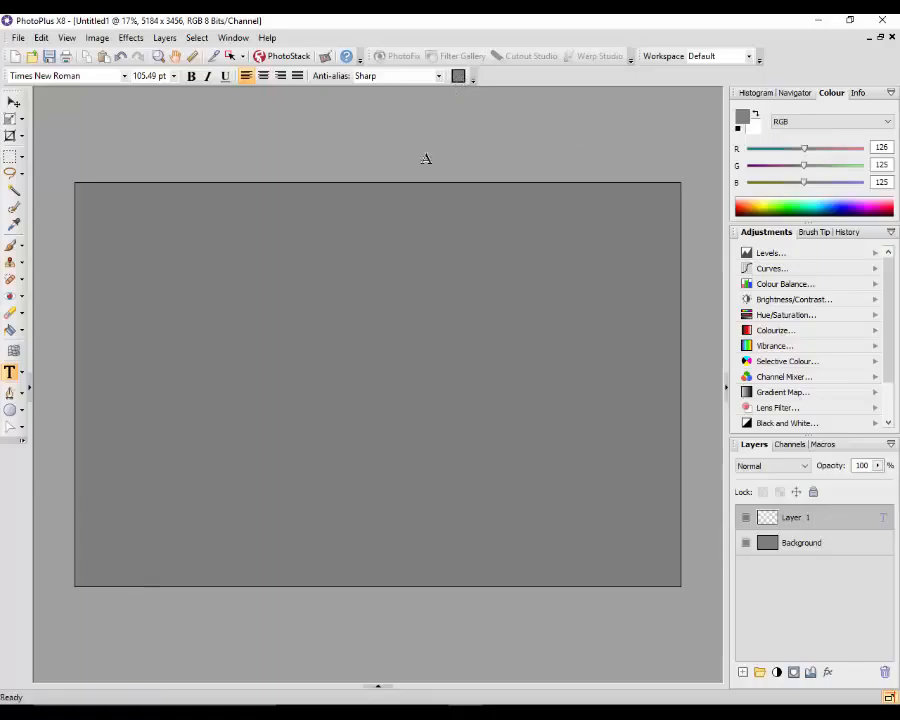
{"action": "left_click", "coordinate": [458, 77]}
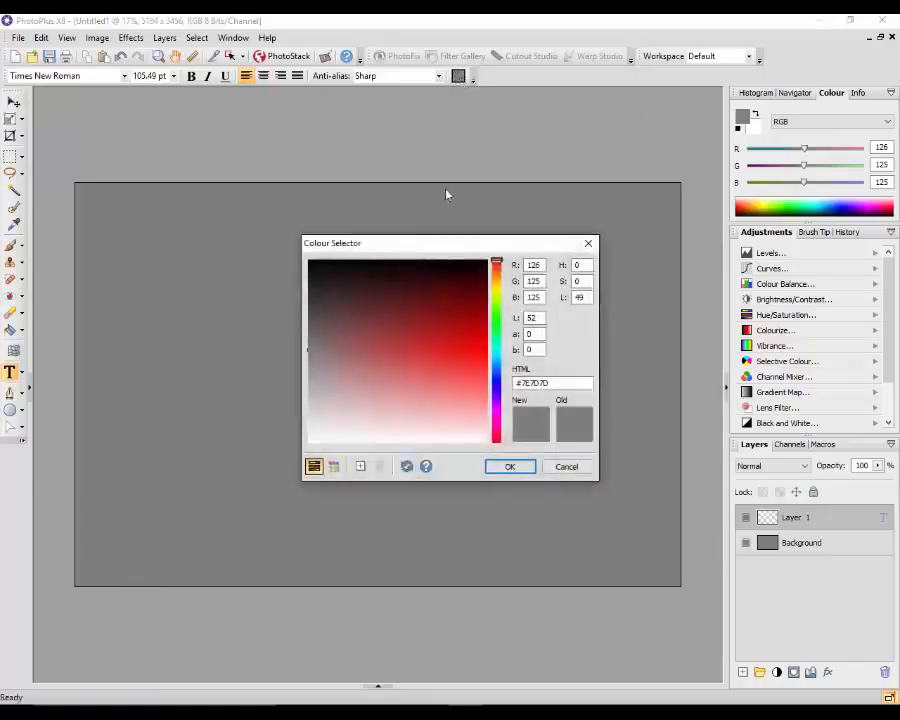
{"action": "left_click", "coordinate": [309, 260]}
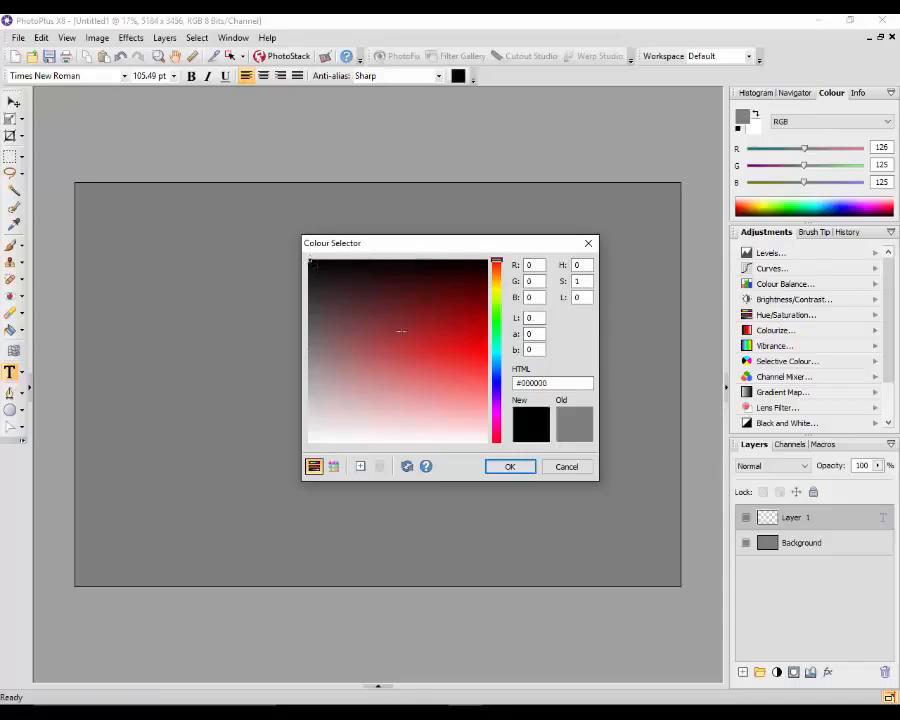
{"action": "left_click", "coordinate": [509, 468]}
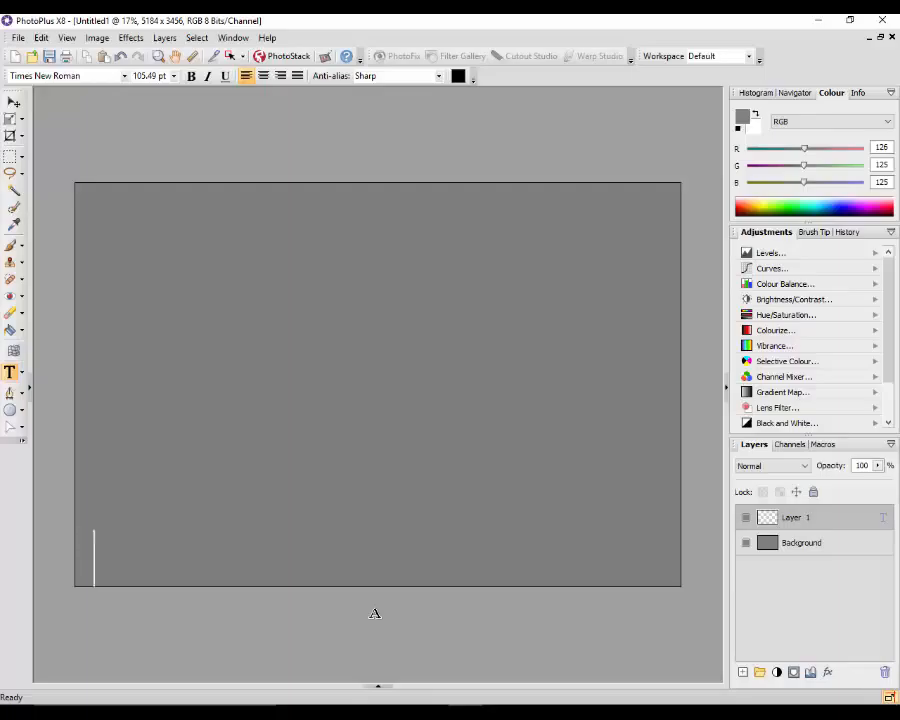
{"action": "type", "text": "©"}
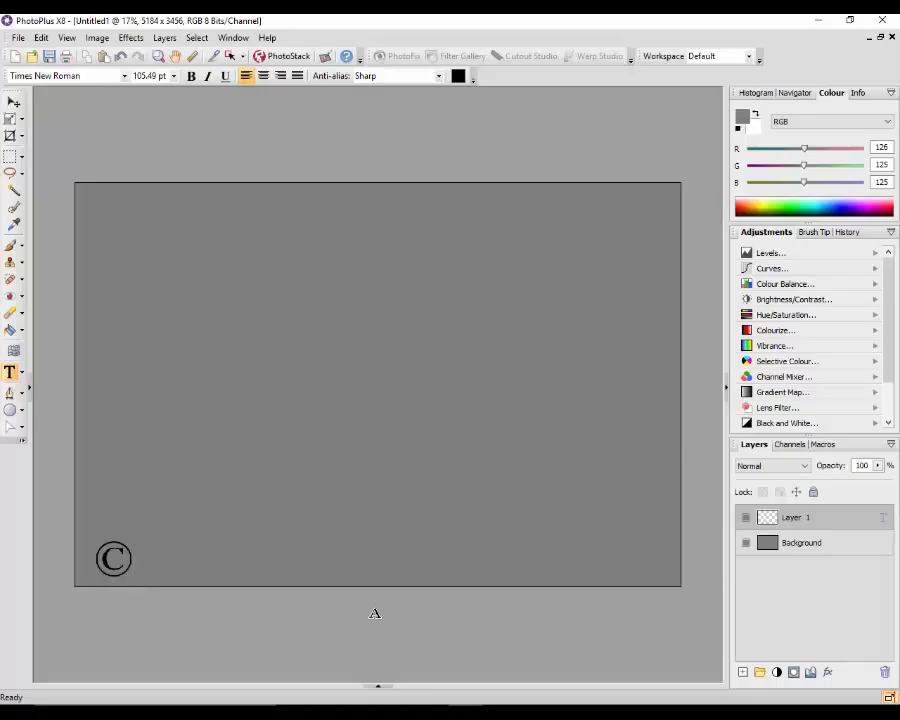
{"action": "type", "text": " Fa"}
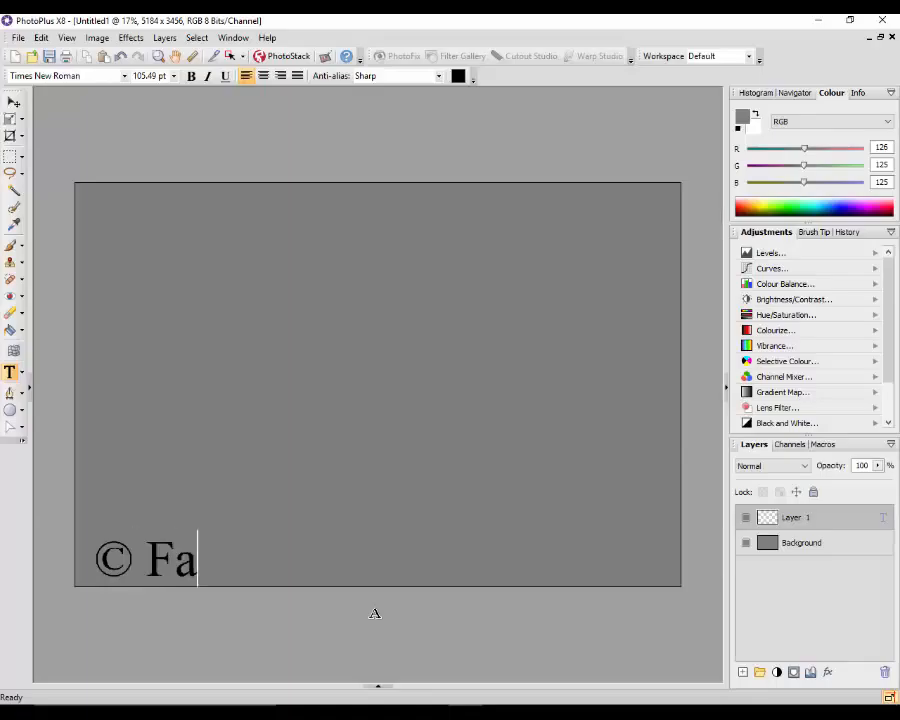
{"action": "type", "text": "ns "}
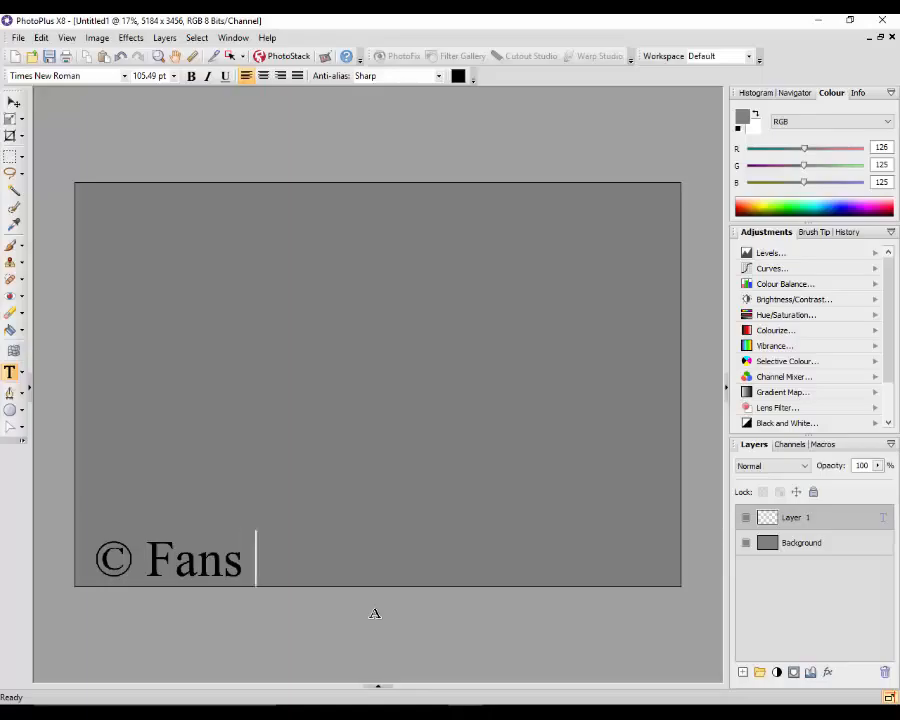
{"action": "type", "text": "of S"}
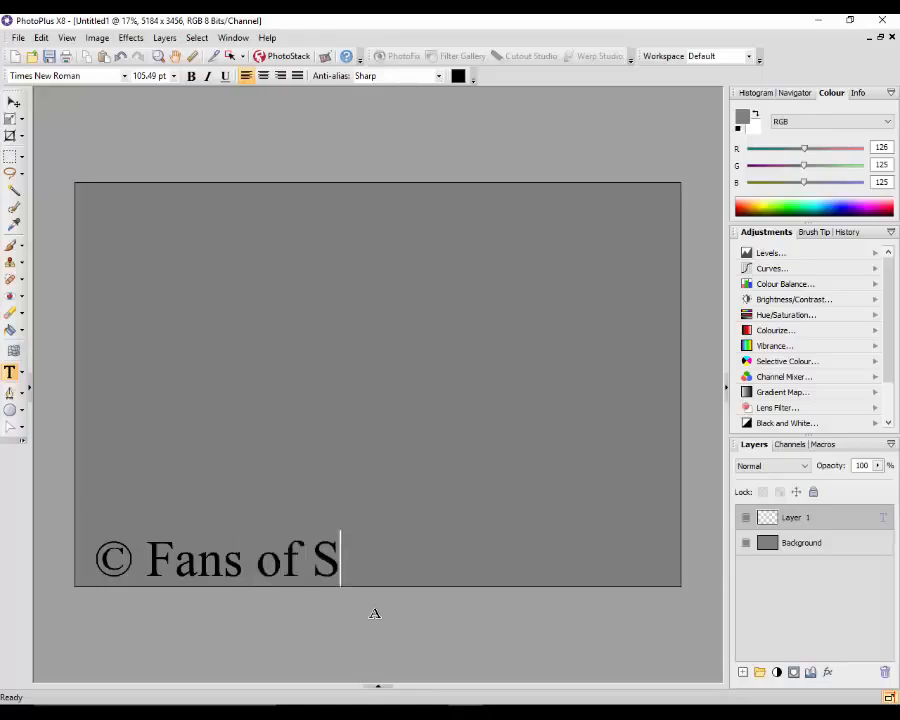
{"action": "type", "text": "erif "}
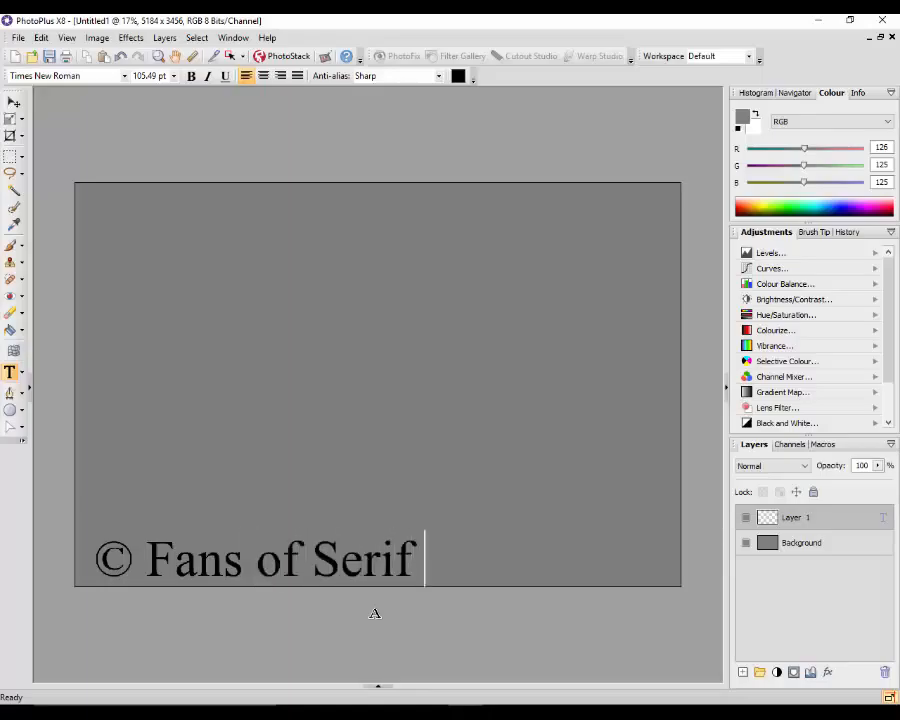
{"action": "type", "text": "Software"}
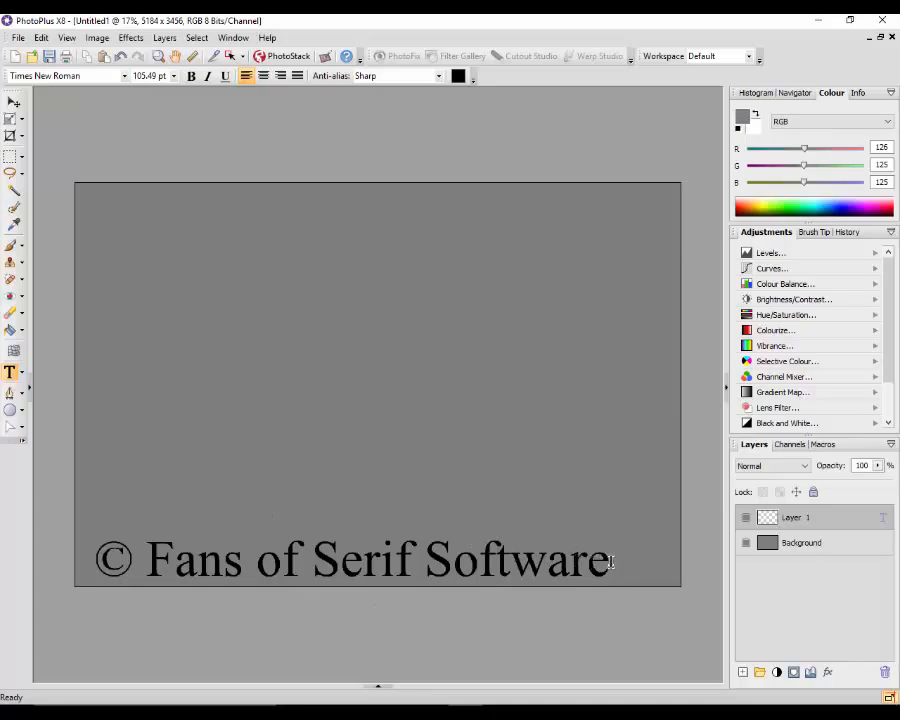
- Select the copyright line and change its font to Verdana
{"action": "left_click_drag", "start_coordinate": [608, 561], "coordinate": [98, 565]}
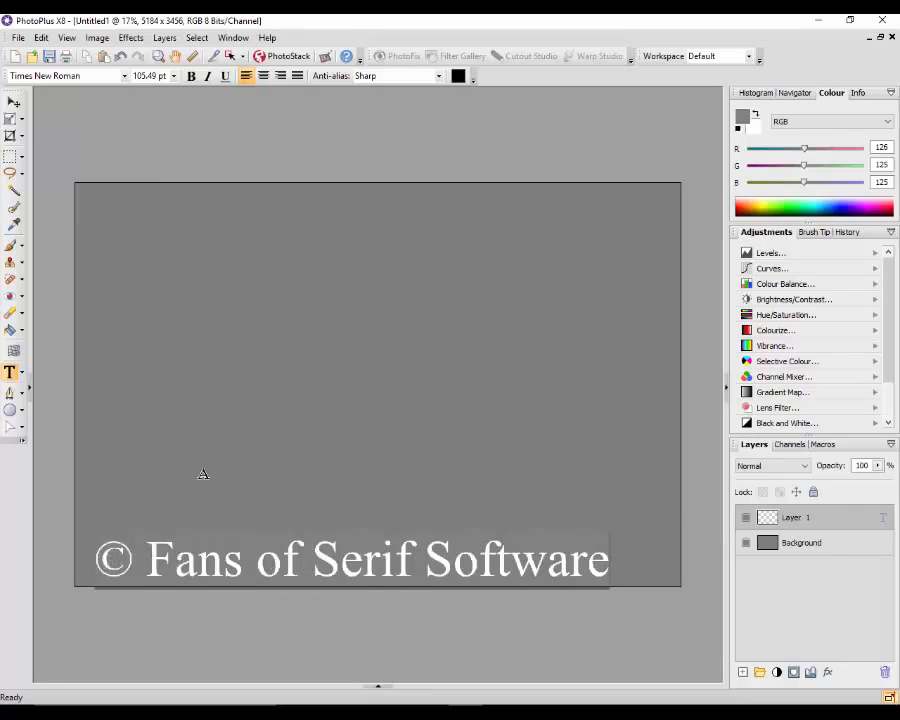
{"action": "left_click", "coordinate": [125, 77]}
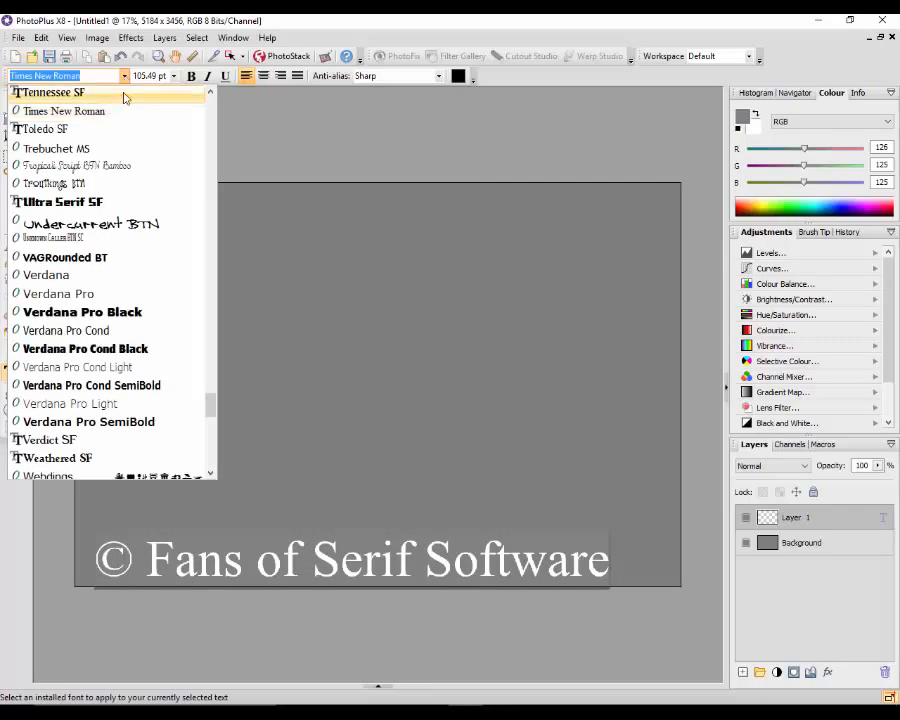
{"action": "left_click", "coordinate": [49, 276]}
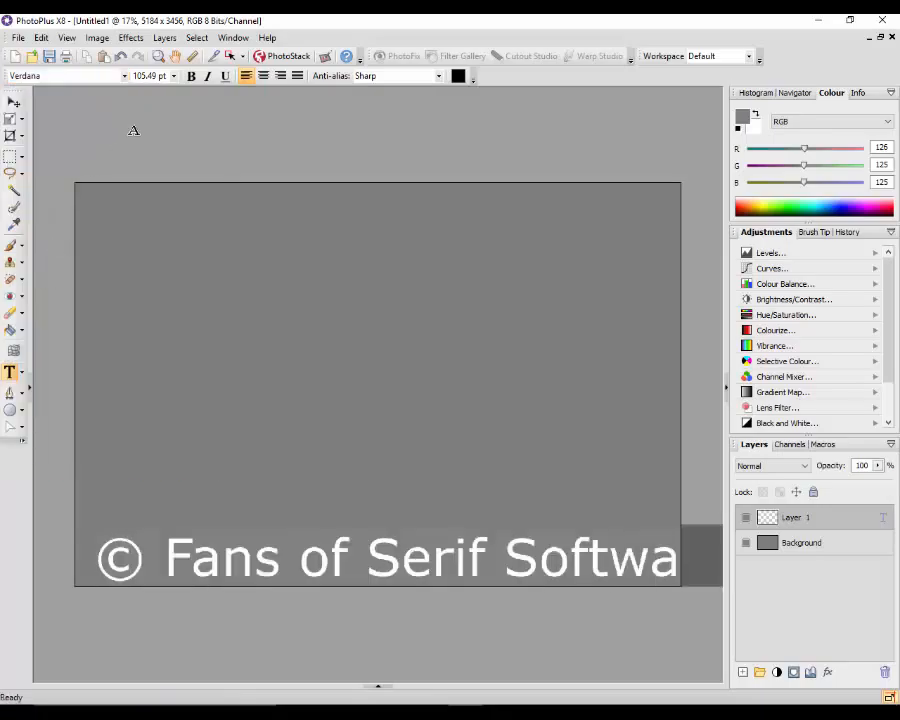
- Try text sizes 250, 120 and 48 pt before settling on 72 pt
{"action": "left_click", "coordinate": [174, 76]}
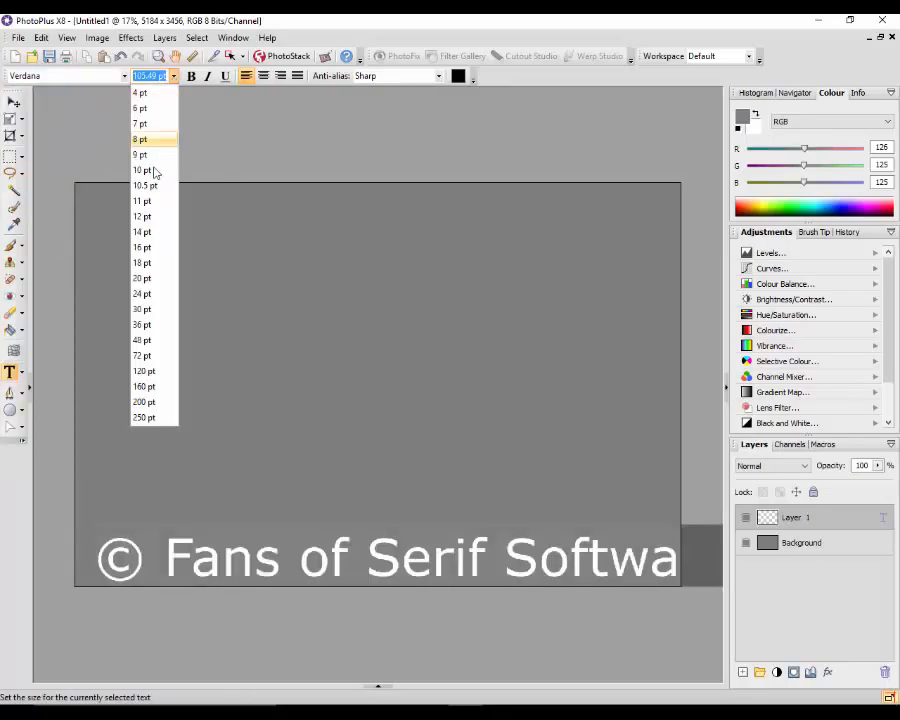
{"action": "left_click", "coordinate": [144, 417]}
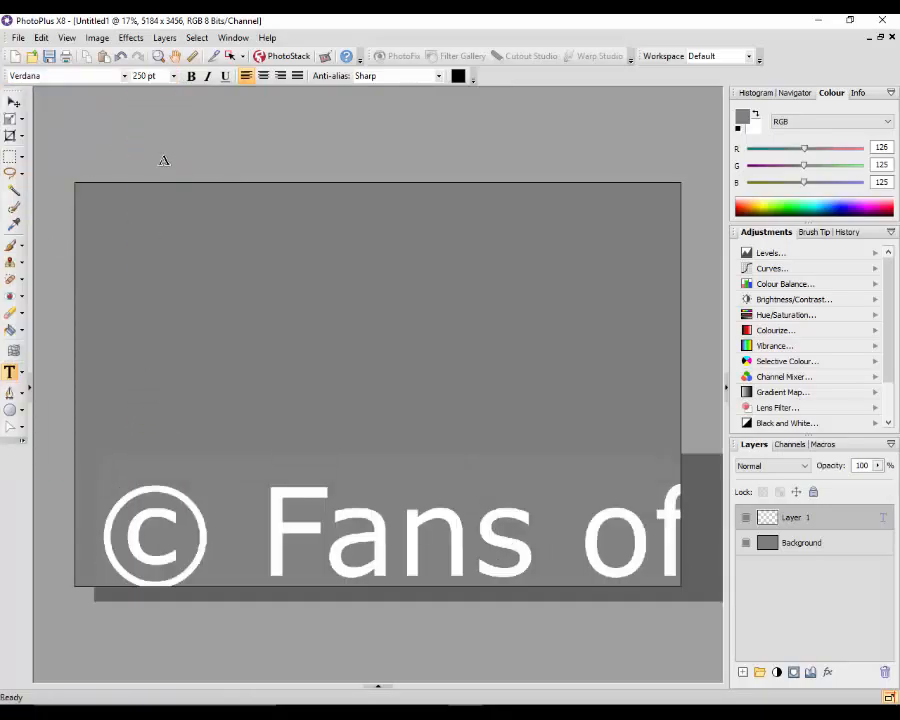
{"action": "left_click", "coordinate": [172, 76]}
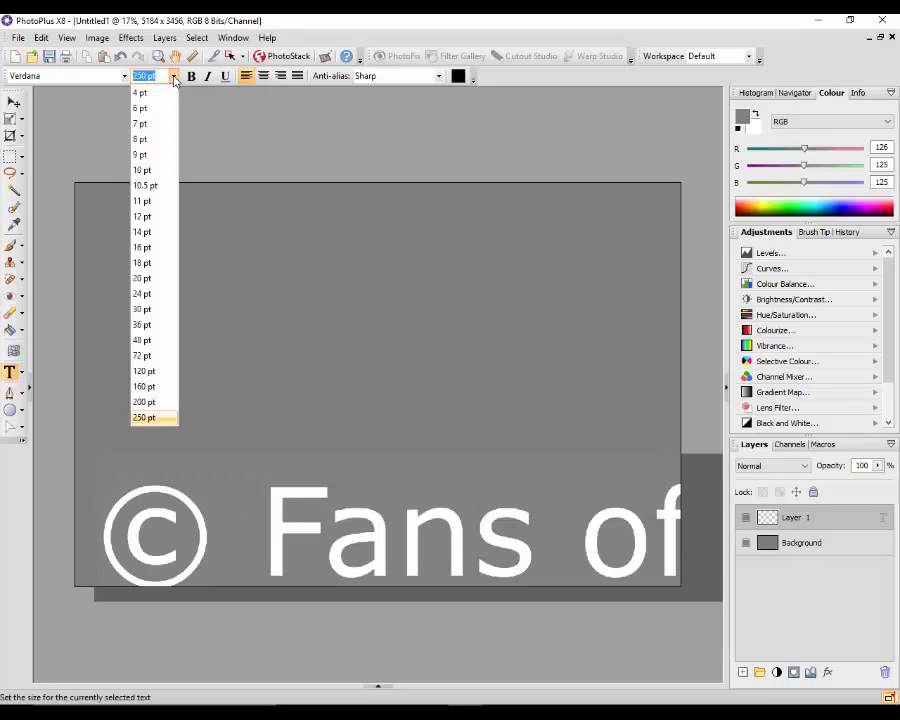
{"action": "left_click", "coordinate": [143, 371]}
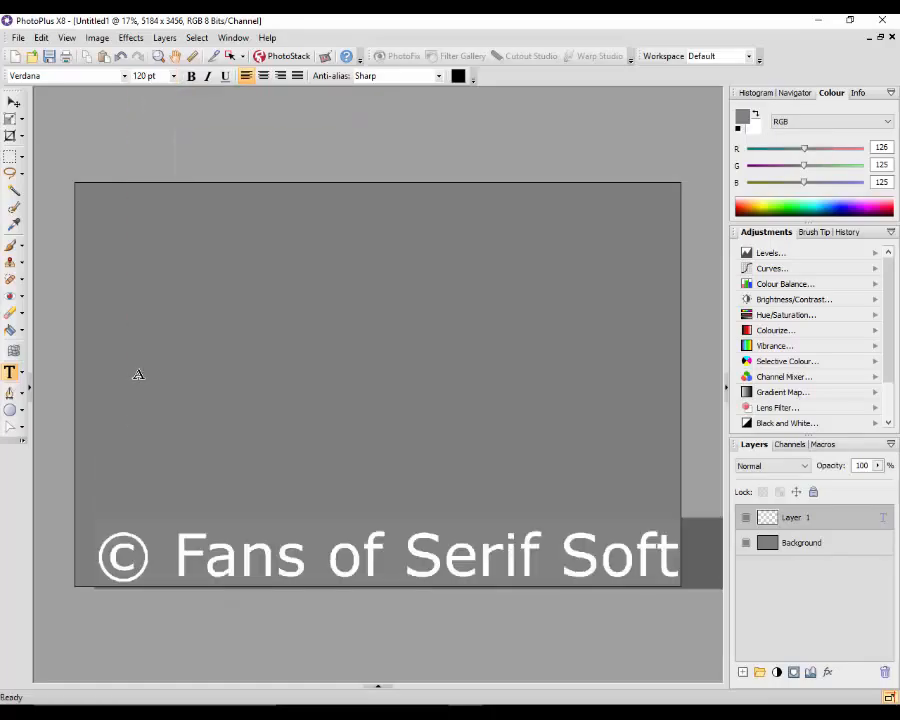
{"action": "left_click", "coordinate": [174, 77]}
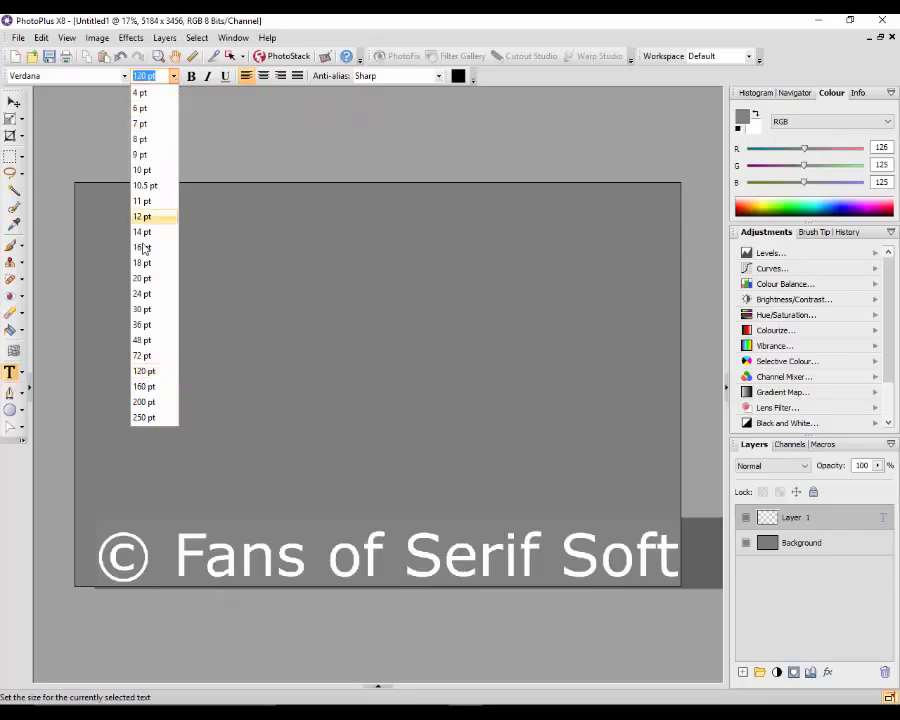
{"action": "left_click", "coordinate": [137, 341]}
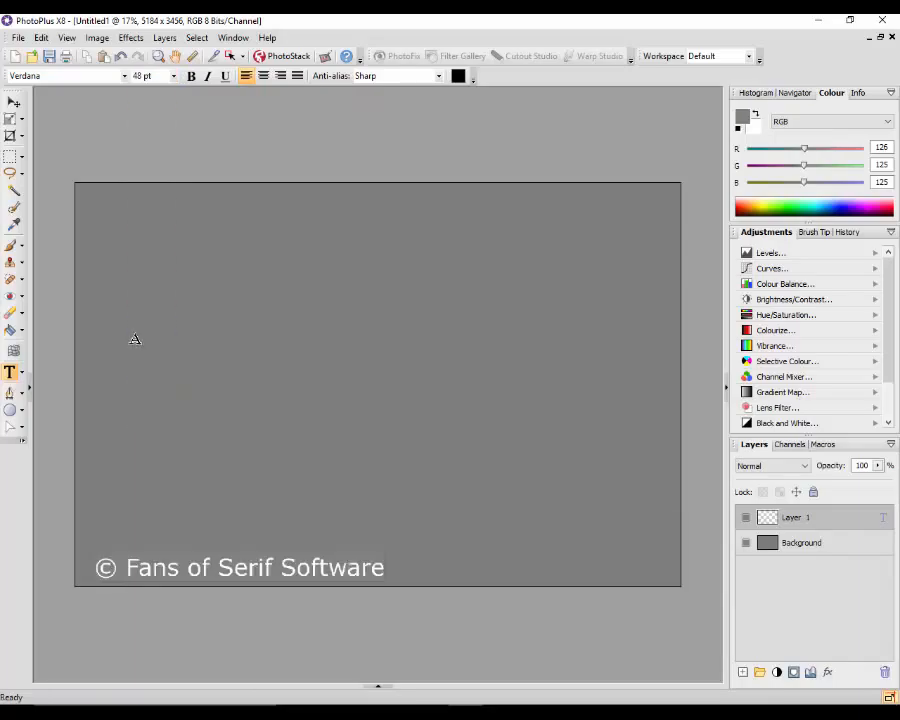
{"action": "left_click", "coordinate": [174, 77]}
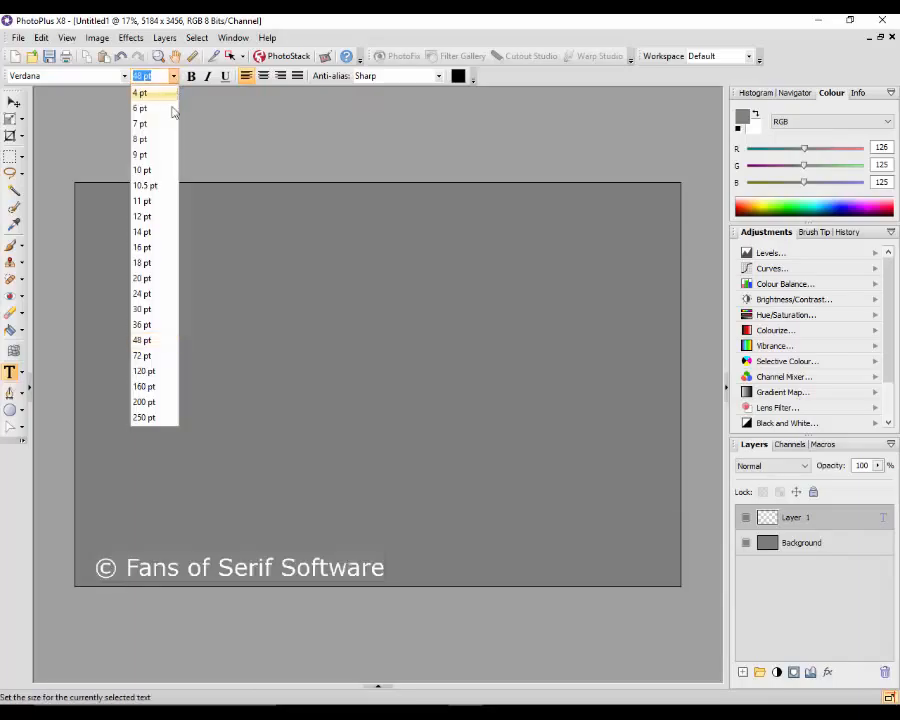
{"action": "left_click", "coordinate": [145, 356]}
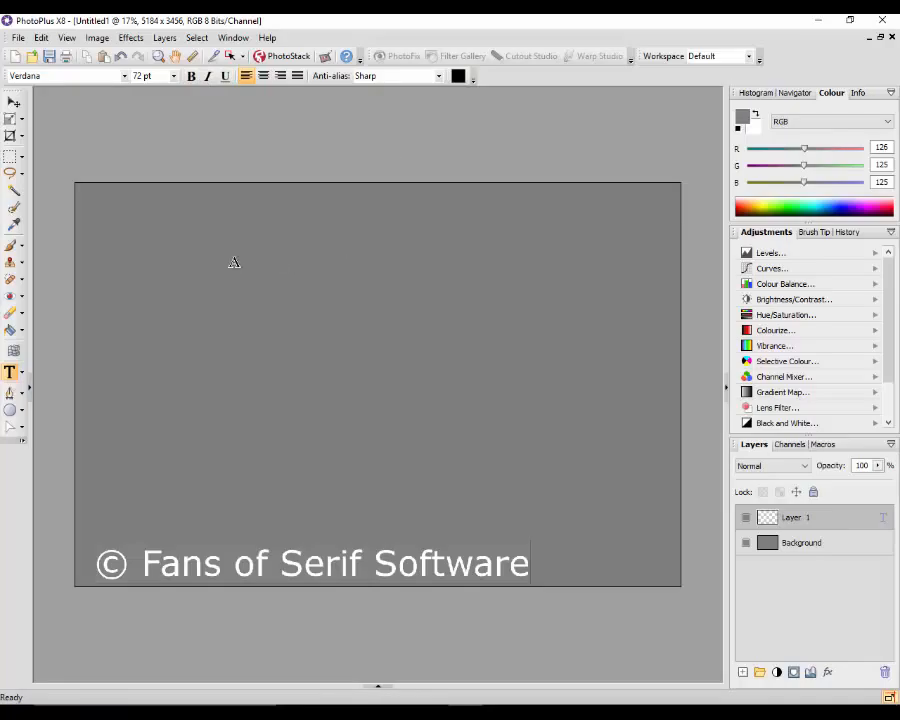
- Leave text editing and rename Layer 1 to 'Black' through its layer properties
{"action": "left_click", "coordinate": [10, 157]}
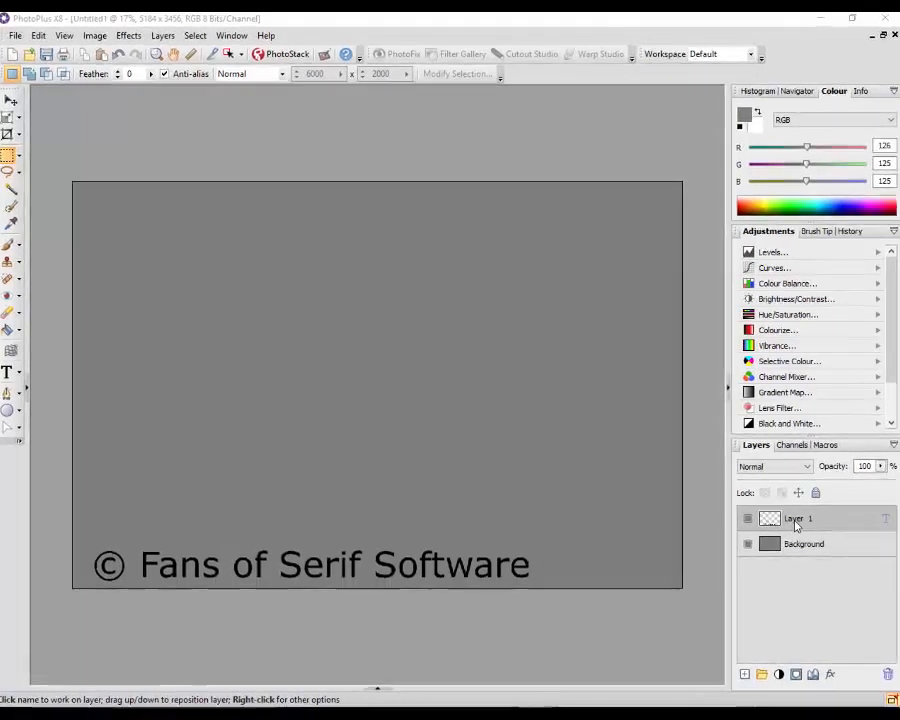
{"action": "right_click", "coordinate": [828, 527]}
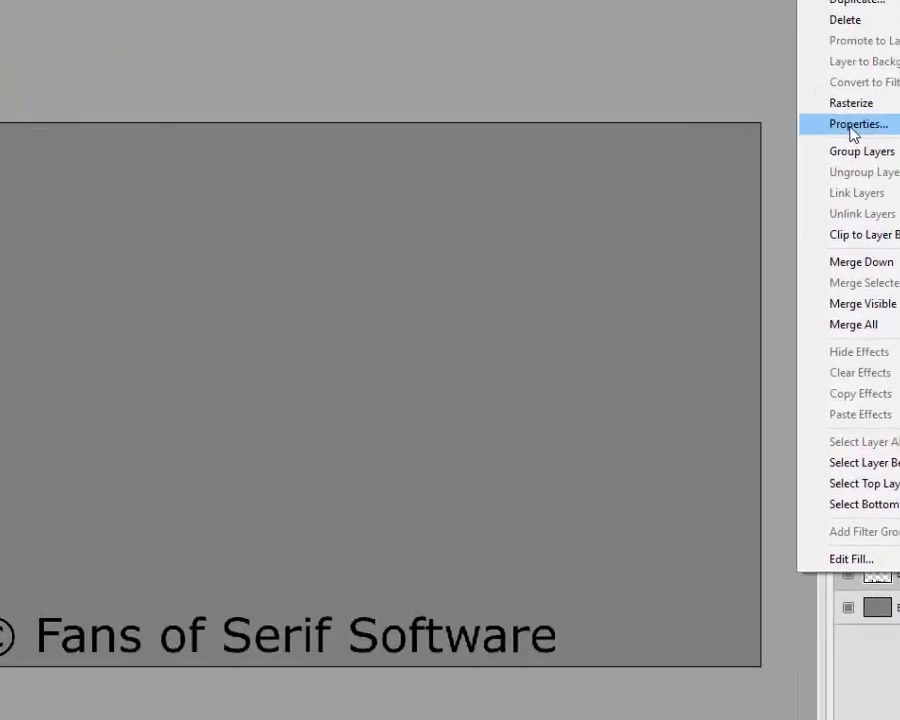
{"action": "left_click", "coordinate": [765, 177]}
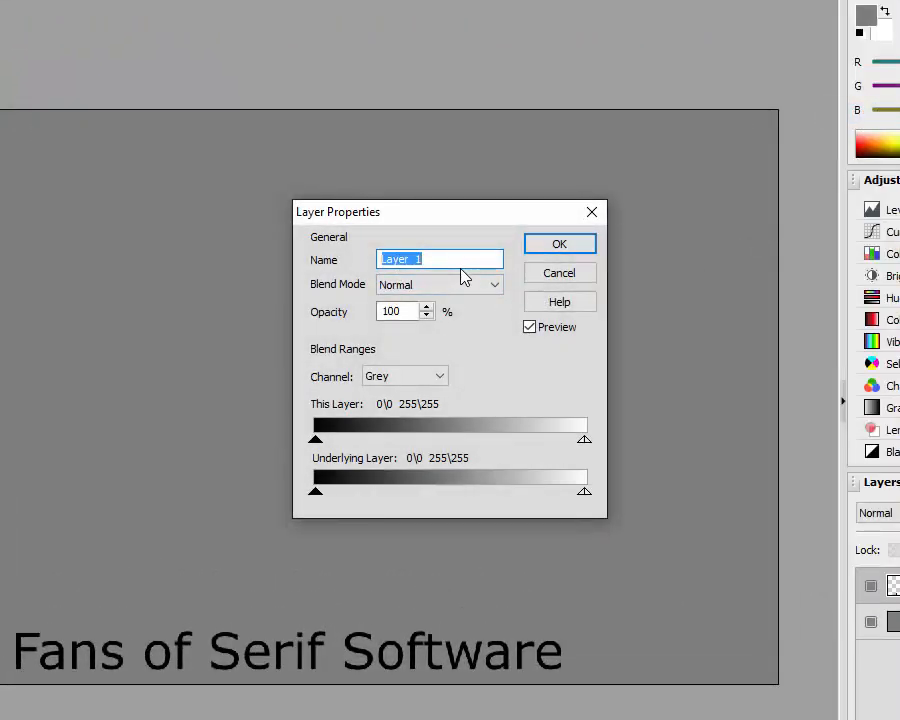
{"action": "type", "text": "Black"}
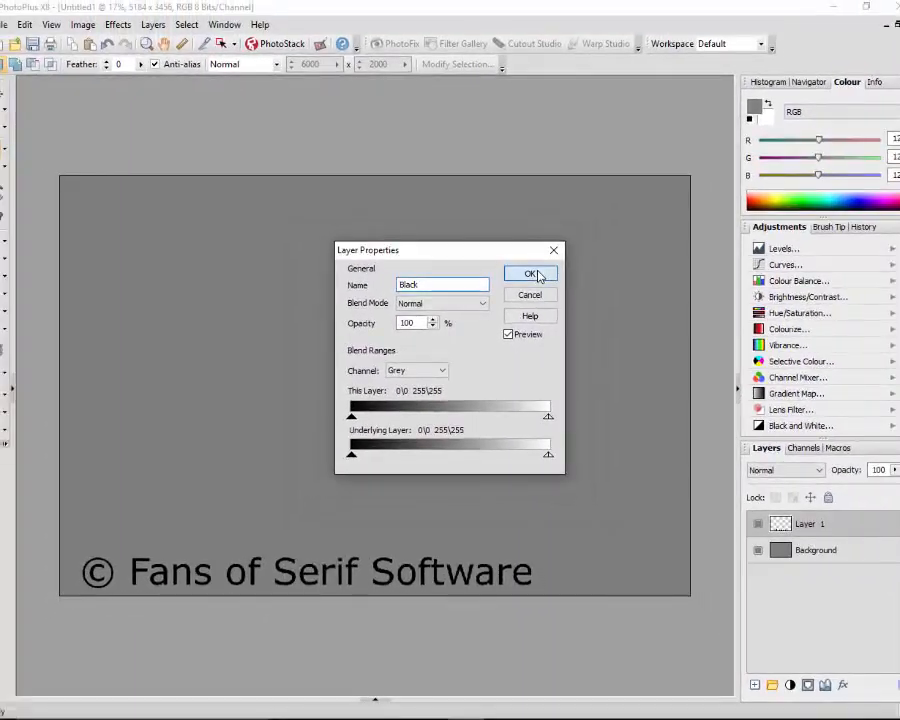
{"action": "left_click", "coordinate": [545, 263]}
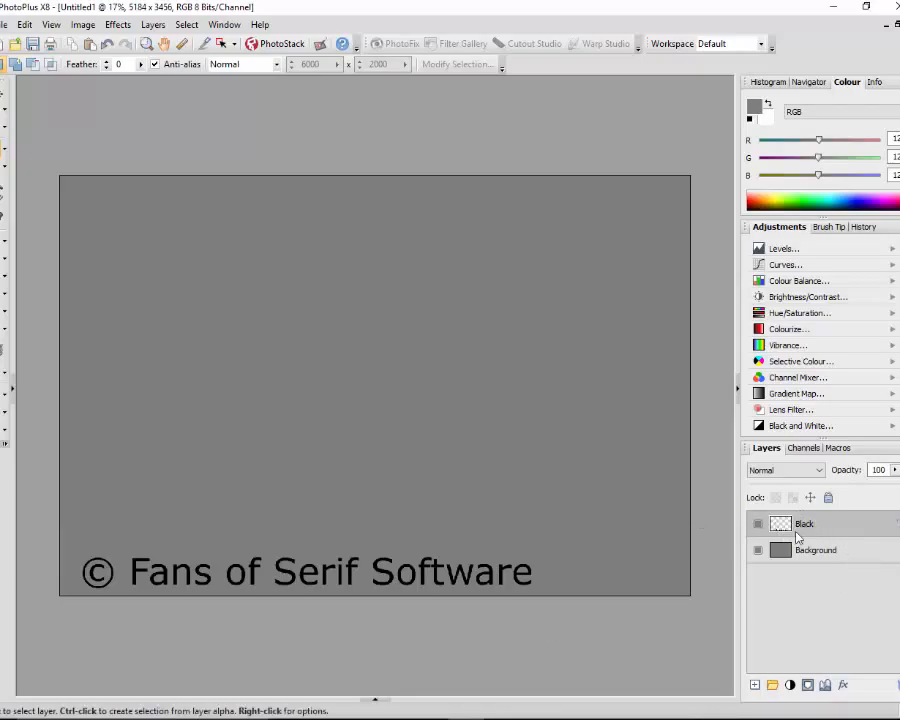
{"action": "right_click", "coordinate": [828, 527]}
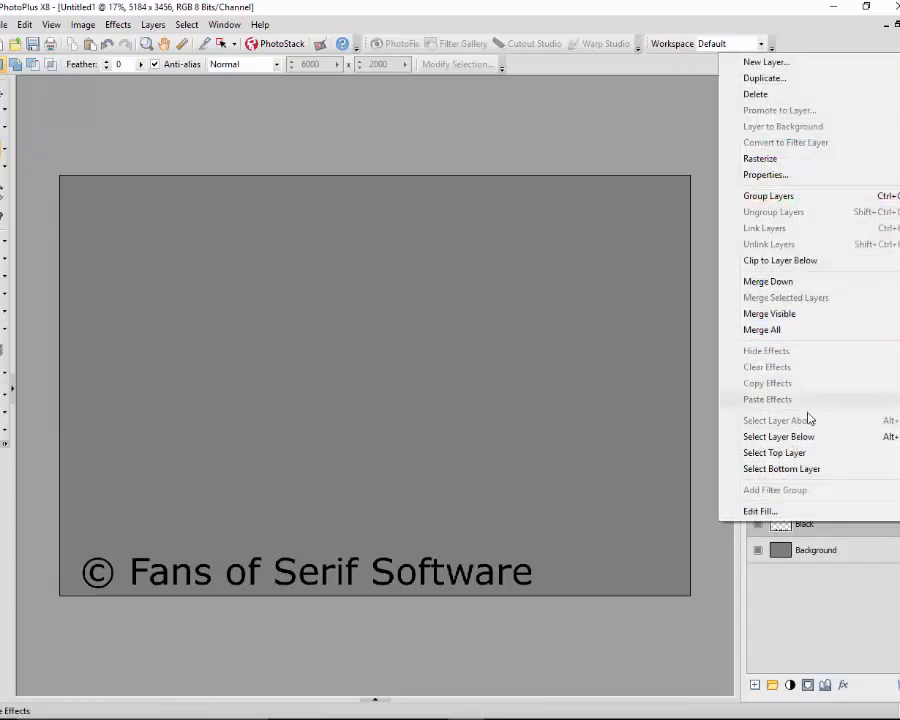
- Duplicate the Black layer as a new layer named 'White'
{"action": "left_click", "coordinate": [783, 78]}
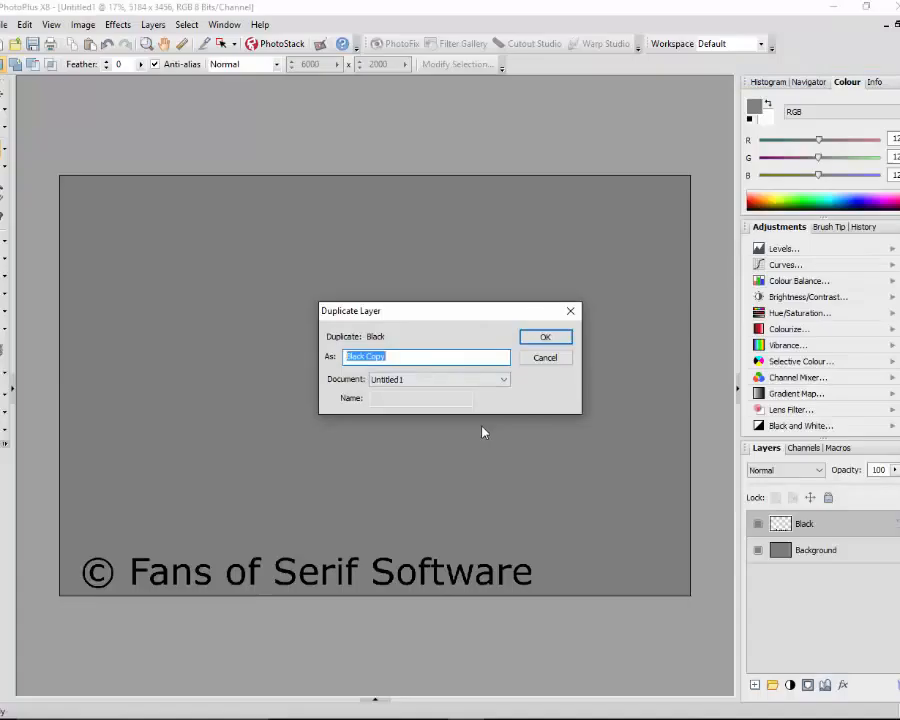
{"action": "type", "text": "White"}
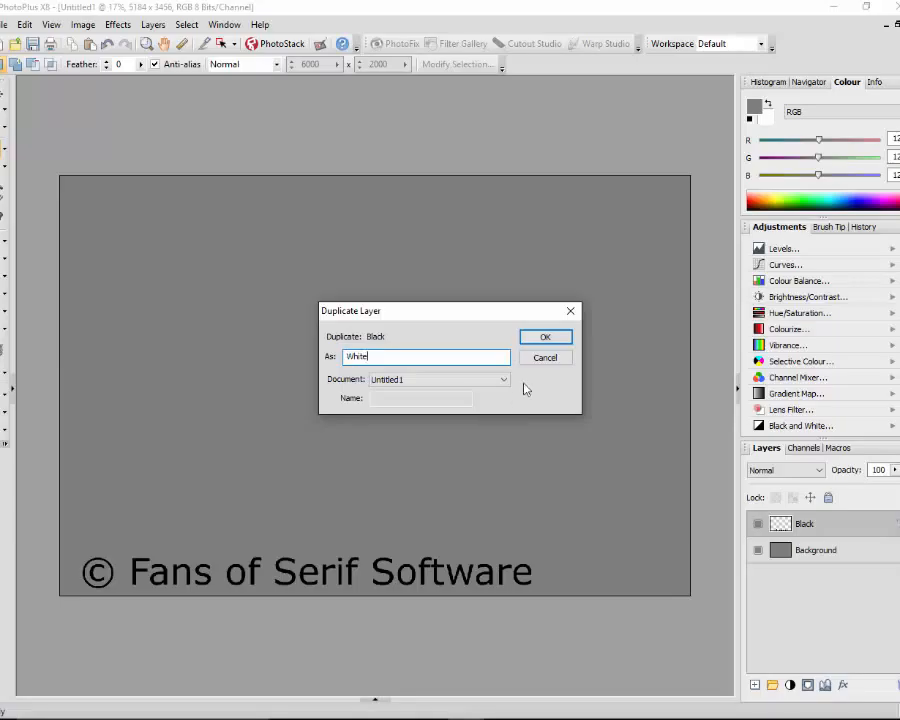
{"action": "left_click", "coordinate": [538, 340]}
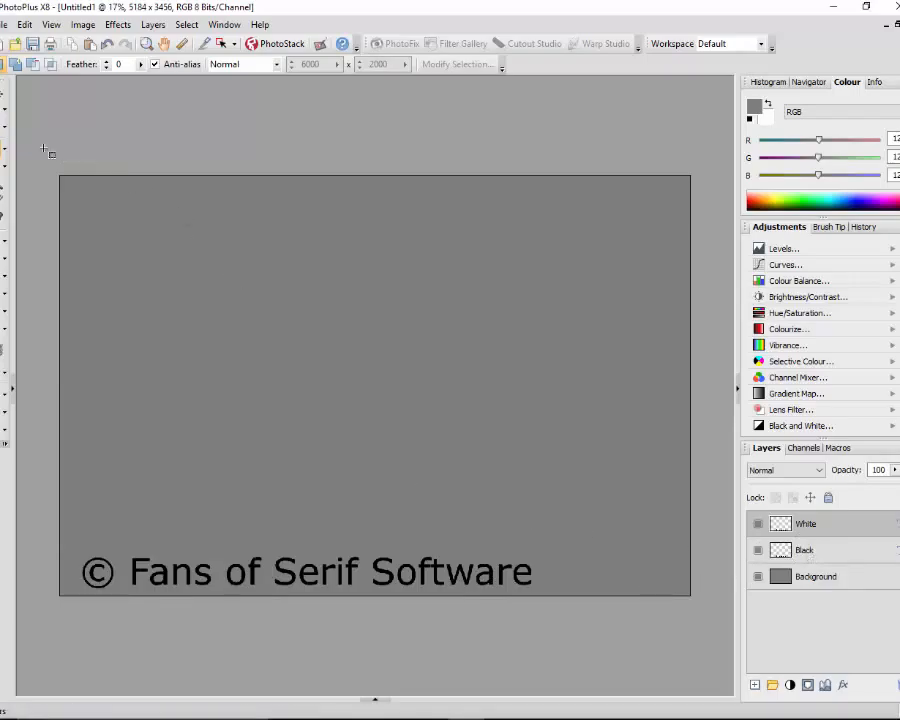
- Move the White layer's text up so it sits just above the original line
{"action": "left_click", "coordinate": [4, 88]}
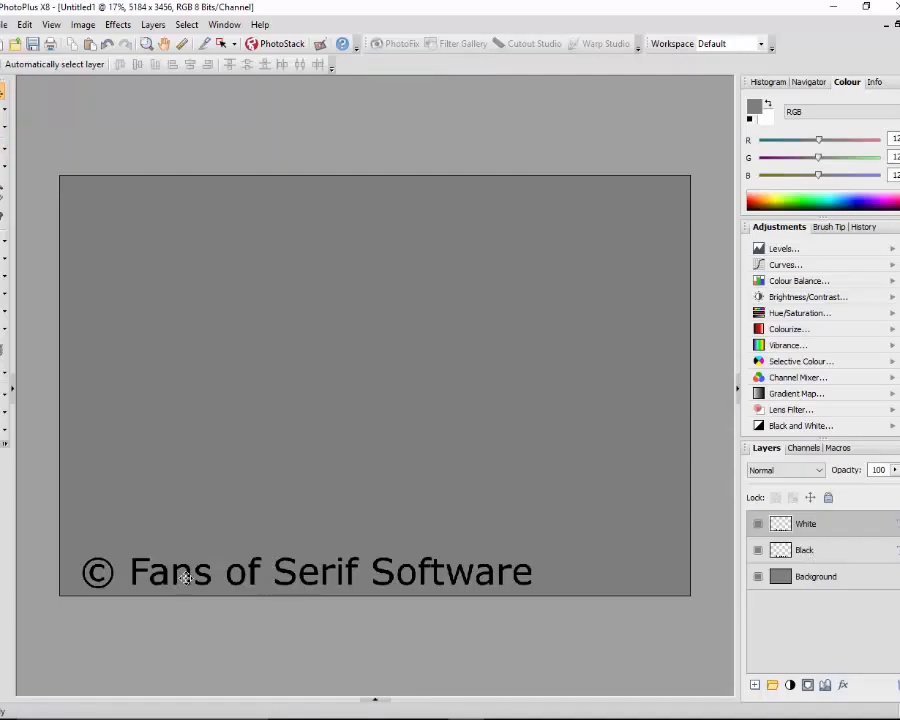
{"action": "left_click_drag", "start_coordinate": [185, 578], "coordinate": [184, 541]}
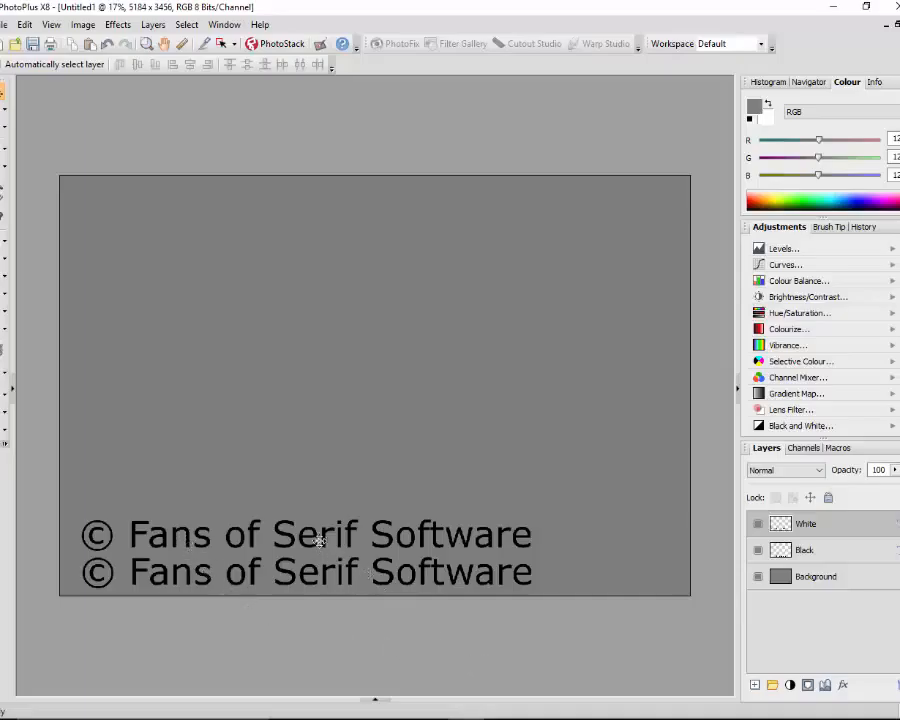
{"action": "left_click_drag", "start_coordinate": [319, 537], "coordinate": [322, 529]}
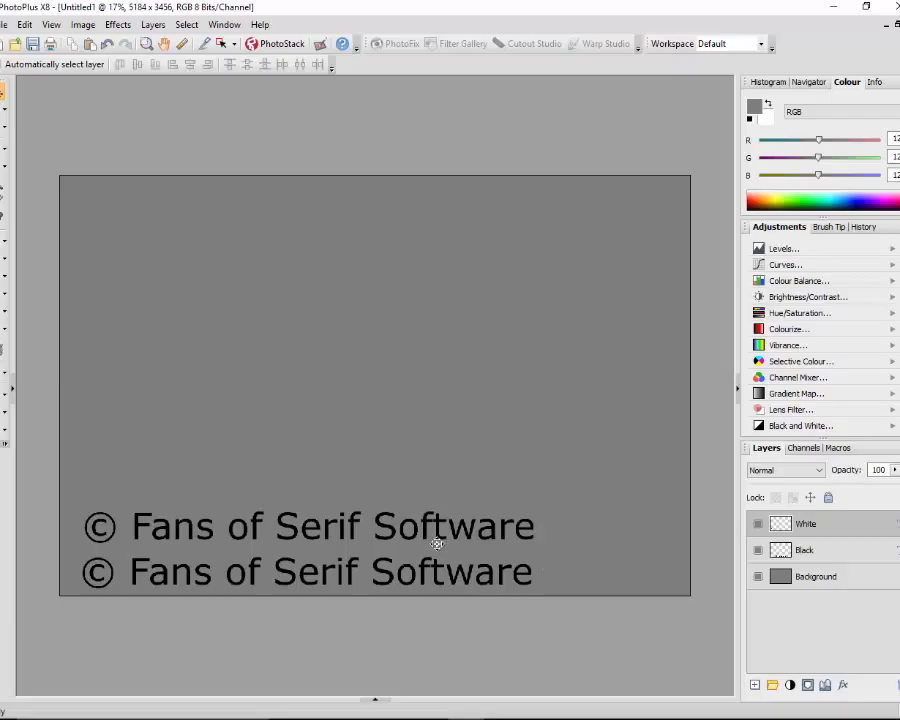
- Duplicate the White layer as 'Grey' and drag it up as a new top line
{"action": "right_click", "coordinate": [806, 524]}
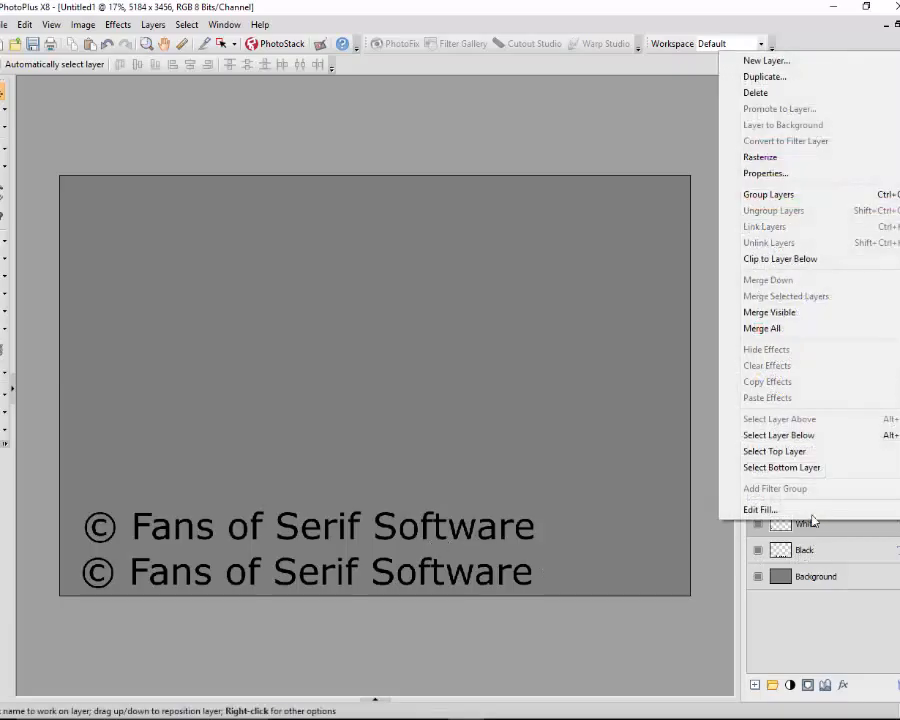
{"action": "left_click", "coordinate": [764, 77]}
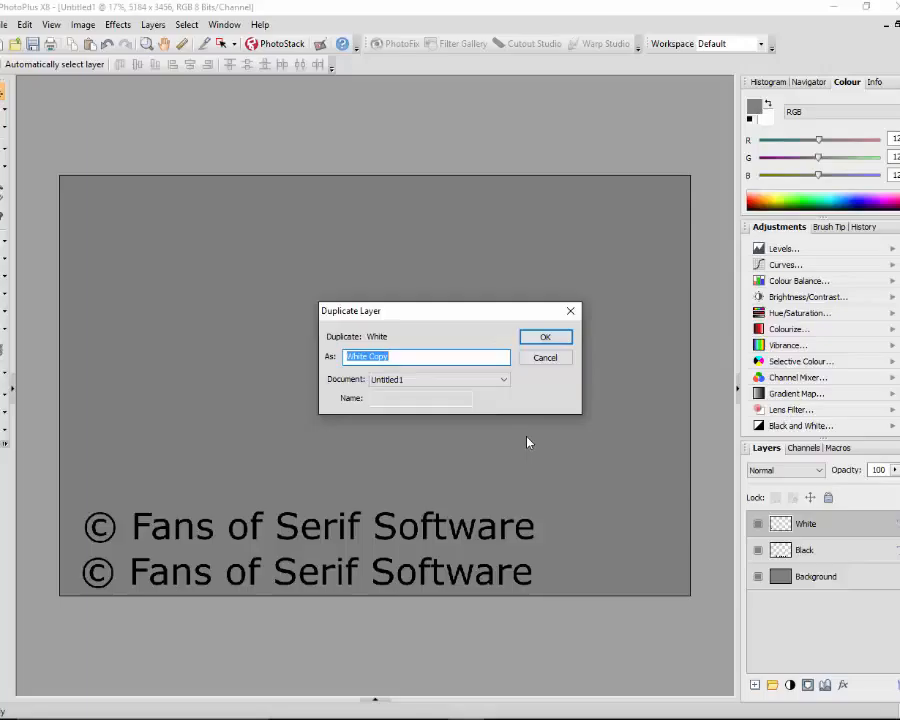
{"action": "type", "text": "Grey"}
{"action": "left_click", "coordinate": [541, 339]}
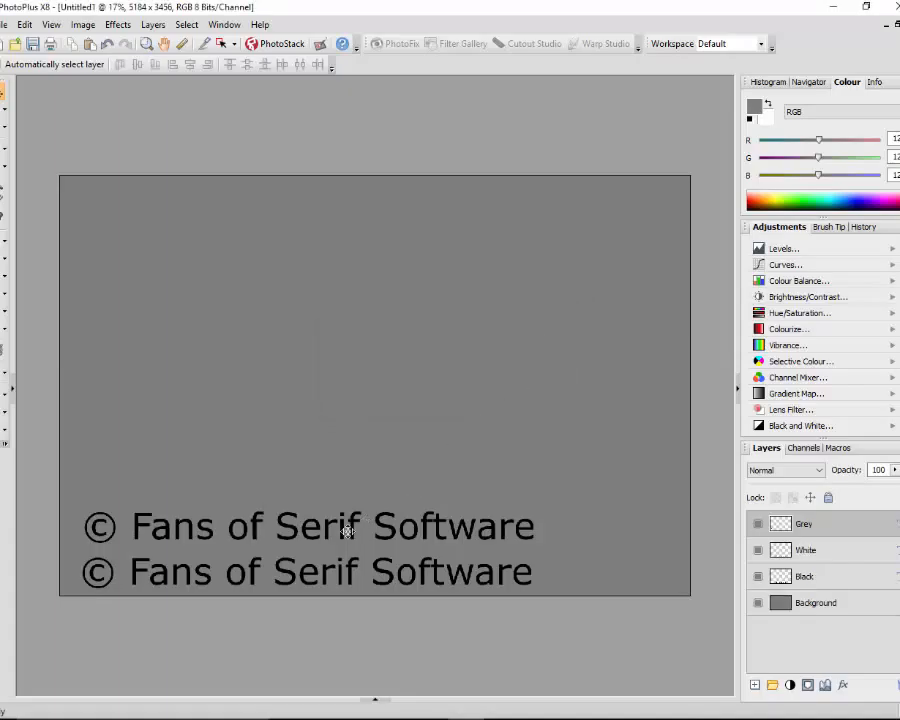
{"action": "left_click_drag", "start_coordinate": [296, 530], "coordinate": [282, 471]}
- Shift the White and Black lines left so all three align flush left
{"action": "left_click", "coordinate": [775, 550]}
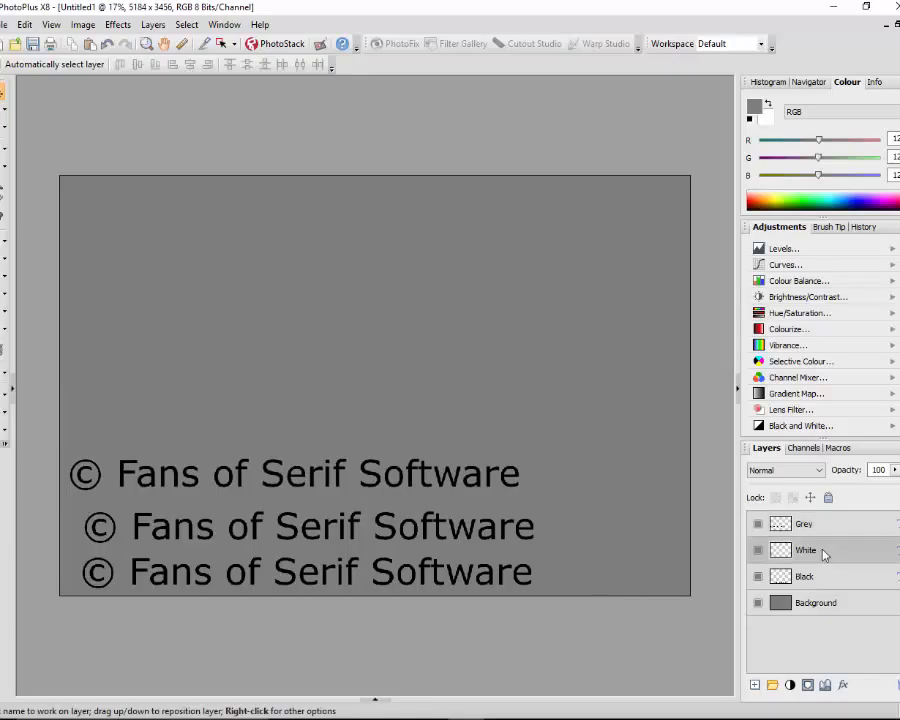
{"action": "left_click_drag", "start_coordinate": [323, 521], "coordinate": [306, 527]}
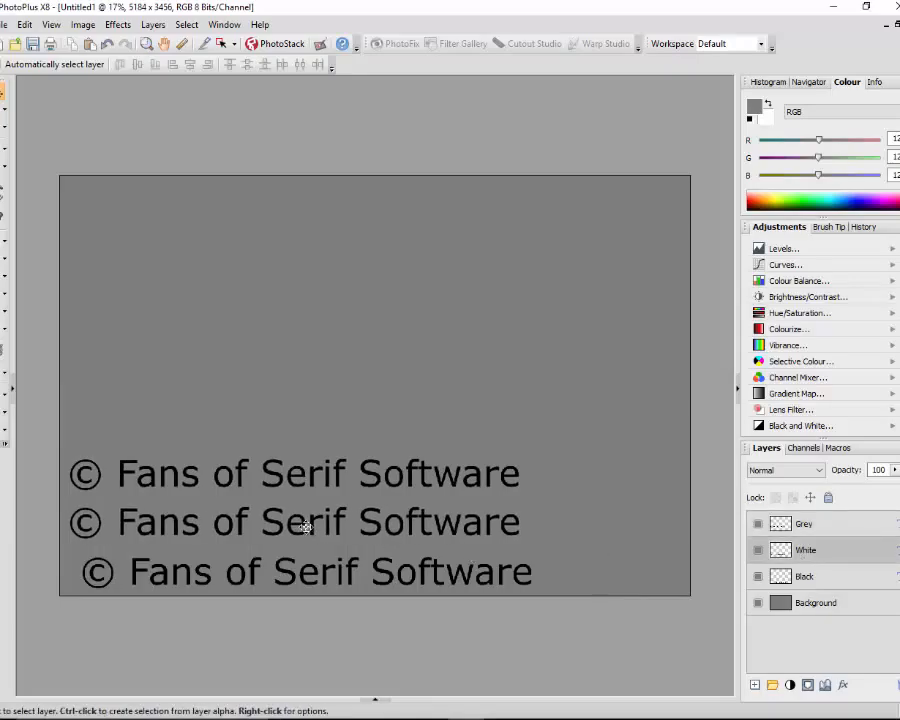
{"action": "left_click", "coordinate": [820, 577]}
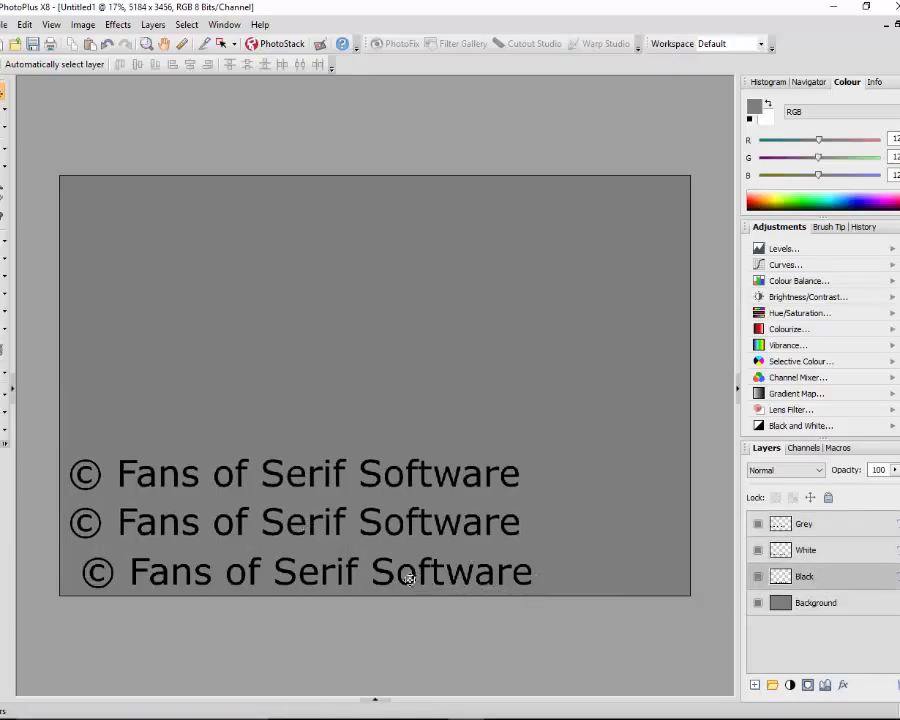
{"action": "left_click_drag", "start_coordinate": [409, 579], "coordinate": [394, 575]}
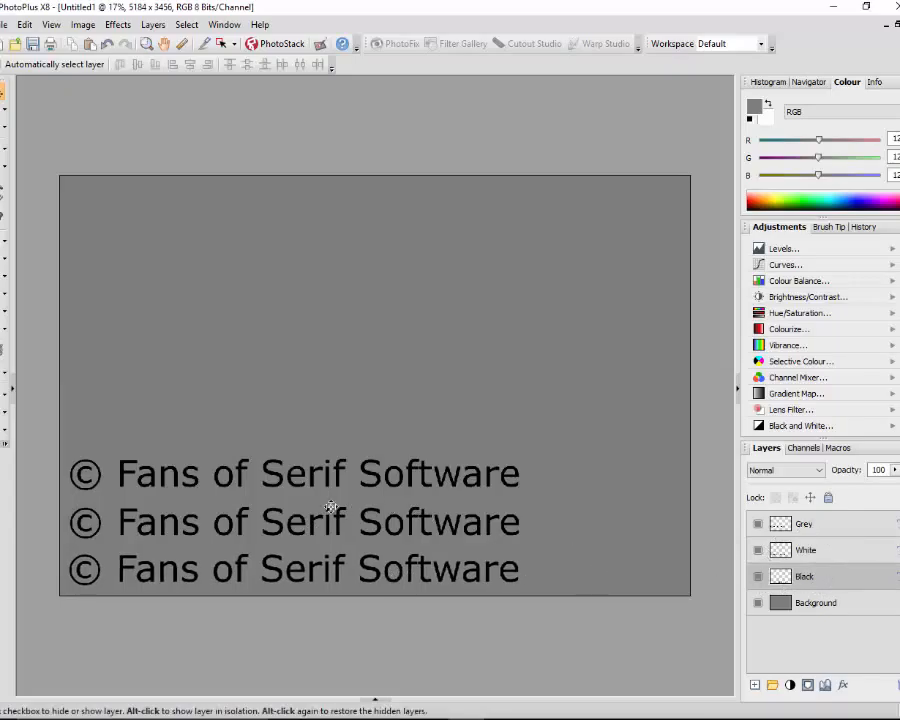
{"action": "left_click", "coordinate": [838, 530]}
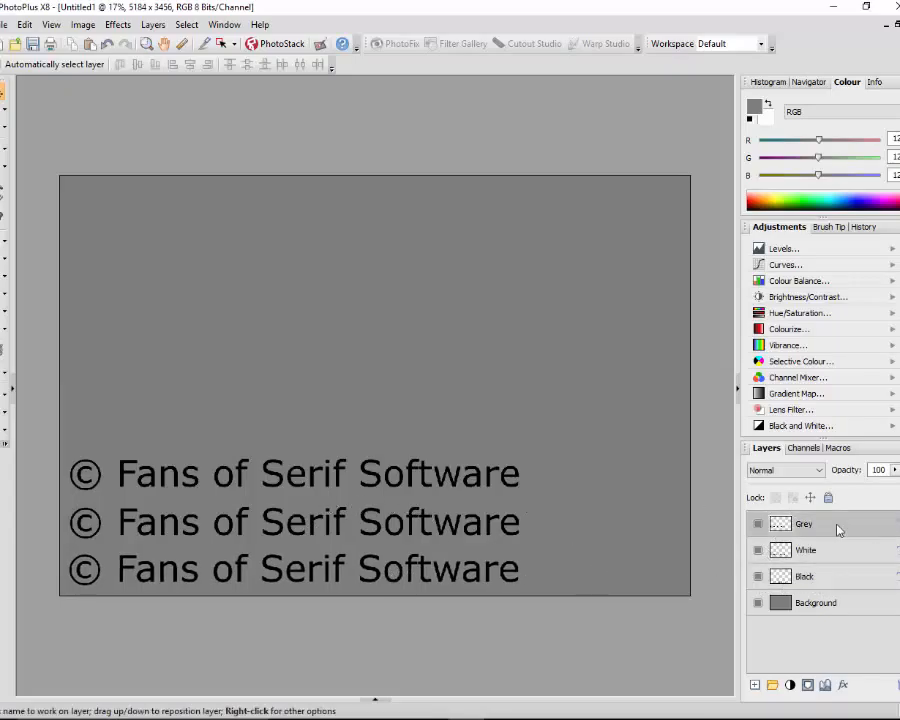
- Duplicate the Grey layer as 'Embossed' and move it up as a fourth line
{"action": "right_click", "coordinate": [838, 528]}
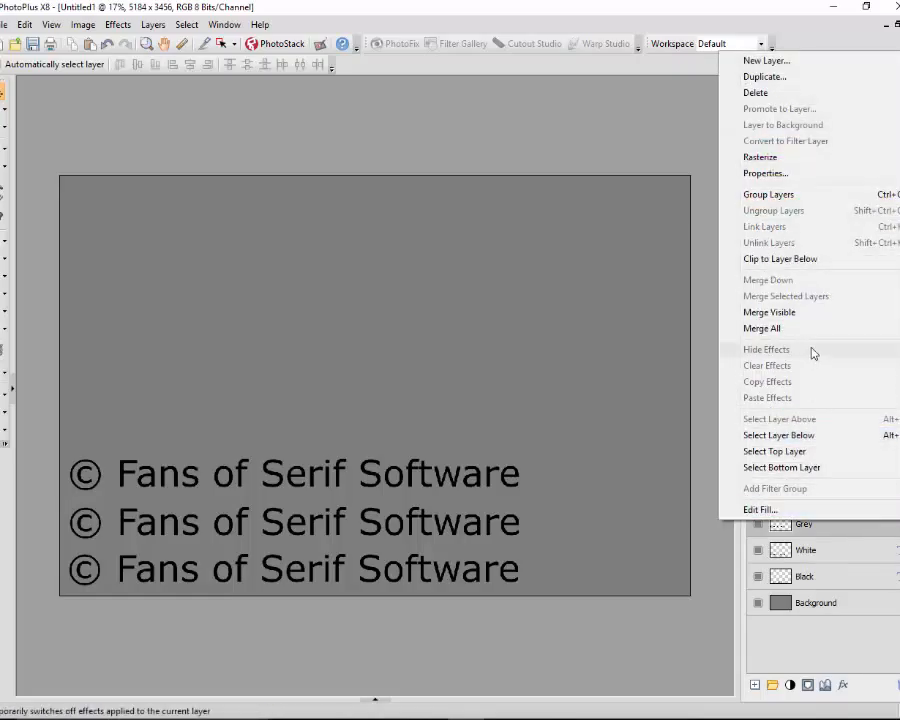
{"action": "left_click", "coordinate": [765, 76]}
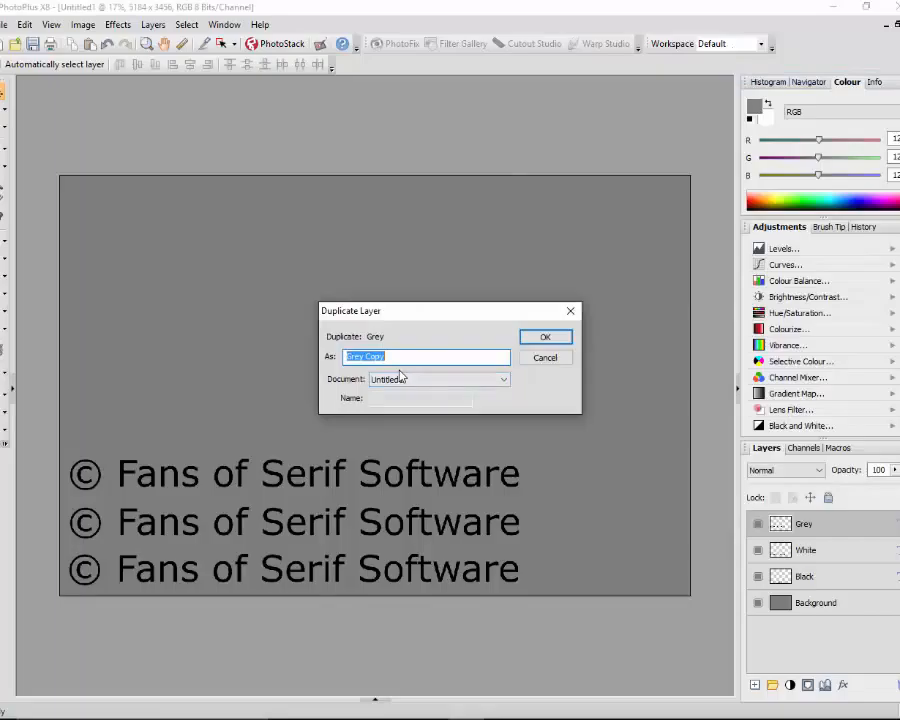
{"action": "type", "text": "Embossed"}
{"action": "left_click", "coordinate": [545, 338]}
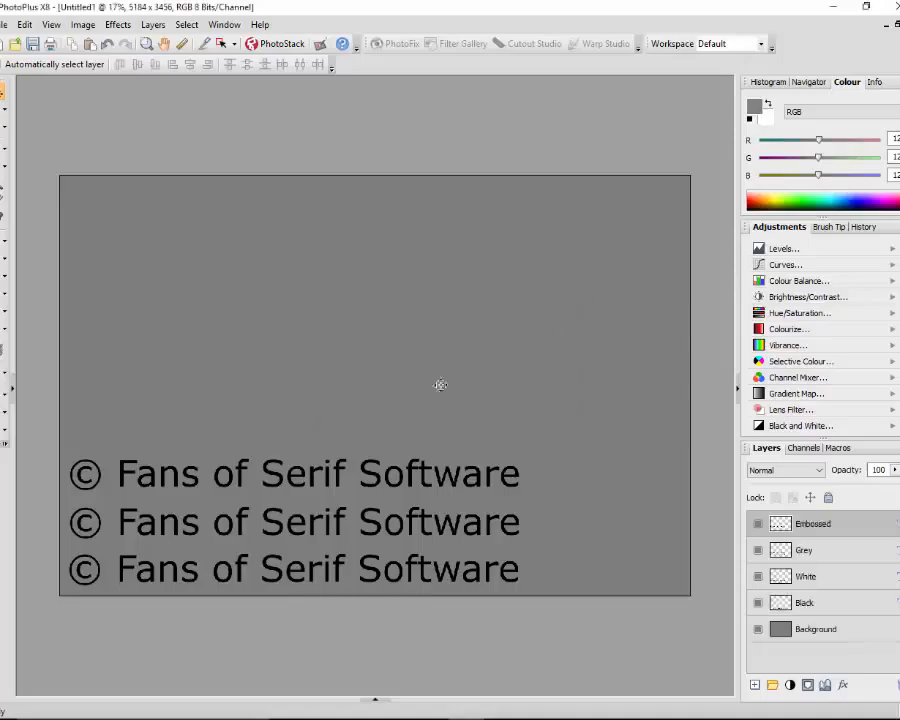
{"action": "left_click_drag", "start_coordinate": [213, 476], "coordinate": [217, 432]}
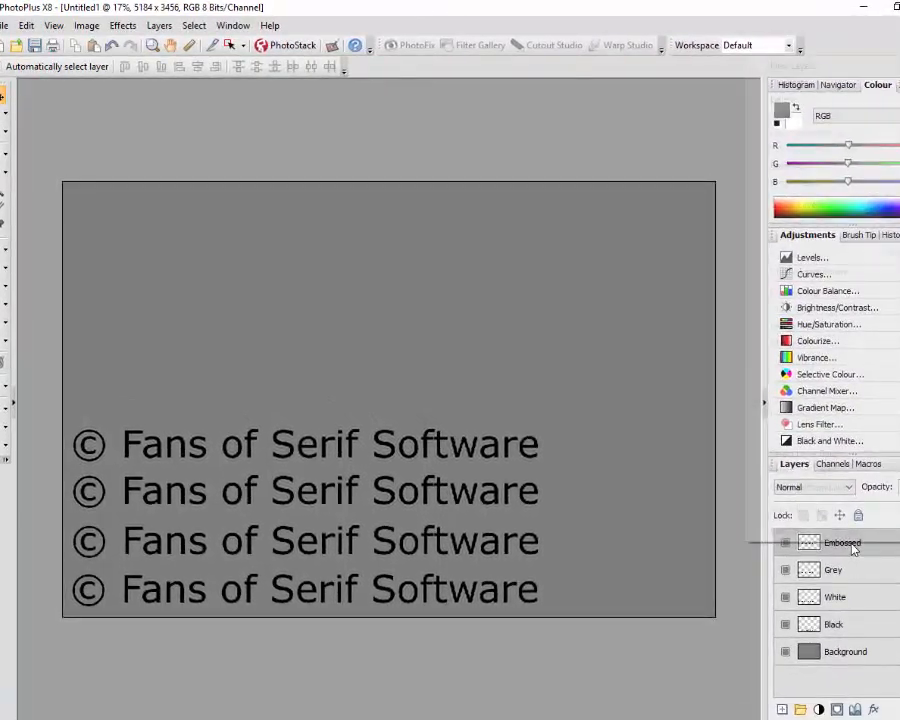
- Duplicate Embossed as 'Efffects1' and move it up as a fifth line
{"action": "right_click", "coordinate": [815, 526]}
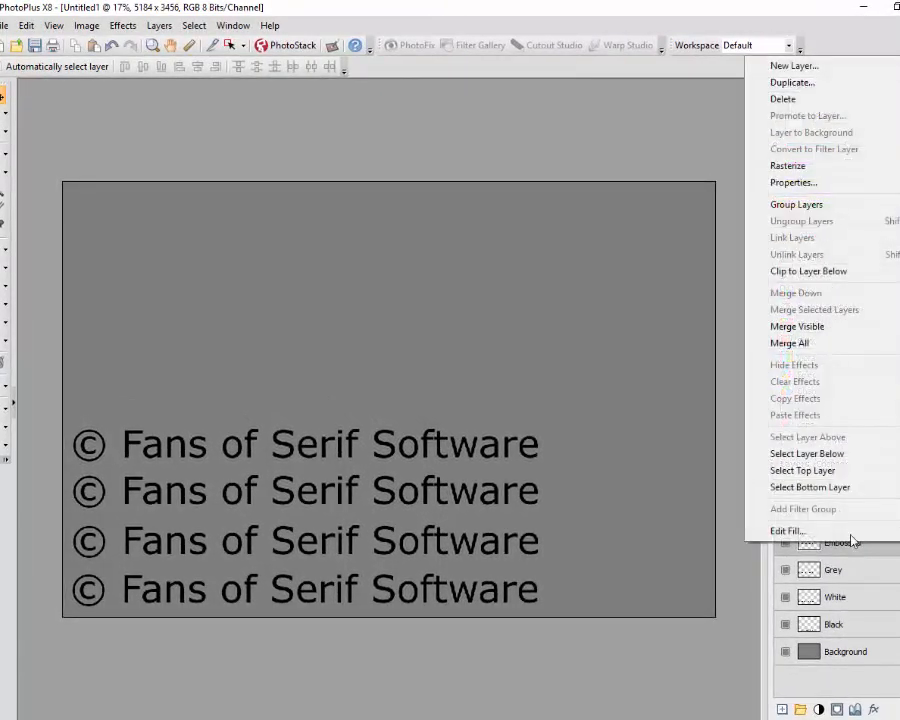
{"action": "left_click", "coordinate": [790, 84]}
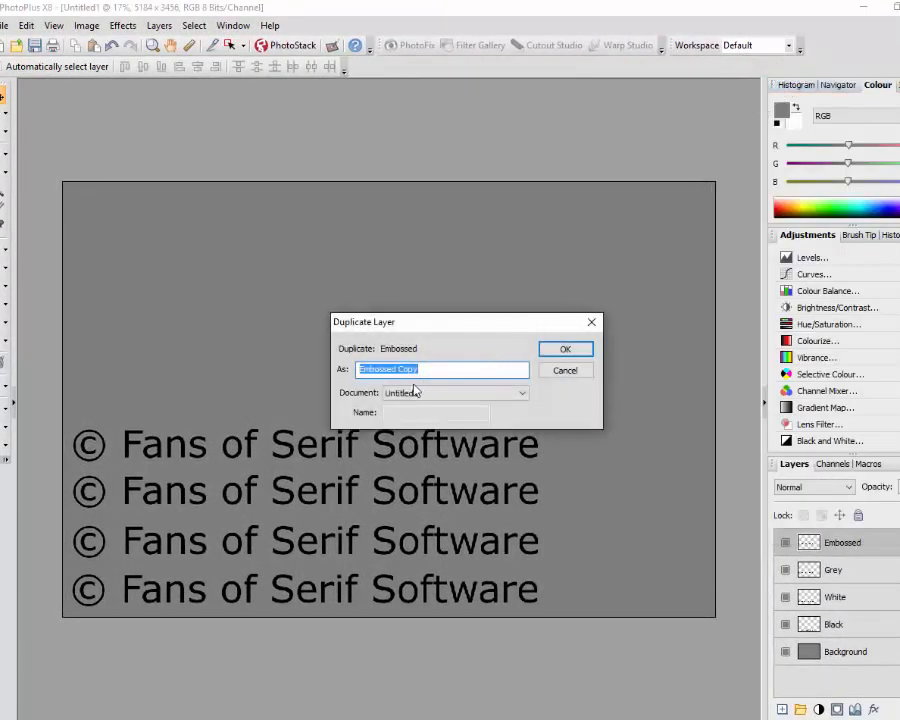
{"action": "type", "text": "Ef"}
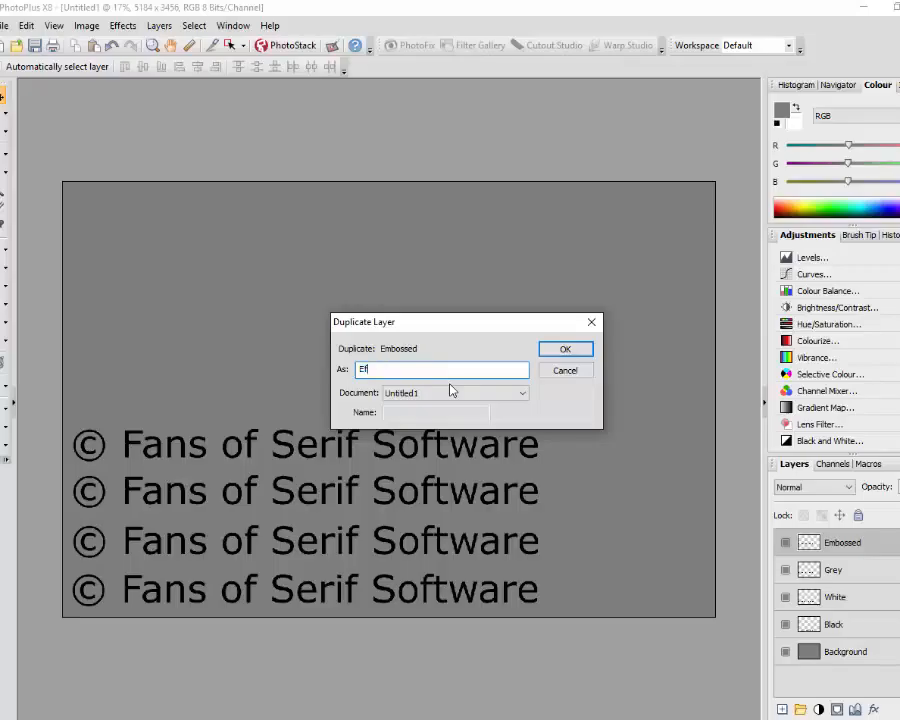
{"action": "type", "text": "ffects1"}
{"action": "left_click", "coordinate": [566, 350]}
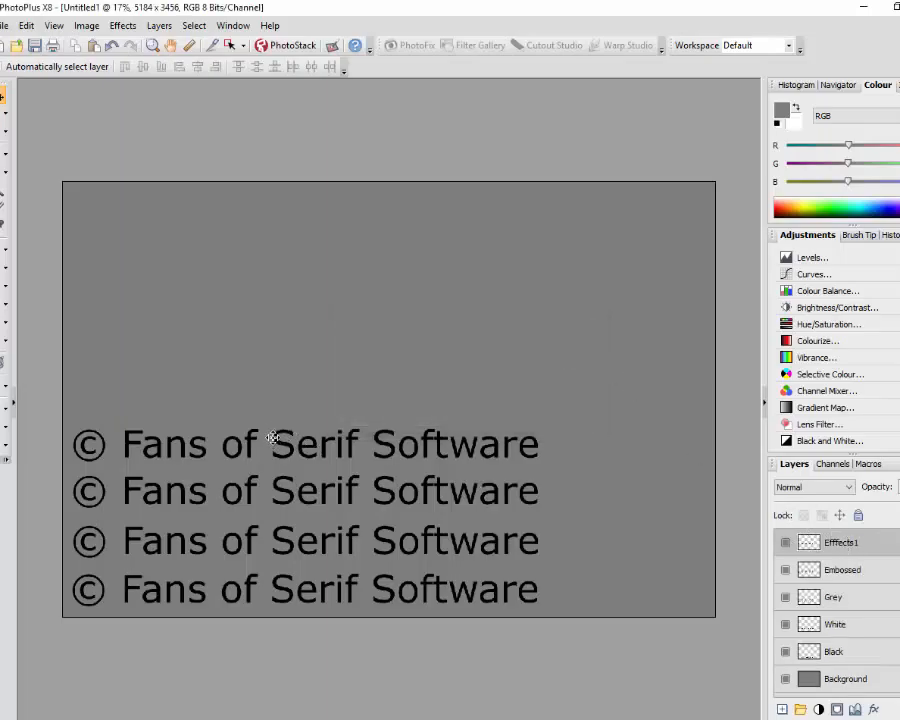
{"action": "left_click_drag", "start_coordinate": [275, 430], "coordinate": [272, 397]}
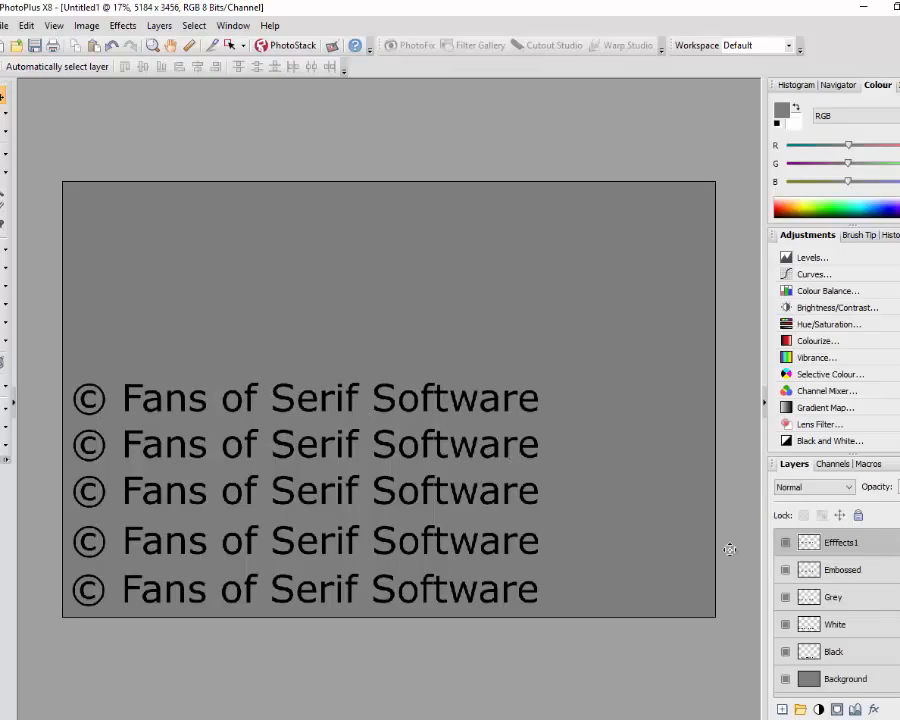
- Duplicate Efffects1 as 'Efffects 2' and move it up as a sixth line
{"action": "right_click", "coordinate": [838, 549]}
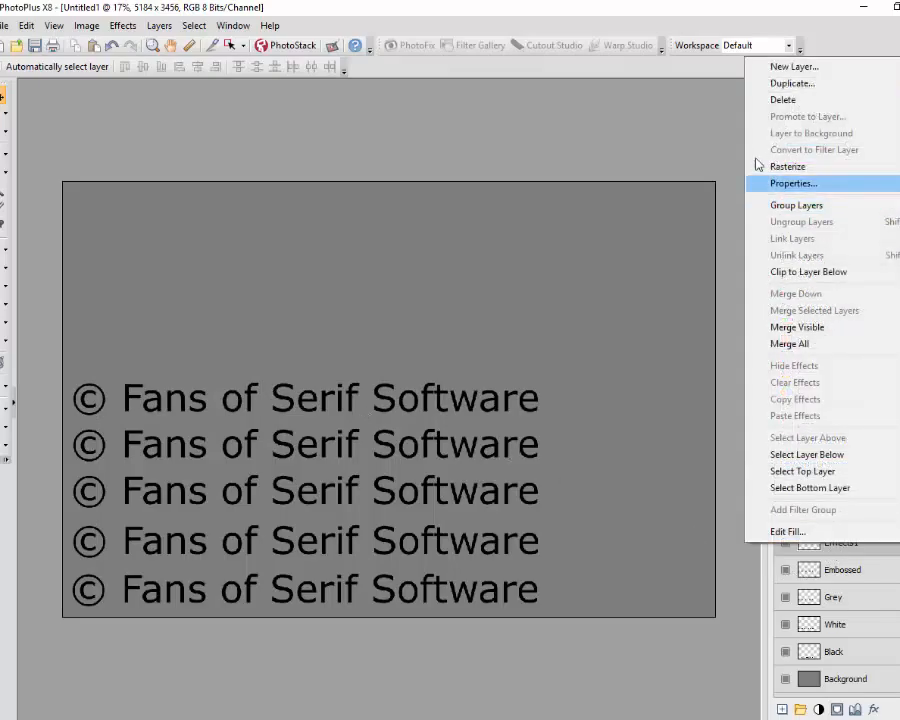
{"action": "left_click", "coordinate": [779, 86]}
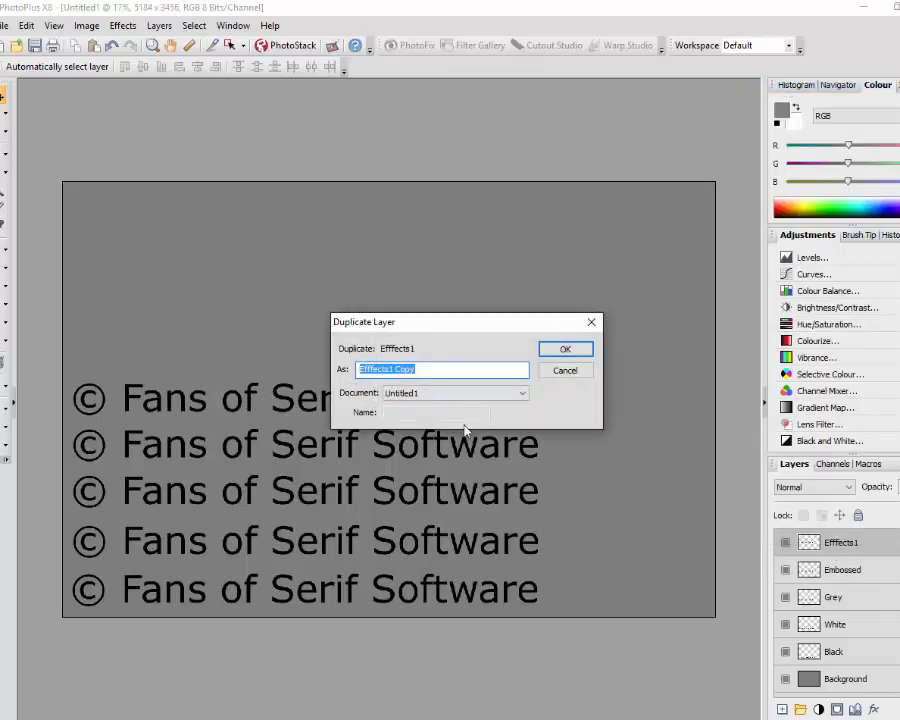
{"action": "left_click", "coordinate": [389, 368]}
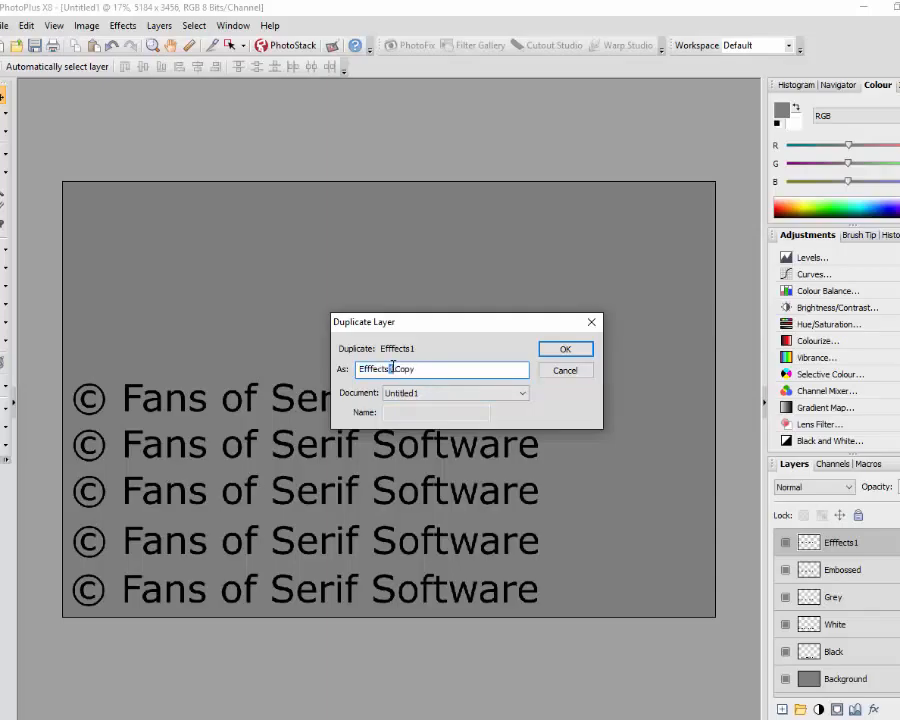
{"action": "left_click_drag", "start_coordinate": [392, 368], "coordinate": [434, 366]}
{"action": "left_click", "coordinate": [568, 350]}
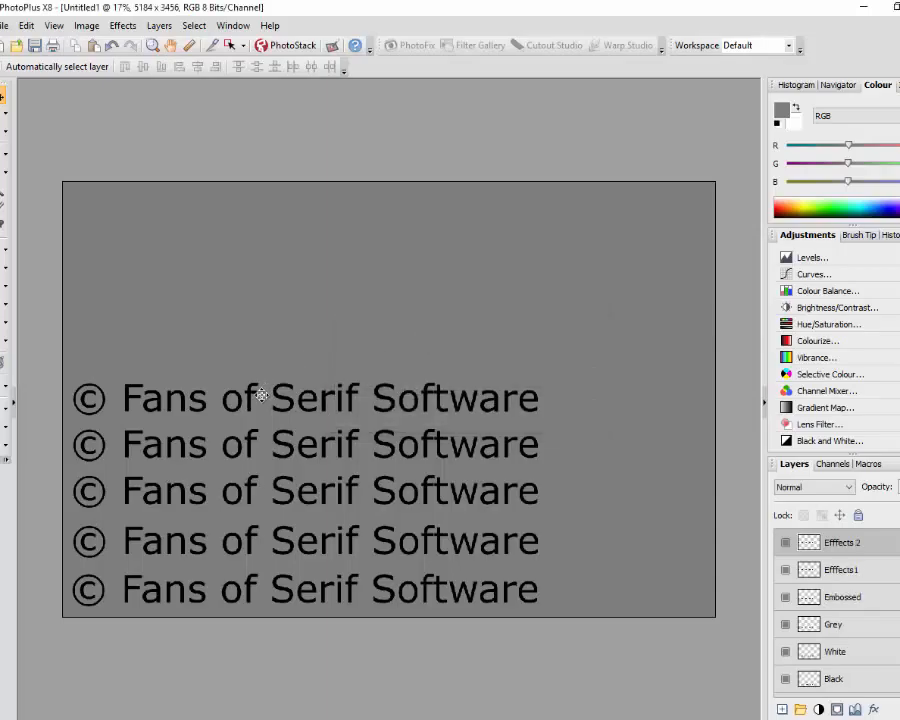
{"action": "left_click_drag", "start_coordinate": [256, 390], "coordinate": [260, 350]}
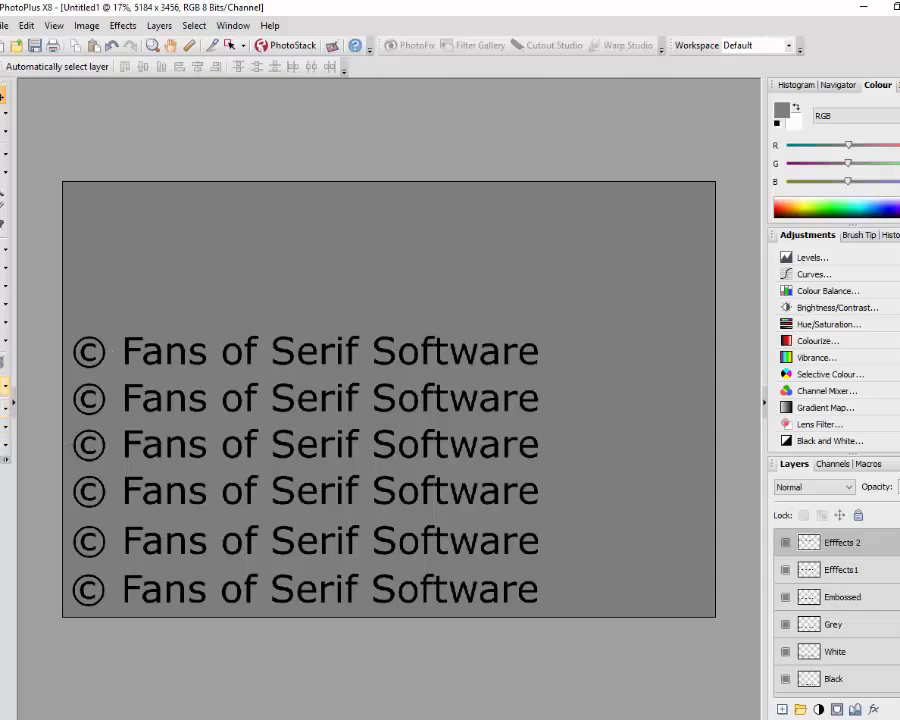
- Add a black text line with © and the author's name above the copyright lines
{"action": "left_click", "coordinate": [6, 385]}
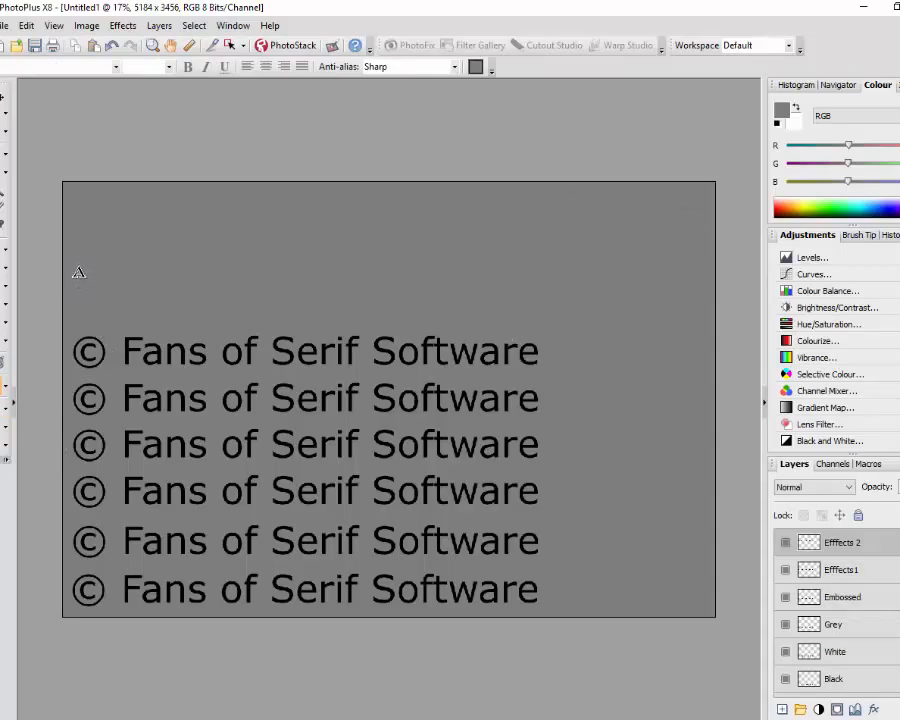
{"action": "left_click_drag", "start_coordinate": [79, 272], "coordinate": [105, 322]}
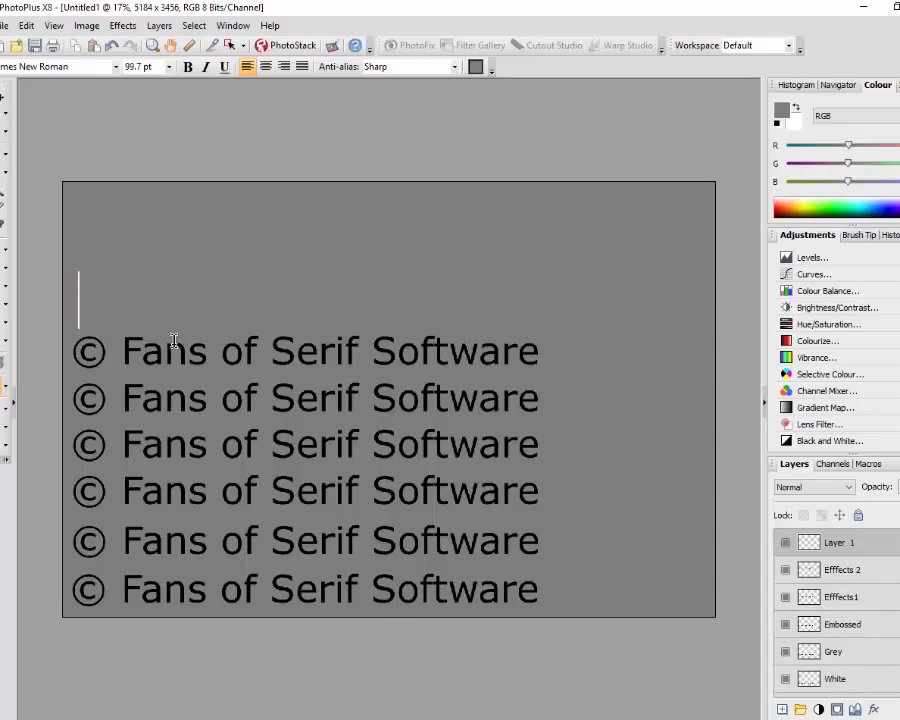
{"action": "left_click", "coordinate": [478, 67]}
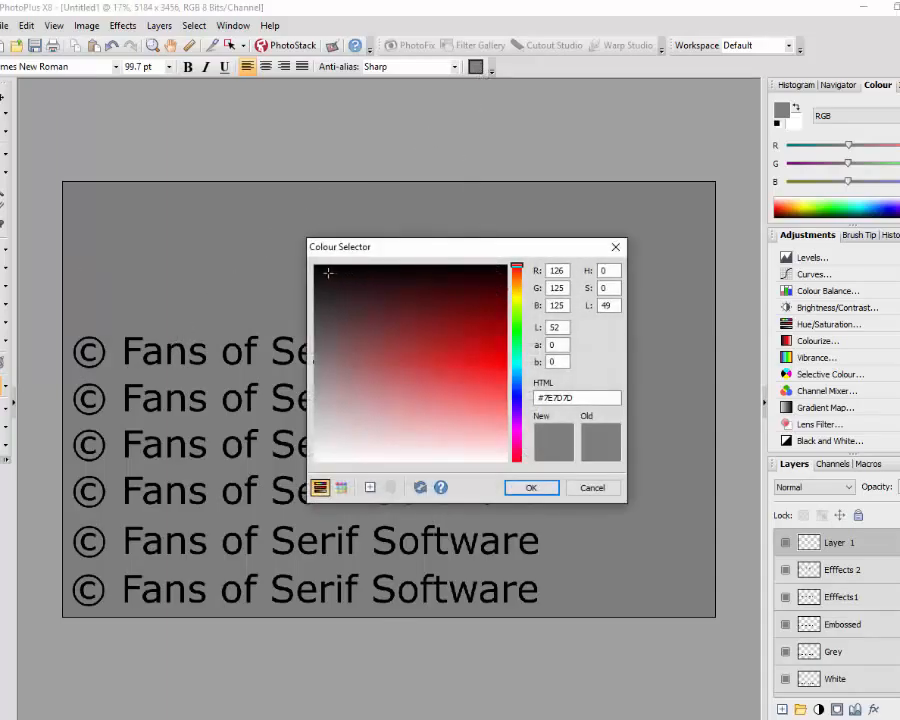
{"action": "left_click", "coordinate": [315, 266]}
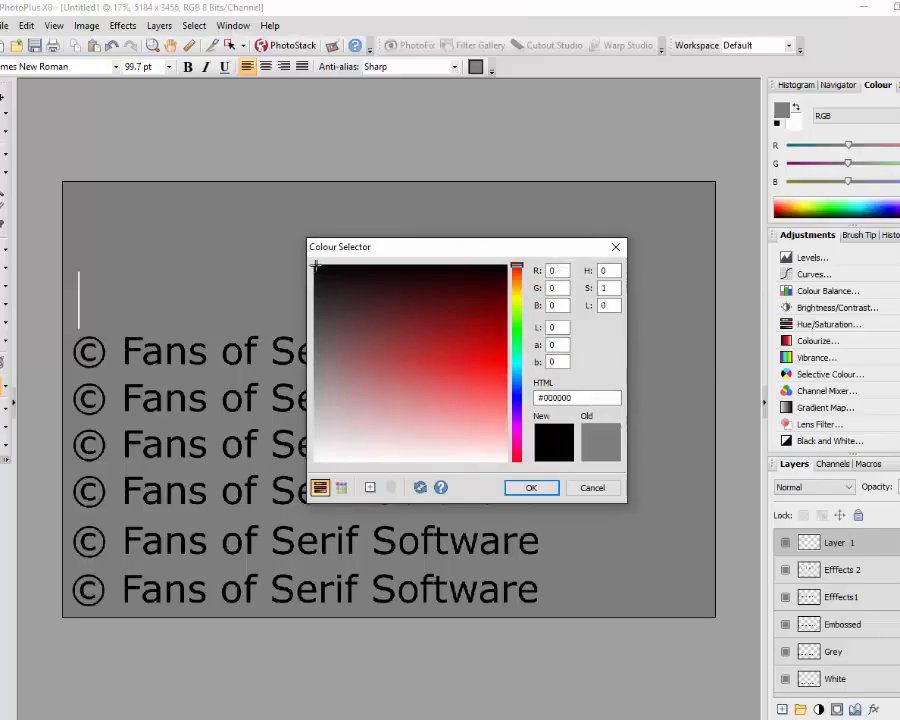
{"action": "left_click", "coordinate": [524, 488]}
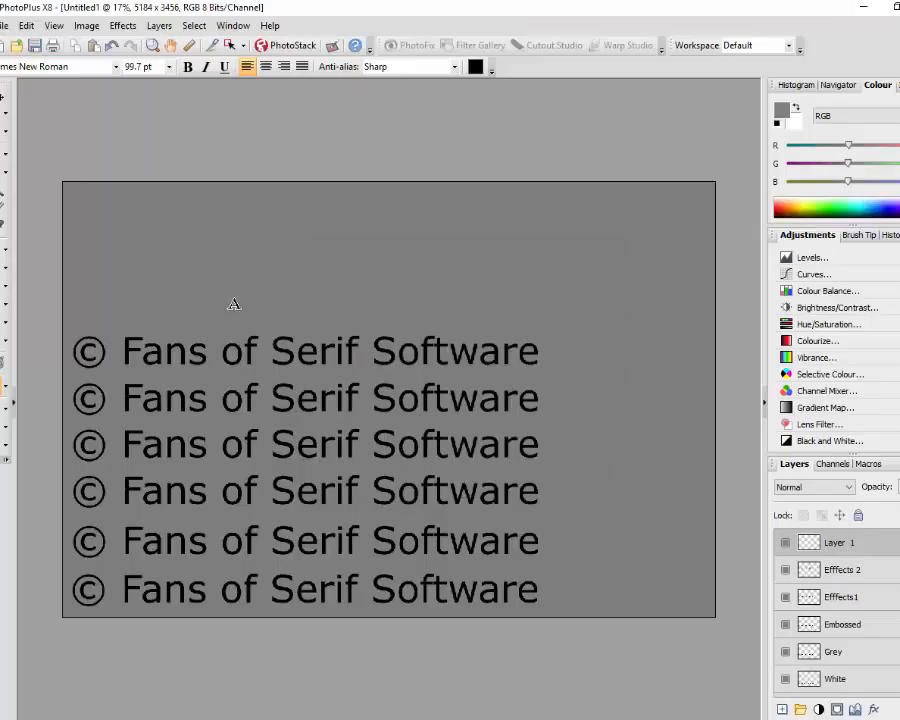
{"action": "type", "text": "©"}
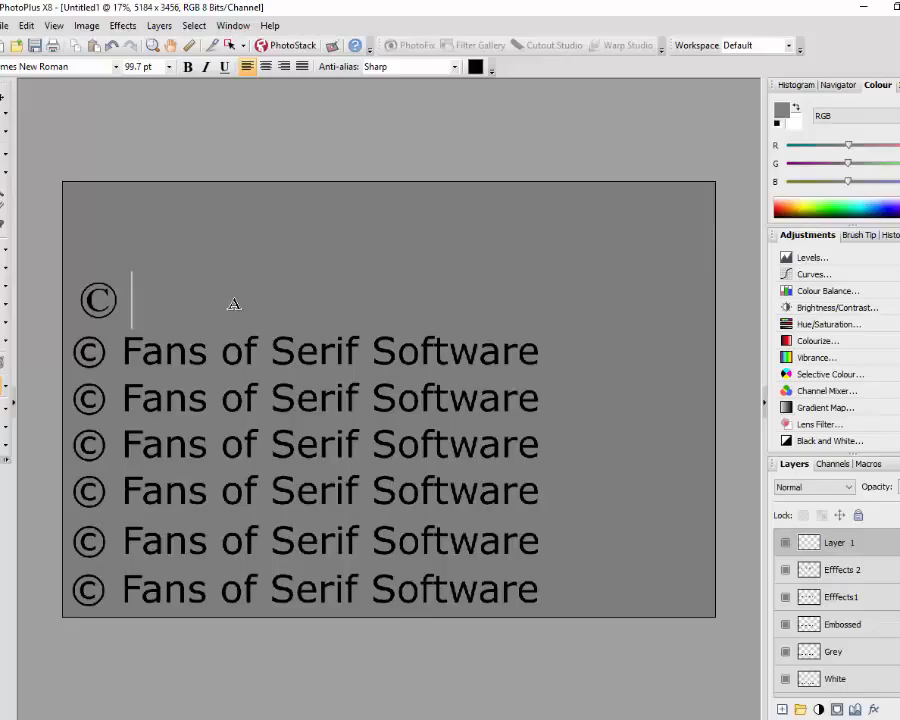
{"action": "type", "text": " Carl"}
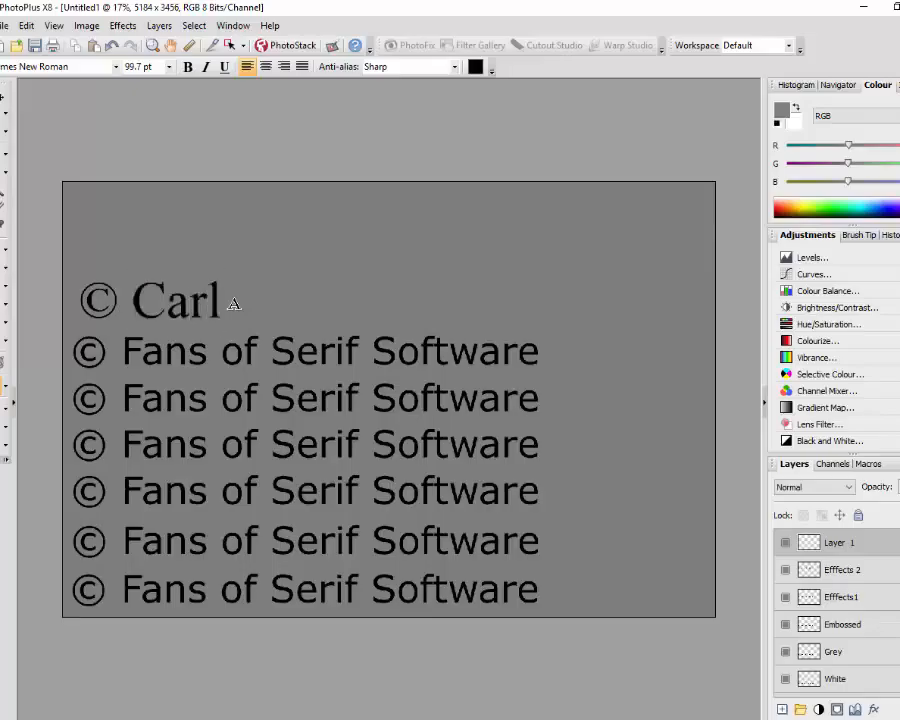
{"action": "type", "text": " Surry"}
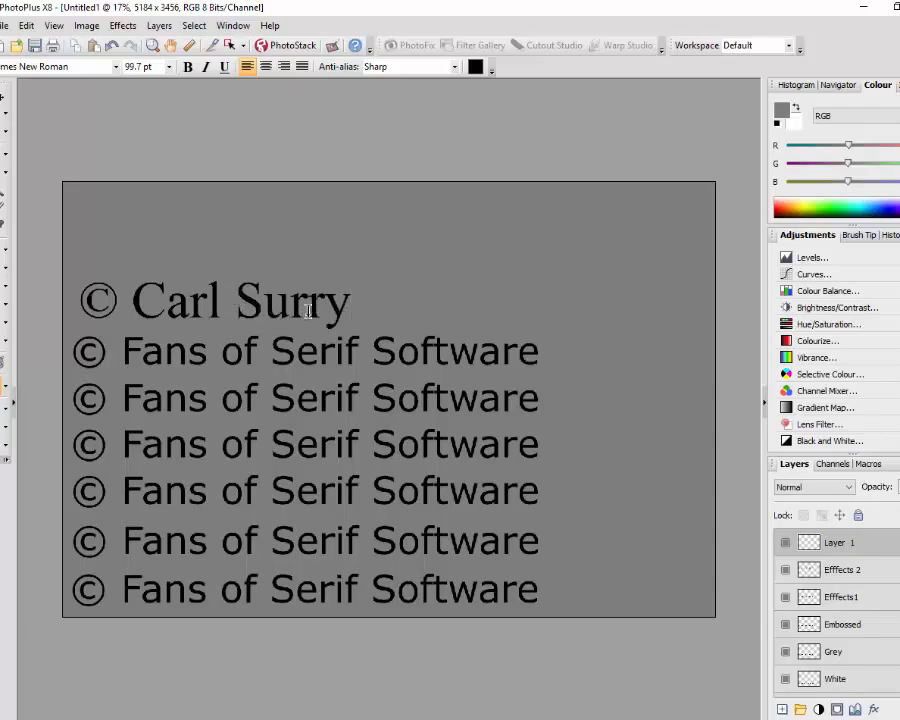
- Set the author-name line to 72 pt Verdana and align it with the lines below
{"action": "left_click_drag", "start_coordinate": [350, 295], "coordinate": [95, 295]}
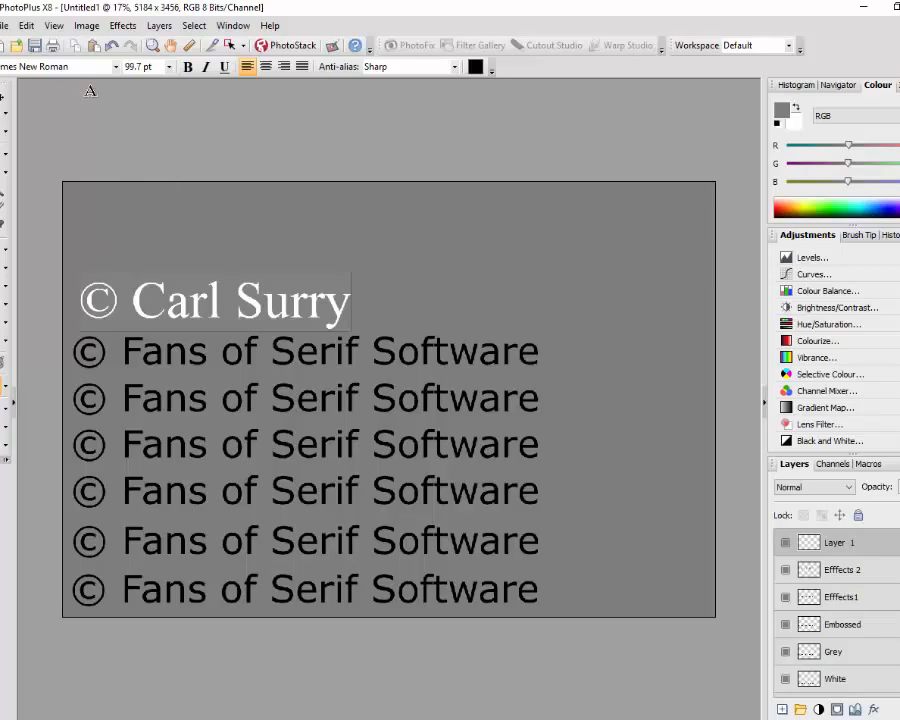
{"action": "left_click", "coordinate": [116, 68]}
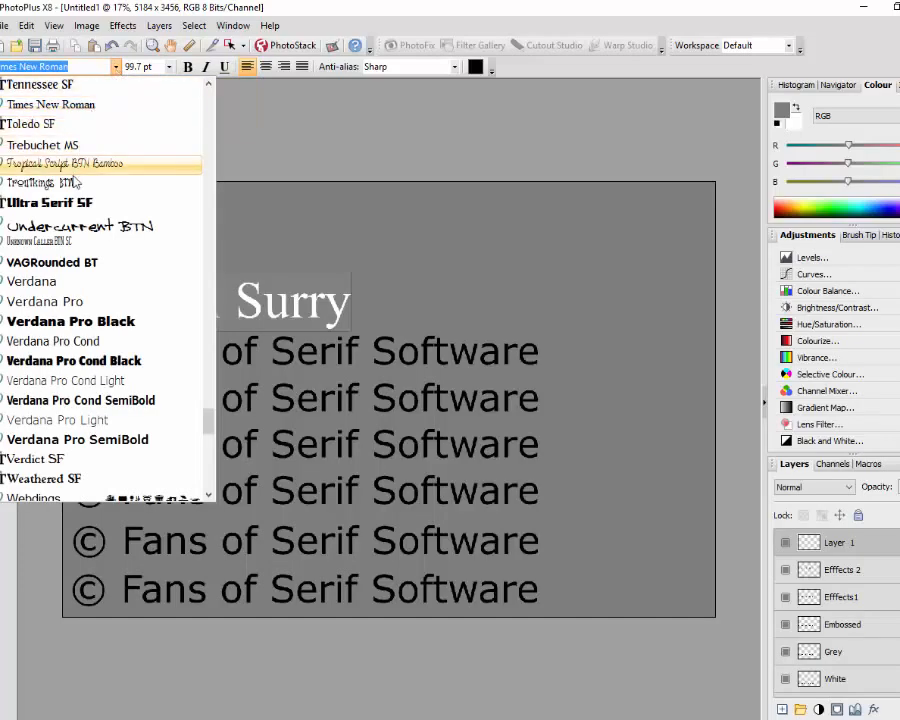
{"action": "left_click", "coordinate": [52, 281]}
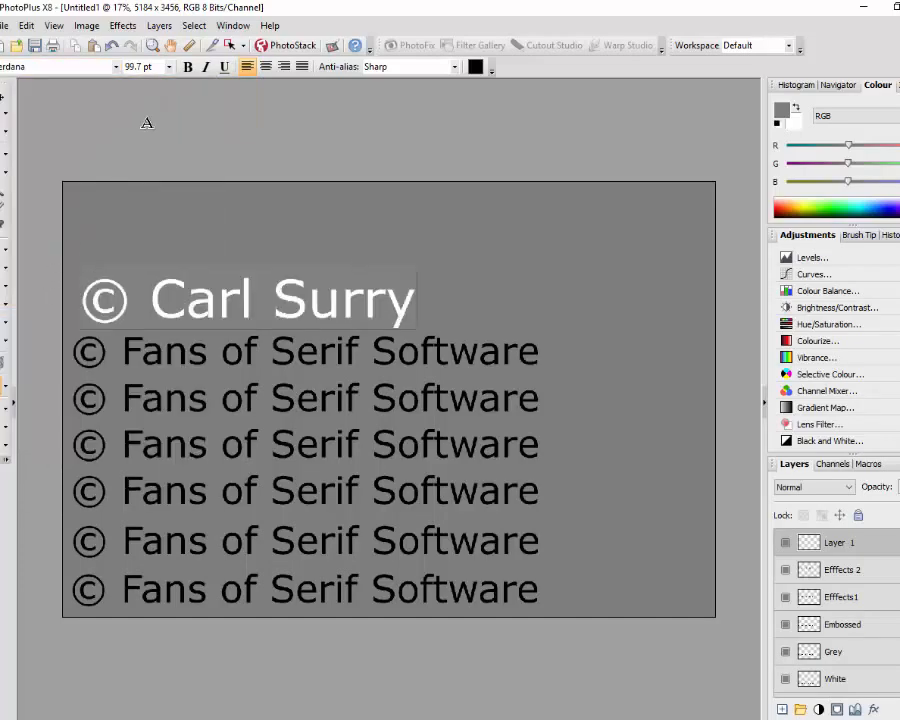
{"action": "left_click", "coordinate": [169, 67]}
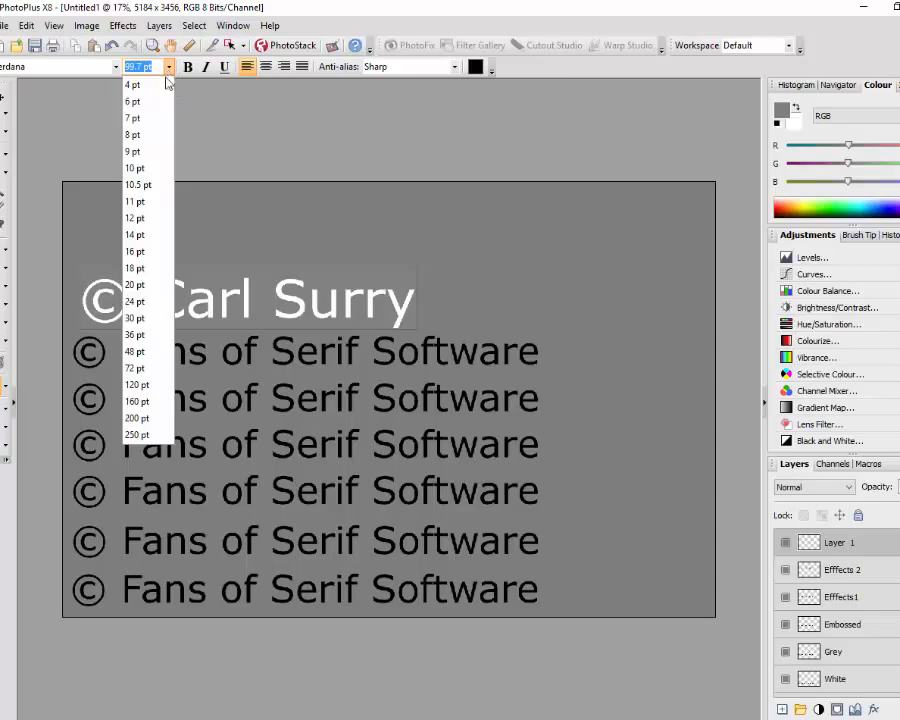
{"action": "left_click", "coordinate": [136, 368]}
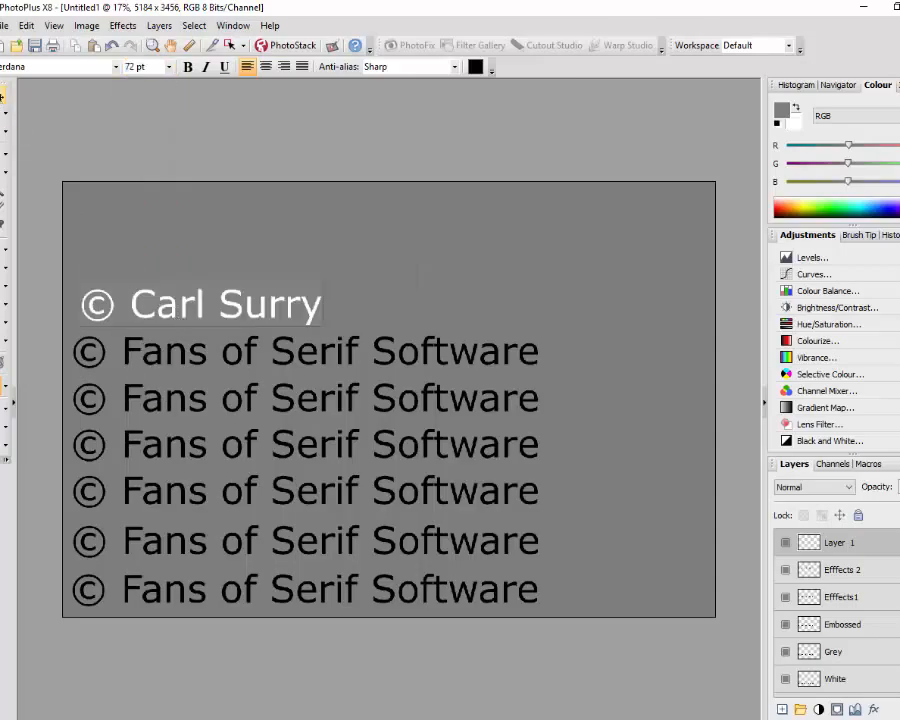
{"action": "left_click", "coordinate": [3, 96]}
{"action": "mouse_move", "coordinate": [197, 309]}
{"action": "left_mouse_down"}
{"action": "mouse_move", "coordinate": [188, 310]}
{"action": "mouse_move", "coordinate": [194, 305]}
{"action": "left_mouse_up"}
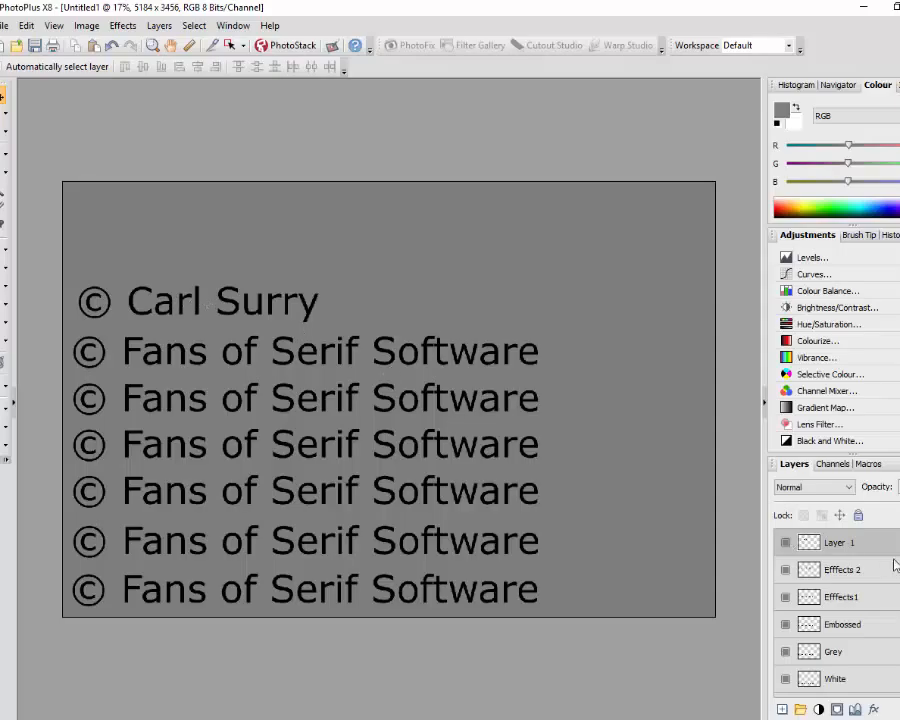
- Duplicate the author-name line onto a new effects layer and drag the copy above the original
{"action": "right_click", "coordinate": [840, 540]}
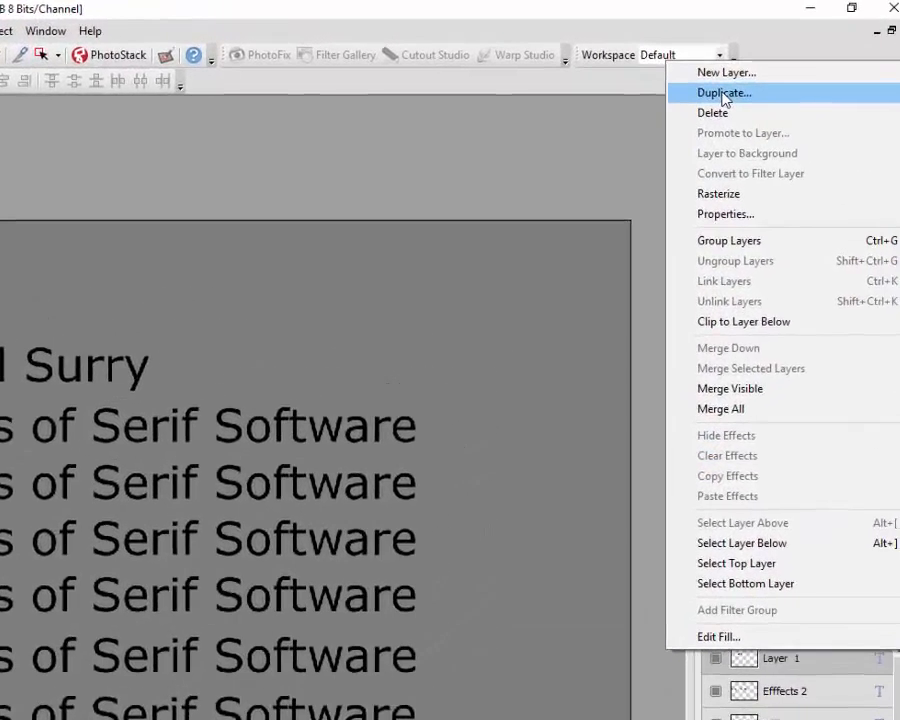
{"action": "left_click", "coordinate": [792, 76]}
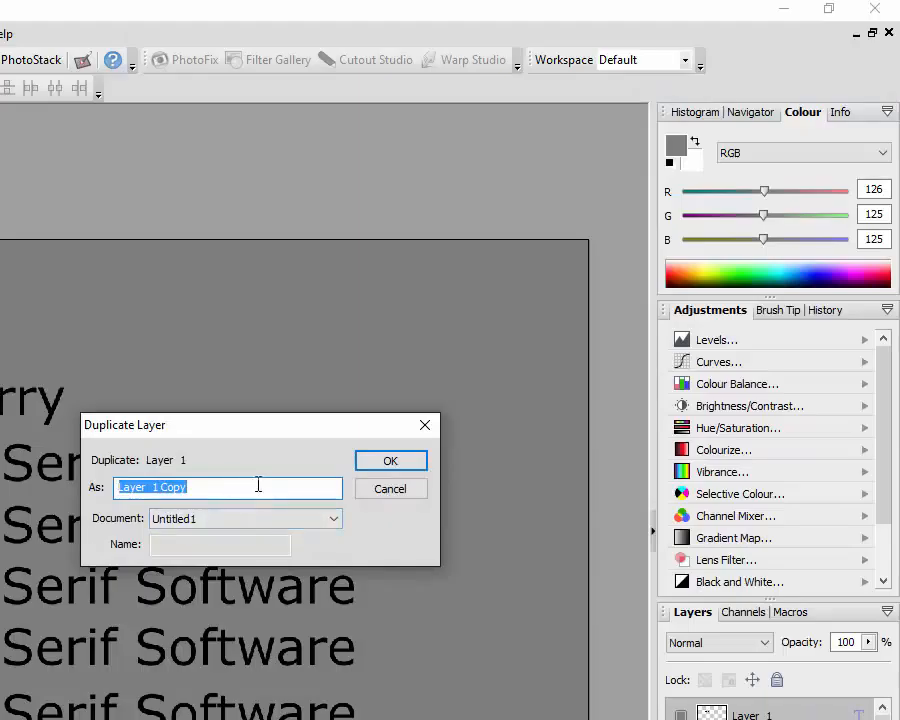
{"action": "type", "text": "carl"}
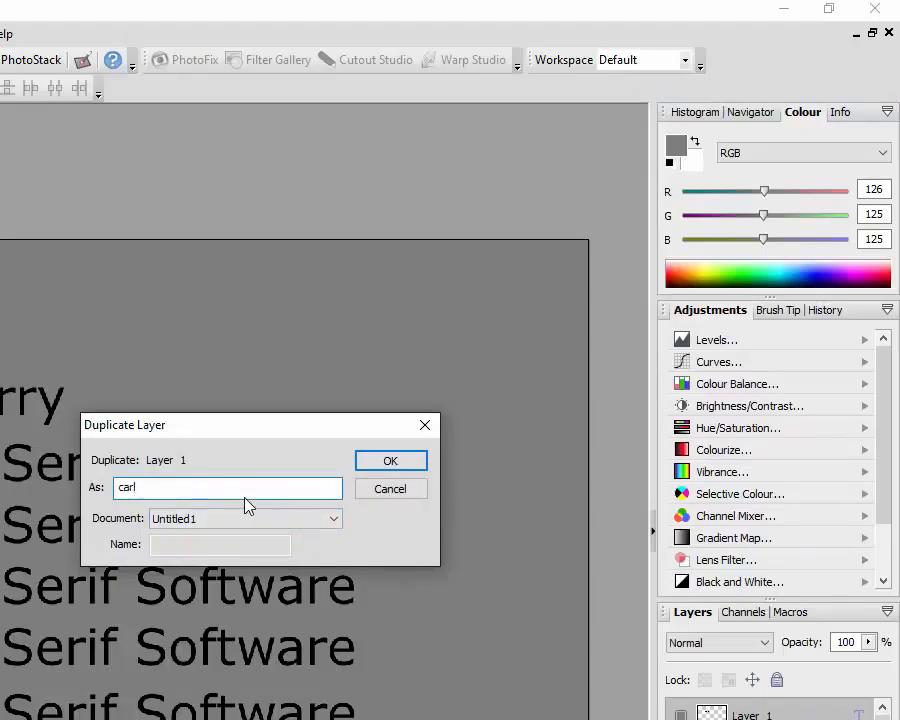
{"action": "type", "text": " effects"}
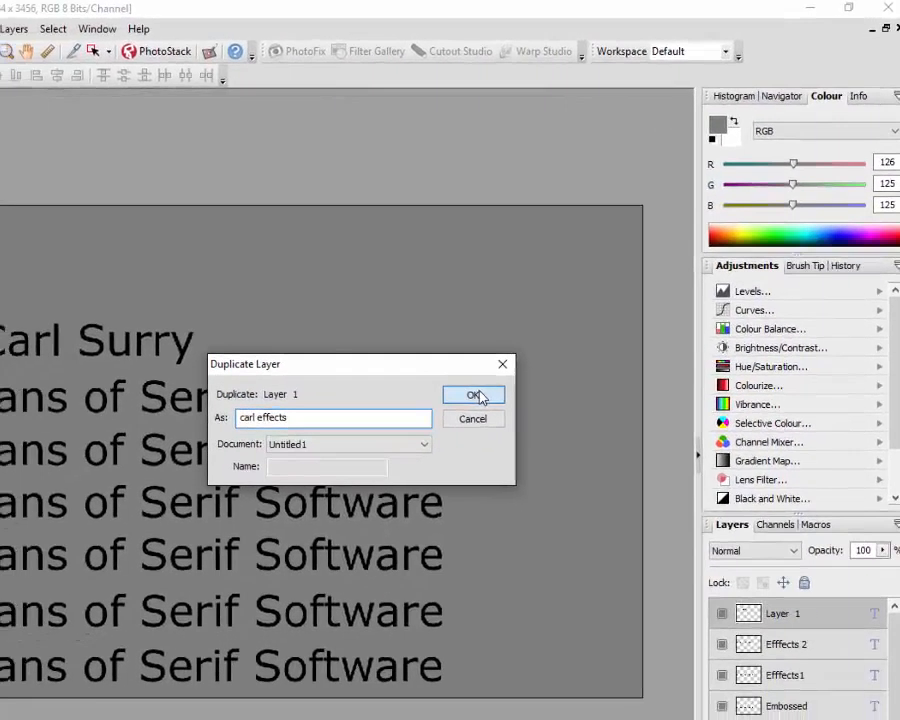
{"action": "left_click", "coordinate": [395, 460]}
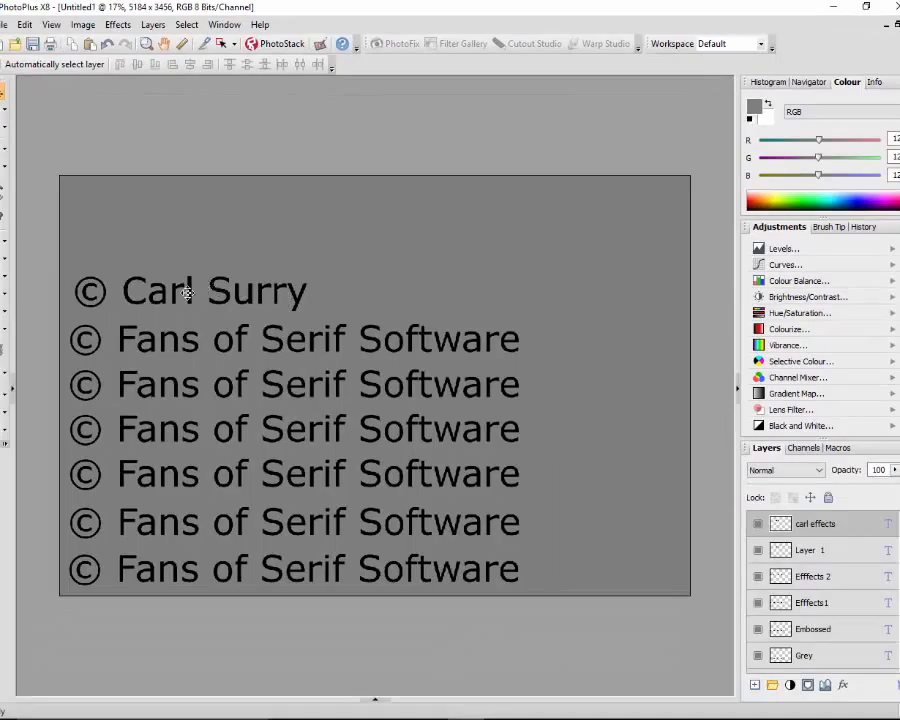
{"action": "left_click_drag", "start_coordinate": [187, 292], "coordinate": [186, 245]}
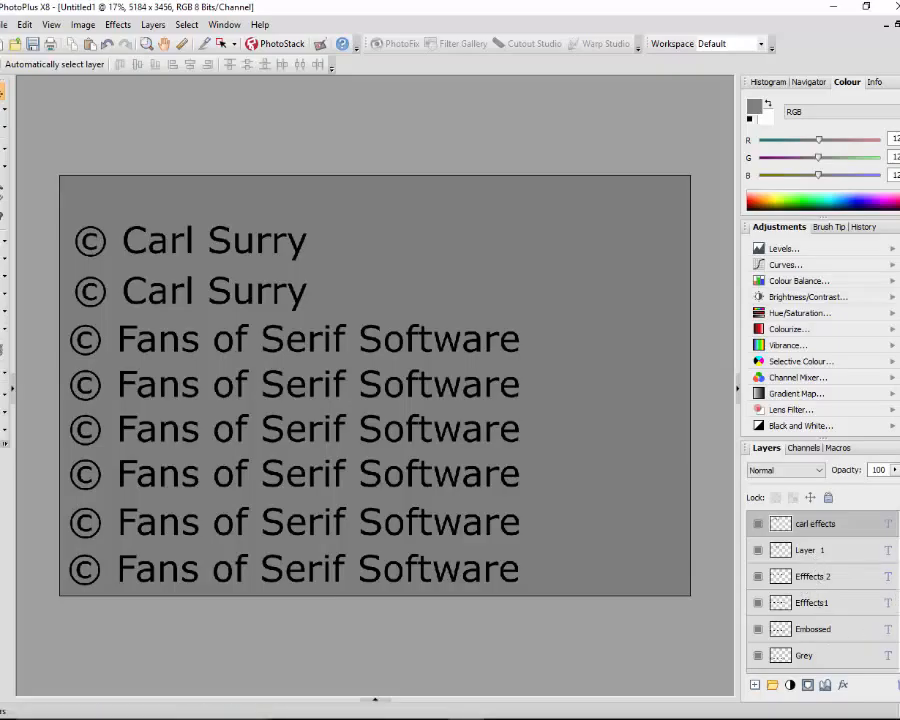
- Hide Black, Grey, Embossed, Efffects1, Efffects 2 and both author-name layers, leaving only White
{"action": "scroll", "coordinate": [820, 590], "scroll_direction": "down", "scroll_amount": 3}
{"action": "scroll", "coordinate": [820, 590], "scroll_direction": "up", "scroll_amount": 1}
{"action": "scroll", "coordinate": [820, 590], "scroll_direction": "down", "scroll_amount": 1}
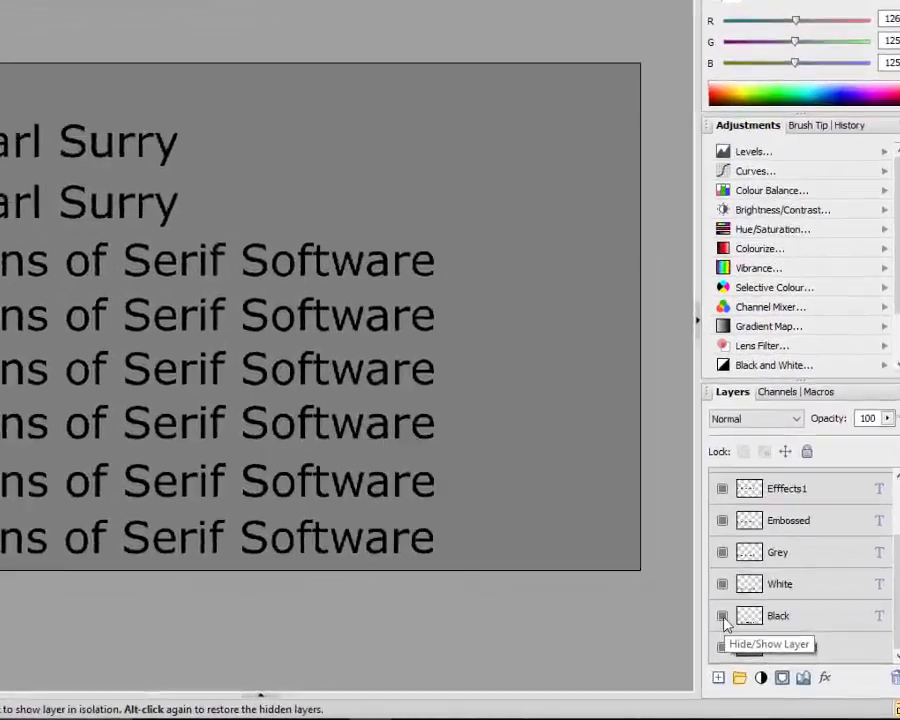
{"action": "left_click", "coordinate": [753, 631]}
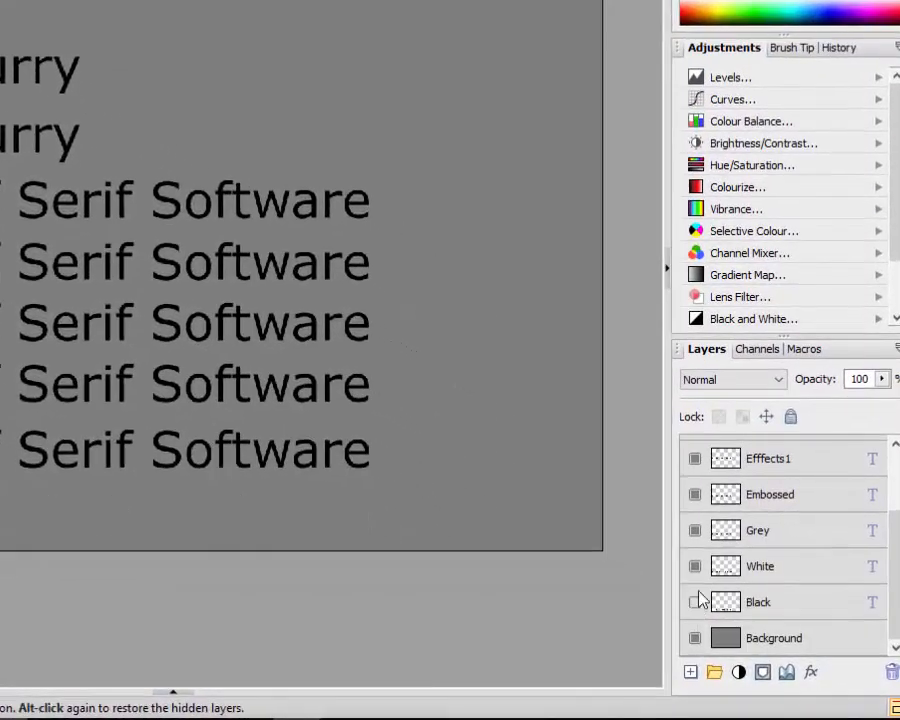
{"action": "left_click", "coordinate": [695, 530]}
{"action": "left_click", "coordinate": [695, 494]}
{"action": "left_click", "coordinate": [695, 458]}
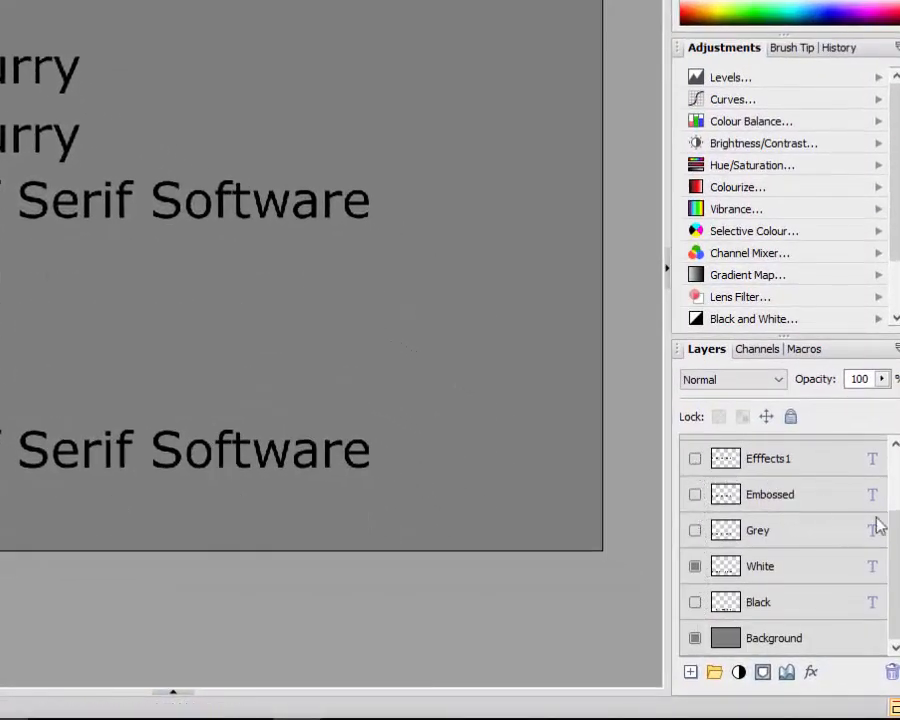
{"action": "scroll", "coordinate": [897, 541], "scroll_direction": "up", "scroll_amount": 2}
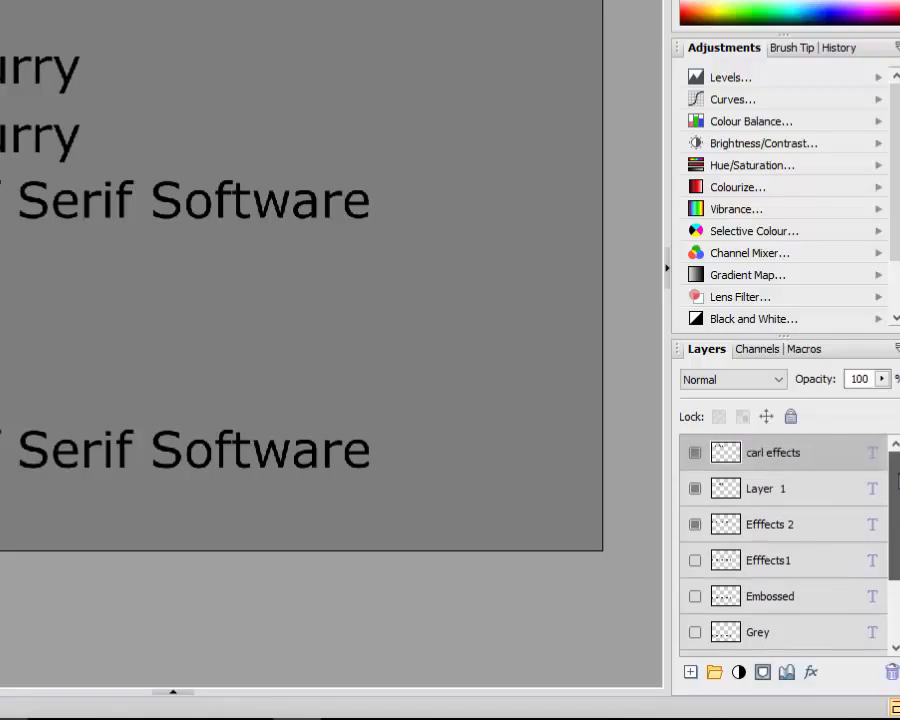
{"action": "left_click", "coordinate": [695, 524]}
{"action": "left_click", "coordinate": [695, 489]}
{"action": "left_click", "coordinate": [695, 453]}
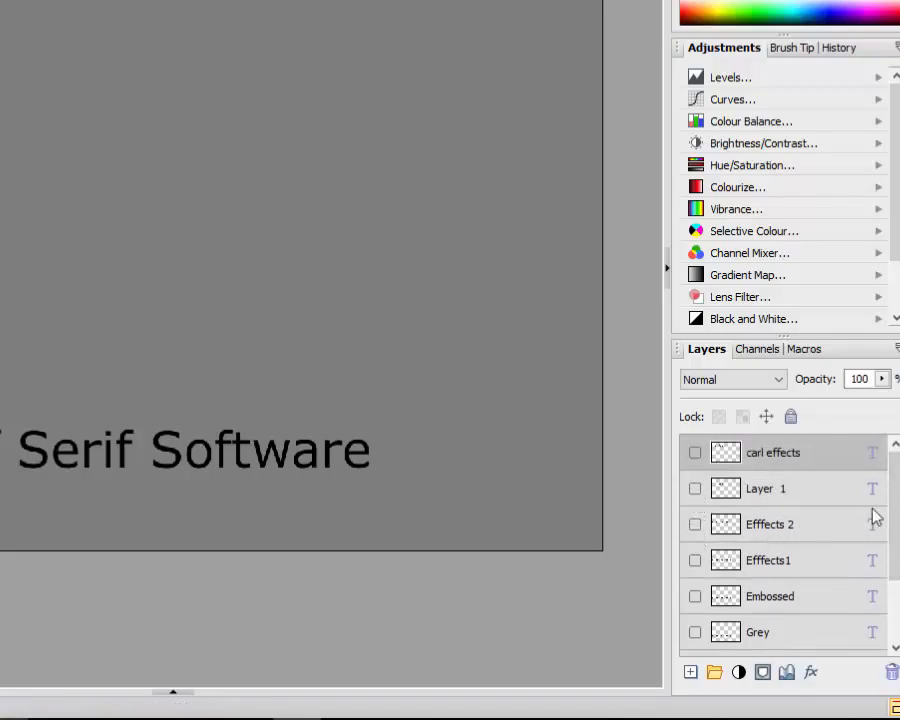
{"action": "scroll", "coordinate": [887, 494], "scroll_direction": "down", "scroll_amount": 2}
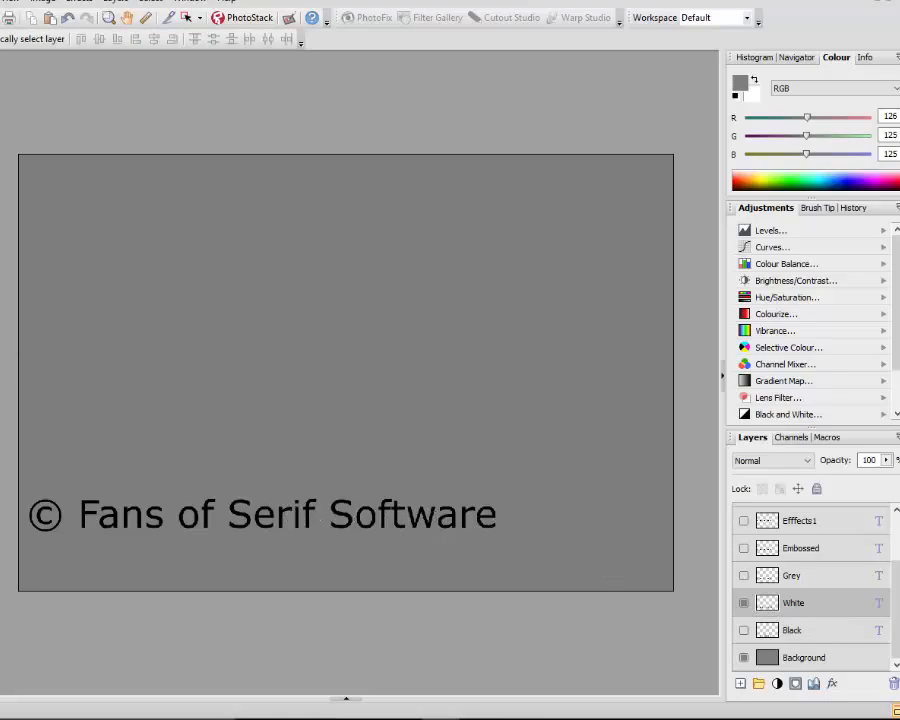
- Select the '© Fans of Serif Software' line with the Text tool and colour it #FCFCFC
{"action": "left_click", "coordinate": [2, 358]}
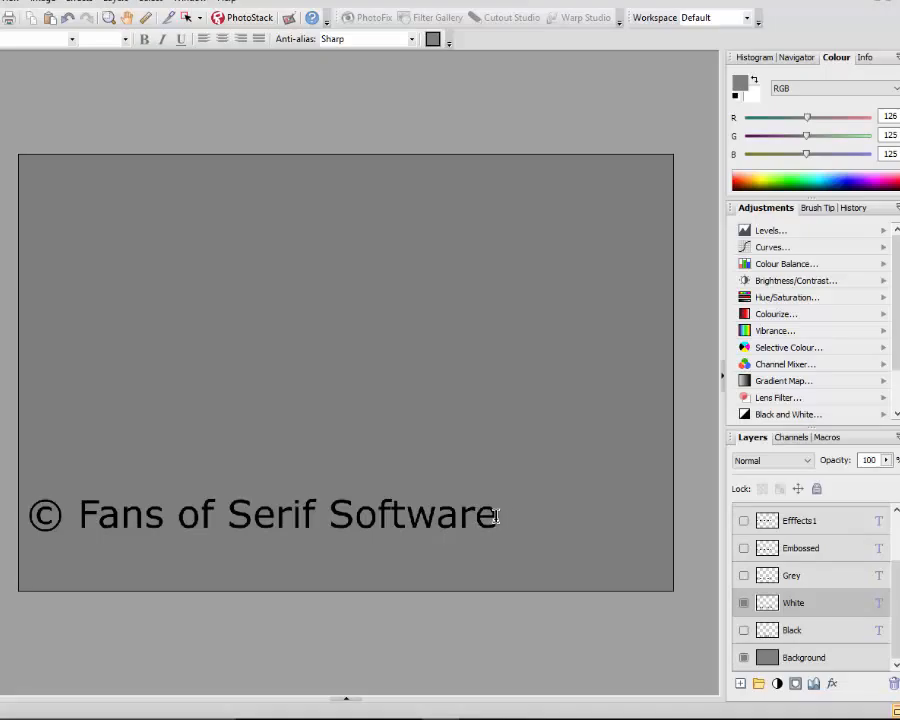
{"action": "left_click_drag", "start_coordinate": [494, 517], "coordinate": [32, 519]}
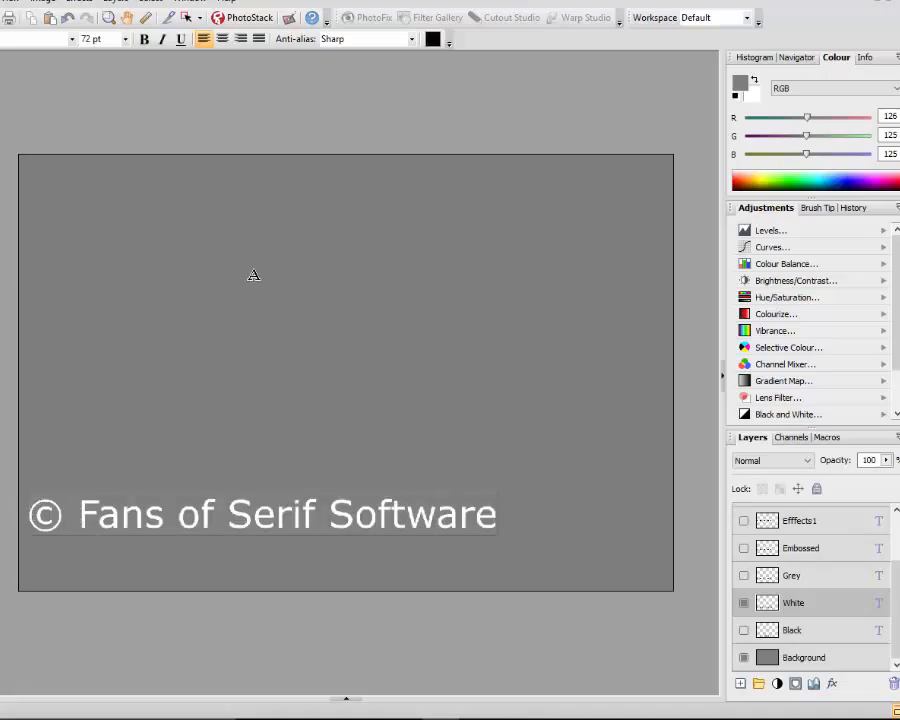
{"action": "left_click", "coordinate": [432, 40]}
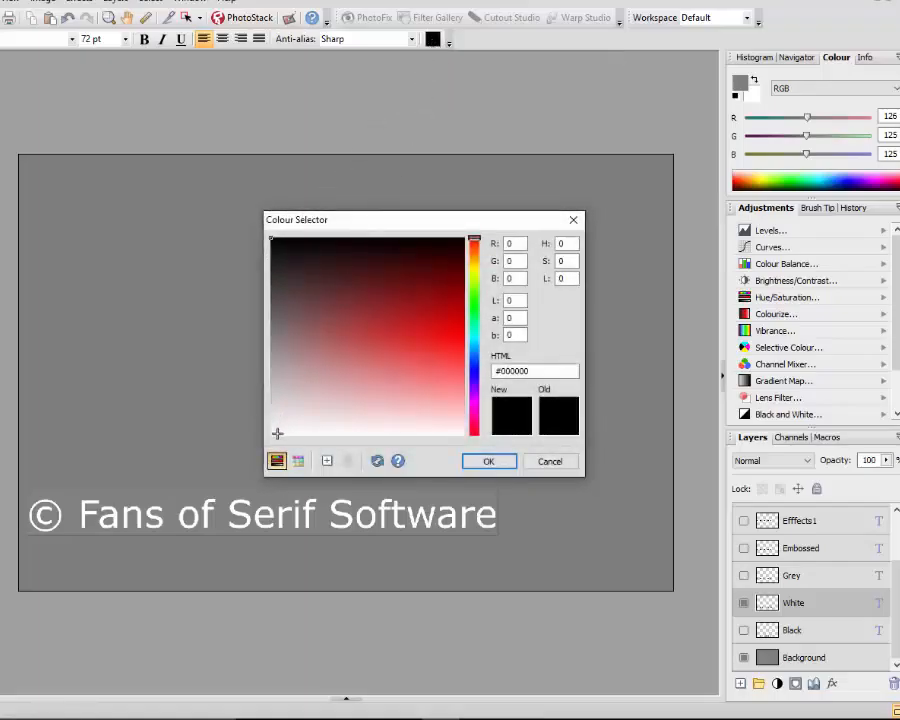
{"action": "left_click", "coordinate": [271, 433]}
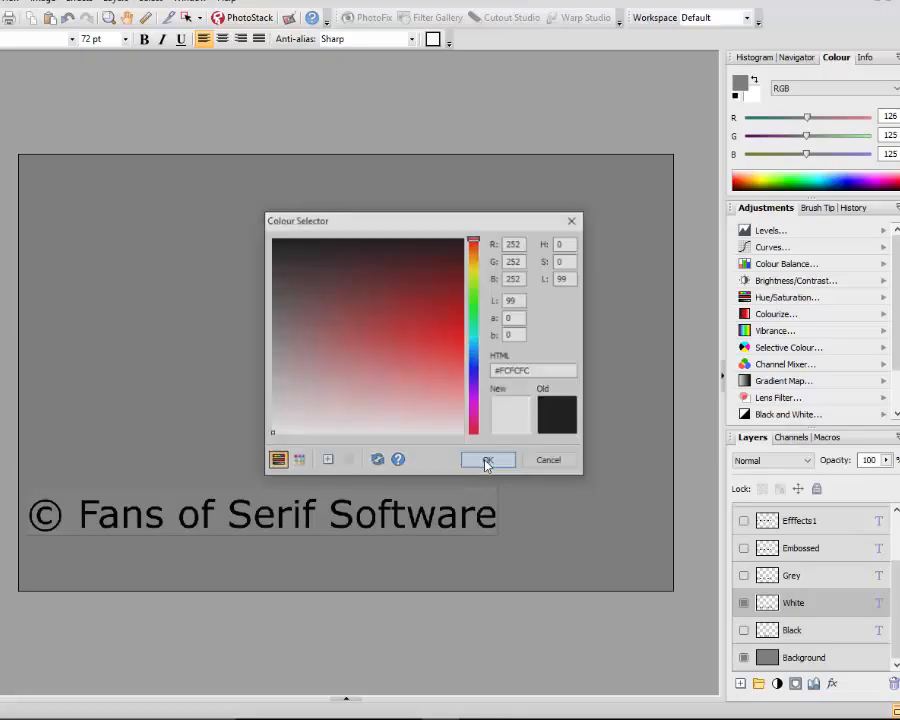
{"action": "left_click", "coordinate": [486, 462]}
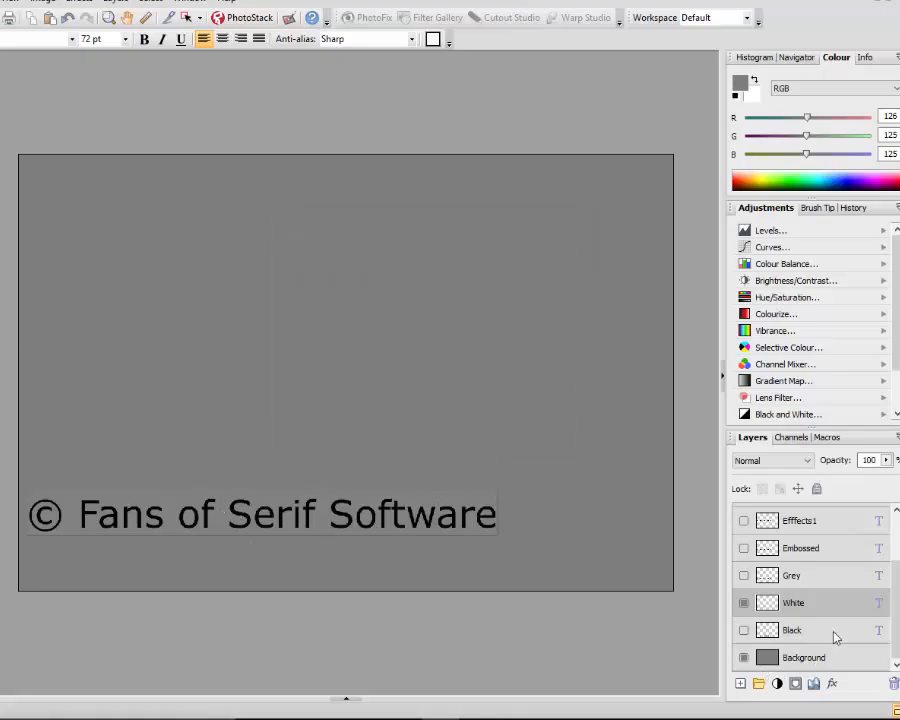
- Show the Grey layer, hide White, and lower Grey's opacity to 50%
{"action": "left_click", "coordinate": [818, 580]}
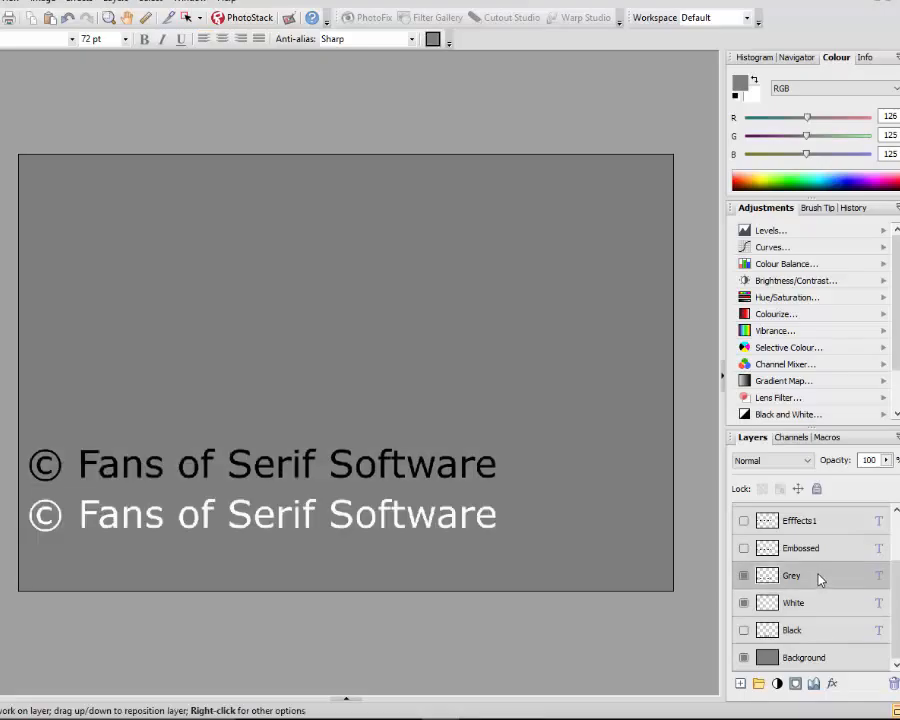
{"action": "left_click", "coordinate": [744, 604]}
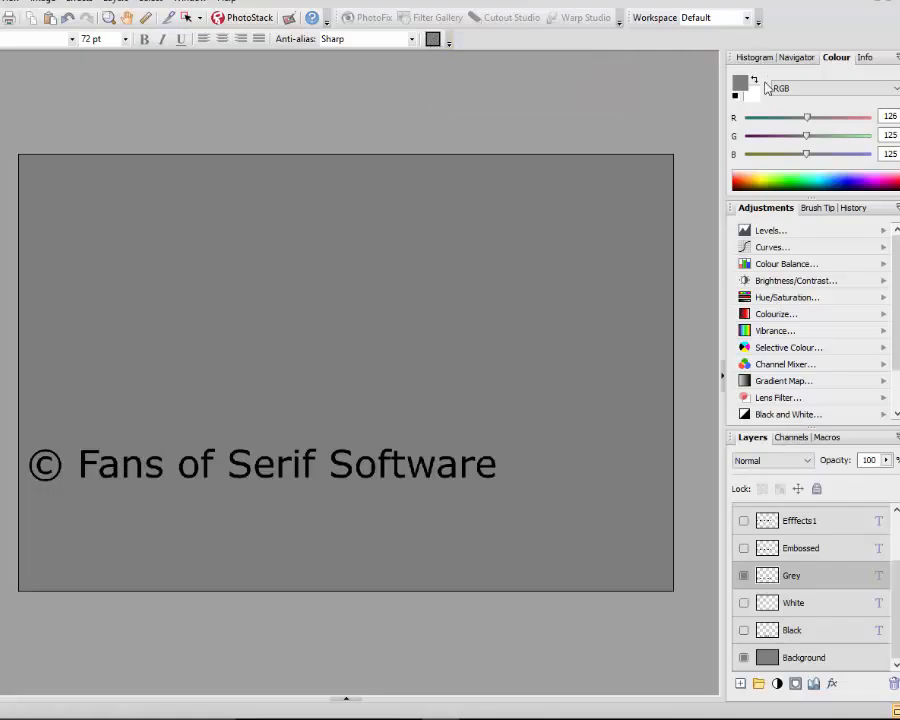
{"action": "left_click", "coordinate": [886, 461]}
{"action": "left_click_drag", "start_coordinate": [880, 480], "coordinate": [848, 481]}
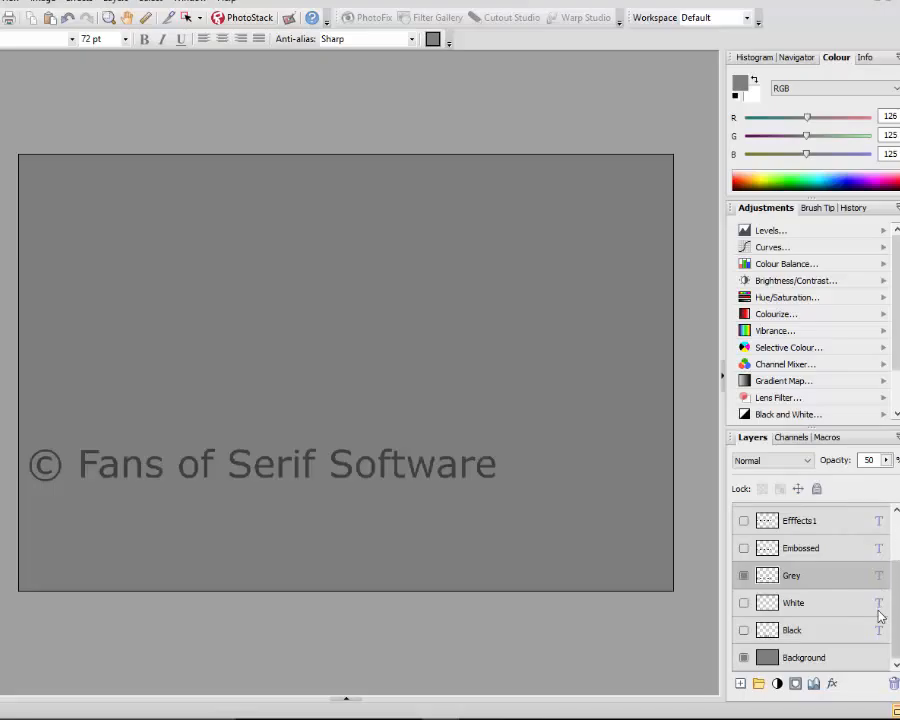
- Show the White layer and try opacities of 70 and 51 before restoring it to full
{"action": "left_click", "coordinate": [744, 604]}
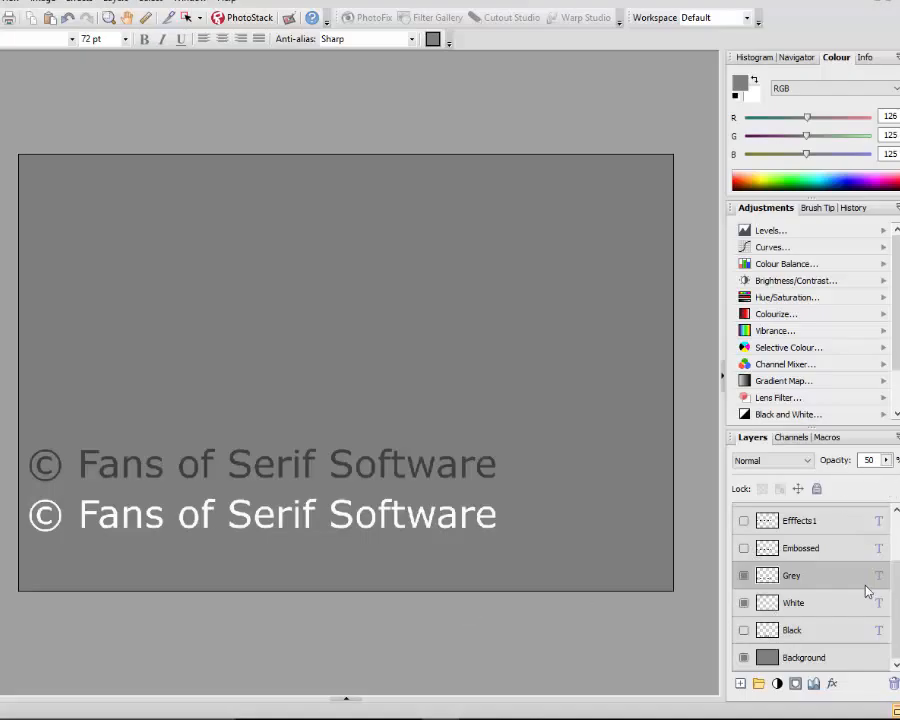
{"action": "left_click", "coordinate": [840, 603]}
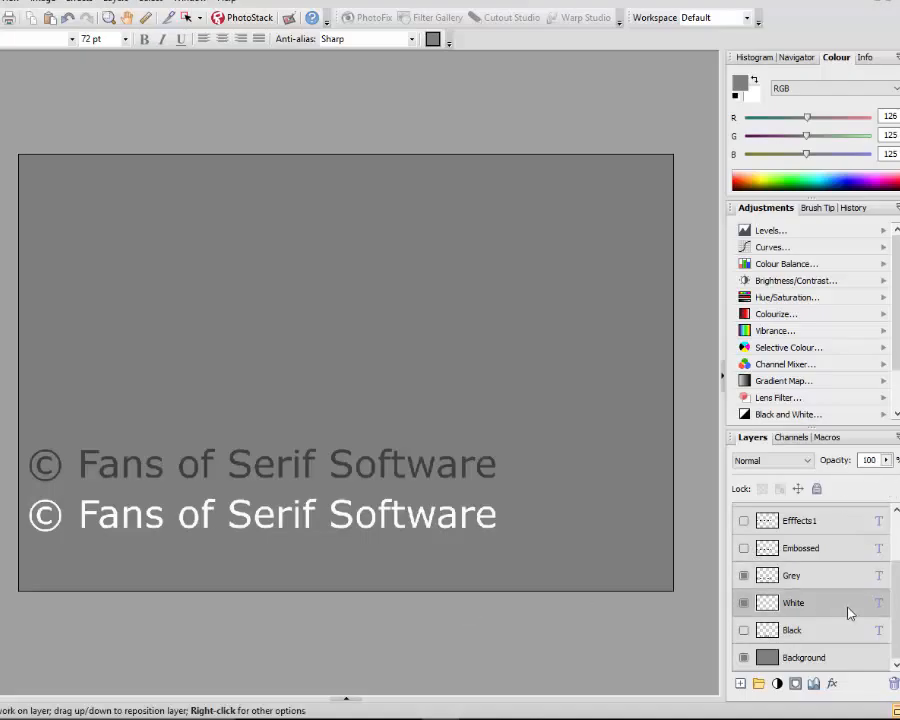
{"action": "left_click", "coordinate": [885, 461]}
{"action": "left_click_drag", "start_coordinate": [878, 481], "coordinate": [846, 480]}
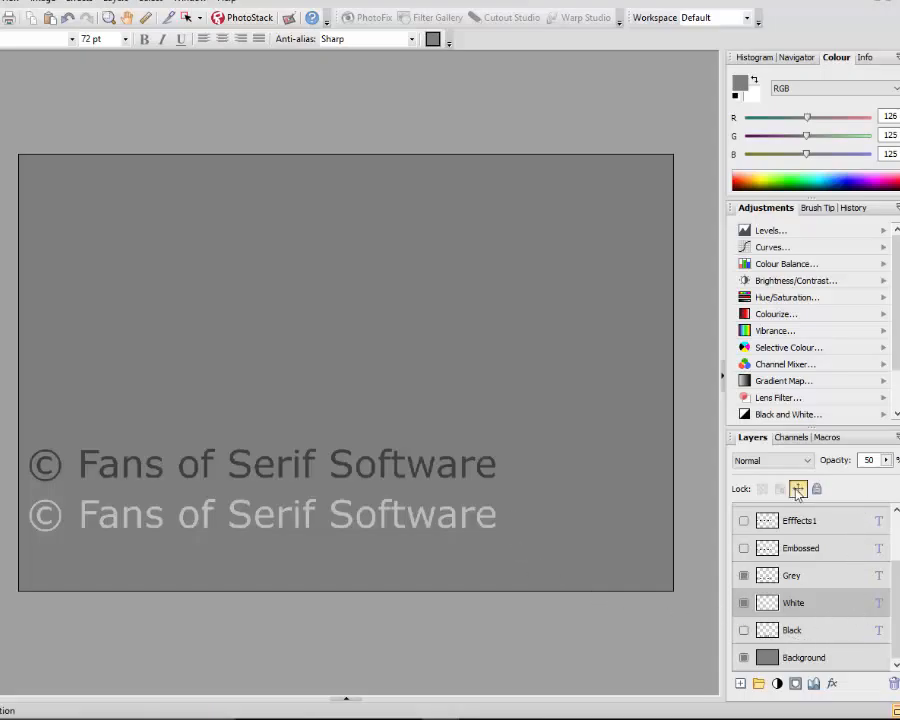
{"action": "left_click", "coordinate": [885, 460]}
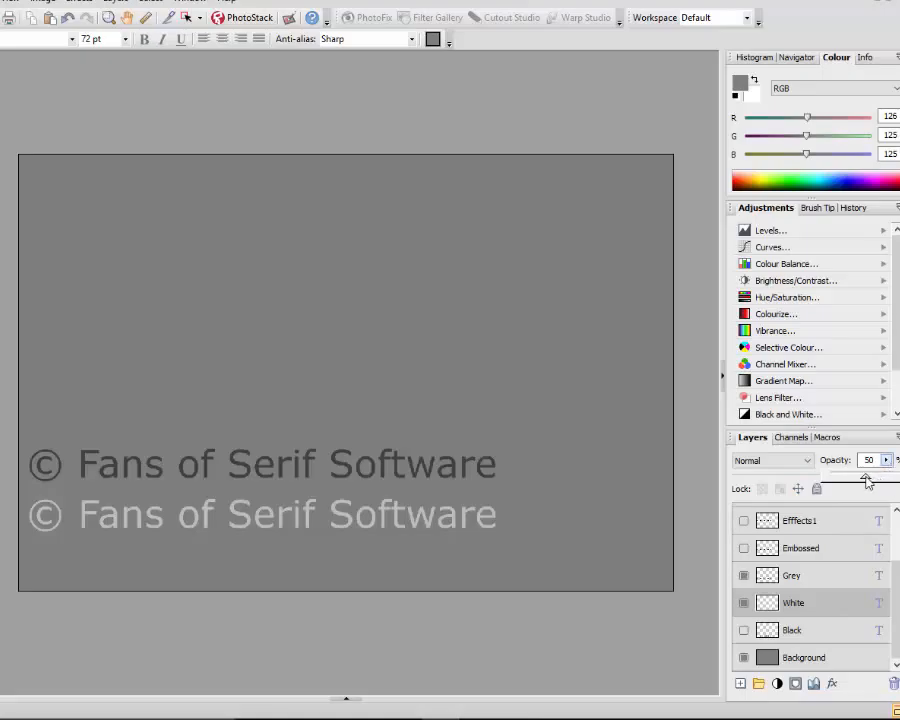
{"action": "left_click_drag", "start_coordinate": [864, 476], "coordinate": [896, 478]}
{"action": "left_click", "coordinate": [885, 460]}
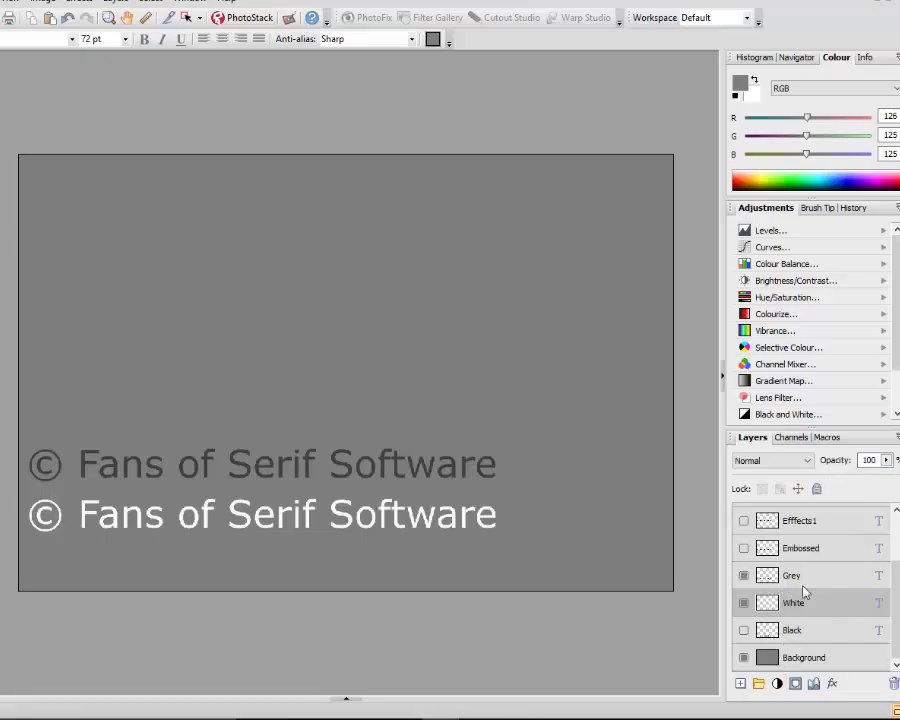
- Select the Grey layer and hide both the White and Grey text layers
{"action": "left_click", "coordinate": [840, 583]}
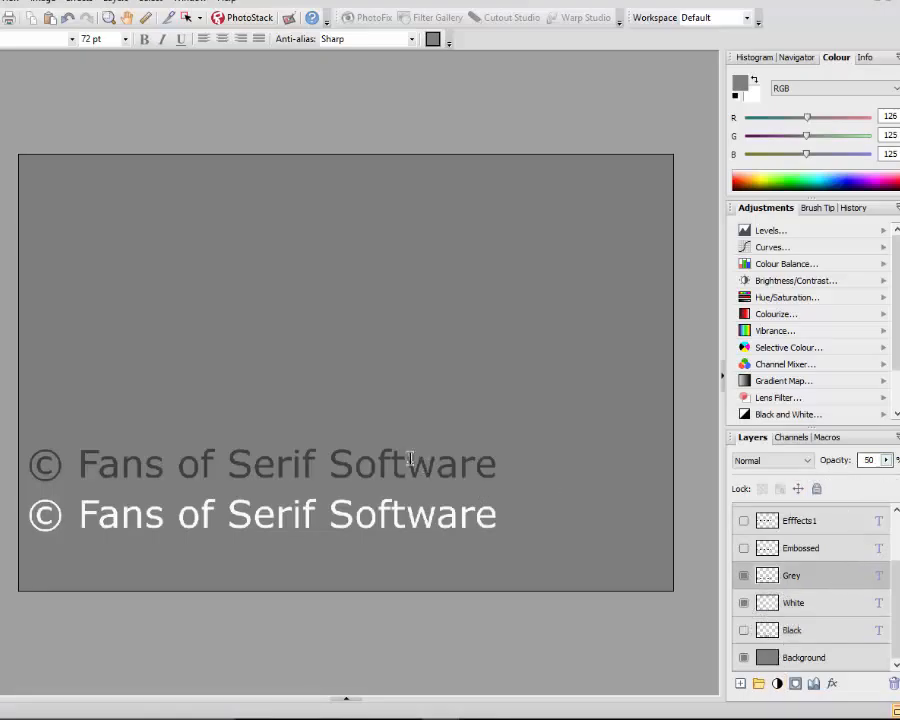
{"action": "left_click", "coordinate": [743, 604]}
{"action": "left_click", "coordinate": [743, 576]}
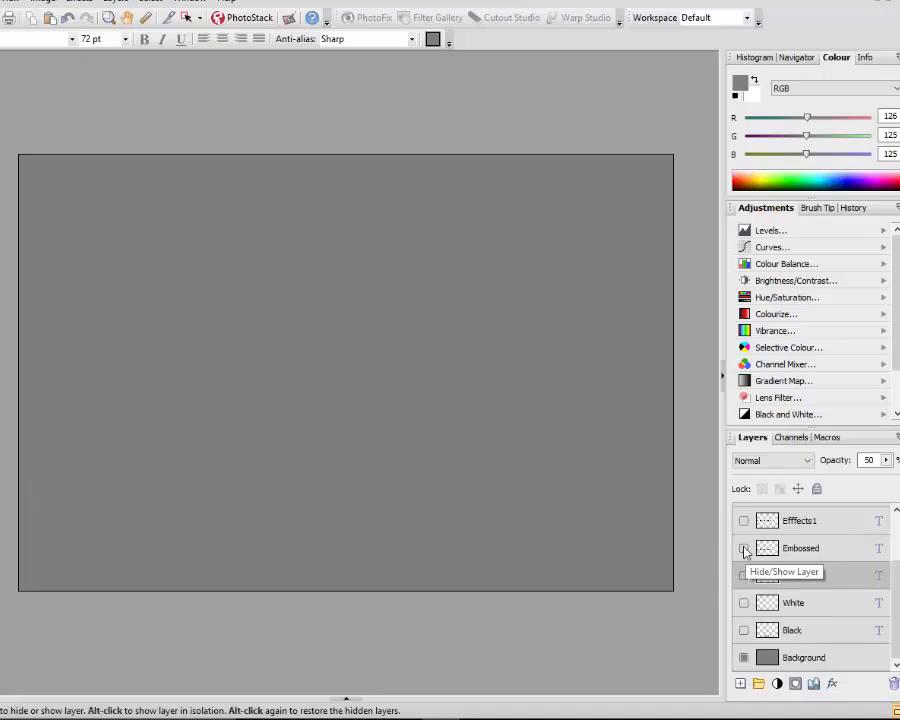
- Tick the Embossed layer's visibility box so its copyright line appears alone
{"action": "left_click", "coordinate": [743, 548]}
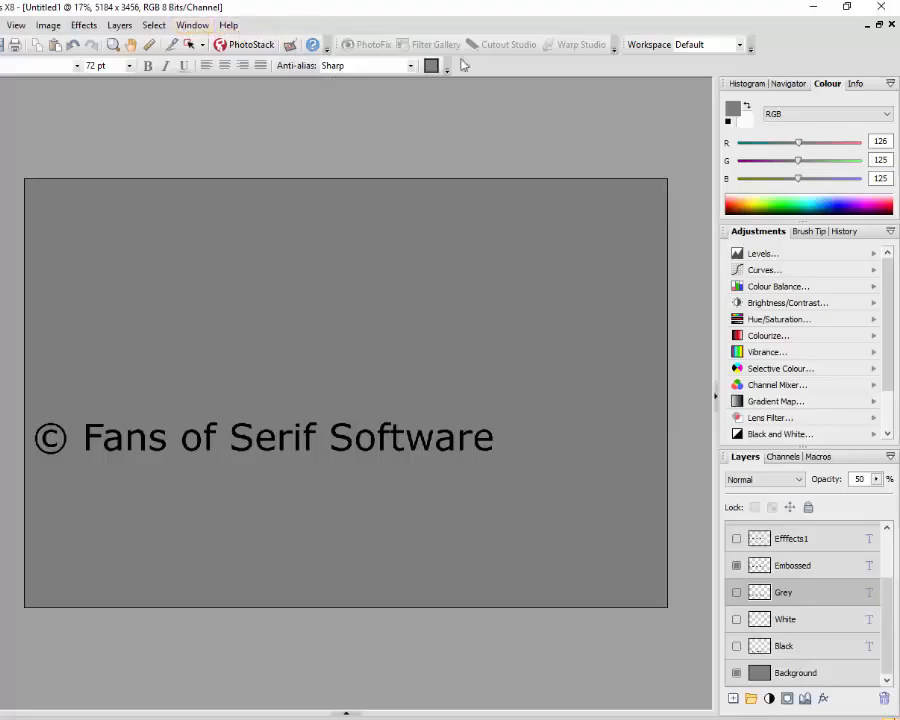
- Add the Character panel from the Window menu and select its tracking value
{"action": "left_click", "coordinate": [193, 26]}
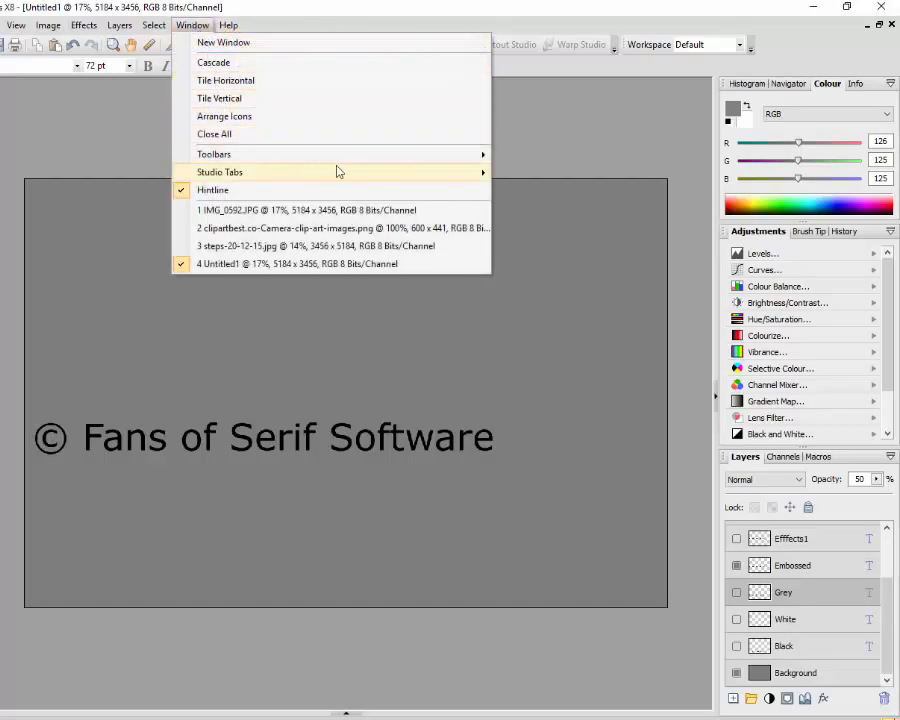
{"action": "mouse_move", "coordinate": [406, 177]}
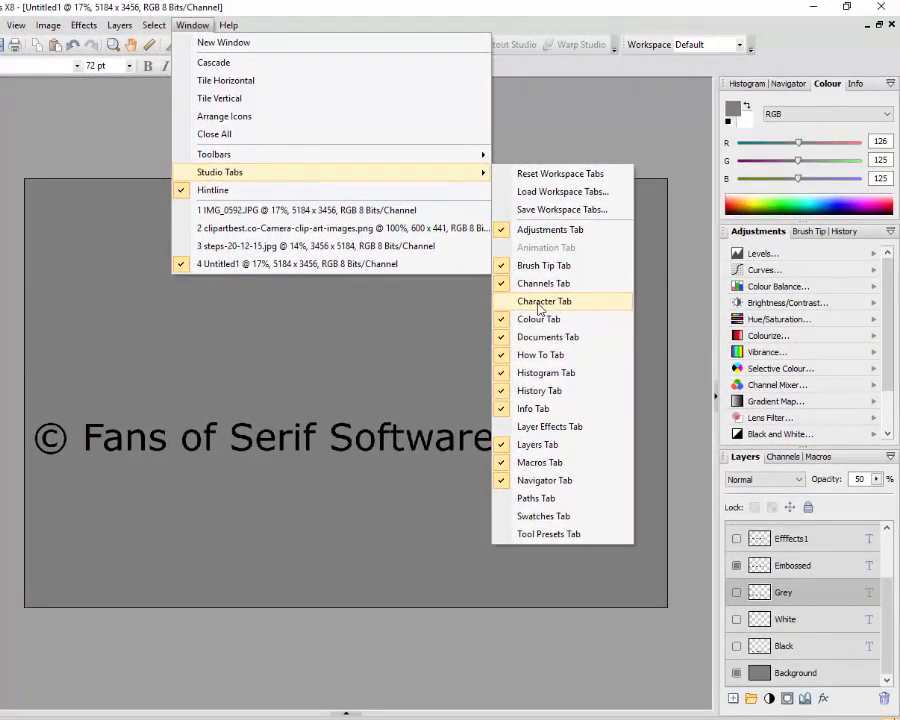
{"action": "left_click", "coordinate": [540, 303]}
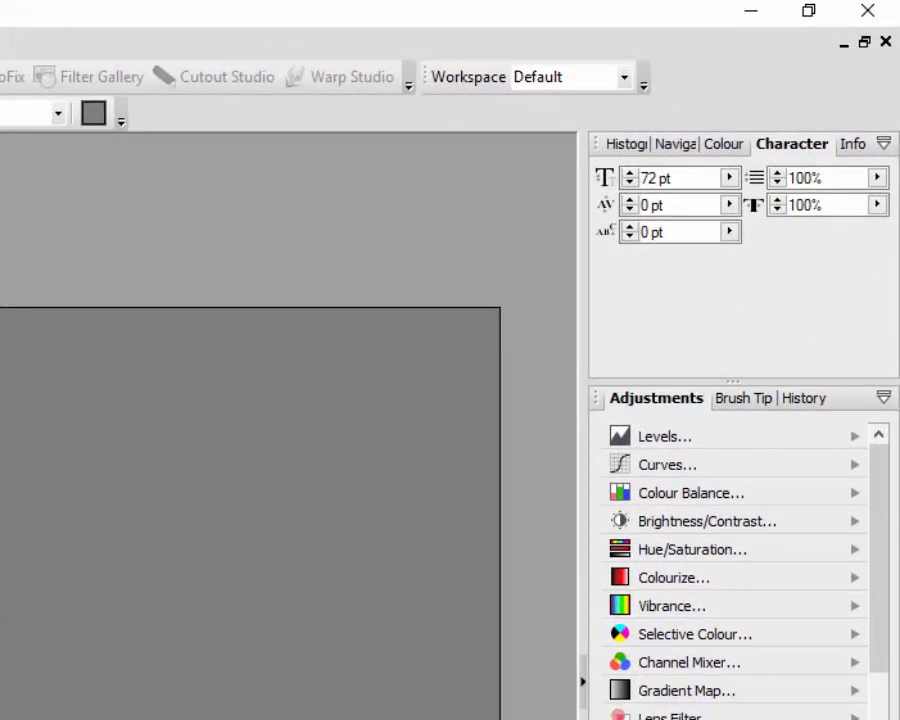
{"action": "left_click", "coordinate": [668, 204]}
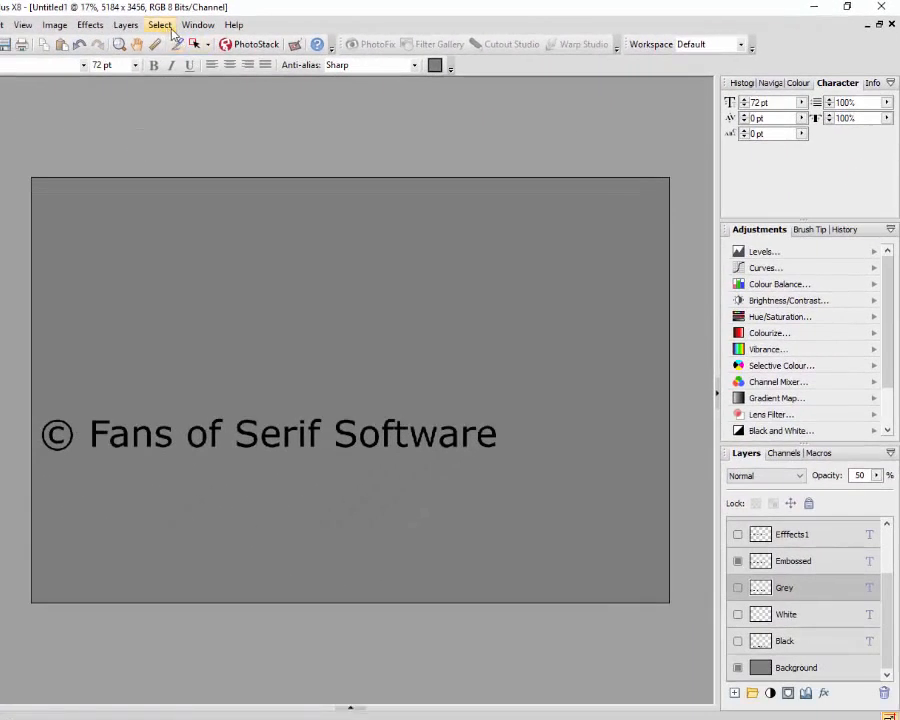
- Show the Layer Effects studio tab, displaying the Abstract presets
{"action": "left_click", "coordinate": [197, 26]}
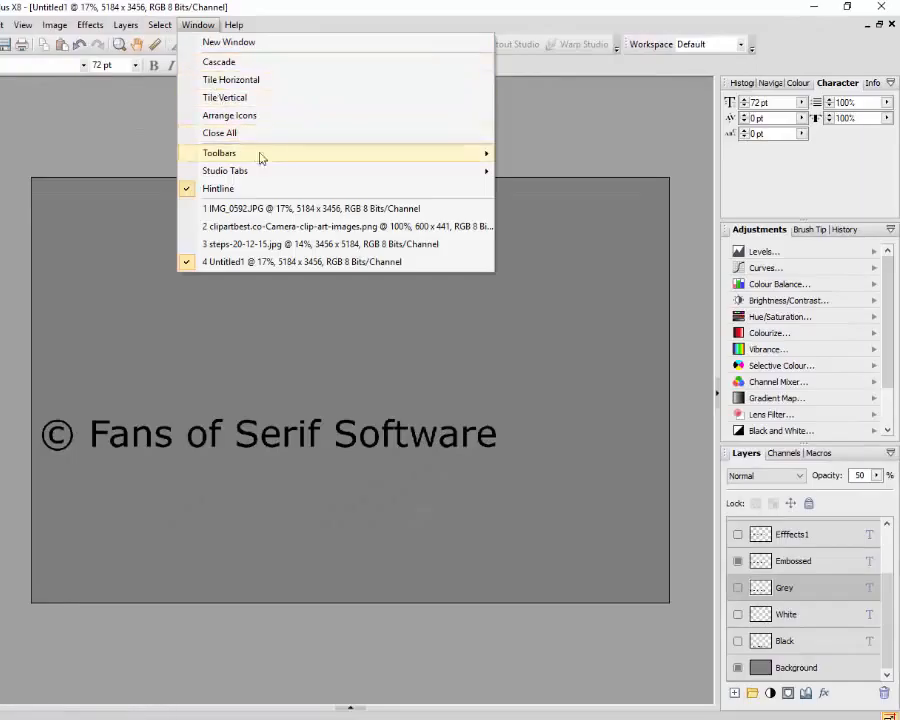
{"action": "mouse_move", "coordinate": [362, 172]}
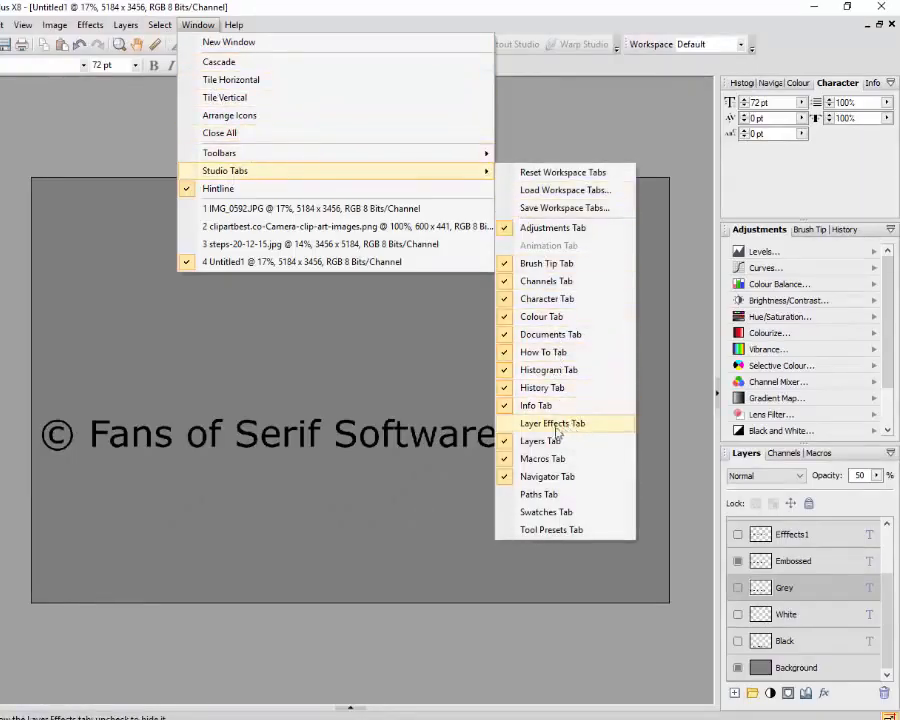
{"action": "left_click", "coordinate": [548, 425]}
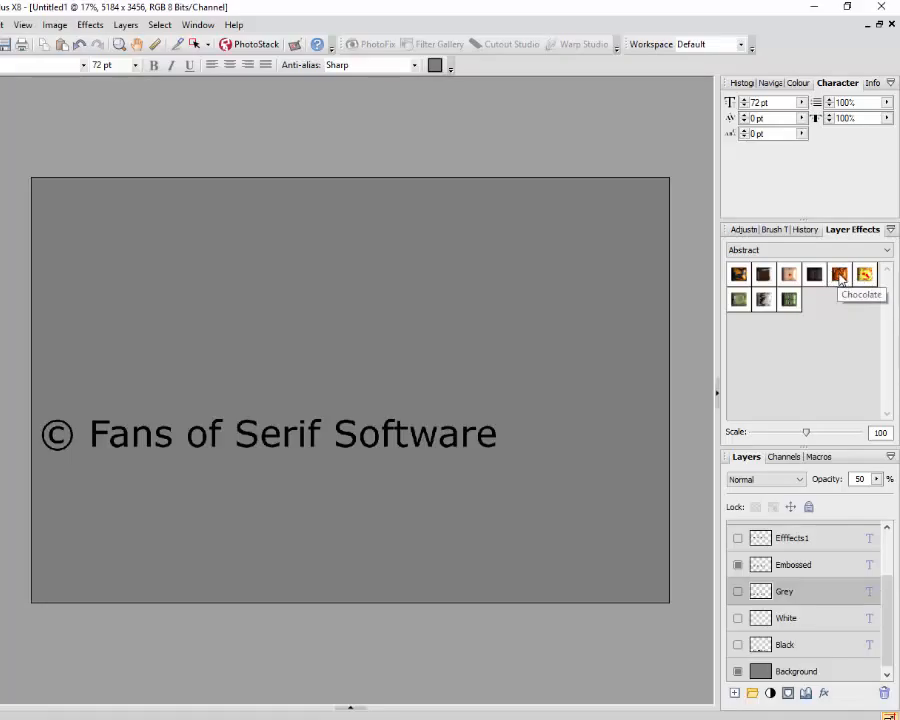
- Try an Abstract effect on the Grey layer, undo it, and select the Embossed layer
{"action": "left_click", "coordinate": [791, 278]}
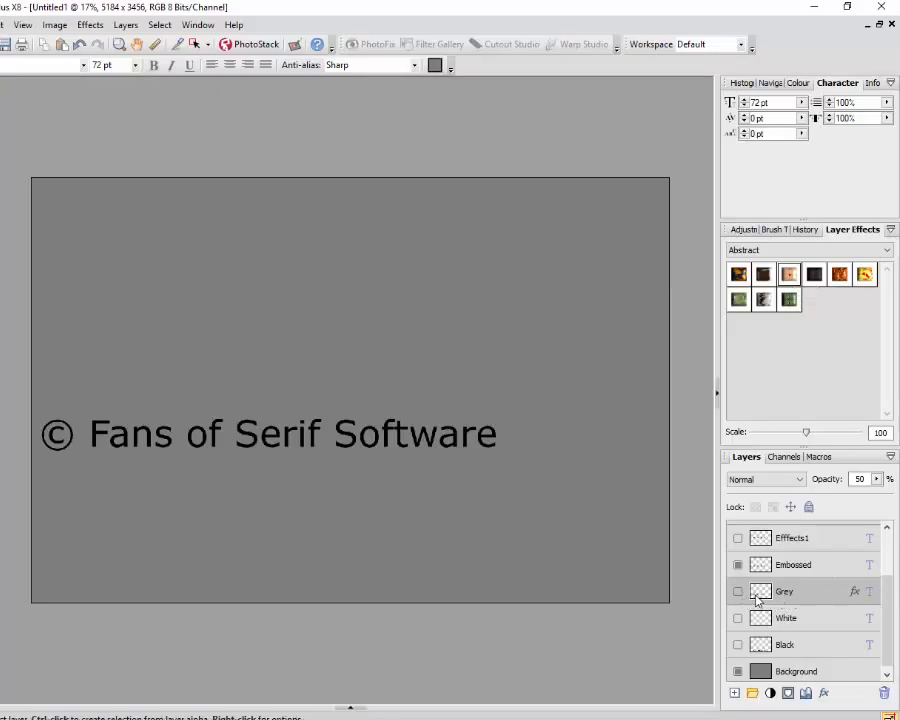
{"action": "left_click", "coordinate": [78, 46]}
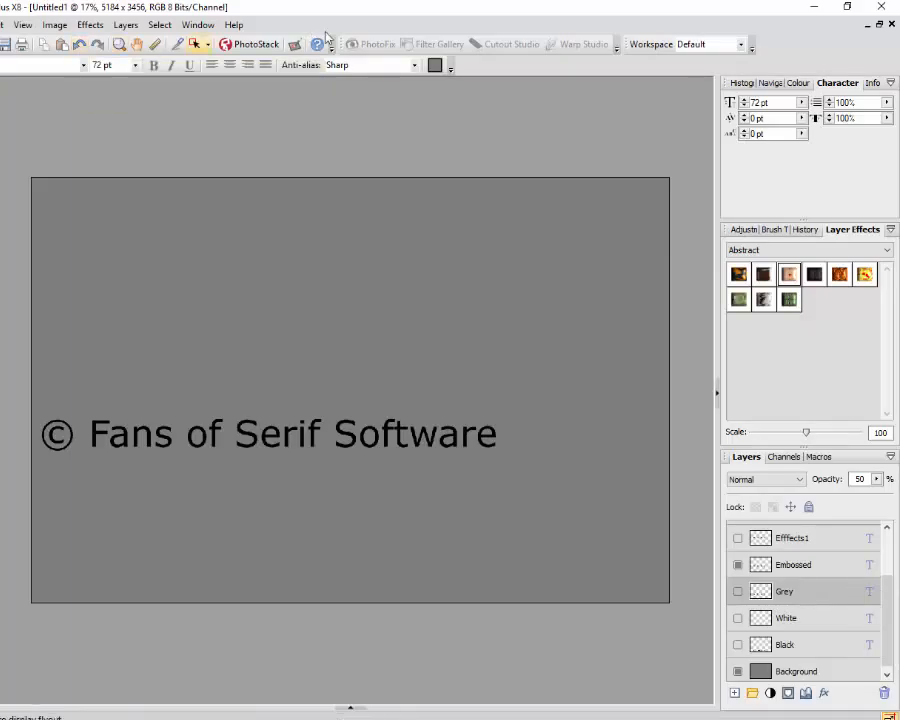
{"action": "left_click", "coordinate": [815, 565]}
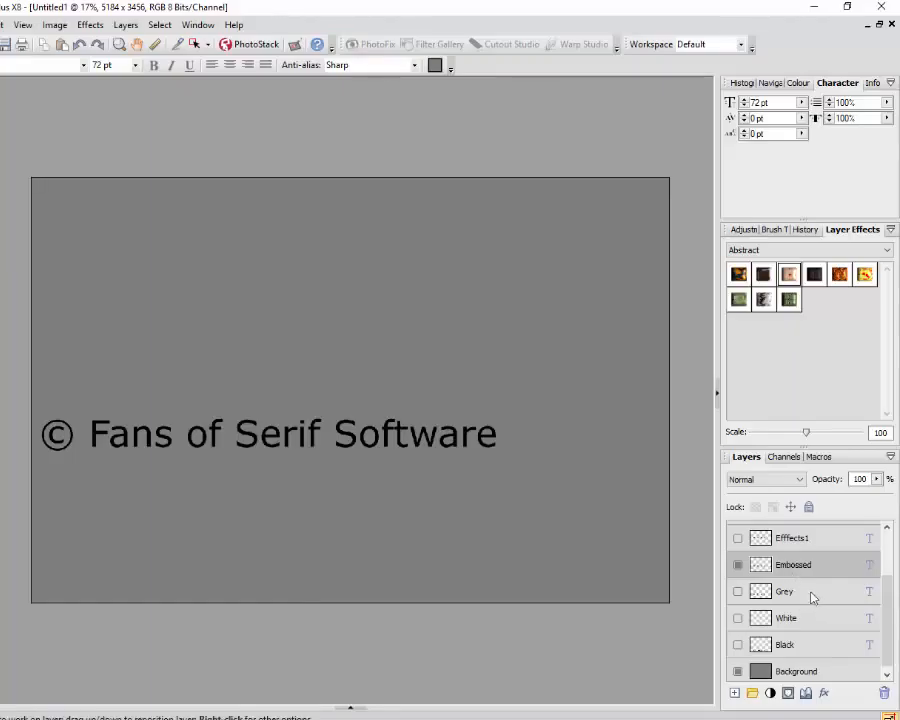
- Try copper, dark metallic and greenish Abstract presets on the Embossed text, ending on silver chrome
{"action": "left_click", "coordinate": [789, 278]}
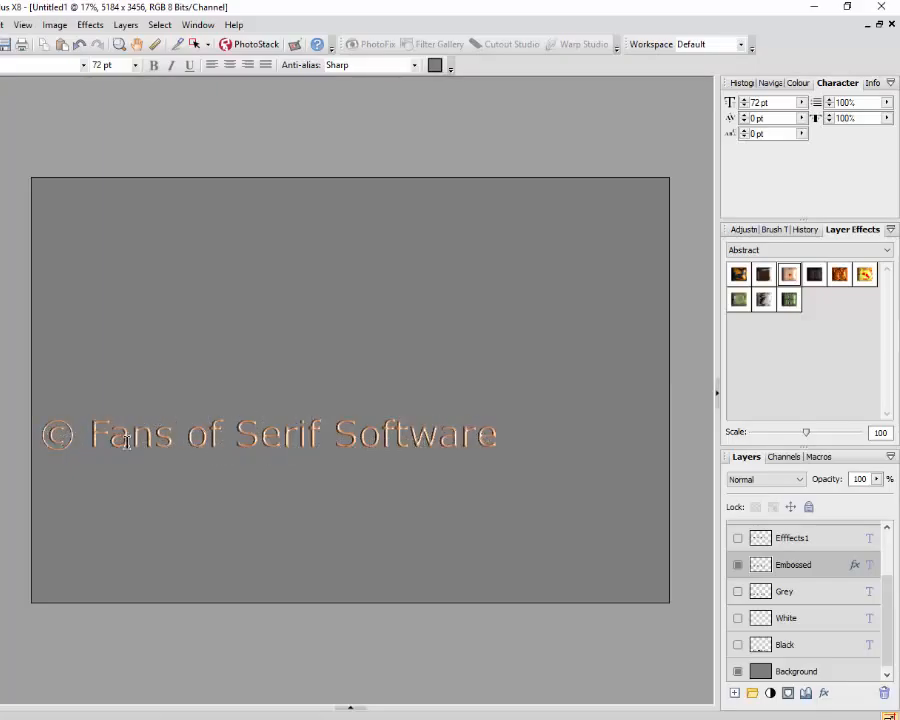
{"action": "left_click", "coordinate": [762, 278]}
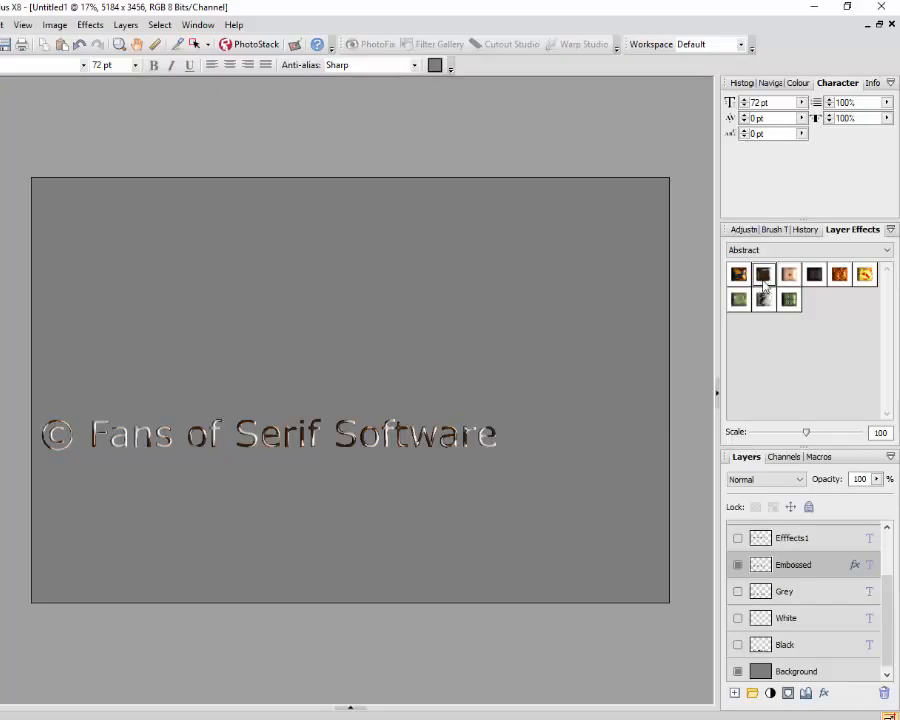
{"action": "left_click", "coordinate": [741, 302]}
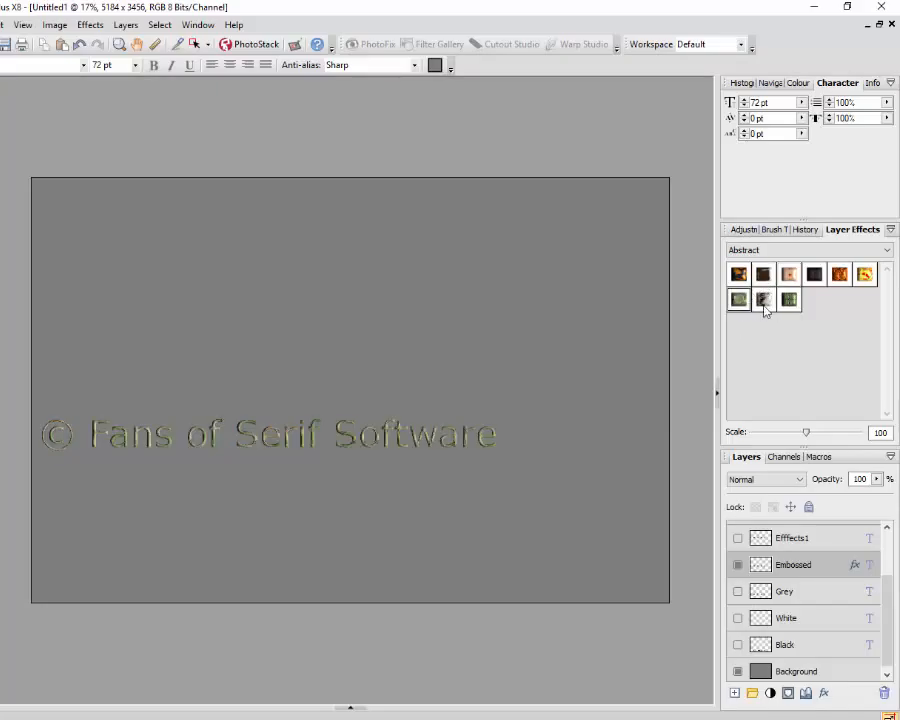
{"action": "left_click", "coordinate": [789, 300]}
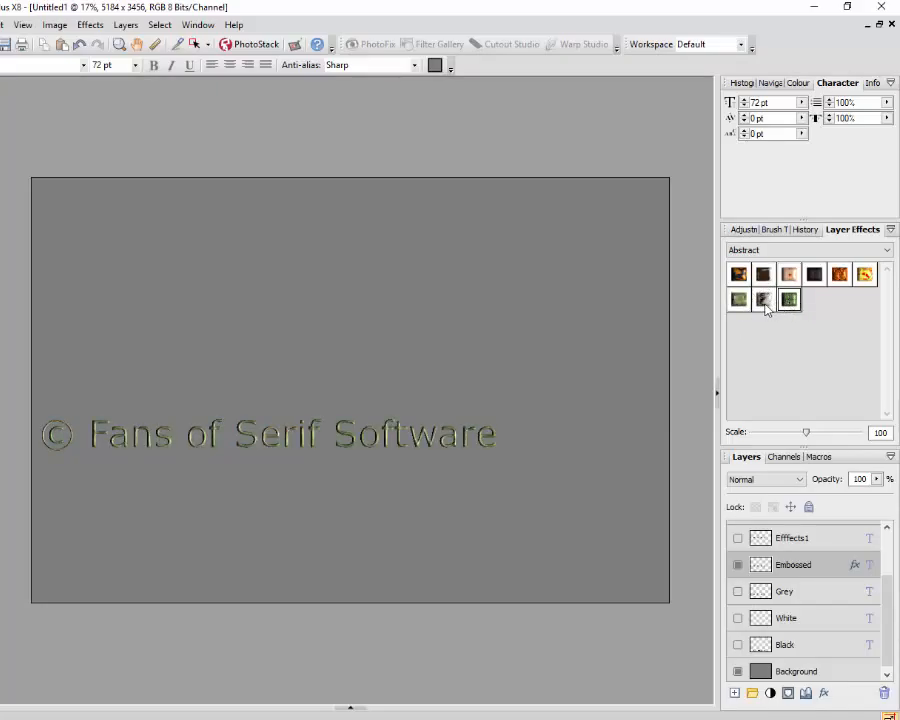
{"action": "left_click", "coordinate": [764, 304]}
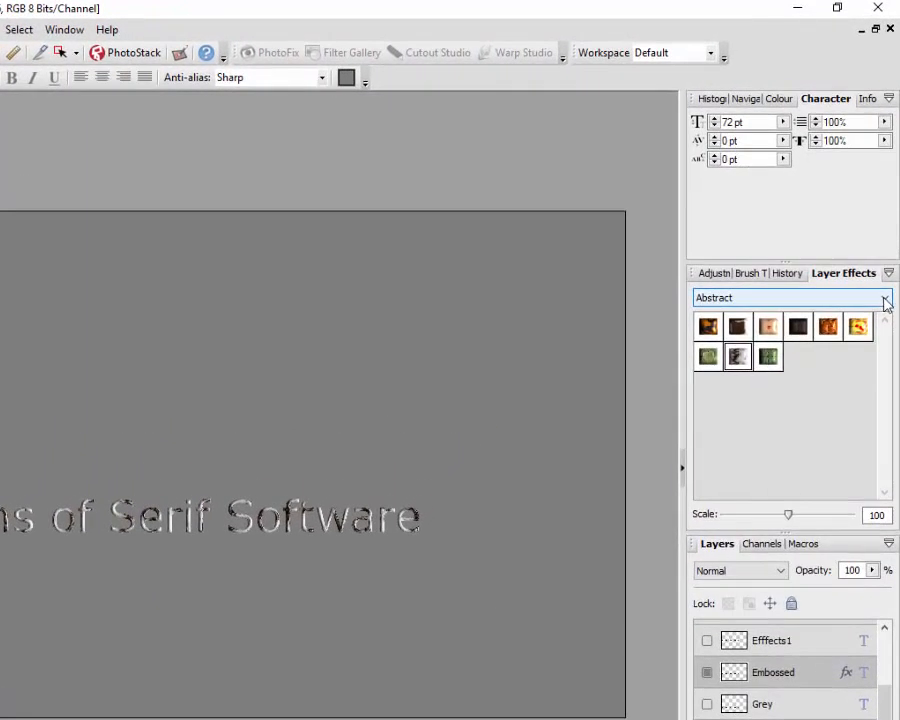
- Switch the effects gallery to Plastic Text and try second-row presets, ending on the dark first one
{"action": "left_click", "coordinate": [885, 300]}
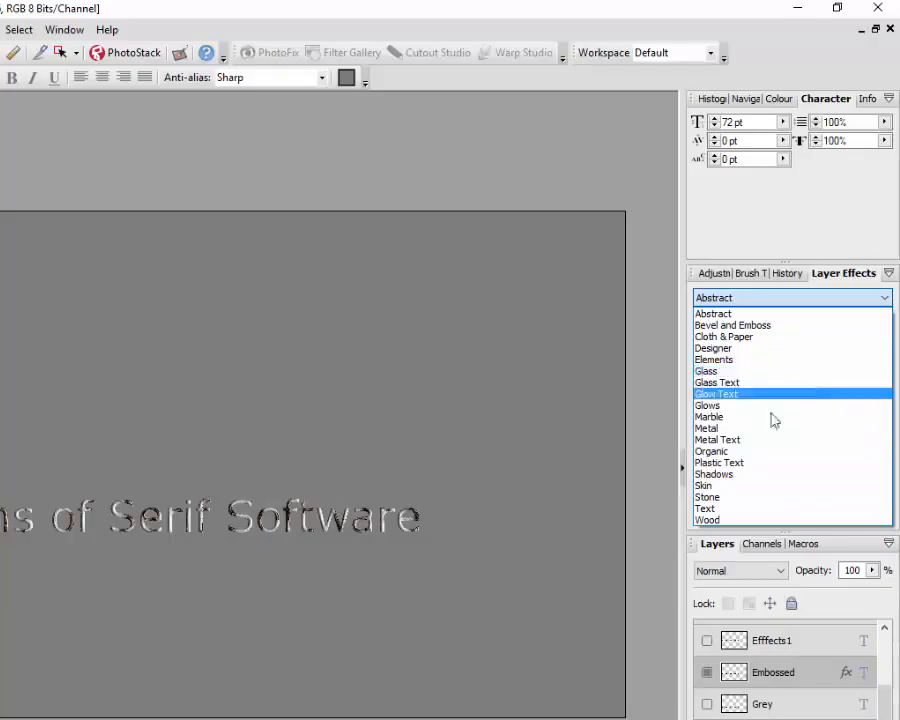
{"action": "left_click", "coordinate": [734, 464]}
{"action": "left_click", "coordinate": [801, 331]}
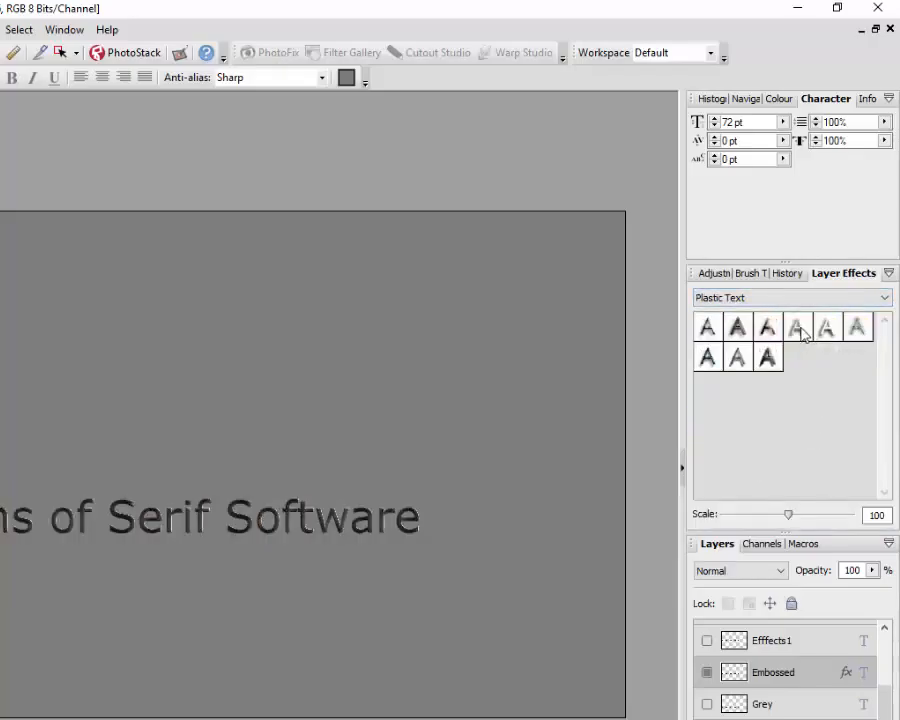
{"action": "left_click", "coordinate": [768, 358]}
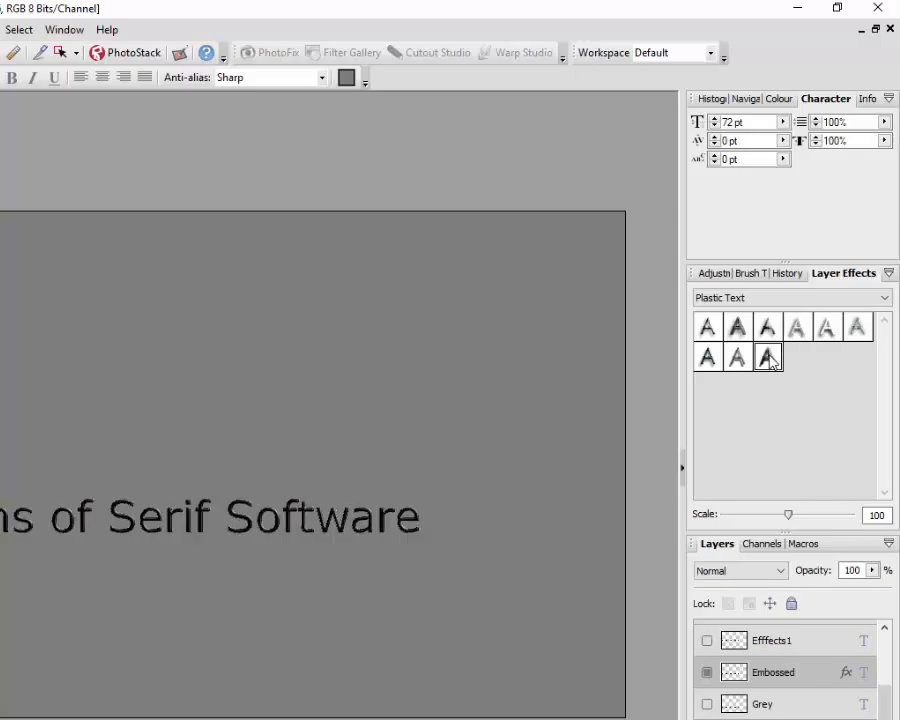
{"action": "left_click", "coordinate": [737, 362]}
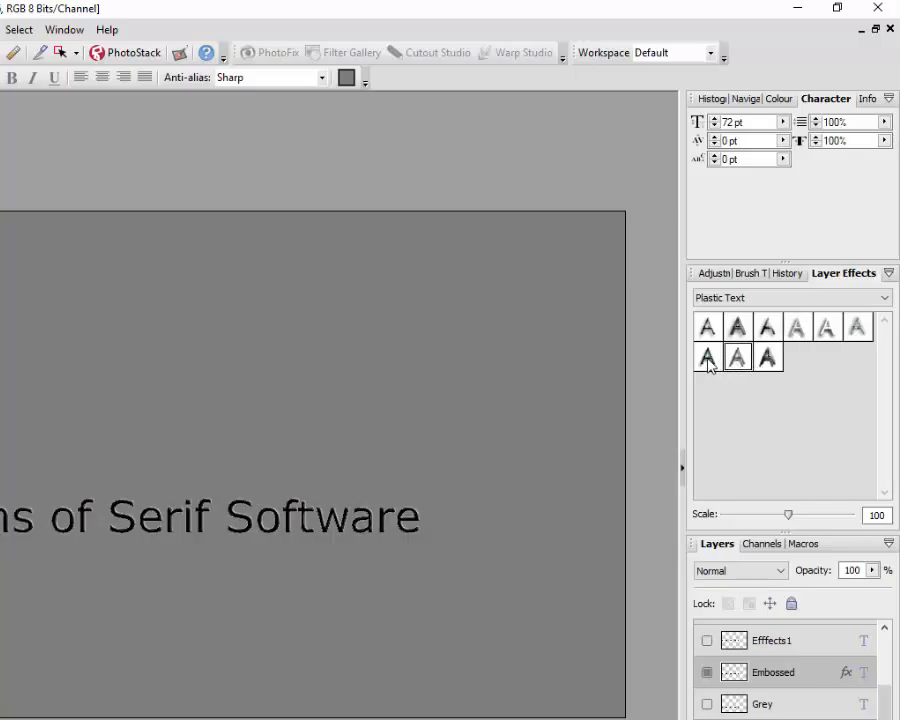
{"action": "left_click", "coordinate": [708, 362]}
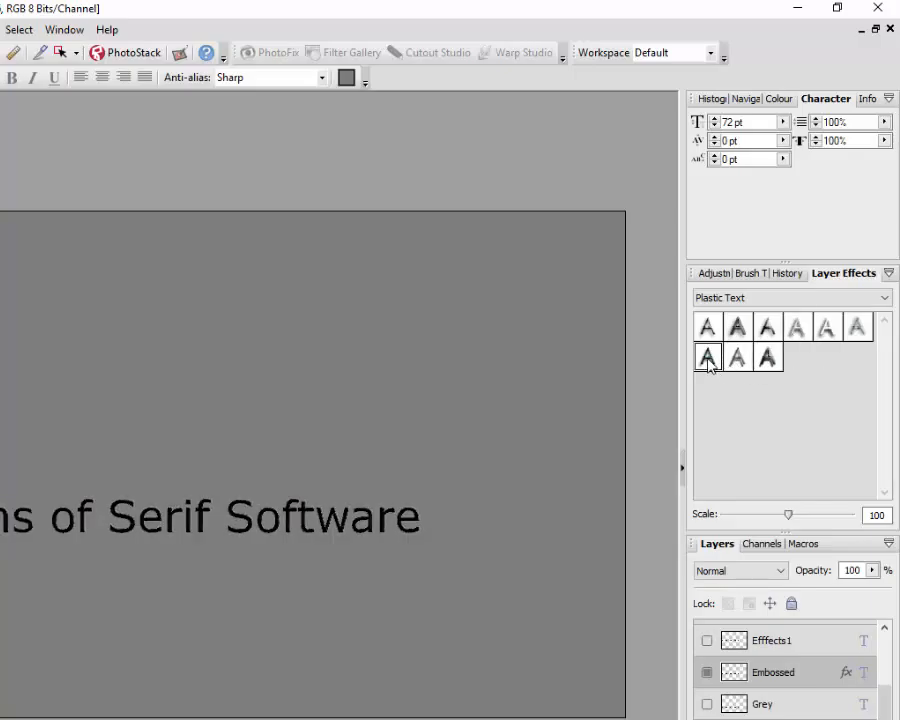
{"action": "left_click", "coordinate": [884, 300]}
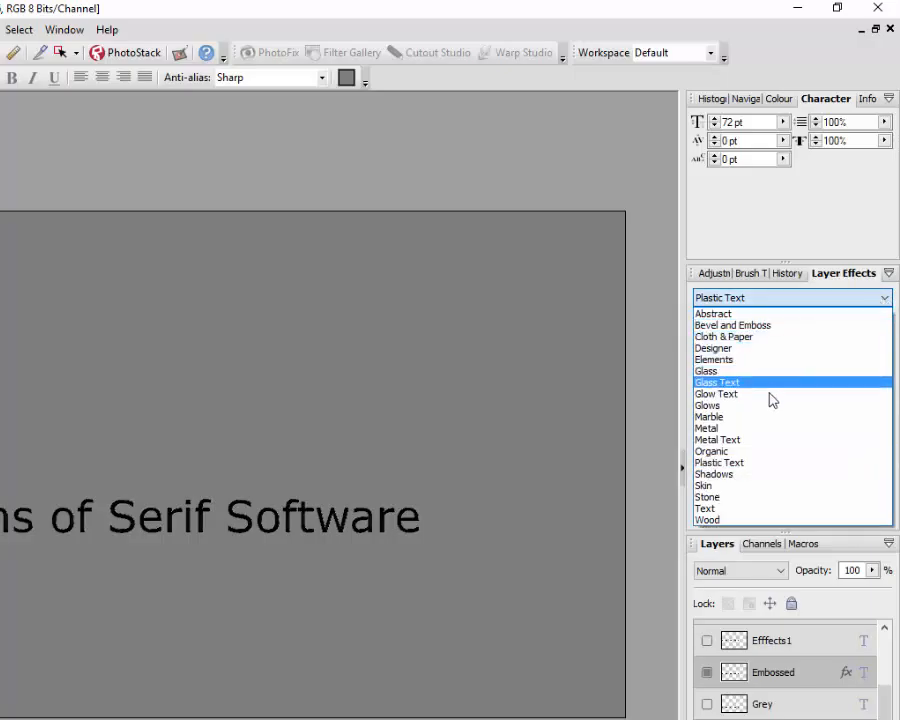
- Try several Metal Text presets on the Embossed text, ending on a deeper gold finish
{"action": "left_click", "coordinate": [757, 441]}
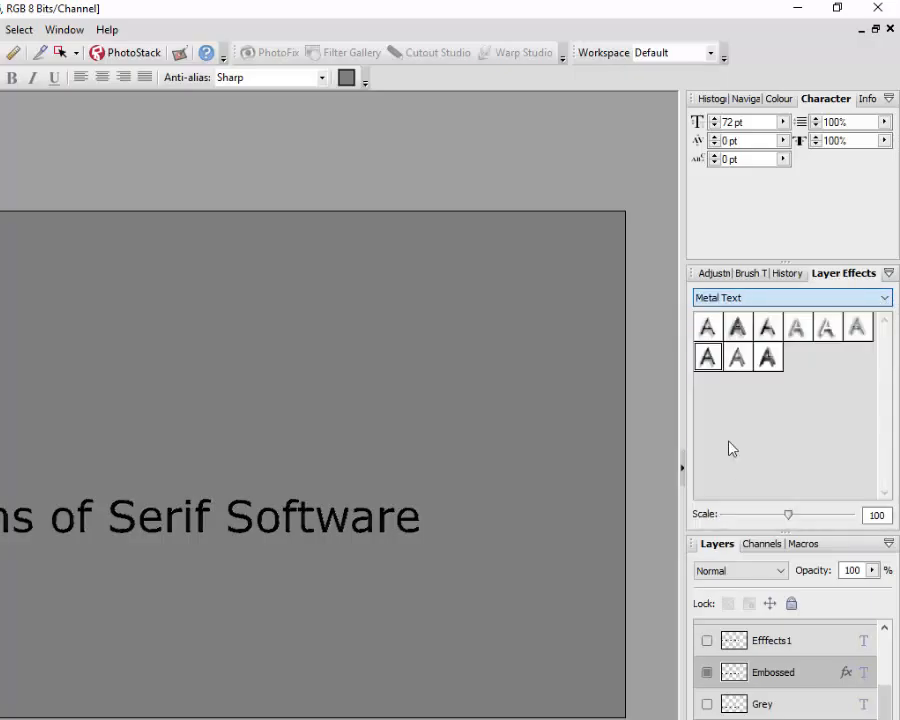
{"action": "left_click", "coordinate": [772, 361]}
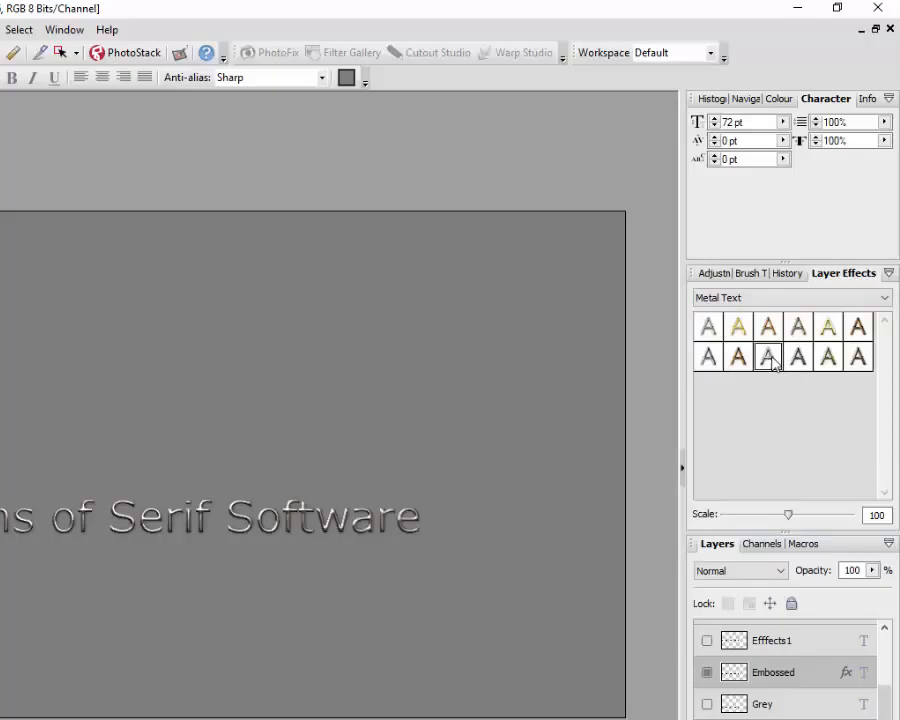
{"action": "left_click", "coordinate": [801, 359]}
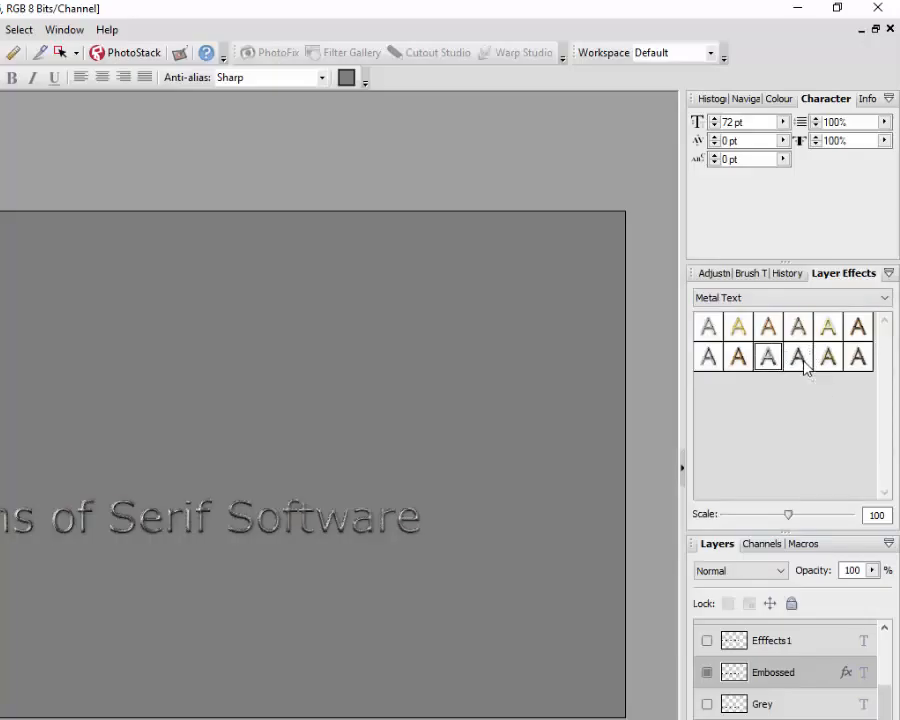
{"action": "left_click", "coordinate": [830, 331]}
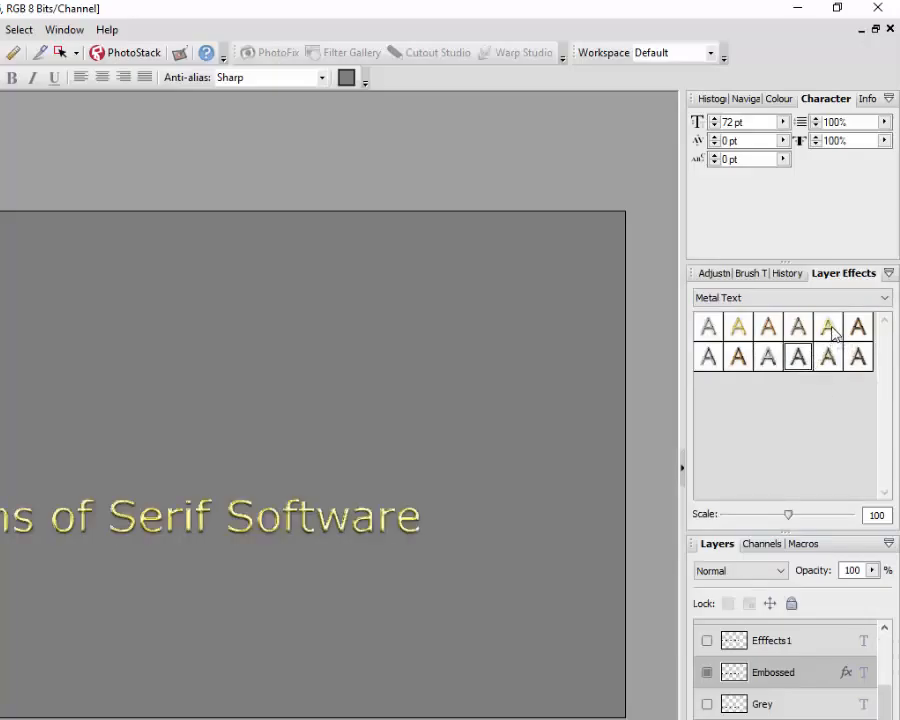
{"action": "left_click", "coordinate": [735, 323]}
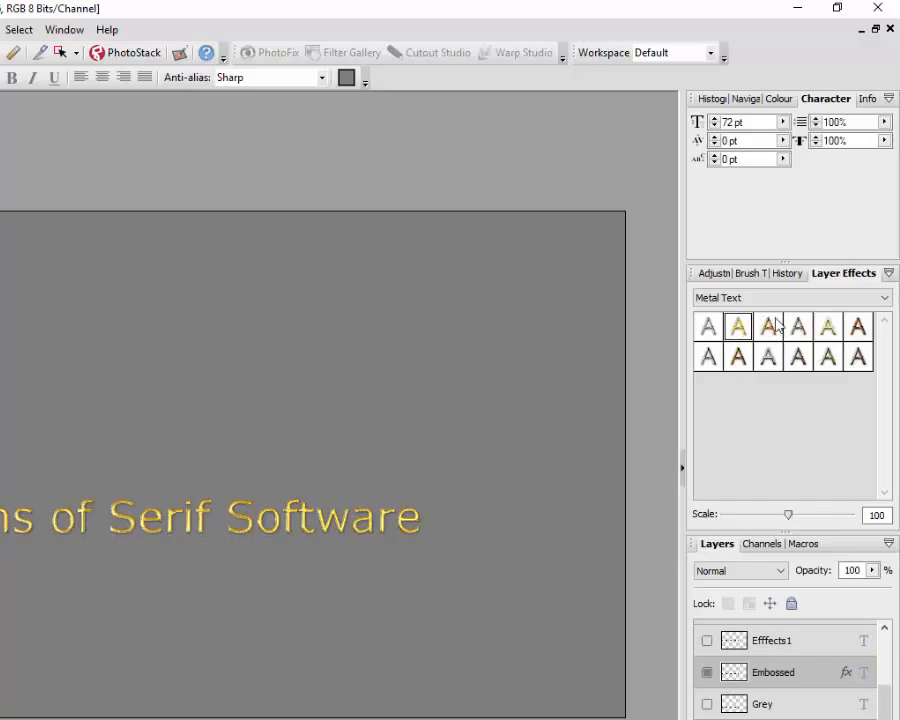
- Try orange, green, purple and red Text-category presets, ending on the dark outlined one
{"action": "left_click", "coordinate": [885, 298]}
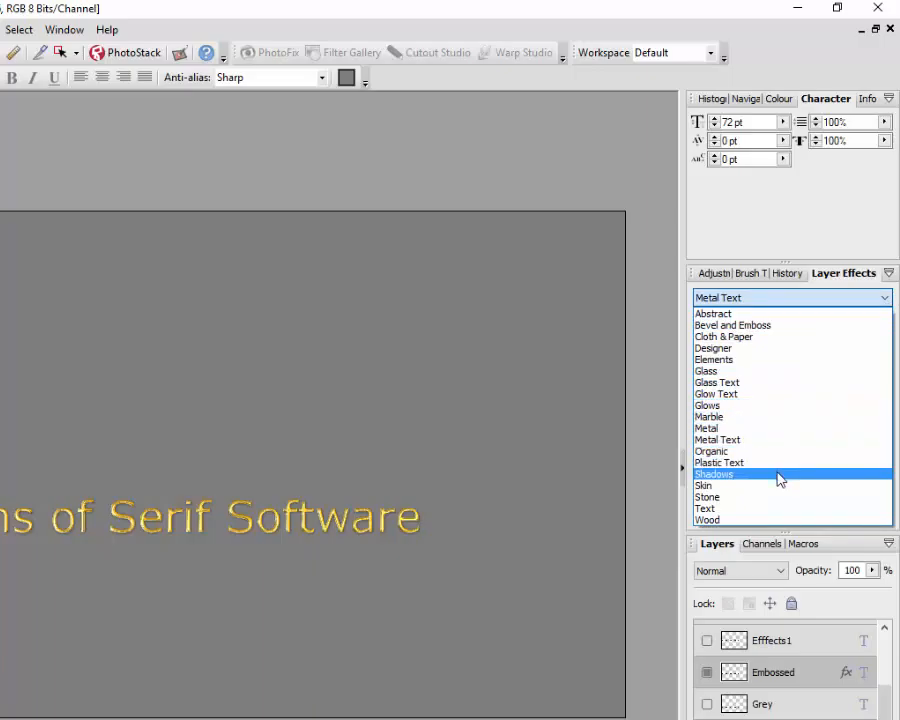
{"action": "left_click", "coordinate": [770, 508]}
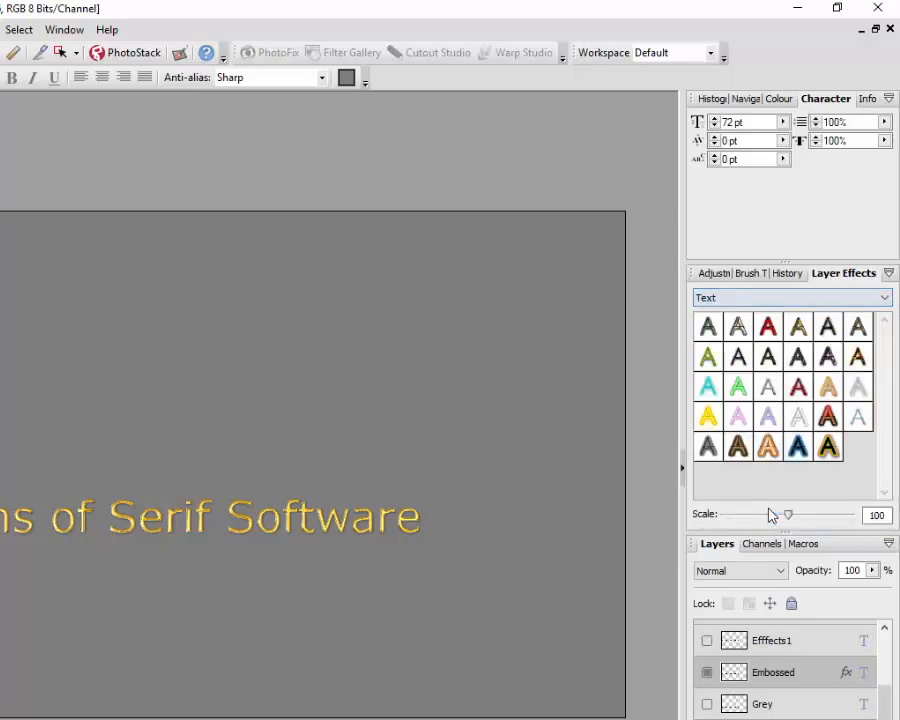
{"action": "left_click", "coordinate": [775, 454]}
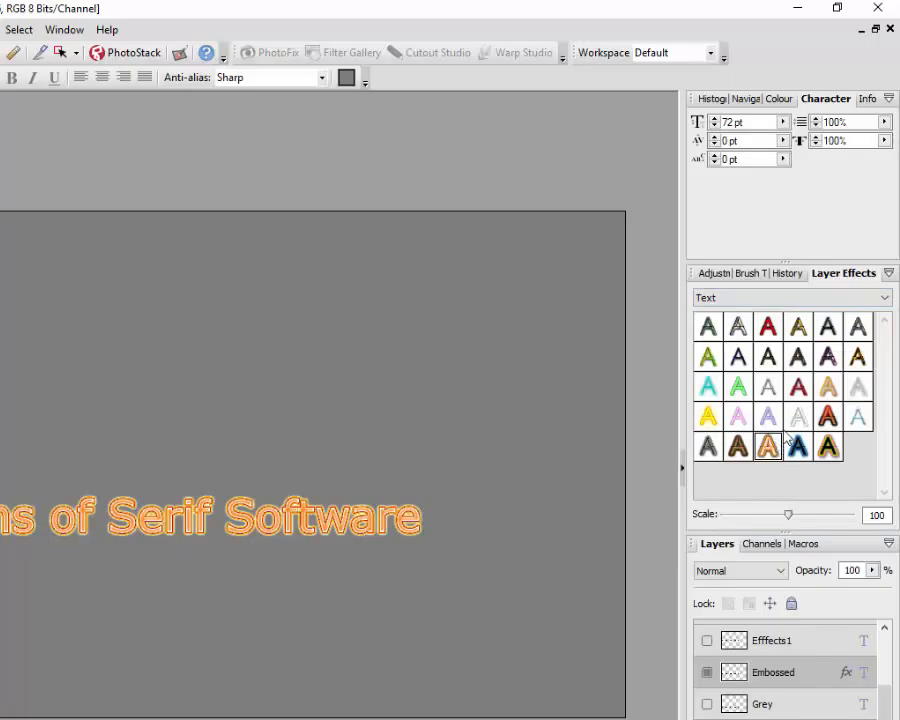
{"action": "left_click", "coordinate": [740, 389]}
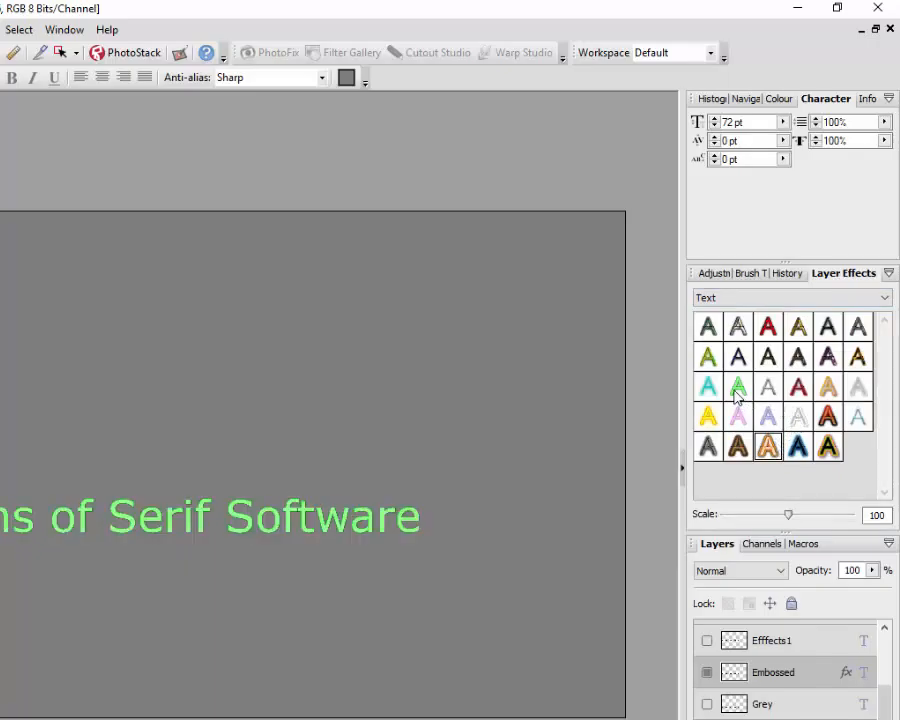
{"action": "left_click", "coordinate": [828, 356]}
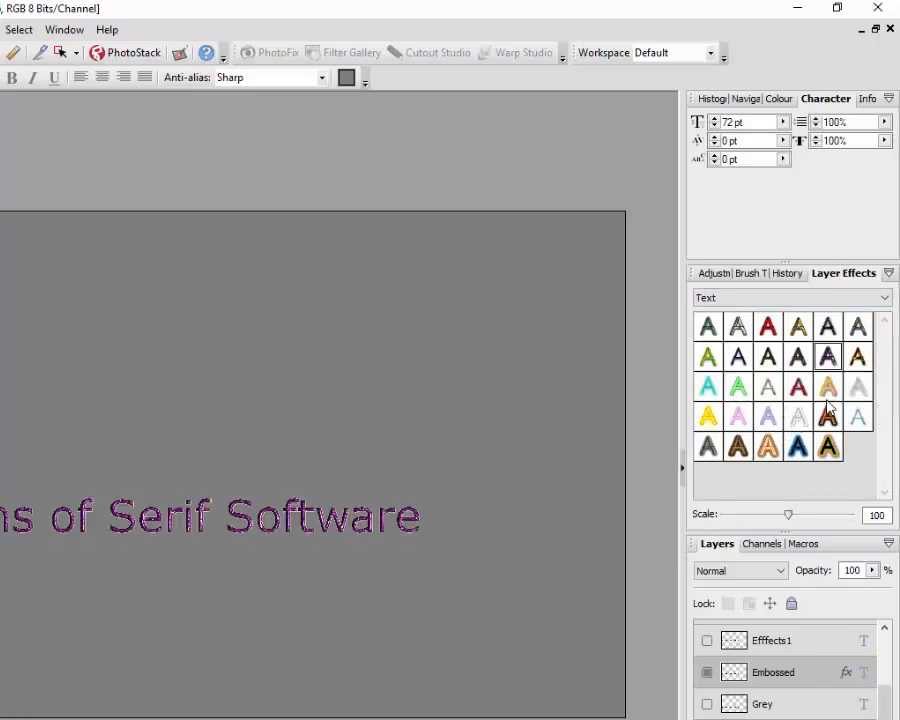
{"action": "left_click", "coordinate": [767, 335]}
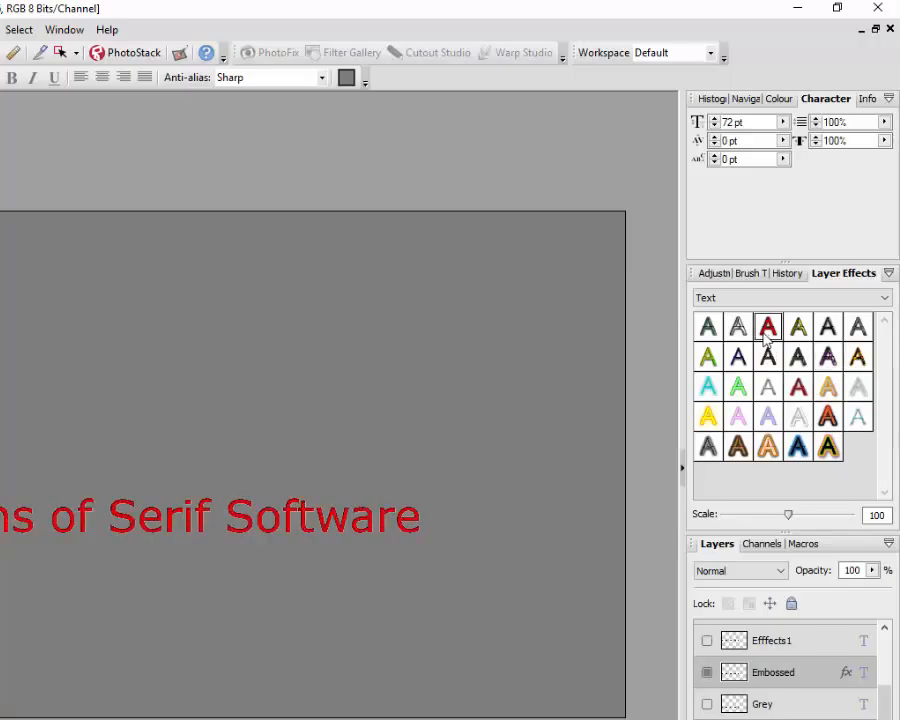
{"action": "left_click", "coordinate": [738, 327]}
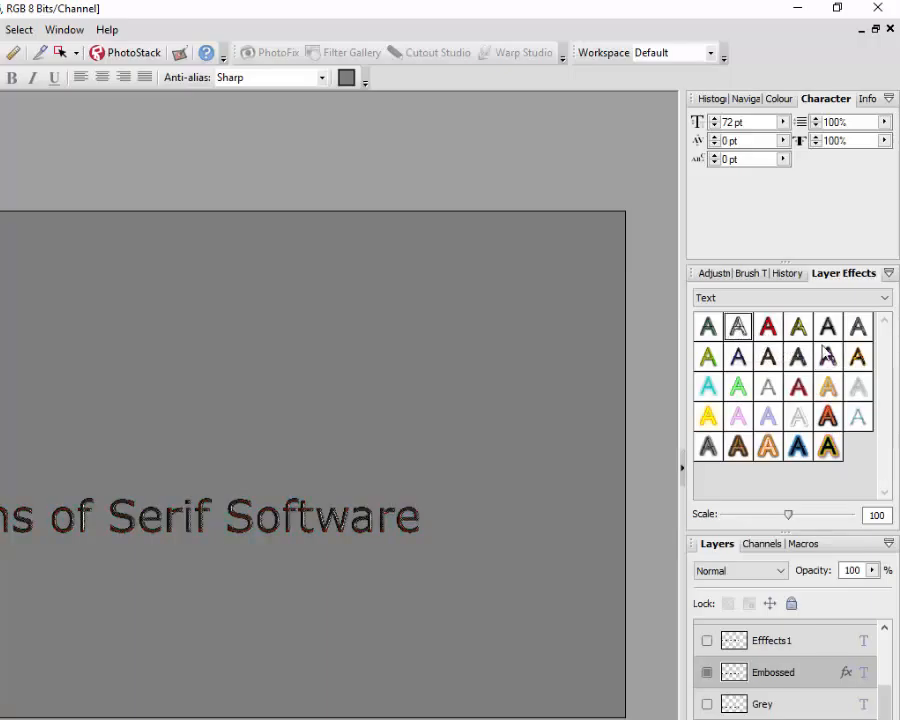
{"action": "left_click", "coordinate": [885, 298]}
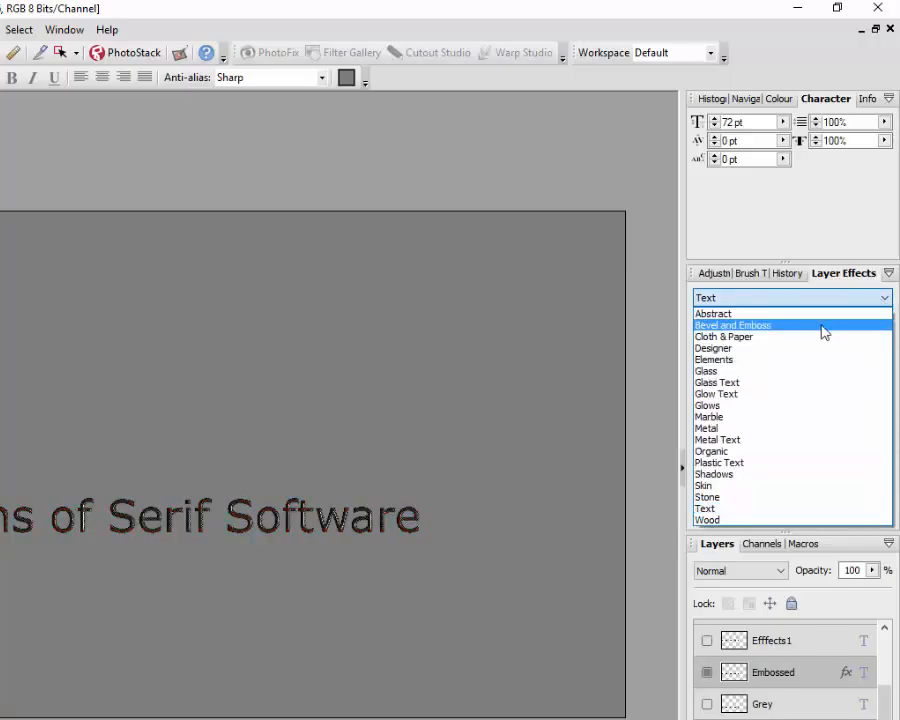
- Try light, bluish and beige Glass presets on the Embossed text
{"action": "left_click", "coordinate": [740, 371]}
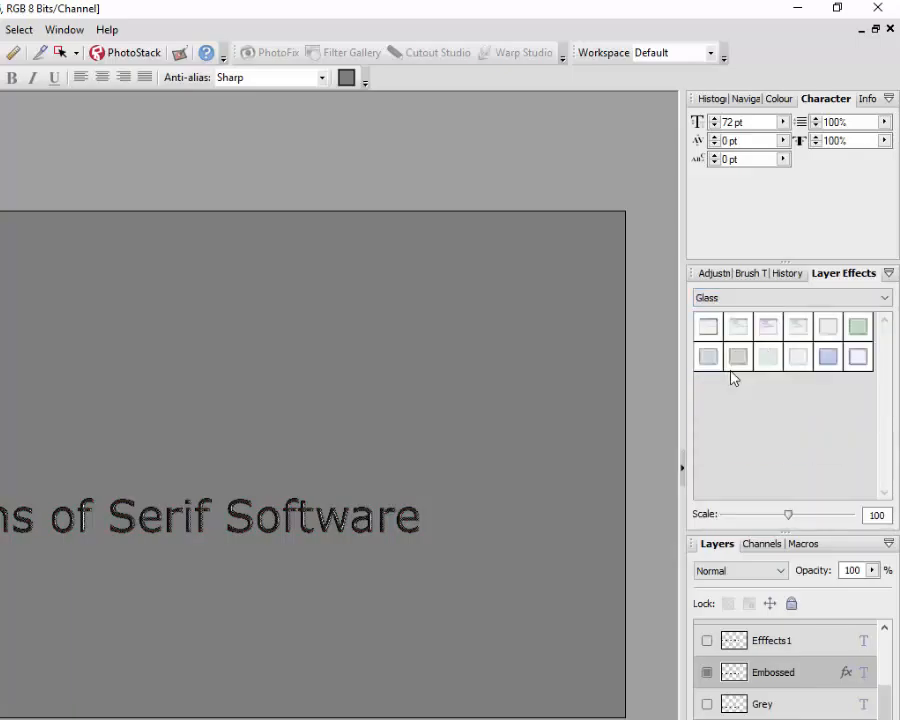
{"action": "left_click", "coordinate": [776, 334]}
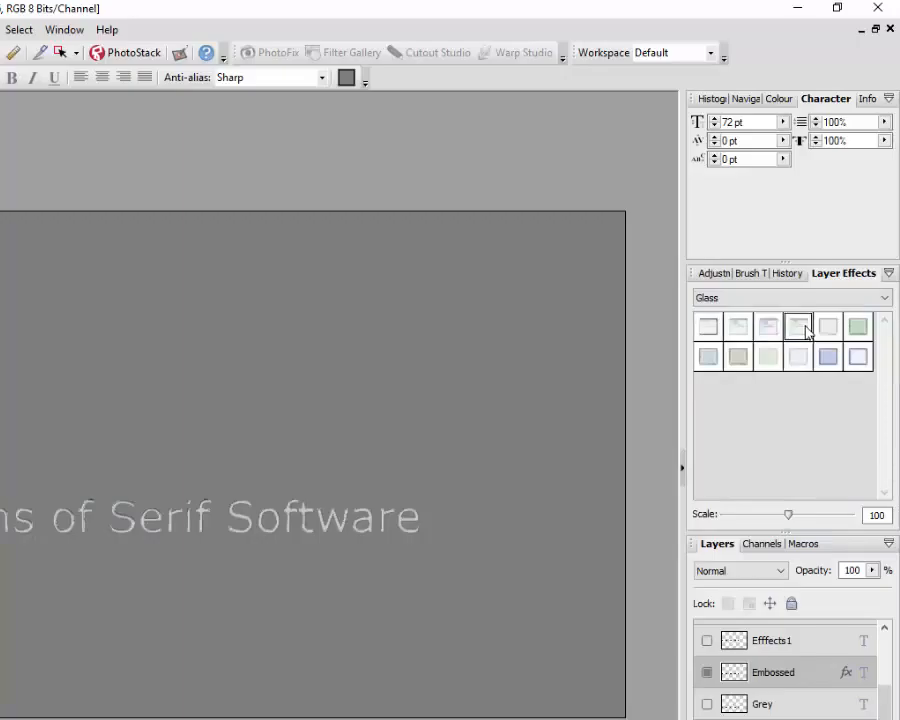
{"action": "left_click", "coordinate": [799, 359]}
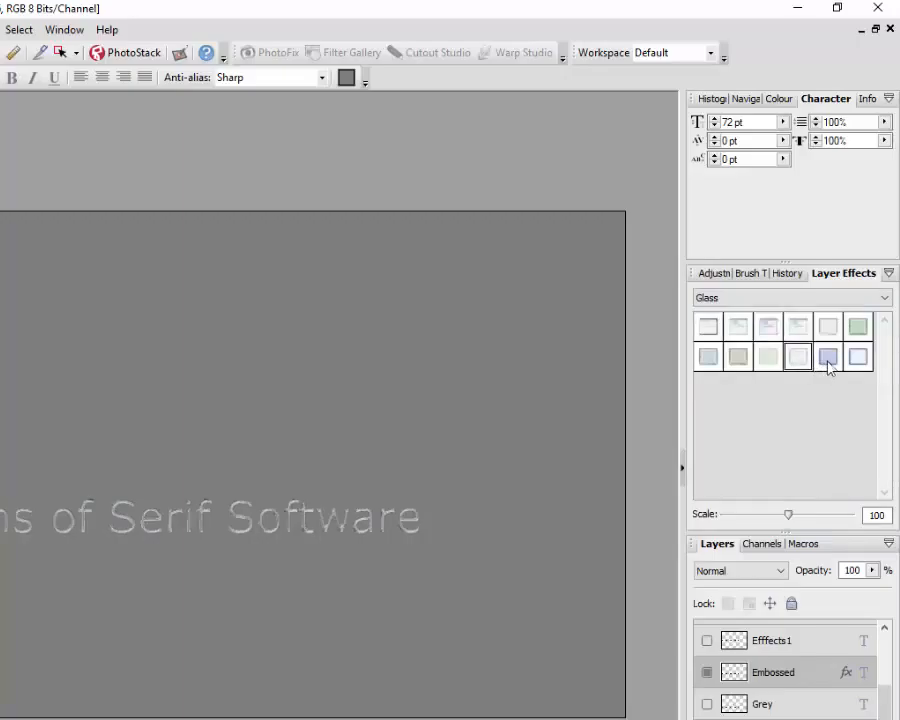
{"action": "left_click", "coordinate": [828, 366]}
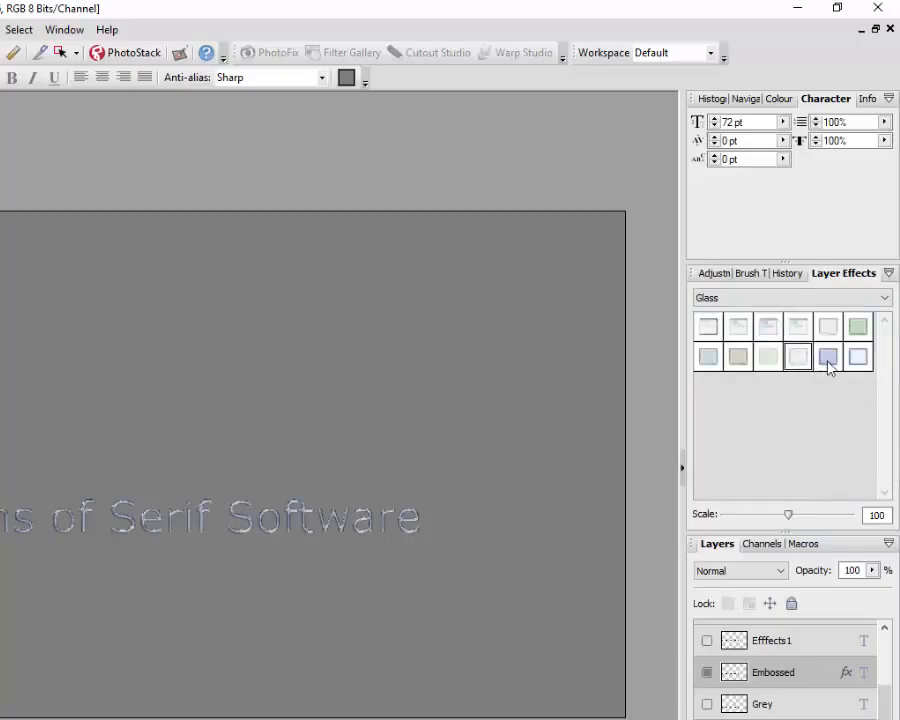
{"action": "left_click", "coordinate": [745, 362]}
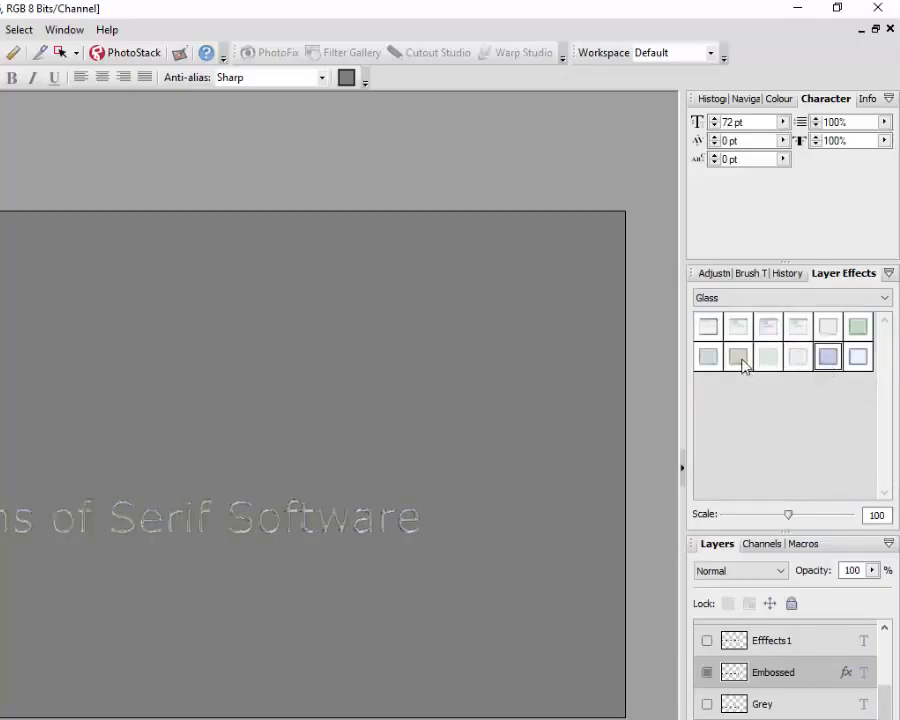
{"action": "left_click", "coordinate": [884, 298]}
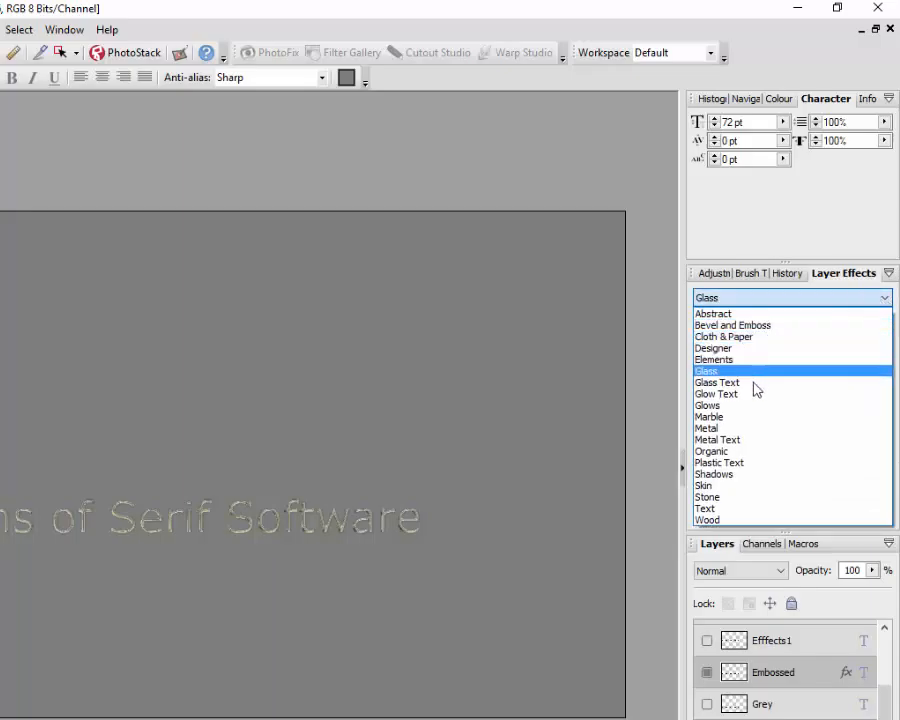
- Switch to Metal presets, try silver, chrome and grey styles, and settle on gold
{"action": "left_click", "coordinate": [729, 429]}
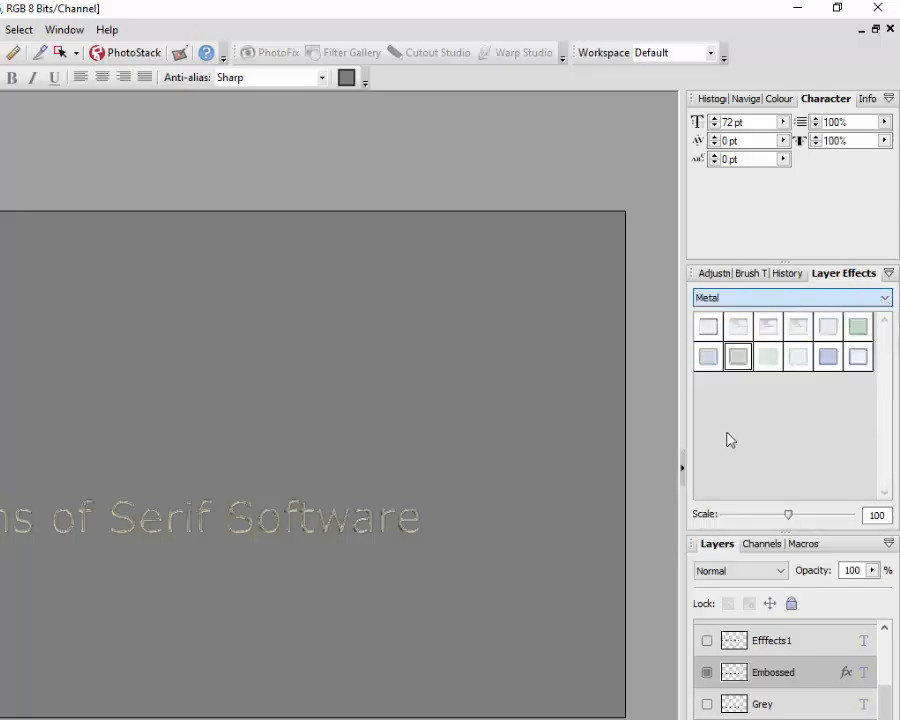
{"action": "left_click", "coordinate": [774, 358]}
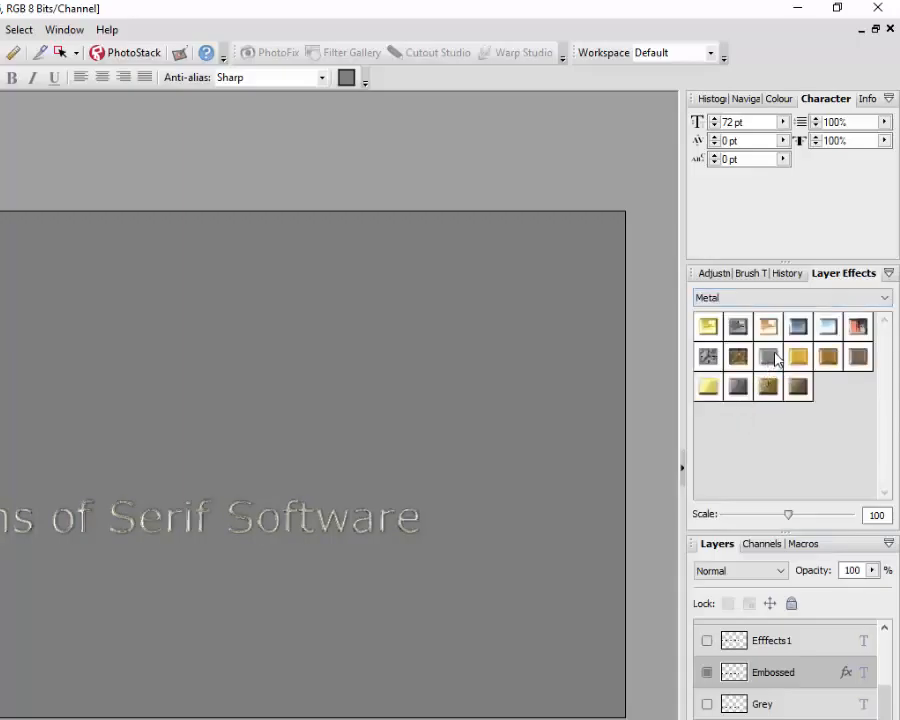
{"action": "left_click", "coordinate": [798, 328]}
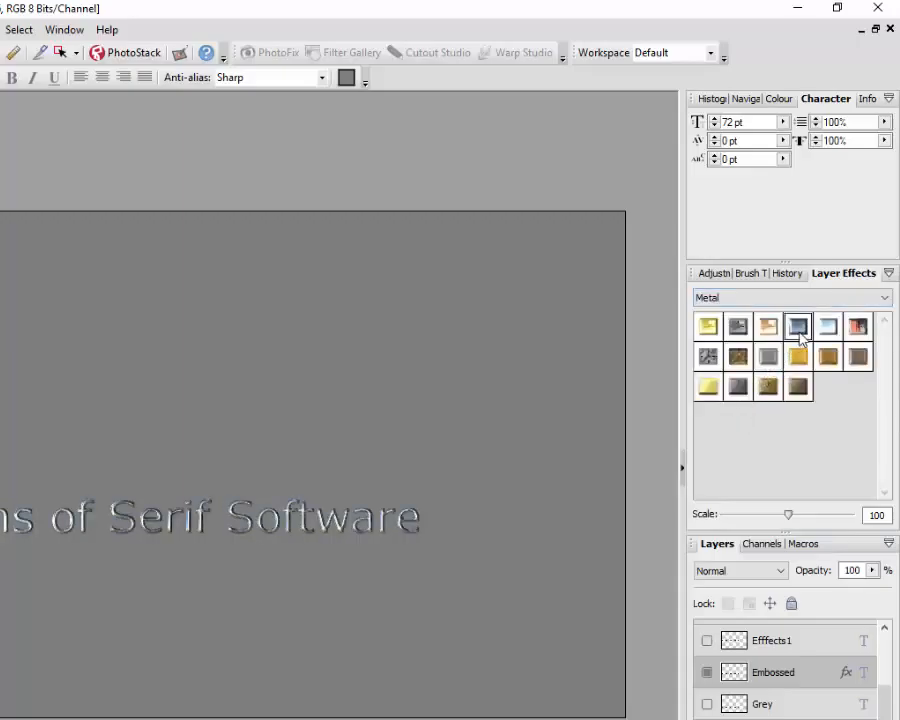
{"action": "left_click", "coordinate": [828, 328]}
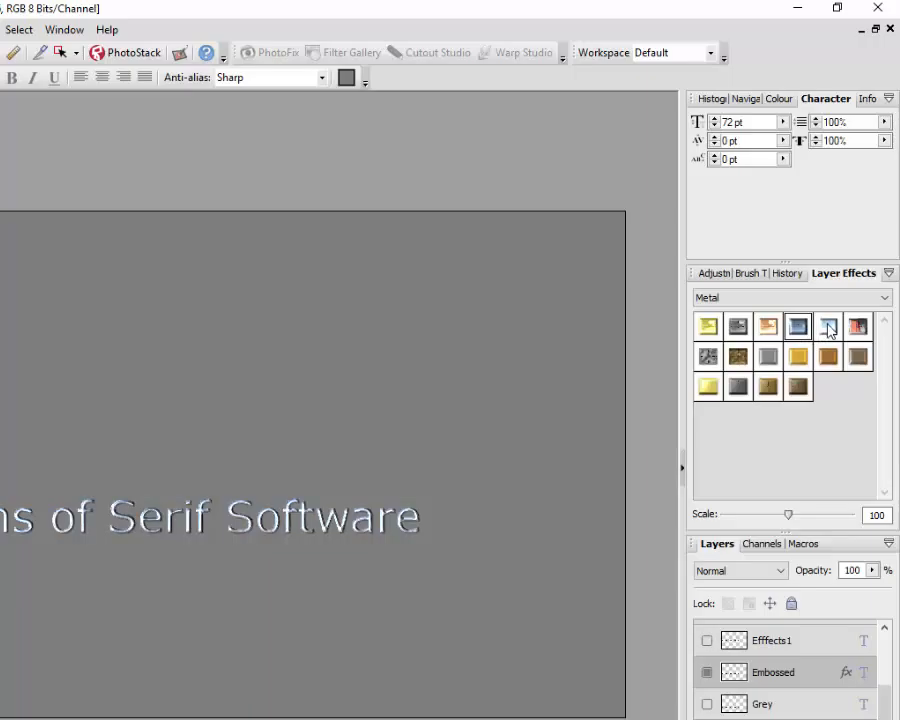
{"action": "left_click", "coordinate": [857, 328]}
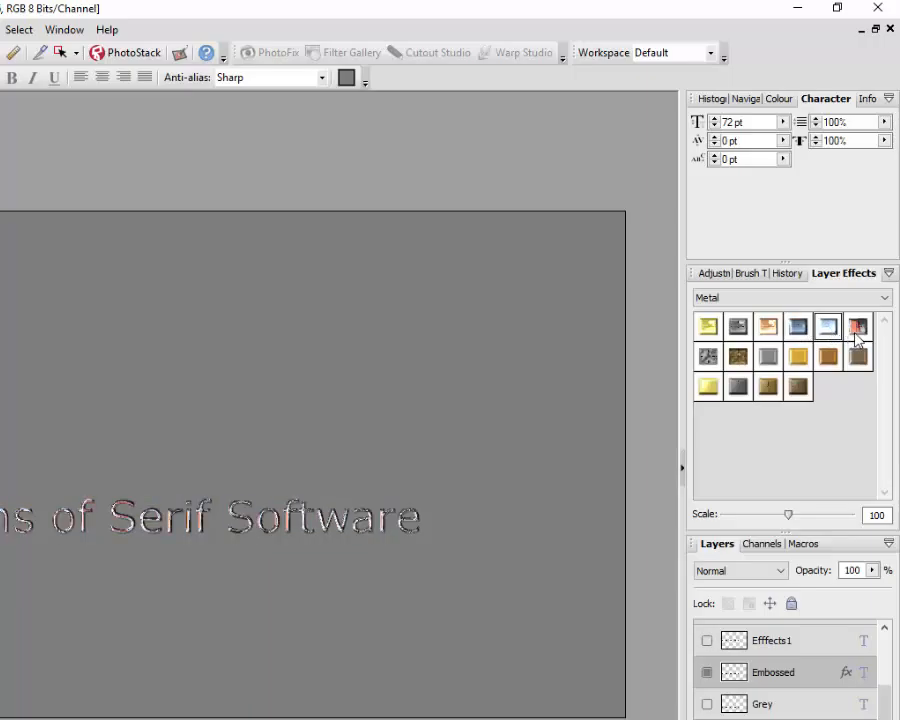
{"action": "left_click", "coordinate": [739, 388]}
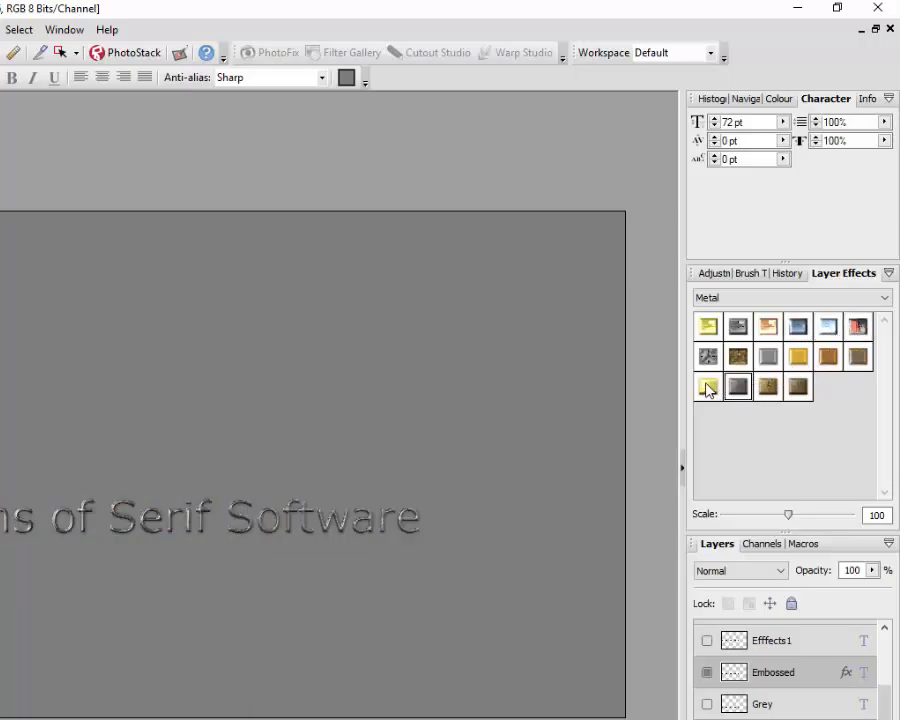
{"action": "left_click", "coordinate": [707, 388]}
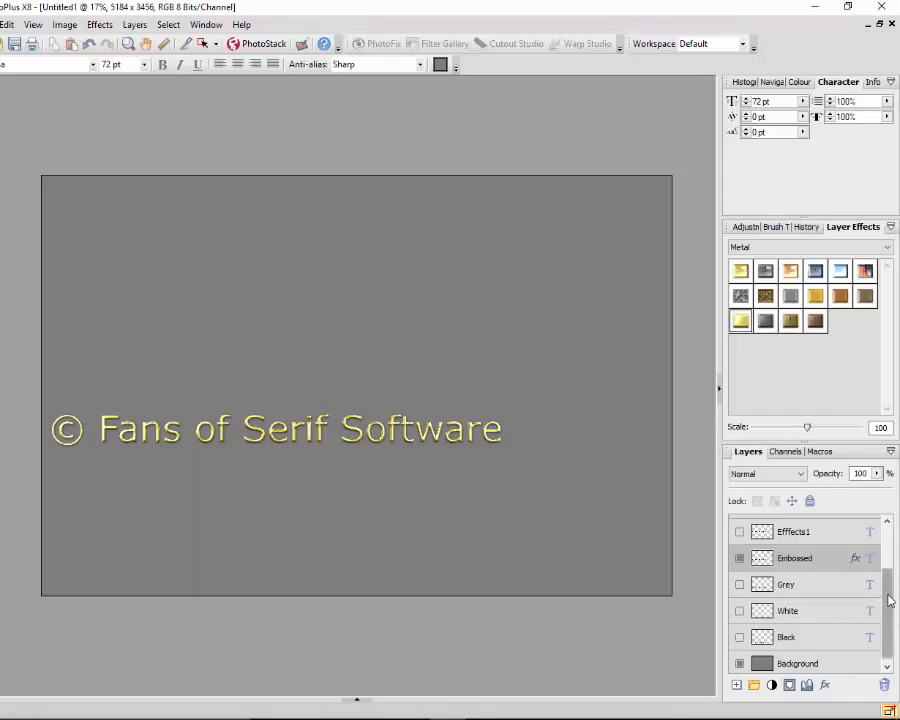
- Scroll the Layers list up, show the Effects1 layer and hide the gold Embossed layer
{"action": "left_click_drag", "start_coordinate": [886, 596], "coordinate": [895, 555]}
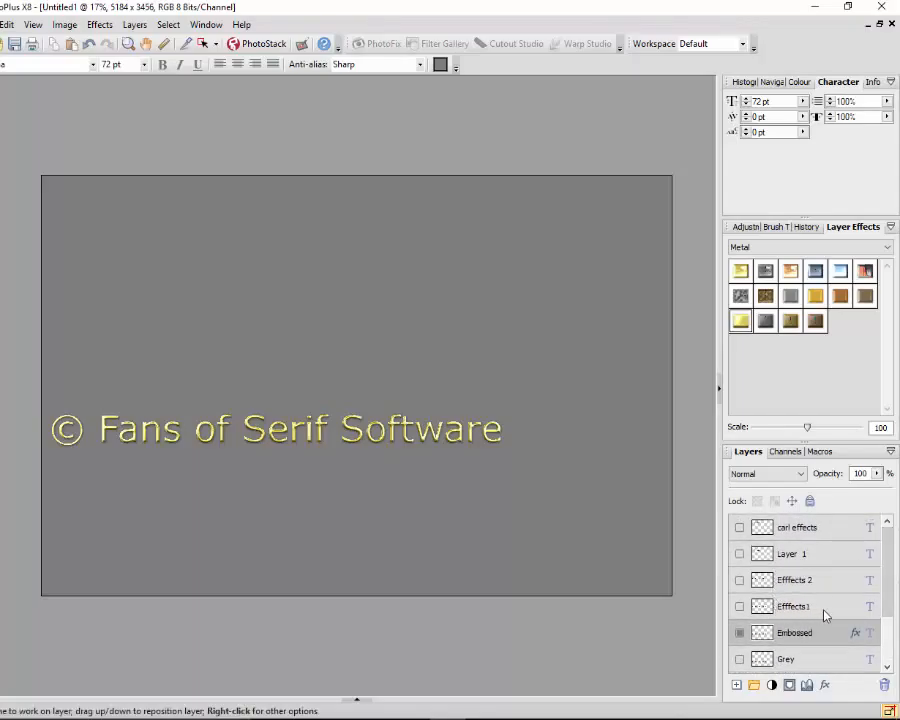
{"action": "left_click", "coordinate": [739, 606]}
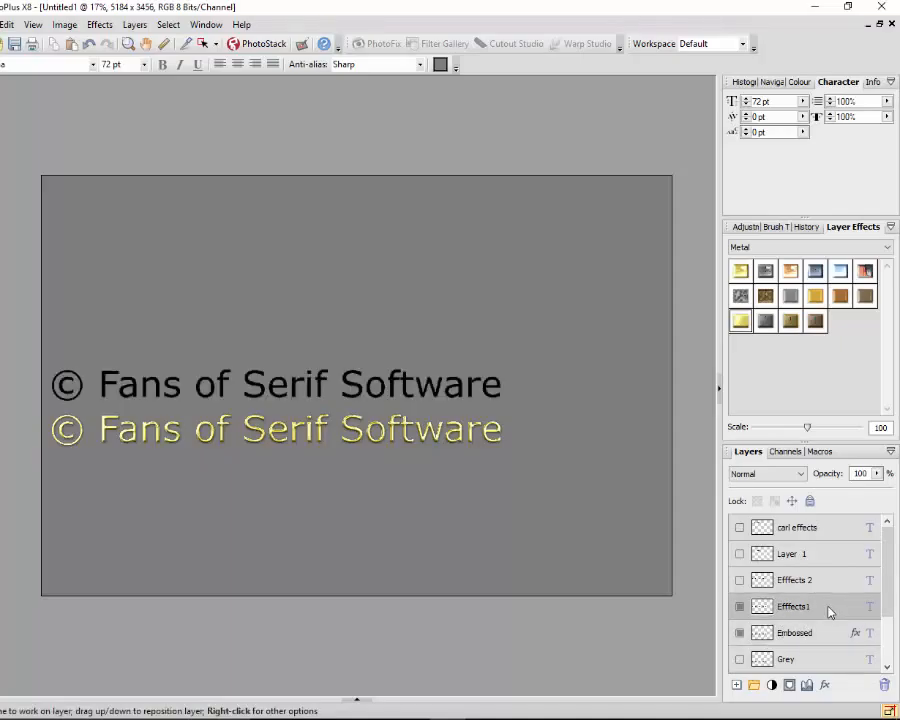
{"action": "left_click", "coordinate": [739, 633]}
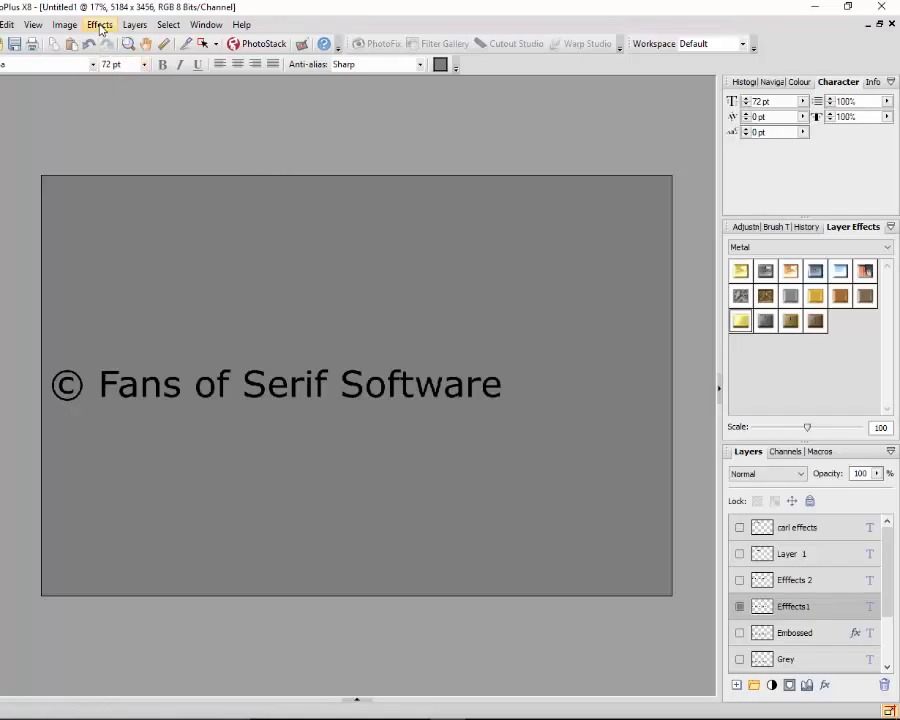
- Open Layers > Effects > Effects... for Effects1 and drag the Layer Effects dialog lower
{"action": "left_click", "coordinate": [135, 25]}
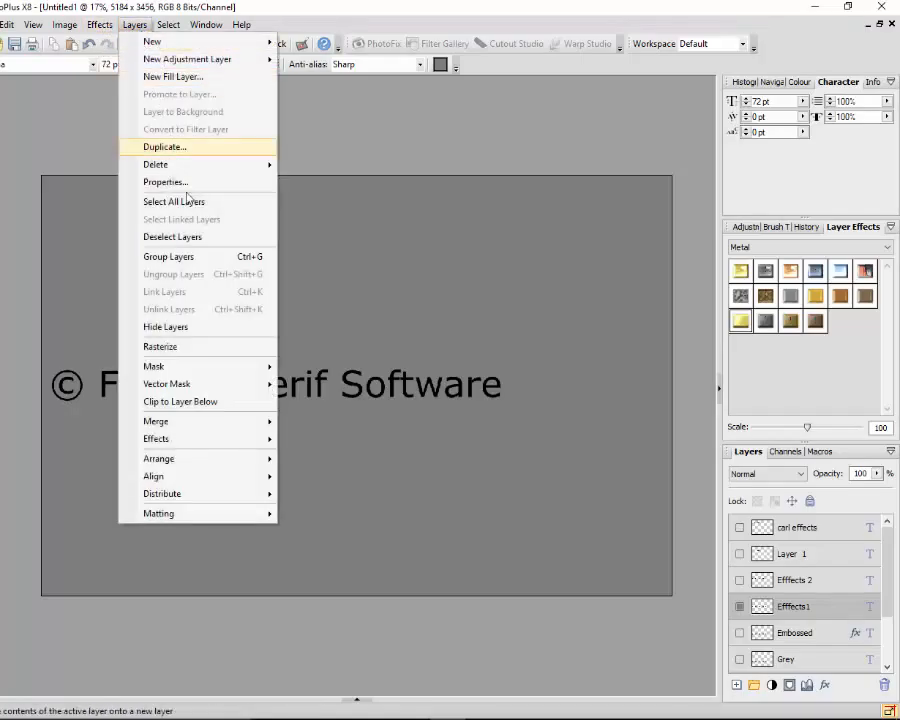
{"action": "mouse_move", "coordinate": [224, 444]}
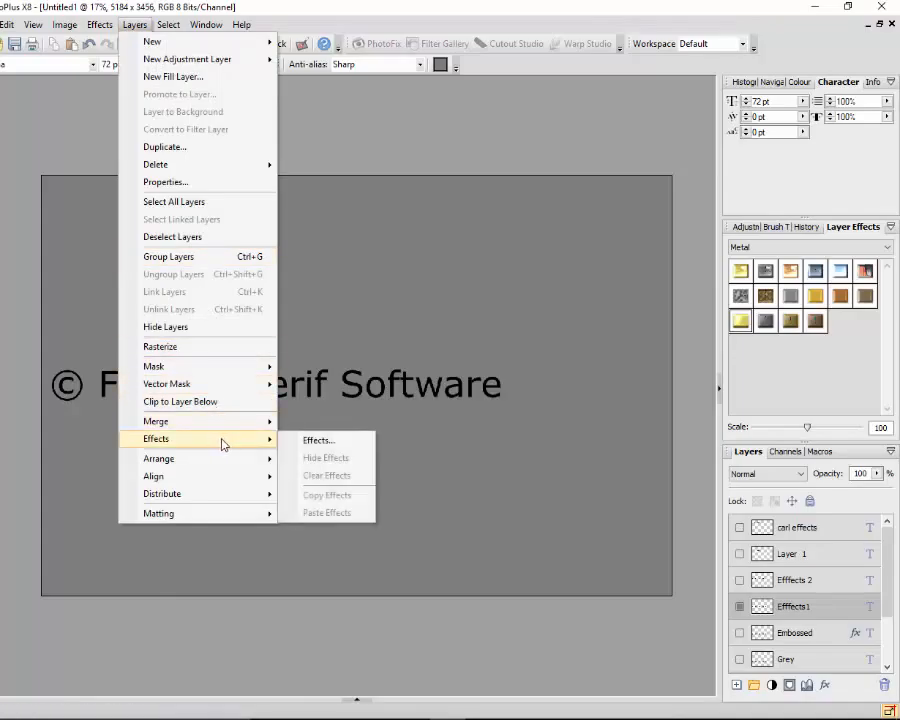
{"action": "left_click", "coordinate": [333, 448]}
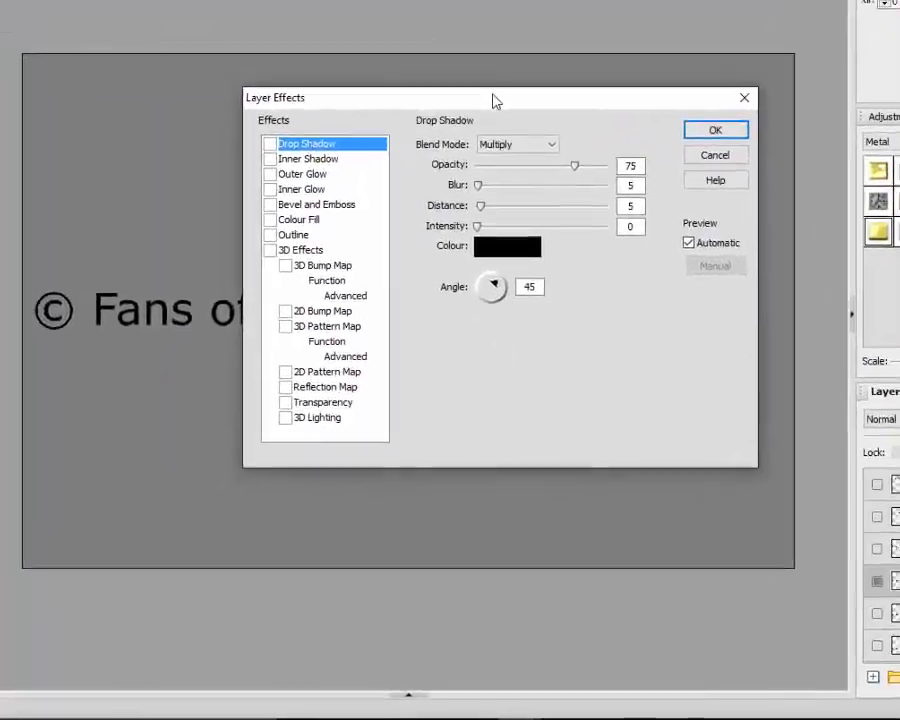
{"action": "left_click_drag", "start_coordinate": [493, 101], "coordinate": [372, 325]}
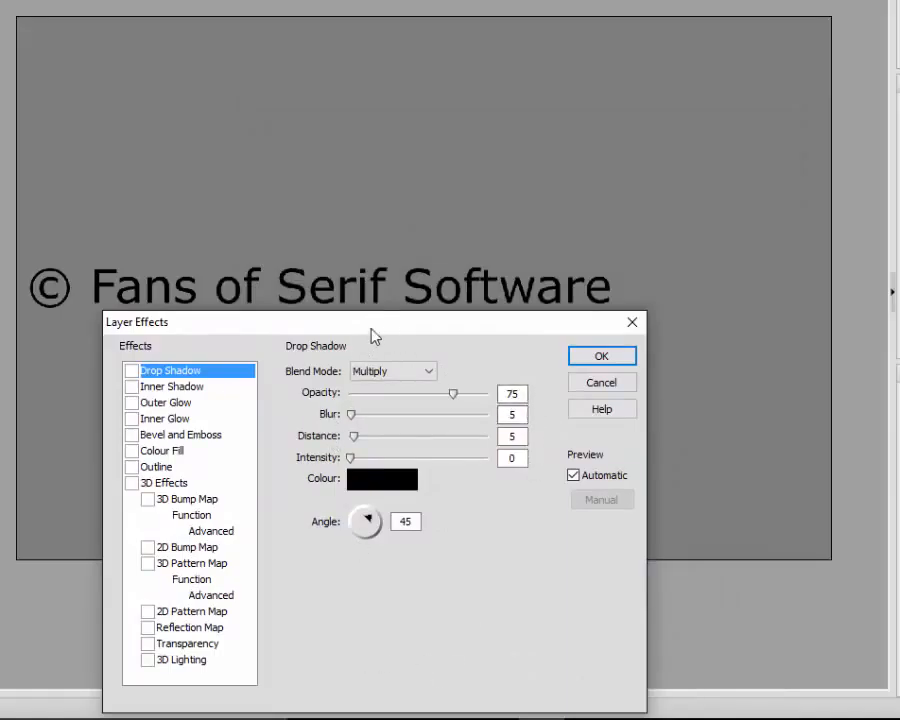
{"action": "left_click_drag", "start_coordinate": [372, 336], "coordinate": [373, 341]}
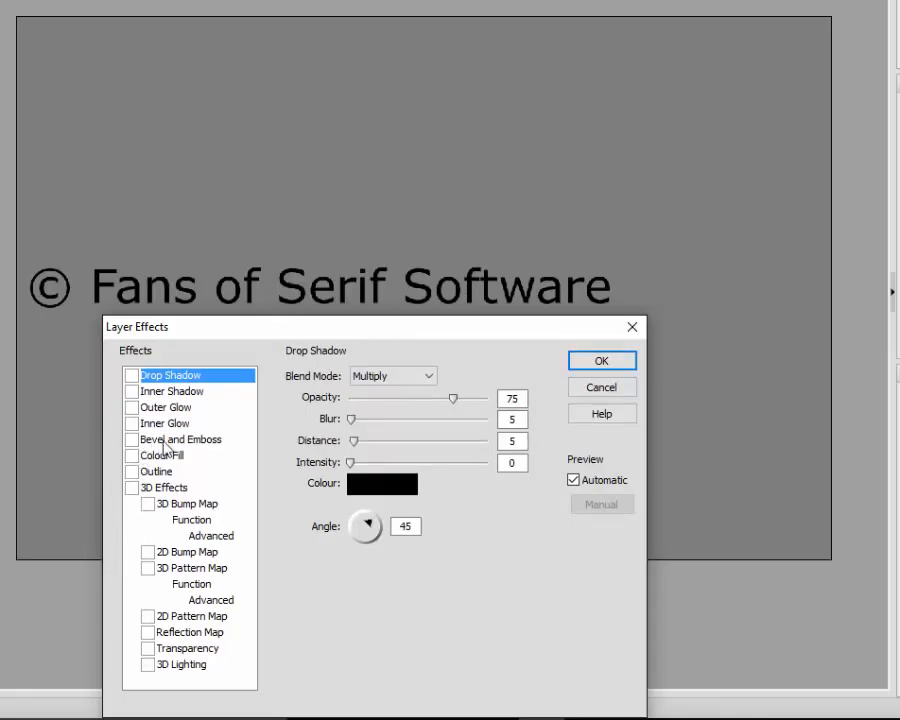
- Enable an Inner Bevel and Emboss on the Effects1 text with depth 394 and soften 2
{"action": "left_click", "coordinate": [131, 440]}
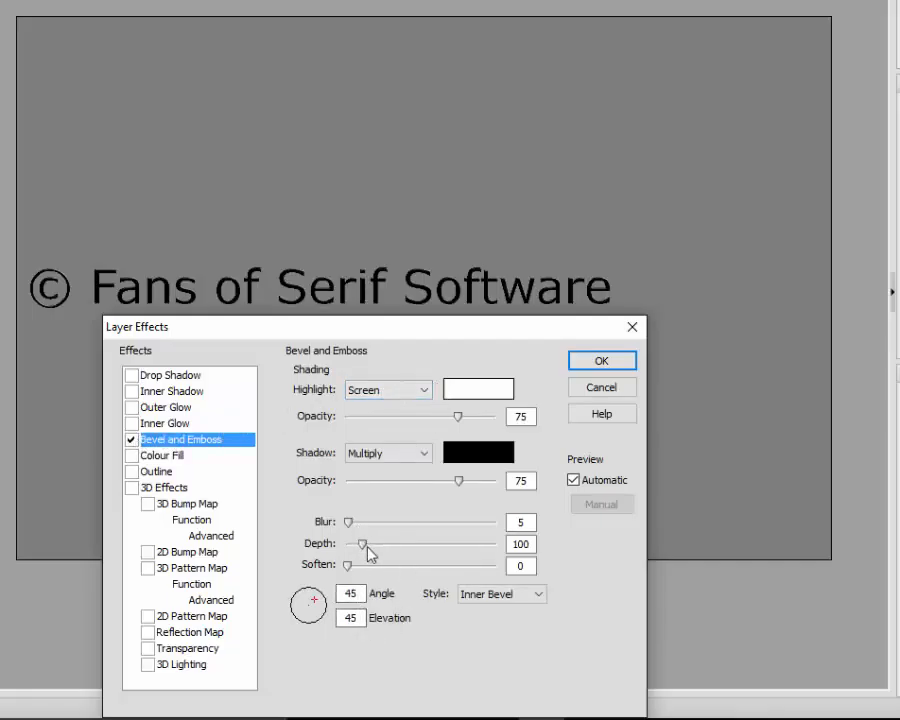
{"action": "left_click_drag", "start_coordinate": [363, 545], "coordinate": [407, 546]}
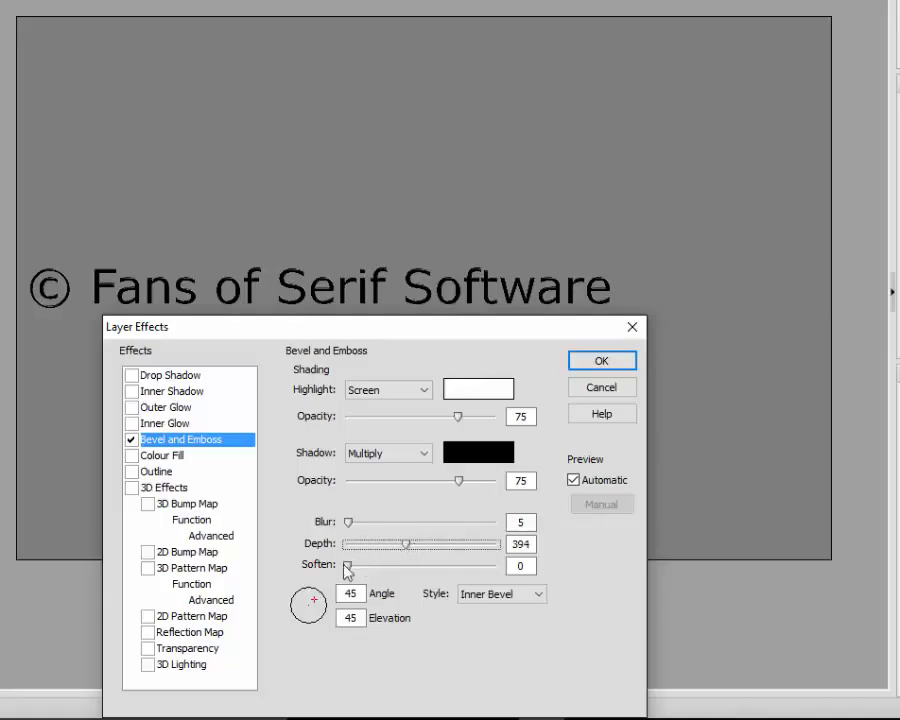
{"action": "left_click_drag", "start_coordinate": [348, 566], "coordinate": [362, 566]}
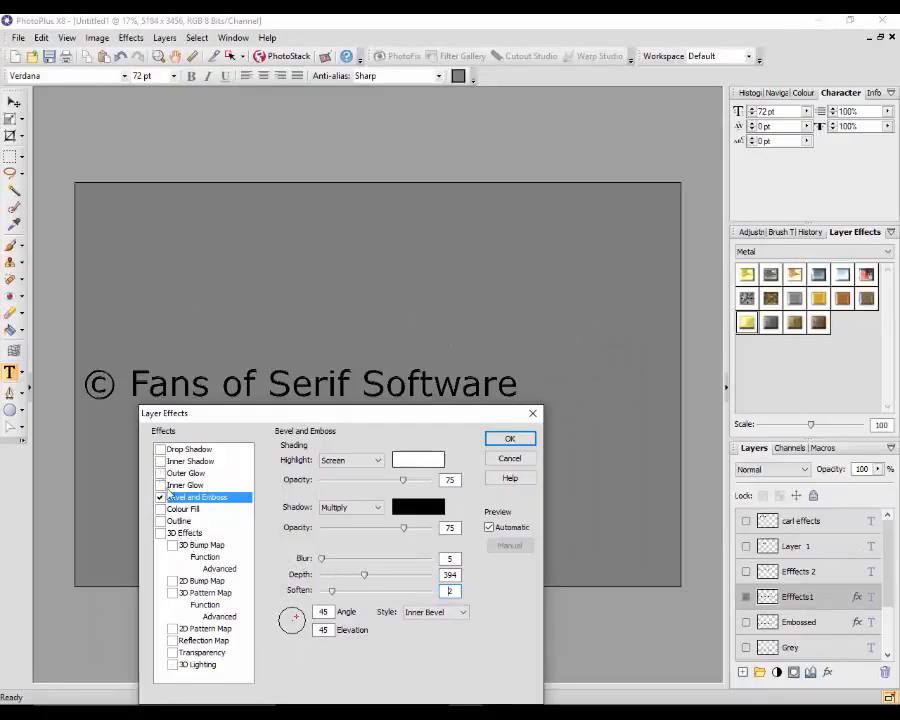
- Enable 3D Transparency (minimum 20, maximum 60) on Effects1 and apply the layer effects
{"action": "left_click", "coordinate": [173, 653]}
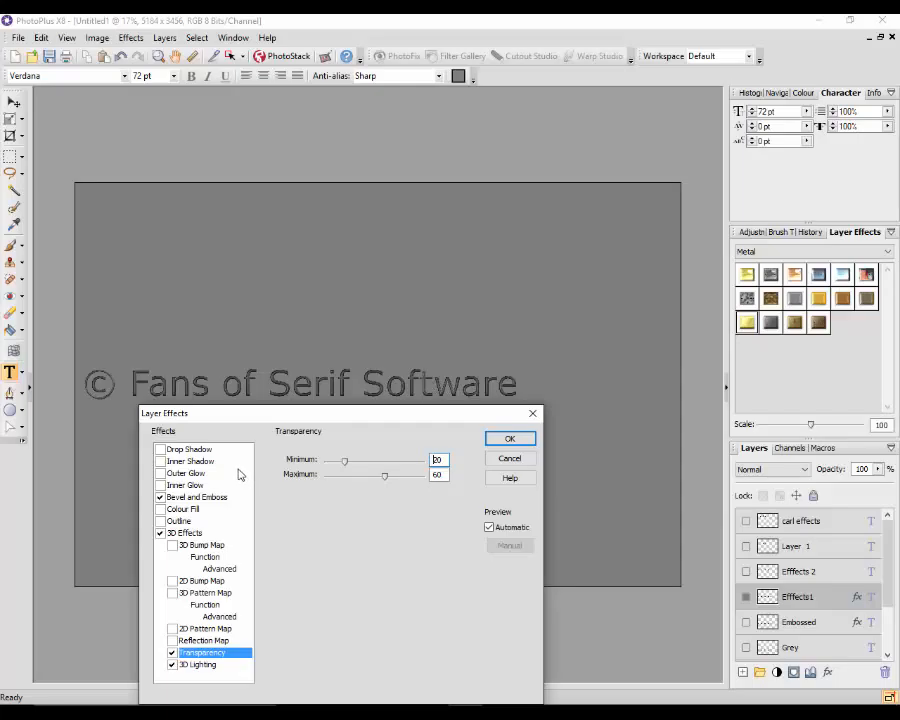
{"action": "left_click", "coordinate": [510, 439]}
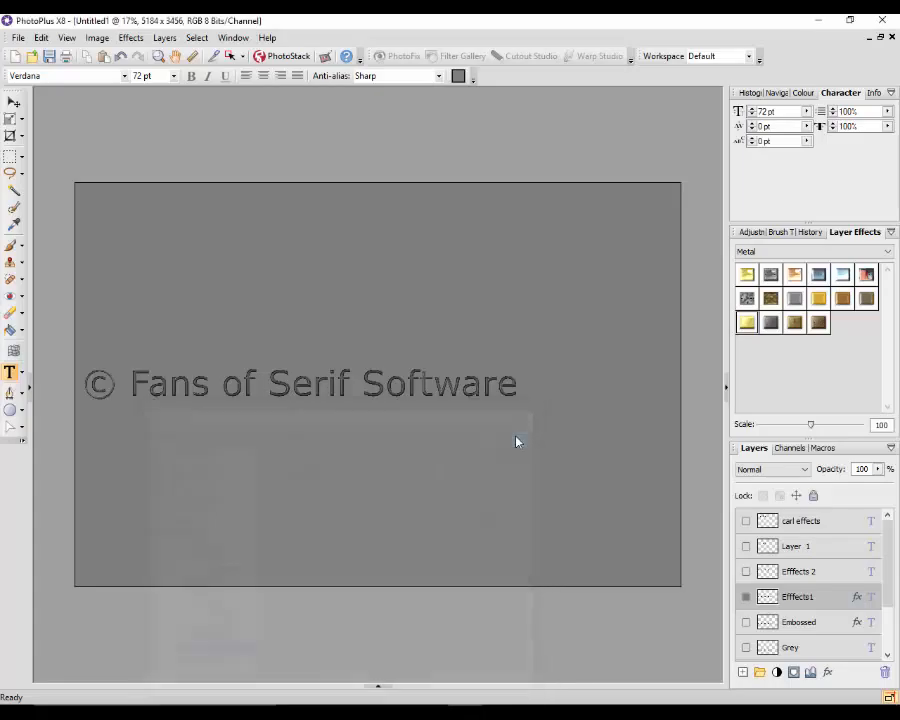
- Hide the Efffects1 layer and make the Efffects 2 layer visible
{"action": "left_click", "coordinate": [745, 596]}
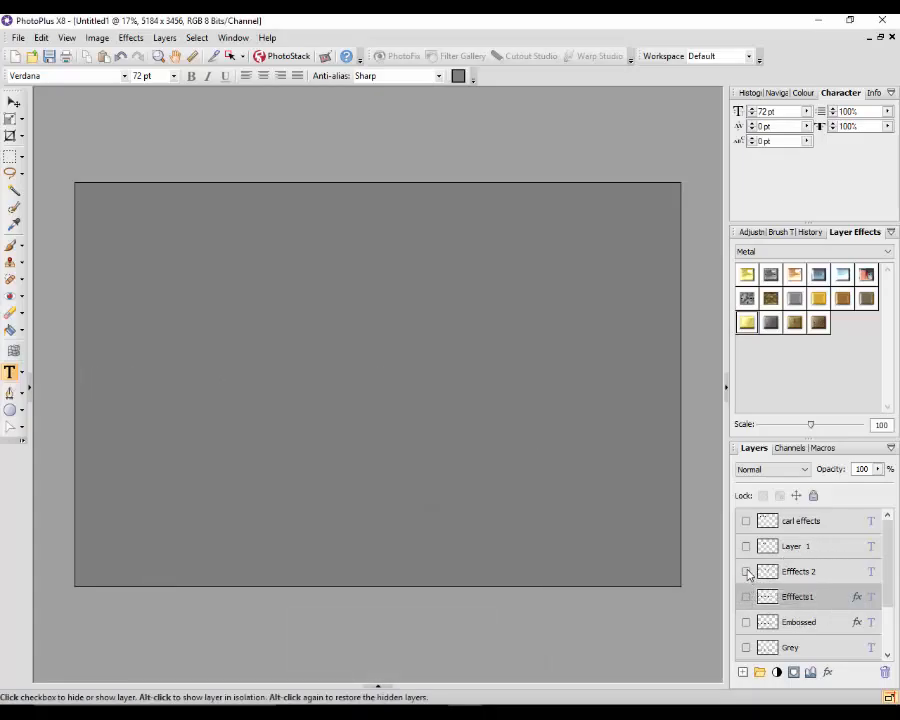
{"action": "left_click", "coordinate": [745, 571]}
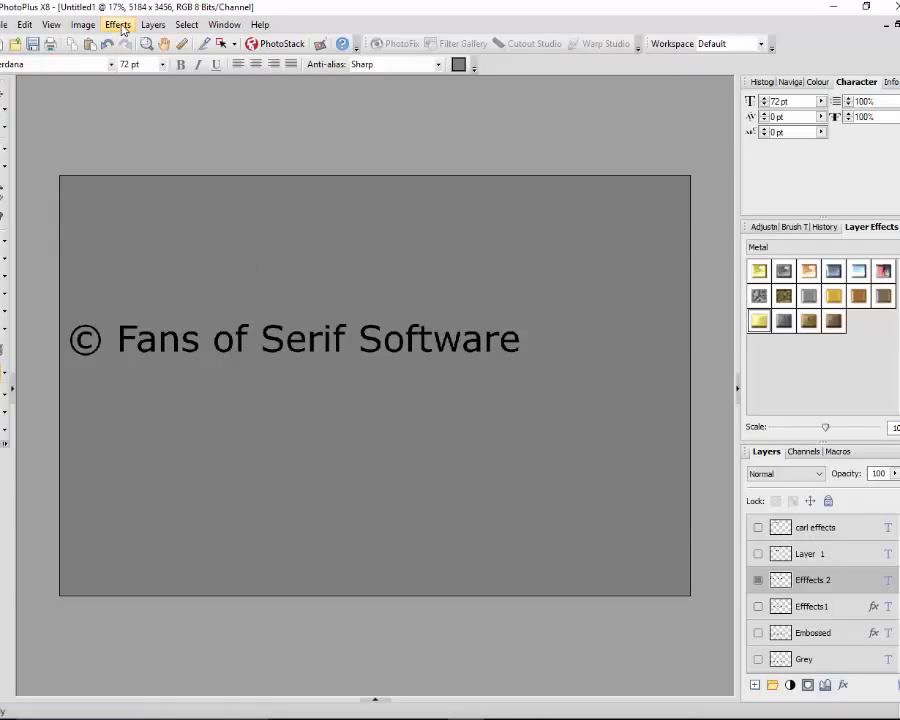
- Open the Layer Effects dialog for the Efffects 2 layer and move it clear of the text
{"action": "left_click", "coordinate": [153, 25]}
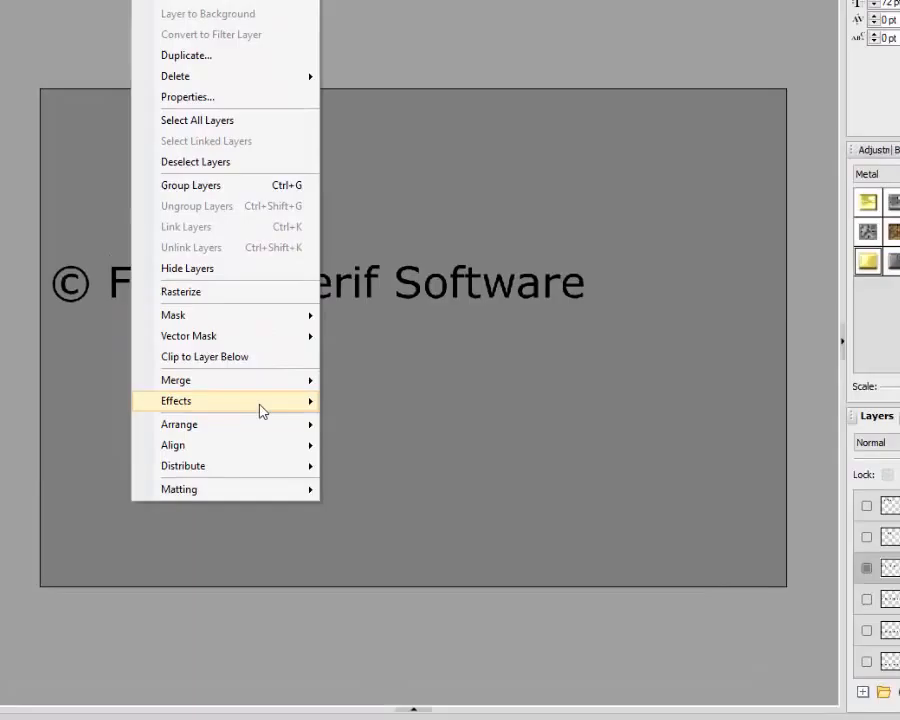
{"action": "mouse_move", "coordinate": [290, 441]}
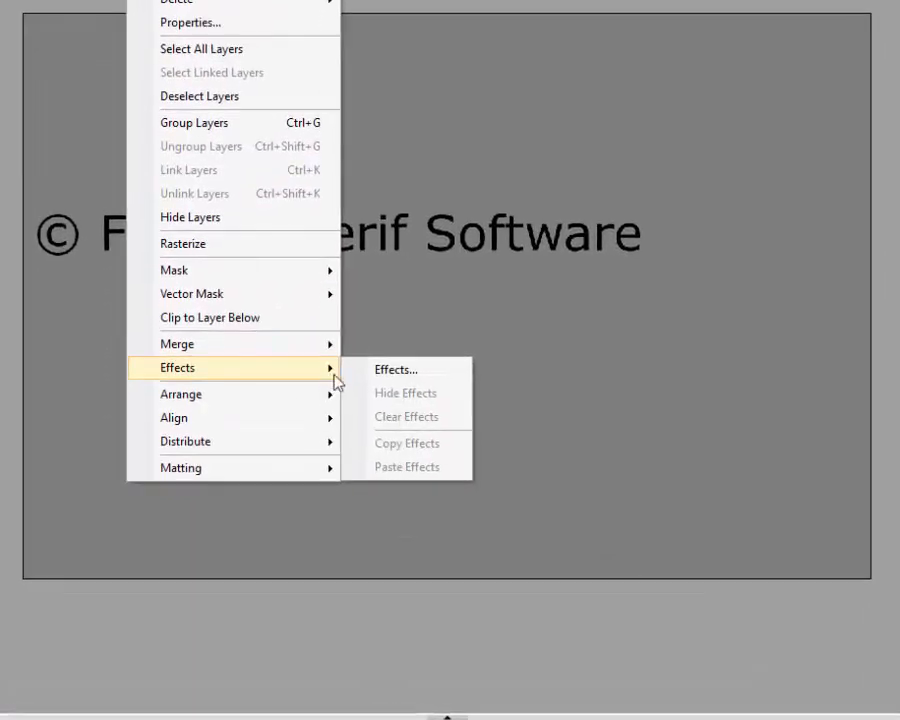
{"action": "left_click", "coordinate": [419, 372]}
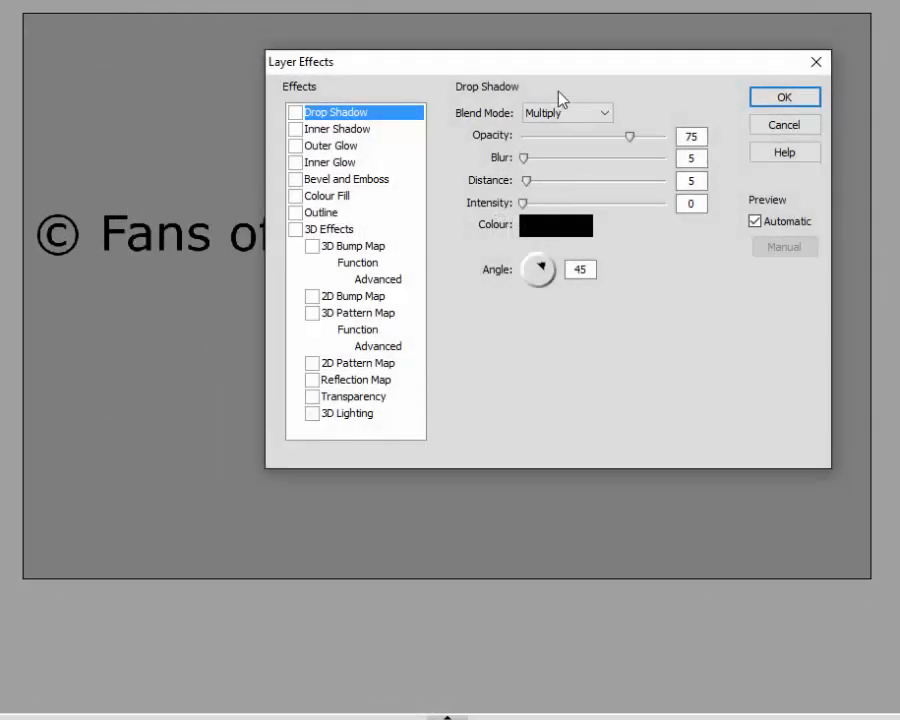
{"action": "left_click_drag", "start_coordinate": [560, 72], "coordinate": [387, 292]}
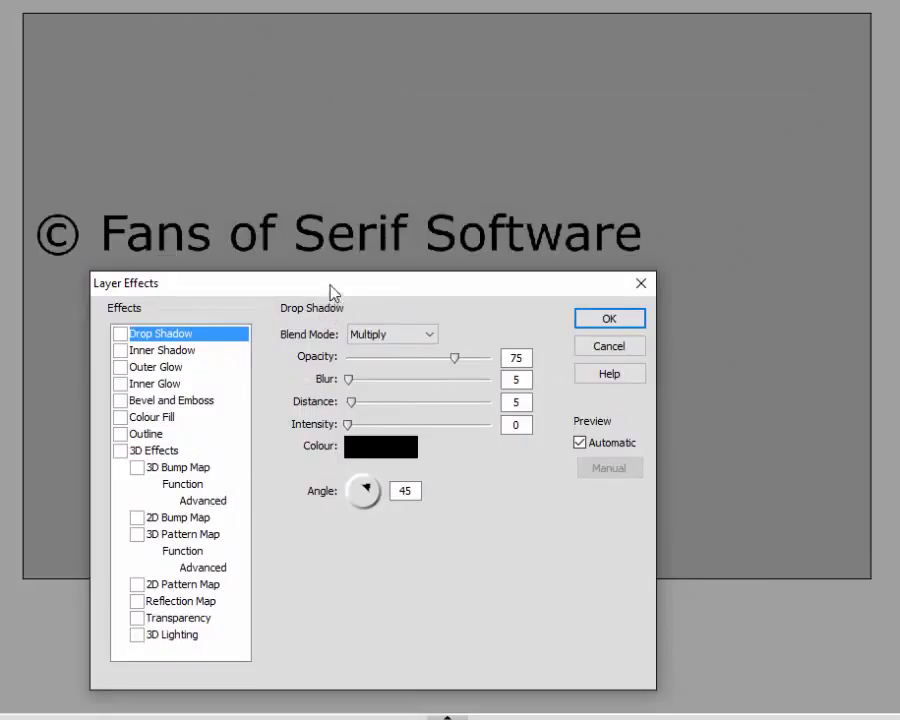
{"action": "left_click_drag", "start_coordinate": [331, 287], "coordinate": [324, 299]}
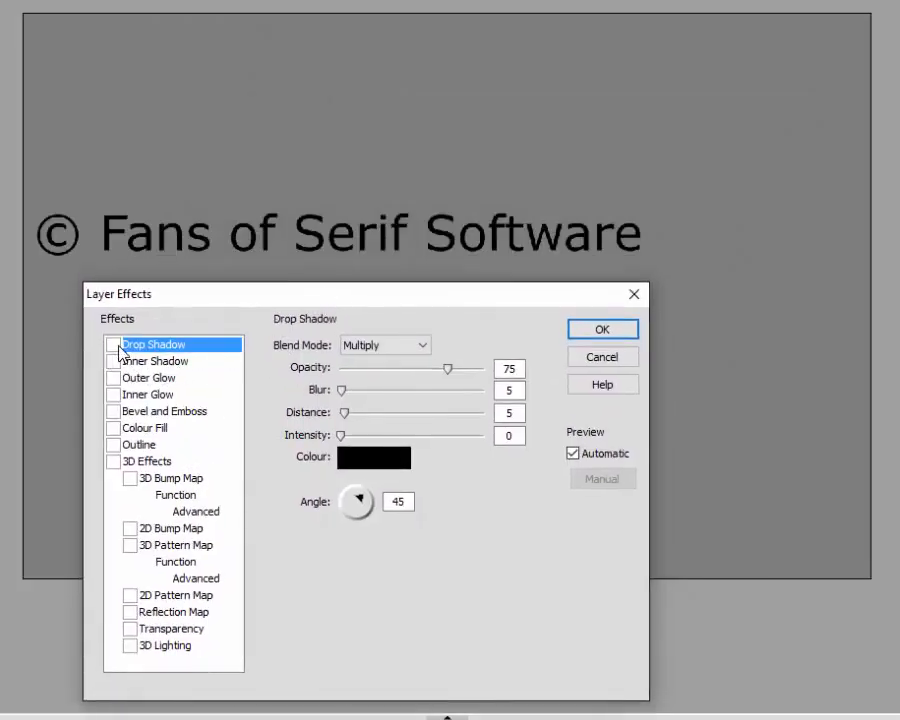
- Add a drop shadow to the Efffects 2 text at distance 42 and angle 28
{"action": "left_click", "coordinate": [116, 345]}
{"action": "left_click_drag", "start_coordinate": [287, 301], "coordinate": [285, 314]}
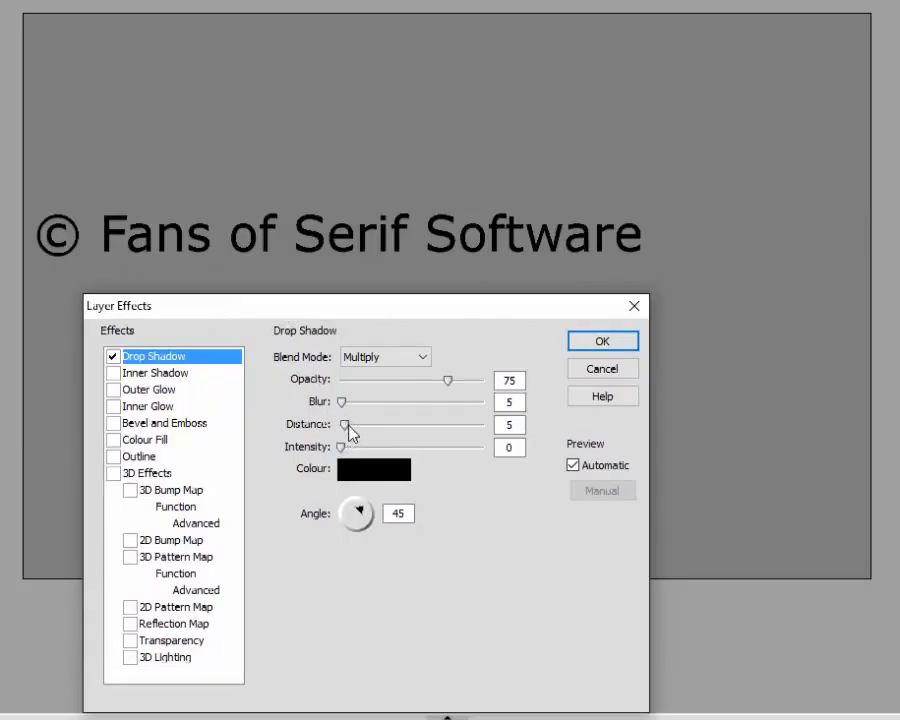
{"action": "left_click_drag", "start_coordinate": [349, 427], "coordinate": [388, 429]}
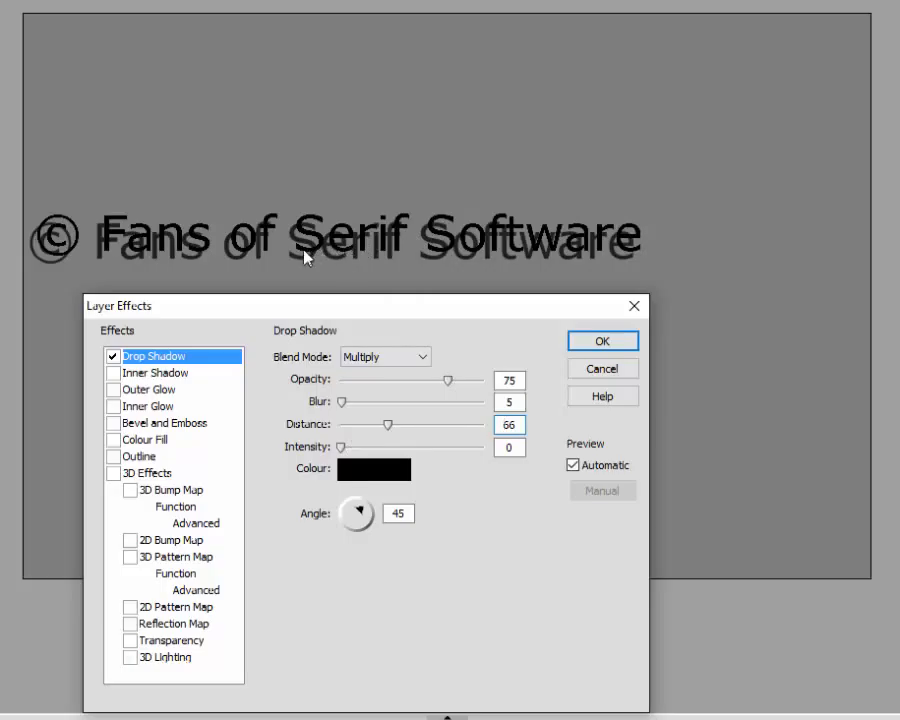
{"action": "left_click_drag", "start_coordinate": [255, 310], "coordinate": [240, 315]}
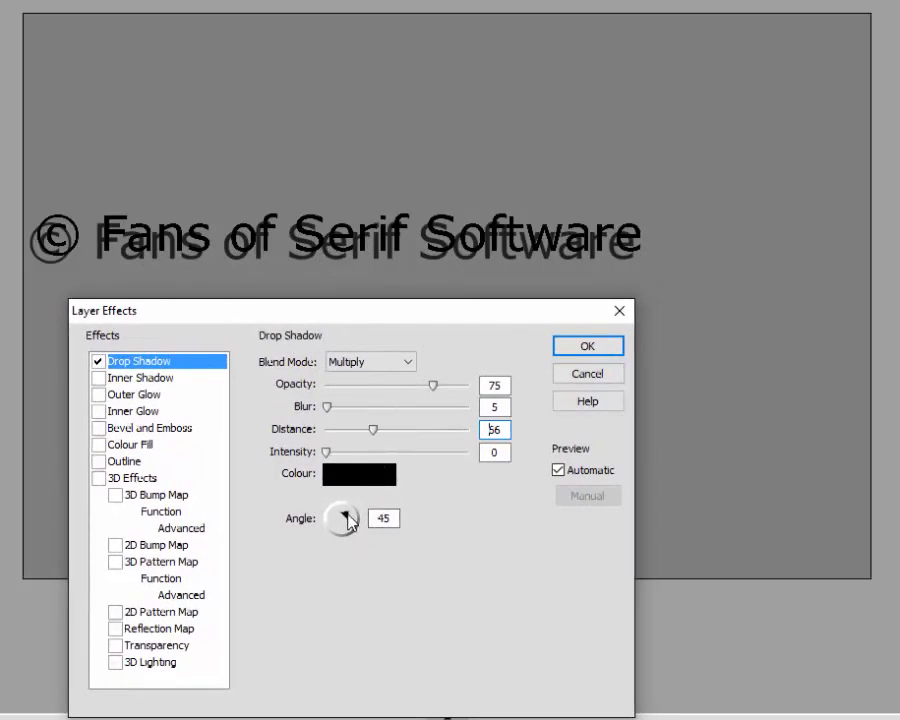
{"action": "mouse_move", "coordinate": [345, 518]}
{"action": "left_mouse_down"}
{"action": "mouse_move", "coordinate": [352, 532]}
{"action": "mouse_move", "coordinate": [356, 503]}
{"action": "mouse_move", "coordinate": [354, 518]}
{"action": "left_mouse_up"}
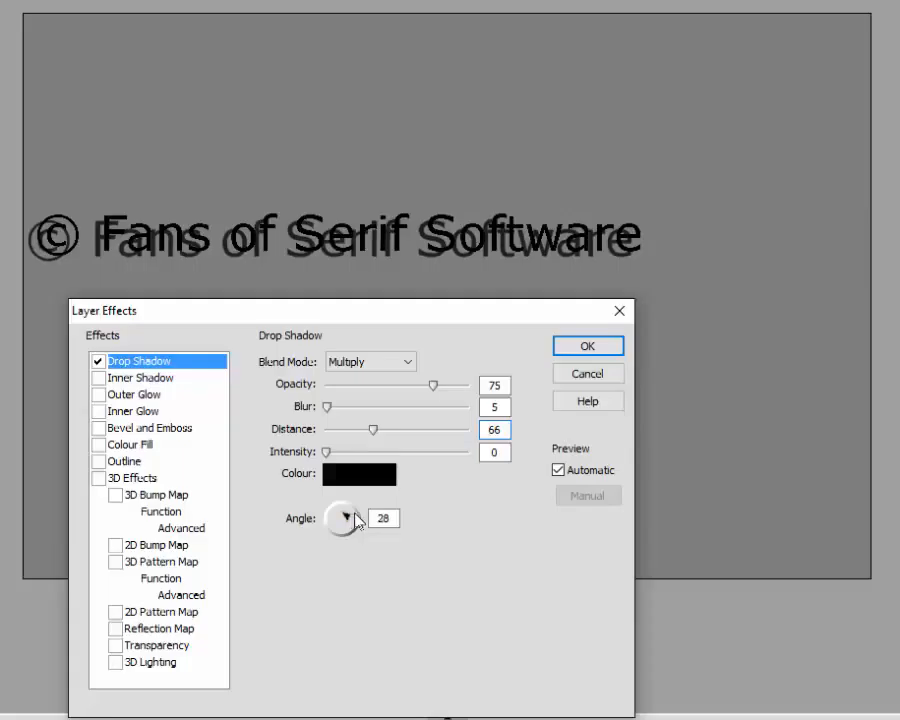
{"action": "mouse_move", "coordinate": [373, 431]}
{"action": "left_mouse_down"}
{"action": "mouse_move", "coordinate": [349, 431]}
{"action": "mouse_move", "coordinate": [358, 434]}
{"action": "left_mouse_up"}
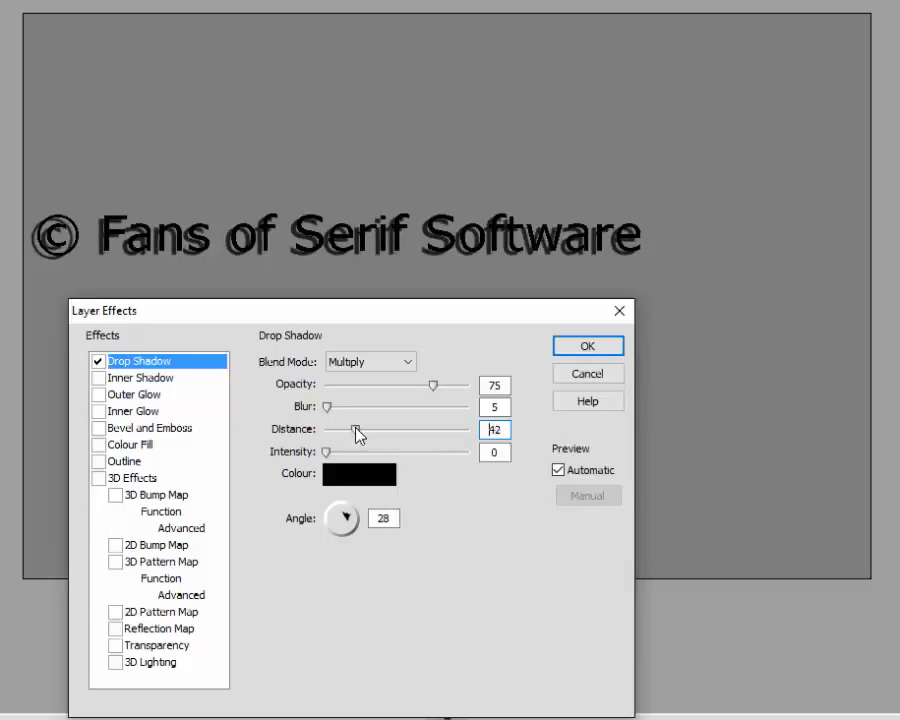
{"action": "left_click", "coordinate": [340, 484]}
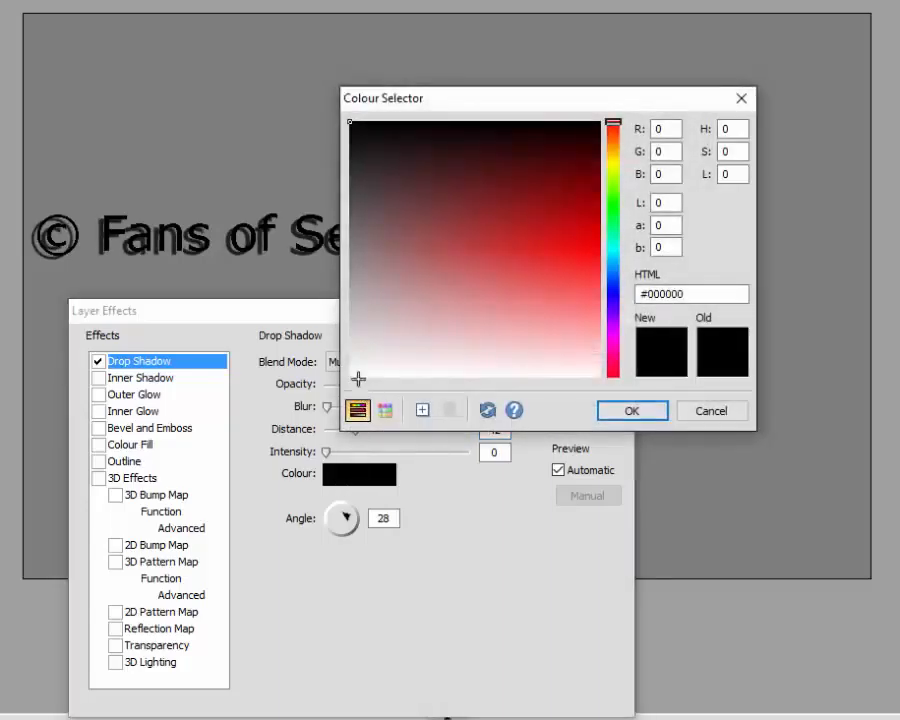
- Make the drop shadow red #F21F1F with distance 18 and apply it
{"action": "left_click", "coordinate": [352, 377]}
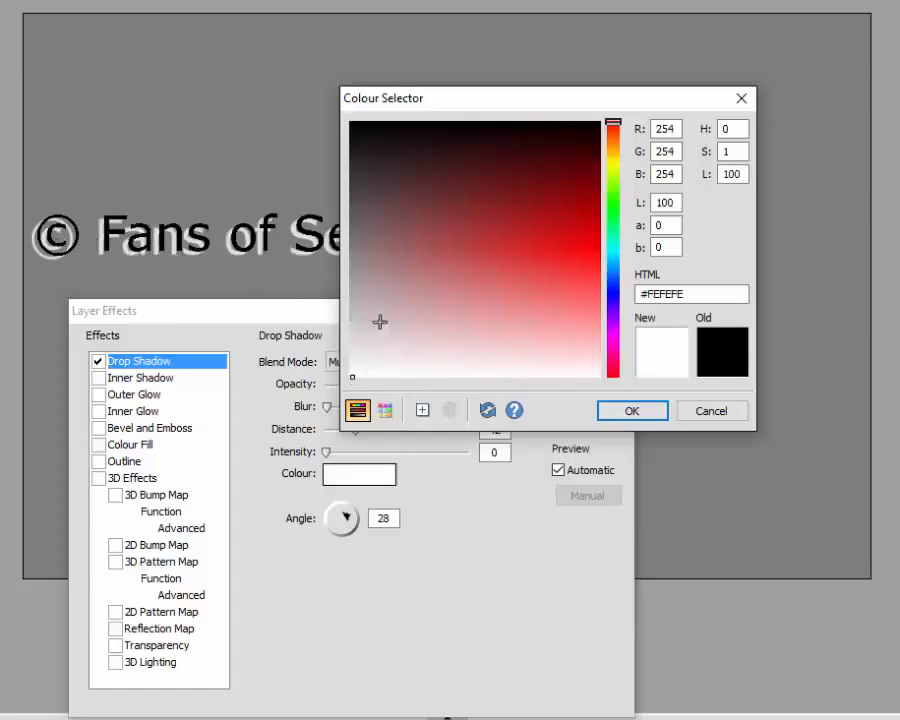
{"action": "left_click", "coordinate": [541, 270]}
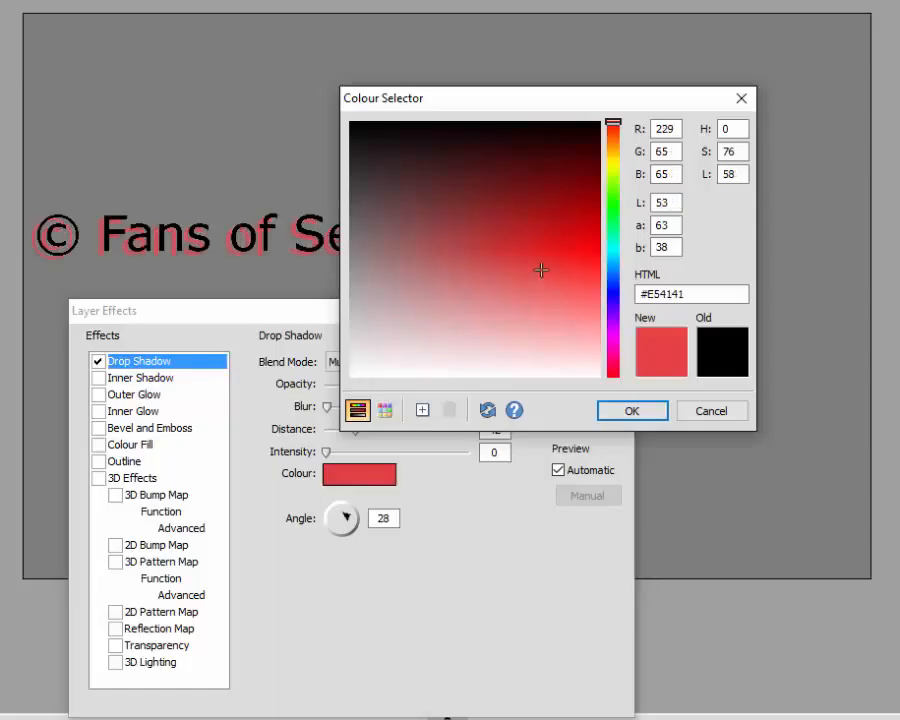
{"action": "left_click", "coordinate": [550, 264]}
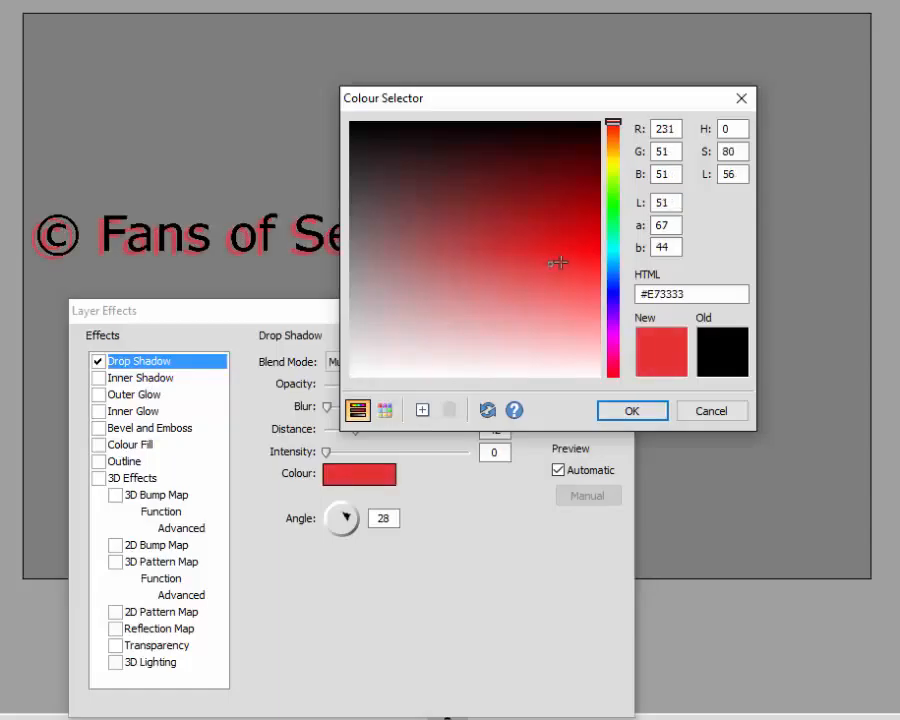
{"action": "left_click", "coordinate": [573, 260]}
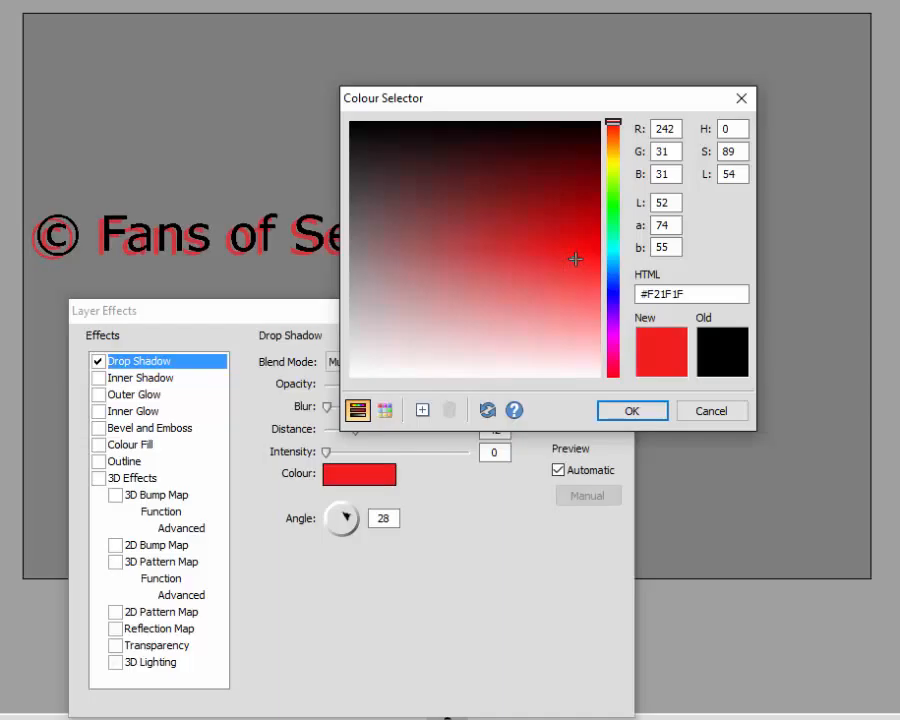
{"action": "left_click", "coordinate": [630, 412]}
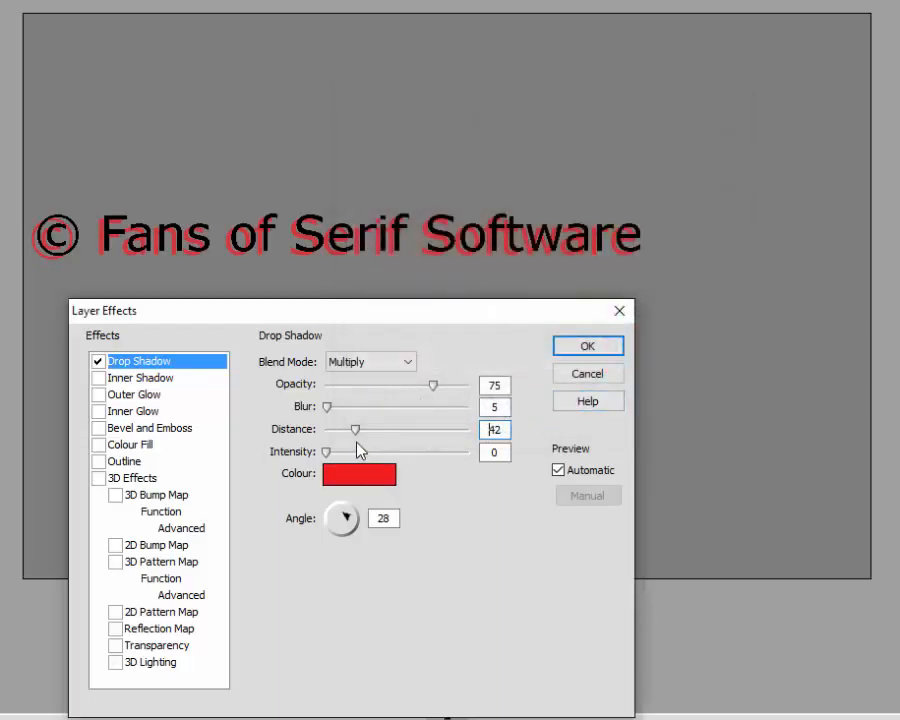
{"action": "left_click_drag", "start_coordinate": [355, 429], "coordinate": [343, 438]}
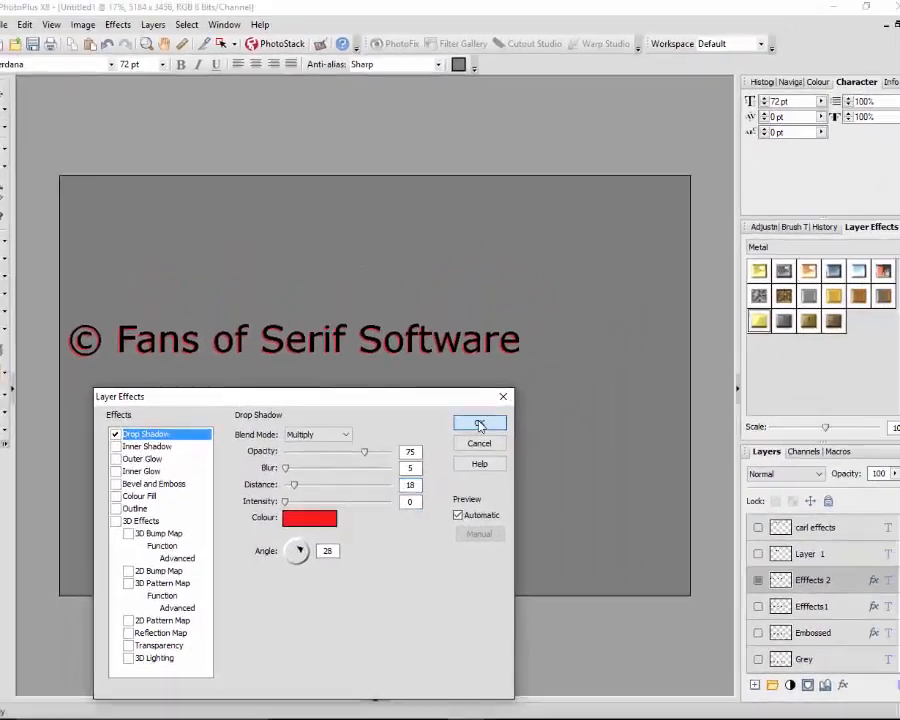
{"action": "left_click", "coordinate": [587, 347]}
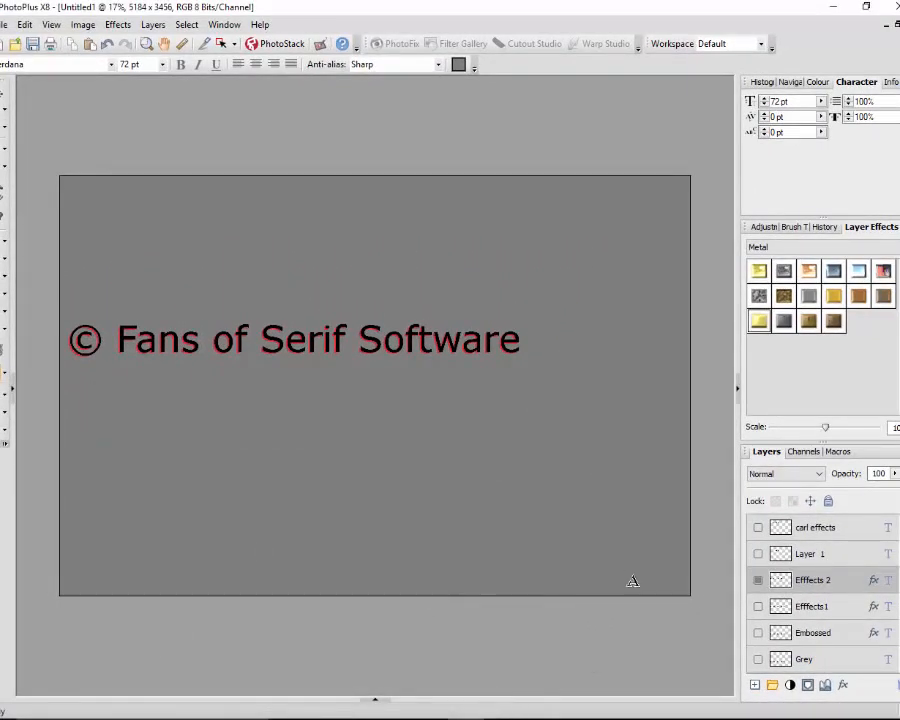
- Show the Black, White, Grey, Embossed, Efffects1, Layer 1 and author-name effects layers, then select the latter
{"action": "scroll", "coordinate": [786, 634], "scroll_direction": "down", "scroll_amount": 2}
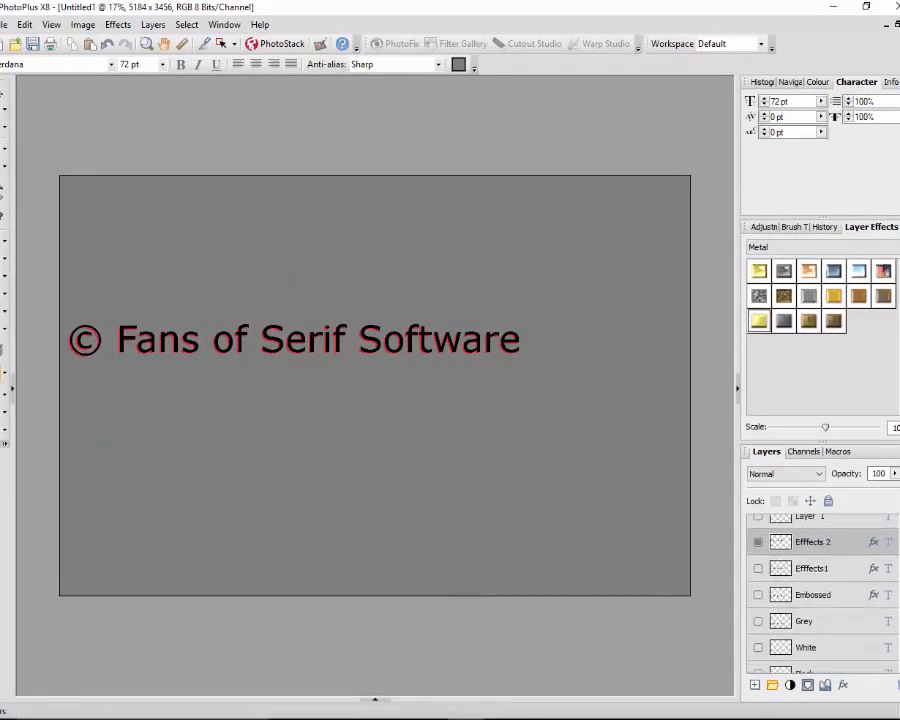
{"action": "scroll", "coordinate": [838, 632], "scroll_direction": "down", "scroll_amount": 1}
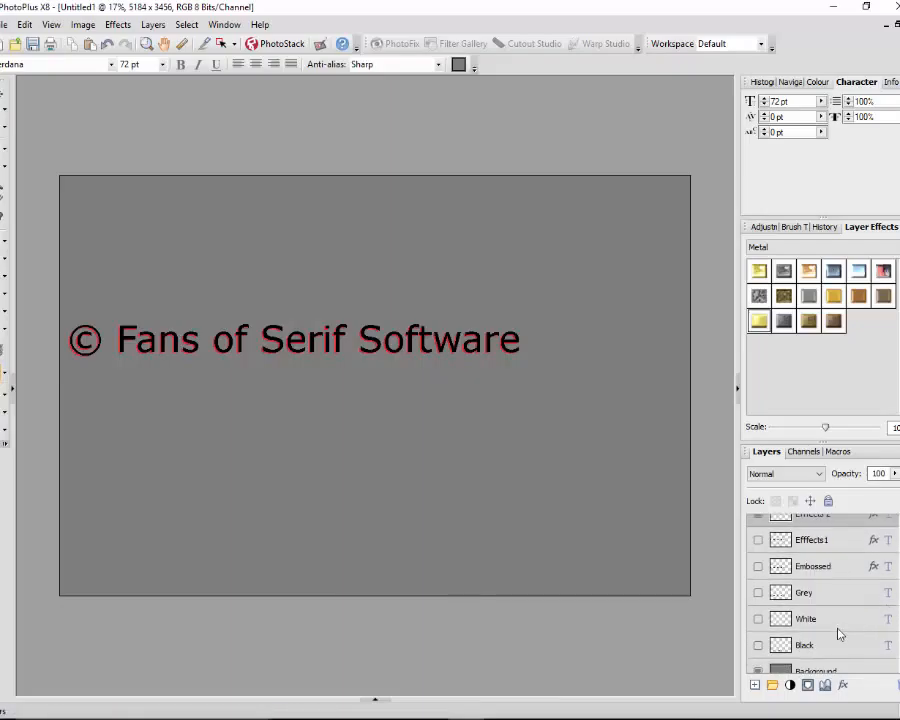
{"action": "left_click", "coordinate": [758, 645]}
{"action": "left_click", "coordinate": [758, 620]}
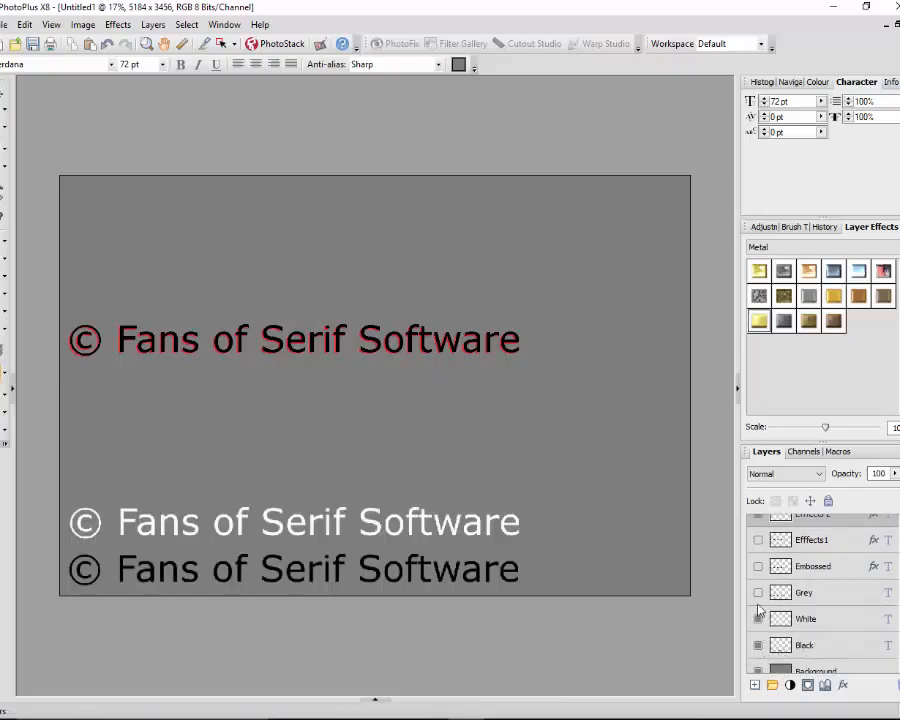
{"action": "left_click", "coordinate": [758, 593]}
{"action": "left_click", "coordinate": [759, 567]}
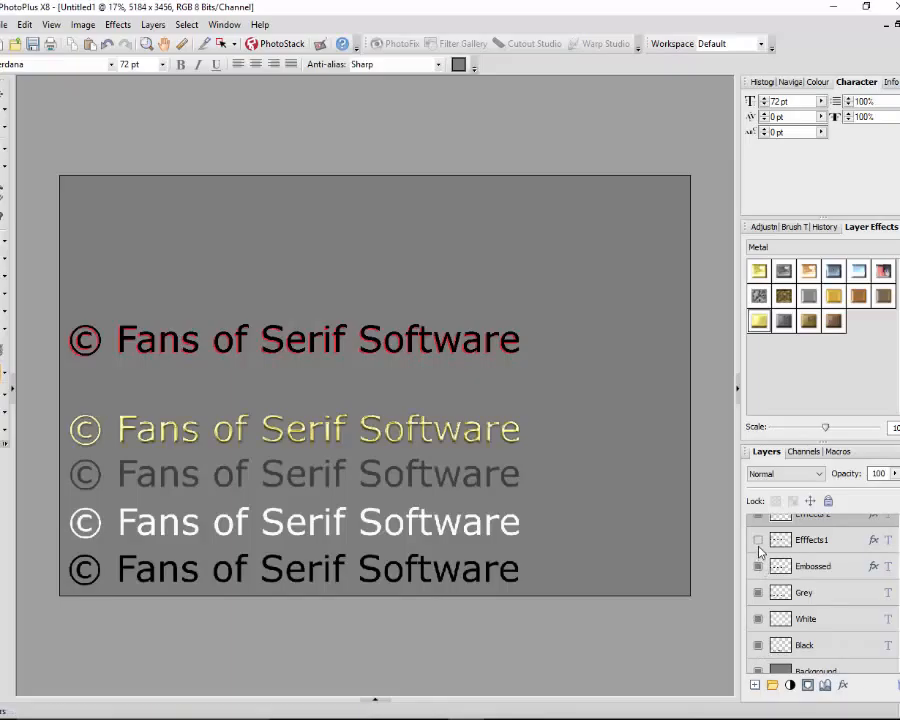
{"action": "left_click", "coordinate": [758, 541]}
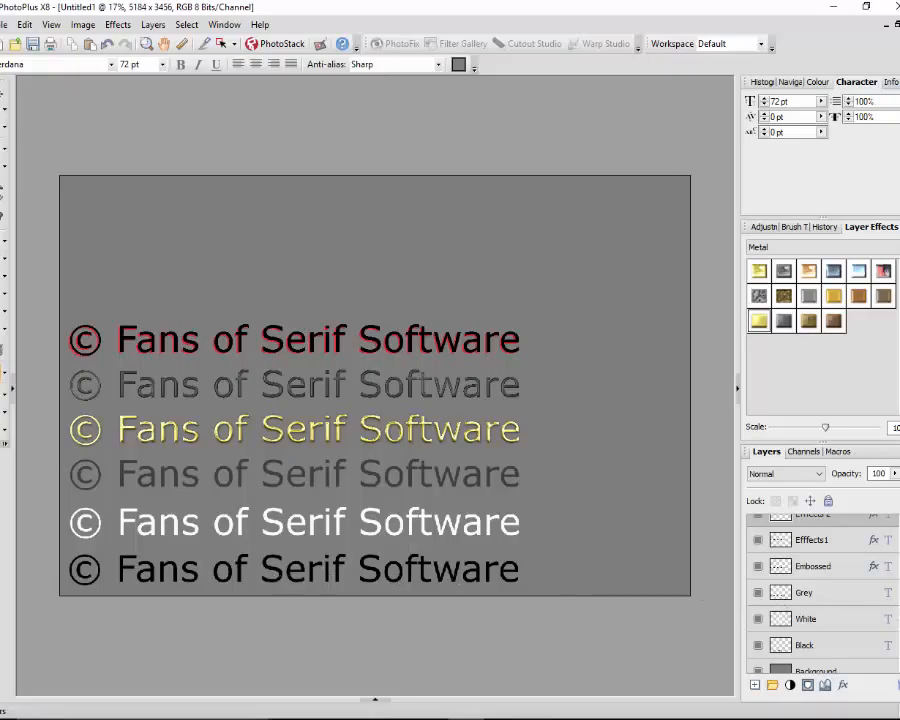
{"action": "scroll", "coordinate": [800, 580], "scroll_direction": "up", "scroll_amount": 3}
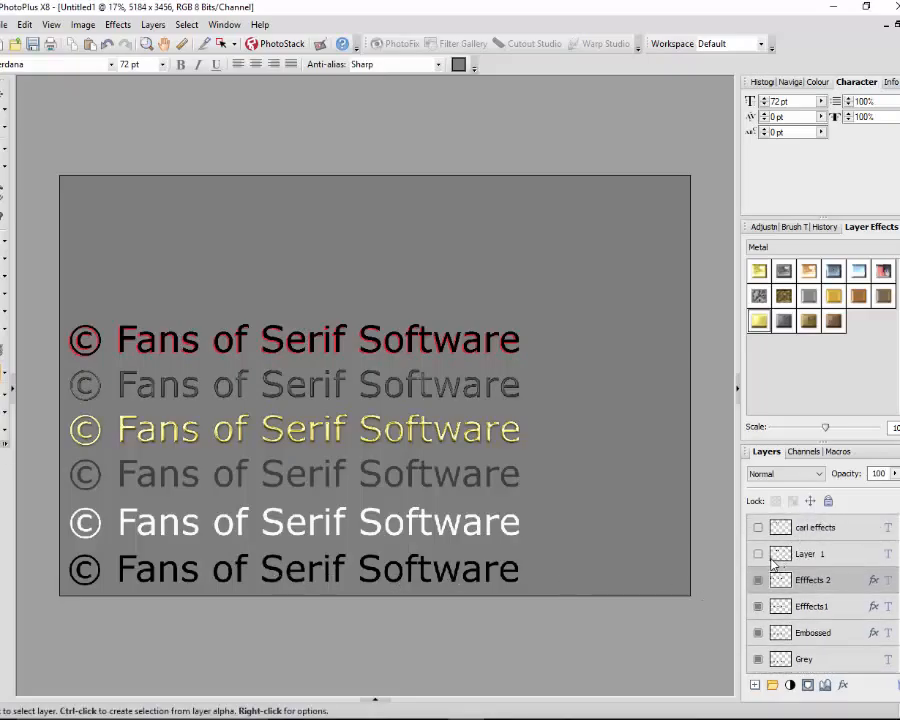
{"action": "left_click", "coordinate": [757, 553]}
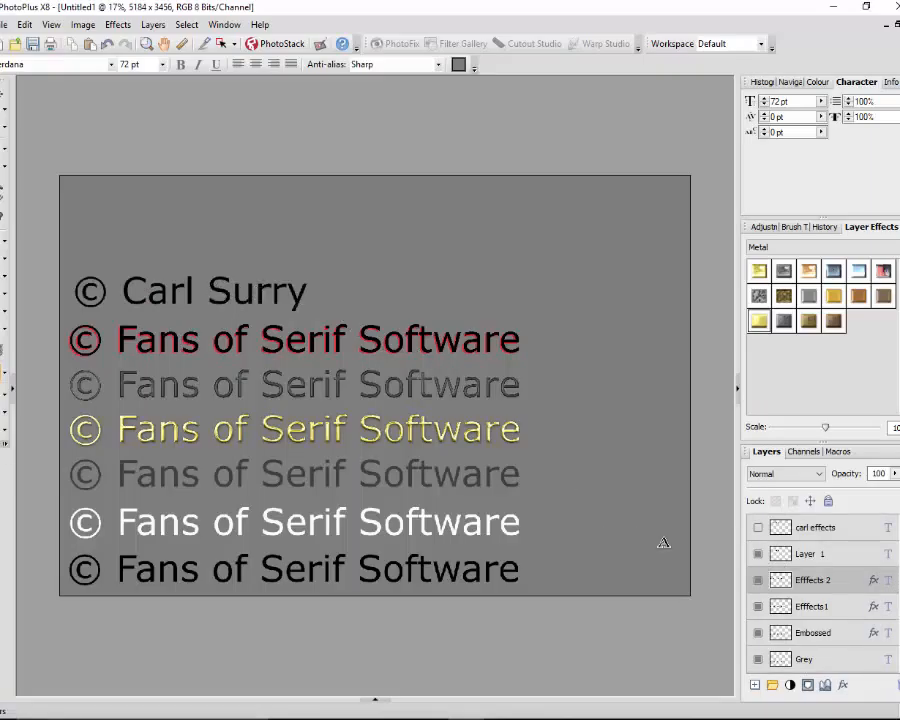
{"action": "left_click", "coordinate": [758, 528]}
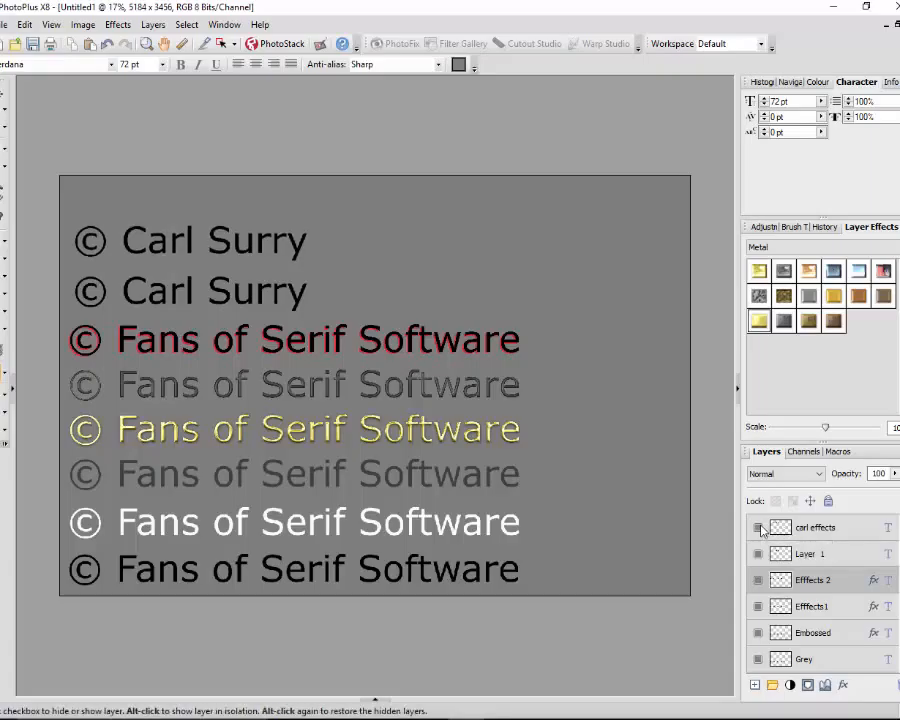
{"action": "left_click", "coordinate": [832, 533]}
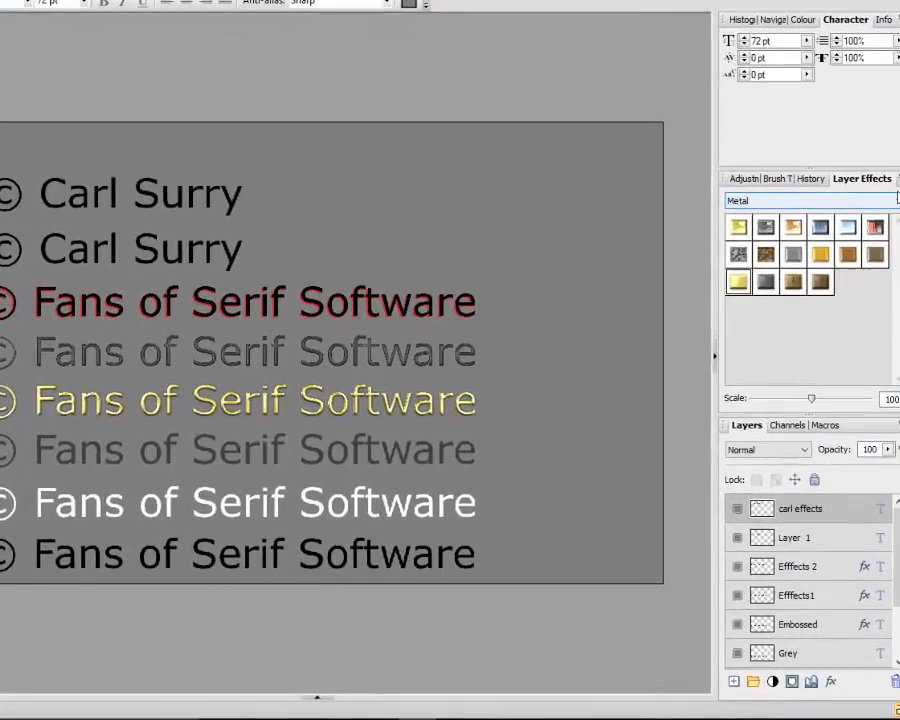
- Try several Designer-category presets on the top author-name text, finishing with the red preset
{"action": "left_click", "coordinate": [897, 200]}
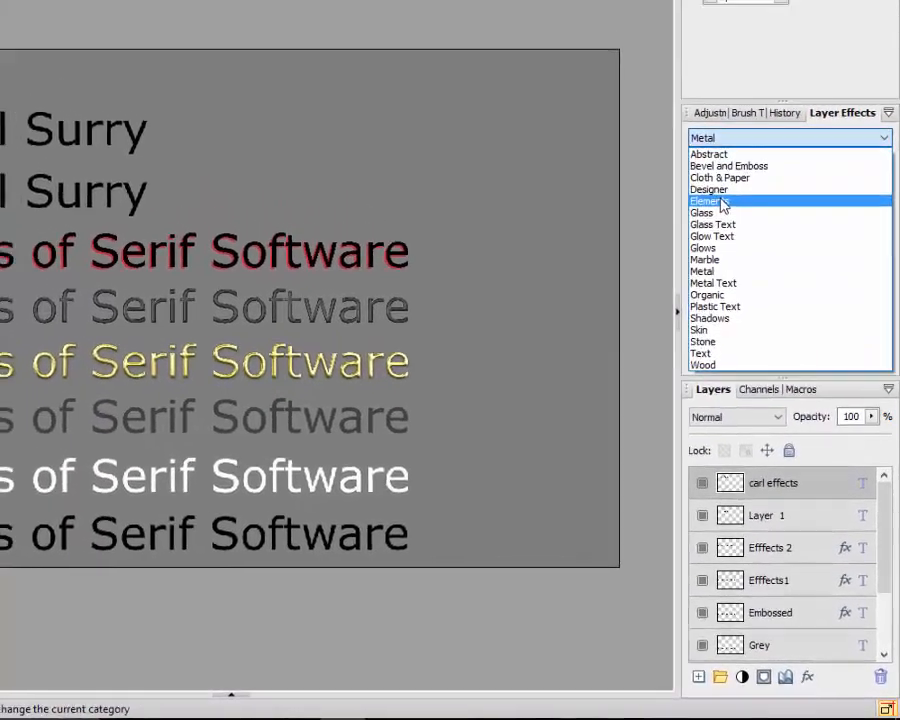
{"action": "left_click", "coordinate": [726, 189]}
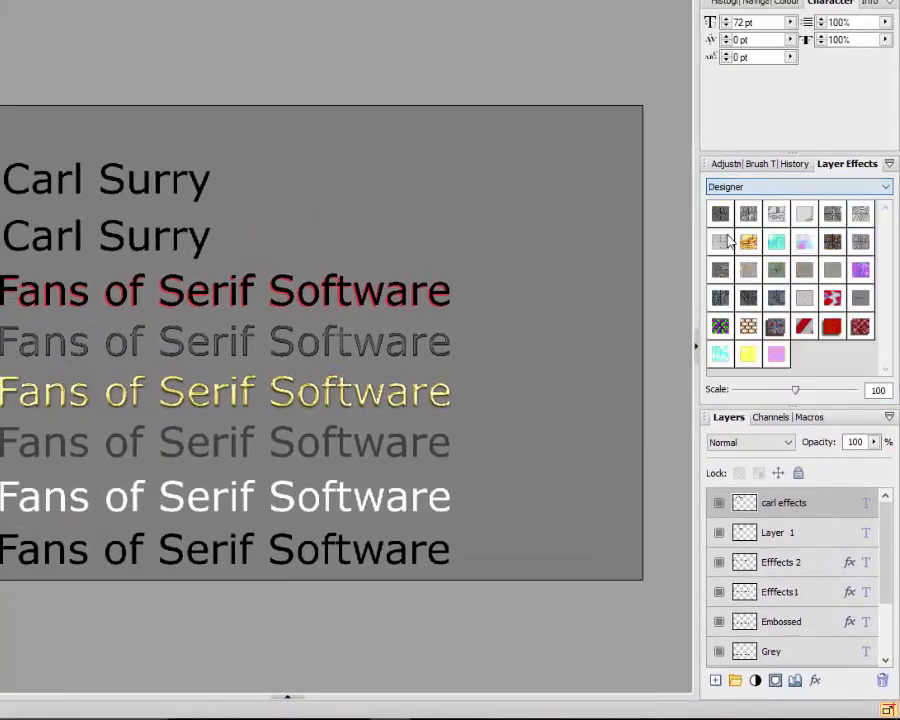
{"action": "left_click", "coordinate": [832, 299]}
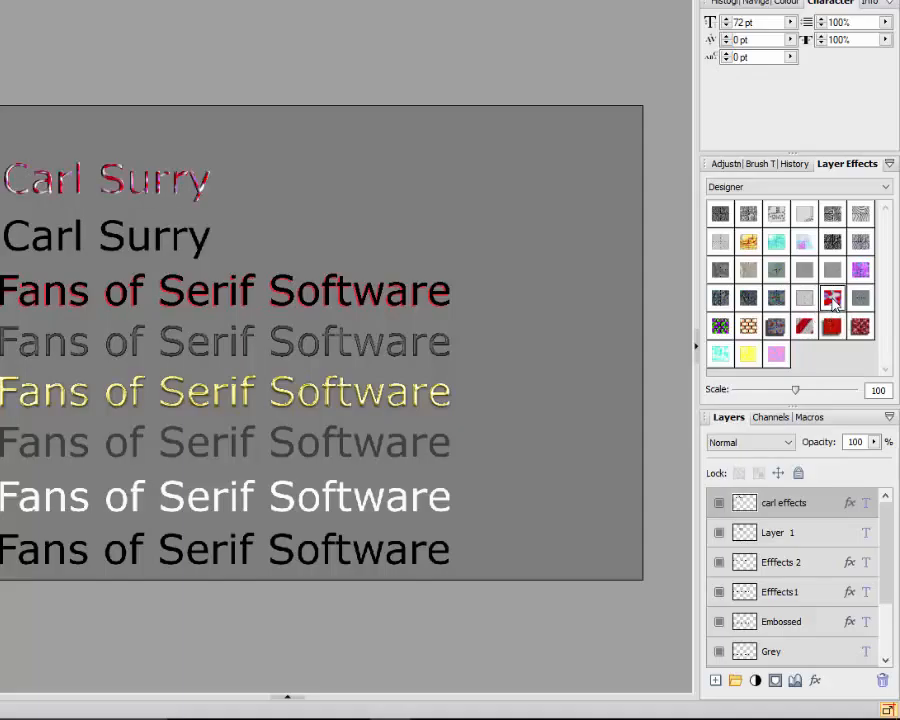
{"action": "left_click", "coordinate": [748, 326]}
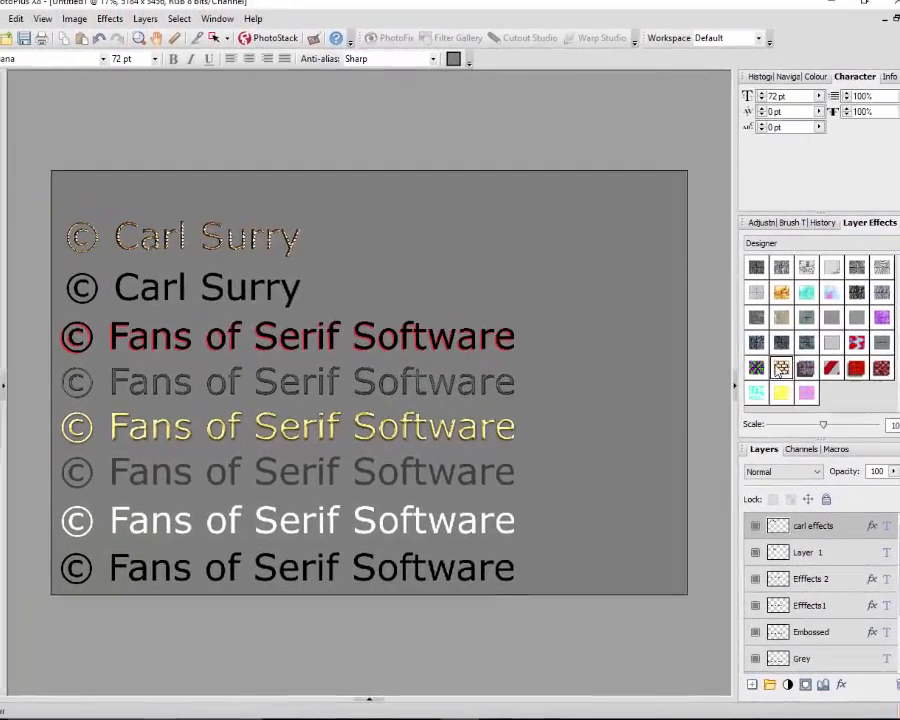
{"action": "left_click", "coordinate": [756, 342]}
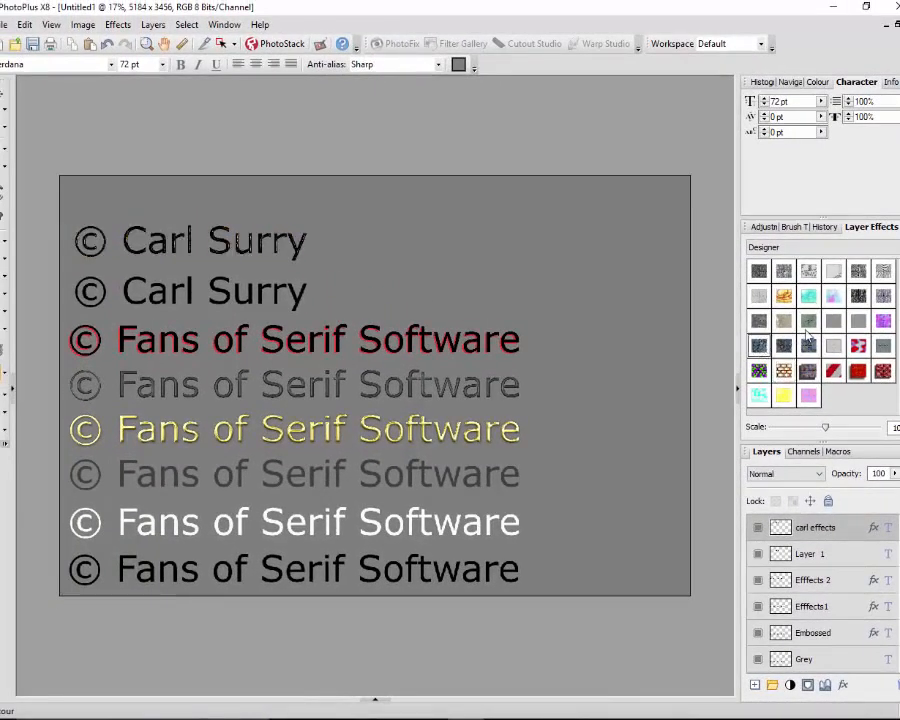
{"action": "left_click", "coordinate": [784, 297]}
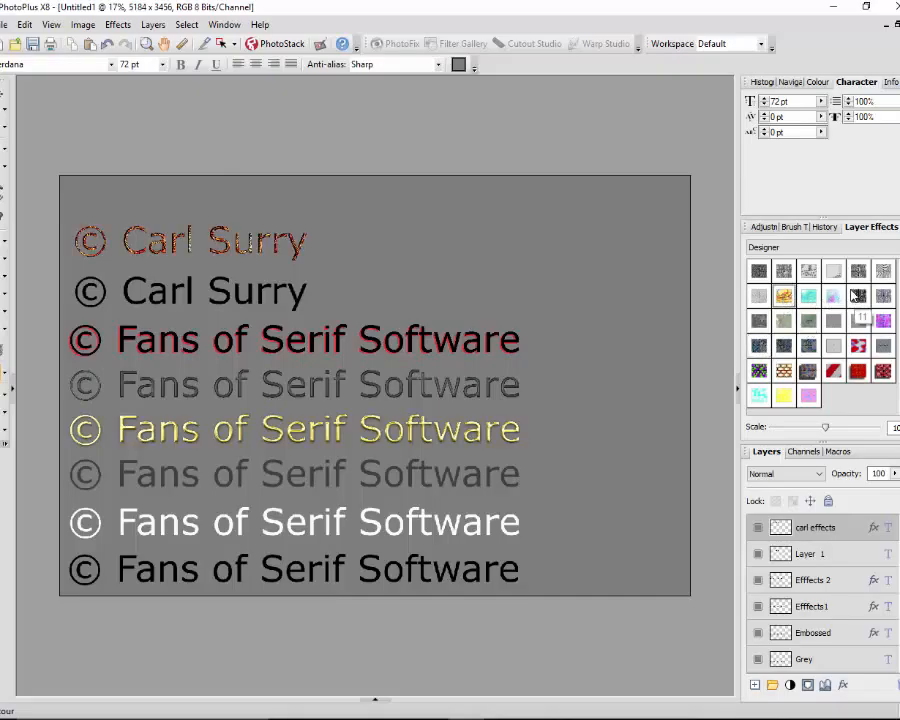
{"action": "left_click", "coordinate": [810, 274]}
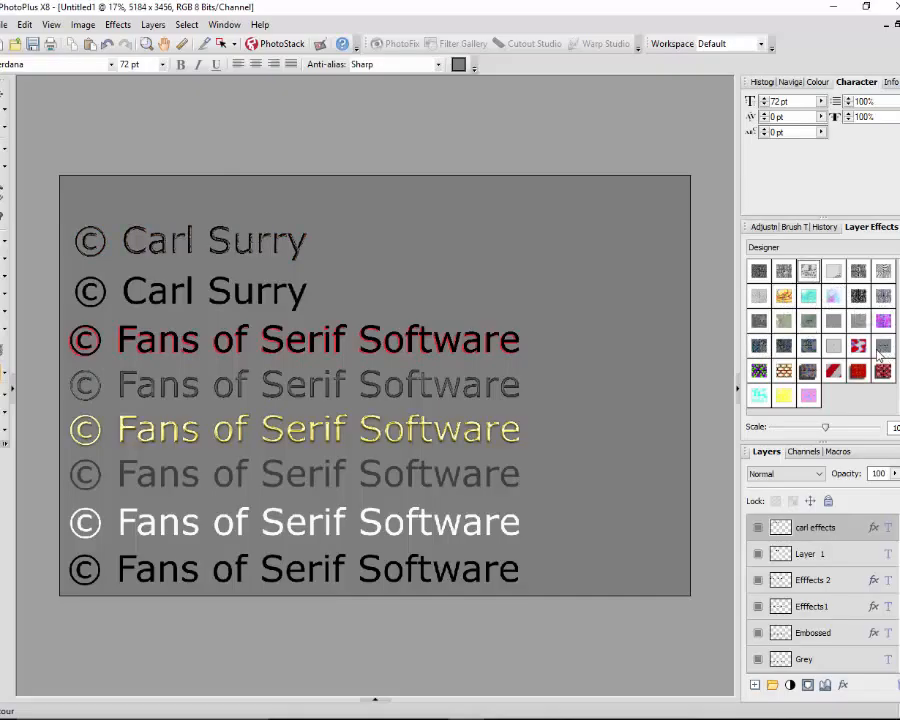
{"action": "left_click", "coordinate": [858, 372]}
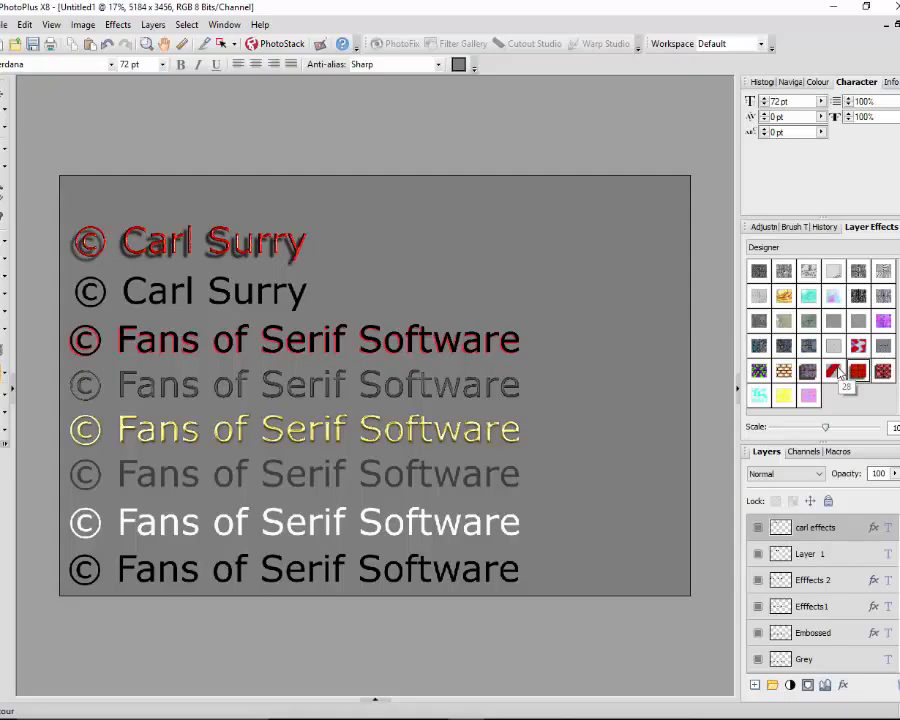
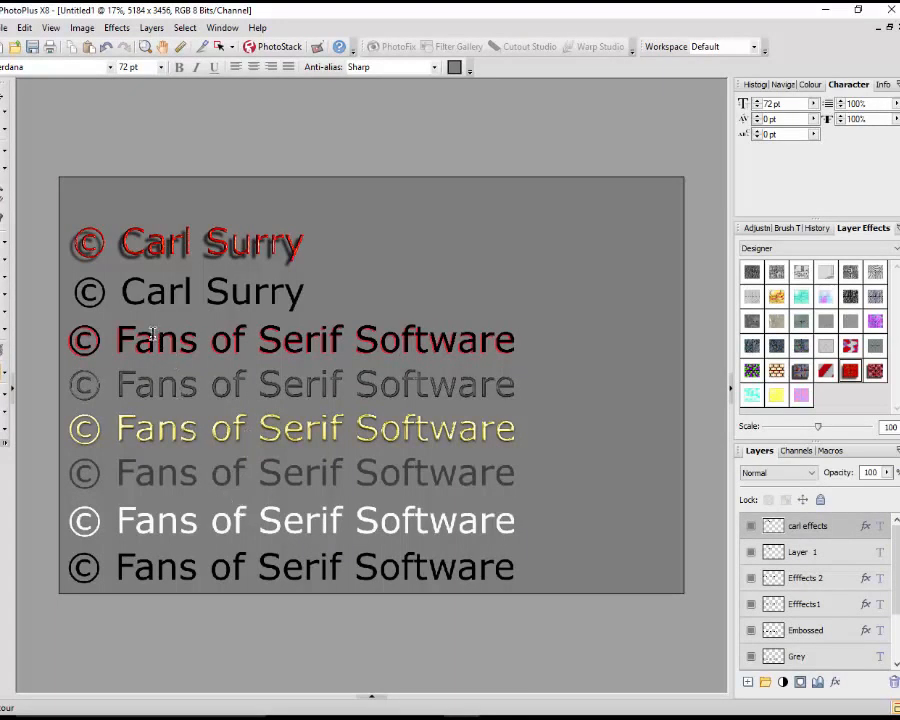
- Save the document under the name logos-set-up as a PhotoPlus .Spp file
{"action": "left_click", "coordinate": [3, 28]}
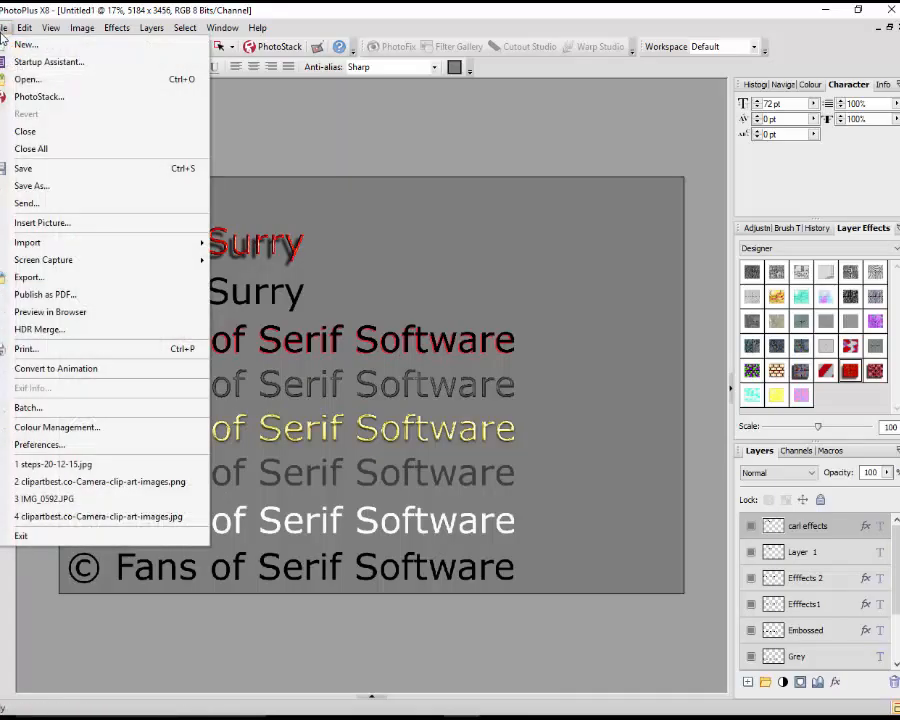
{"action": "left_click", "coordinate": [35, 190]}
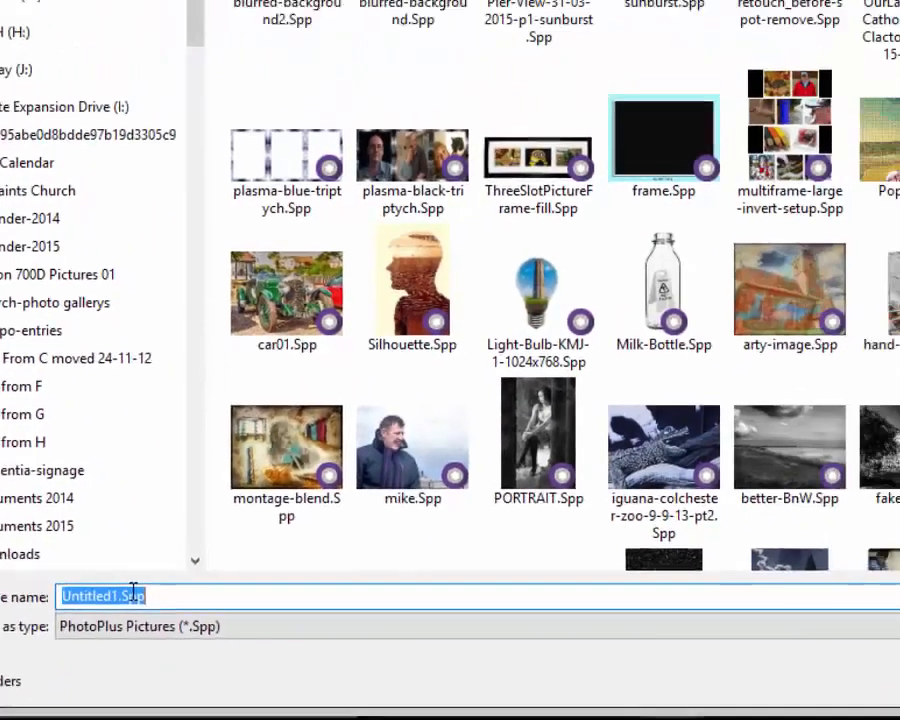
{"action": "type", "text": "logo"}
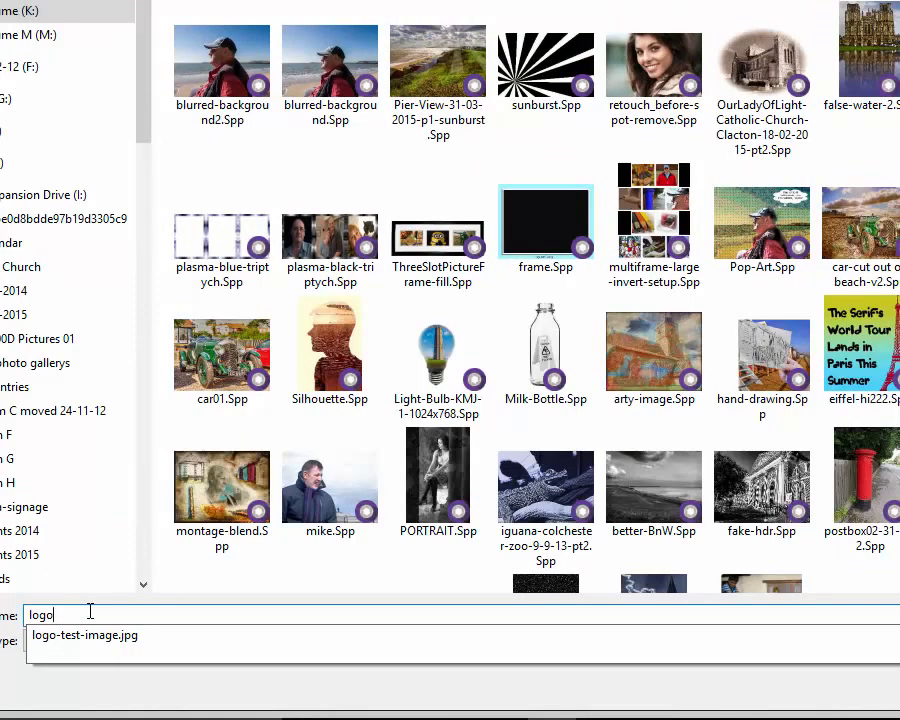
{"action": "type", "text": "s-set-up"}
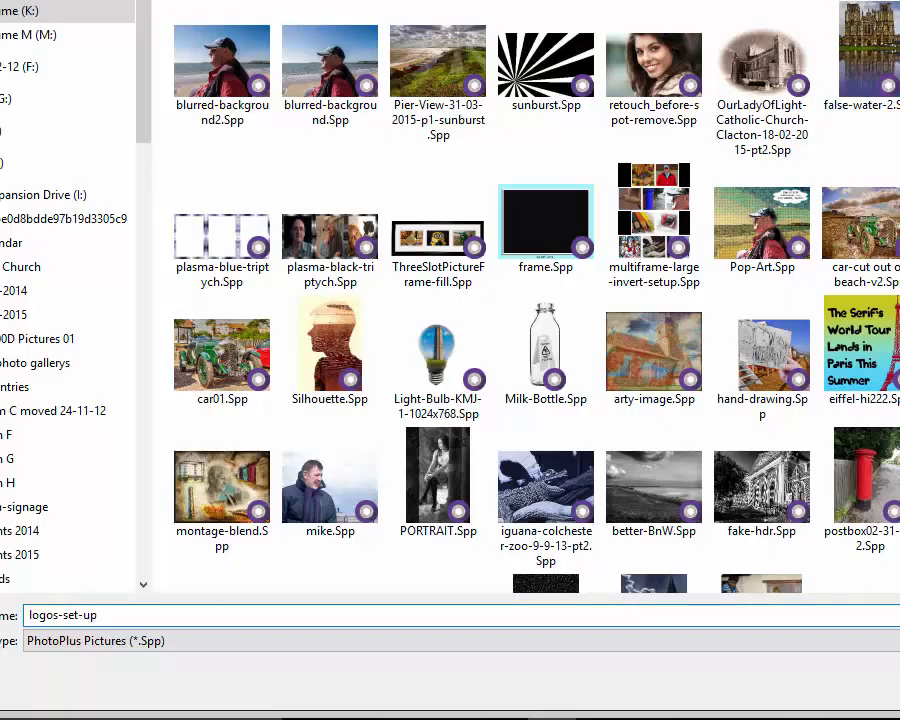
{"action": "key", "text": "Return"}
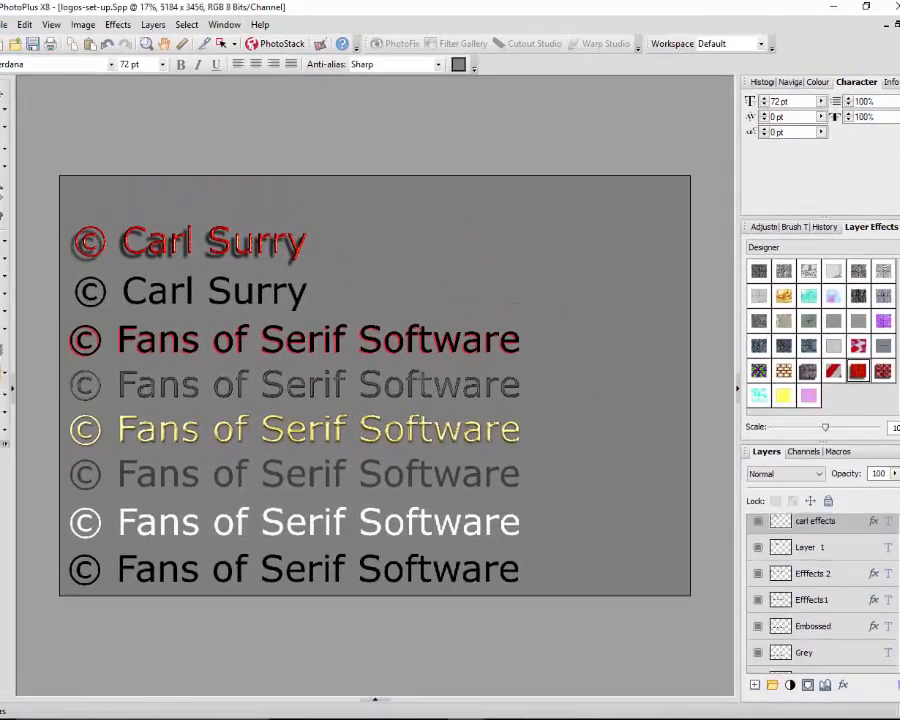
- Hide the black, white and grey Fans of Serif Software lines plus the embossed and grey effects lines
{"action": "scroll", "coordinate": [820, 593], "scroll_direction": "down", "scroll_amount": 2}
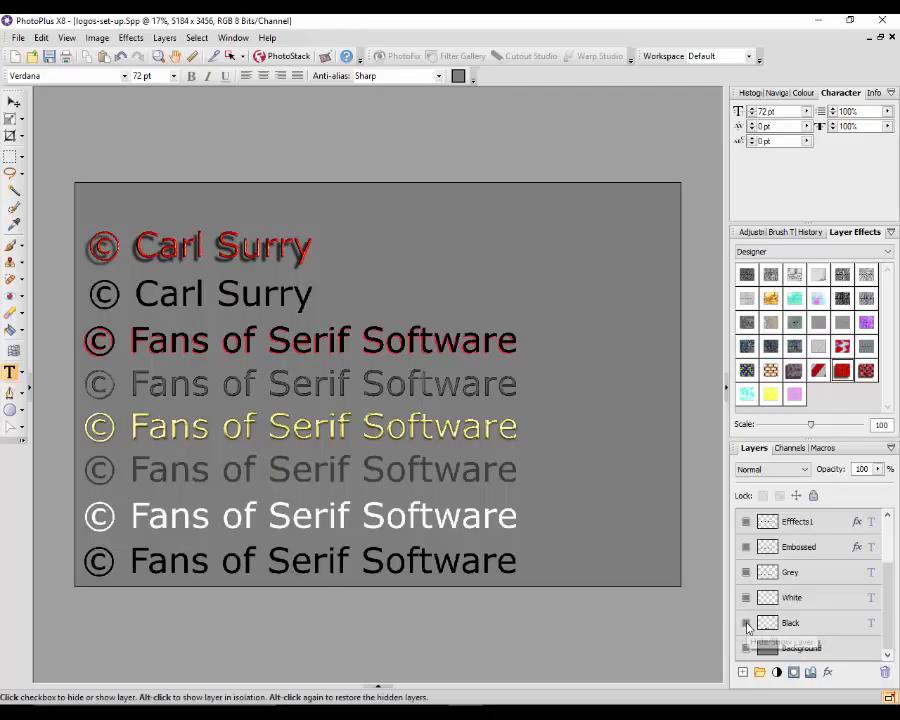
{"action": "left_click", "coordinate": [745, 622]}
{"action": "left_click", "coordinate": [745, 597]}
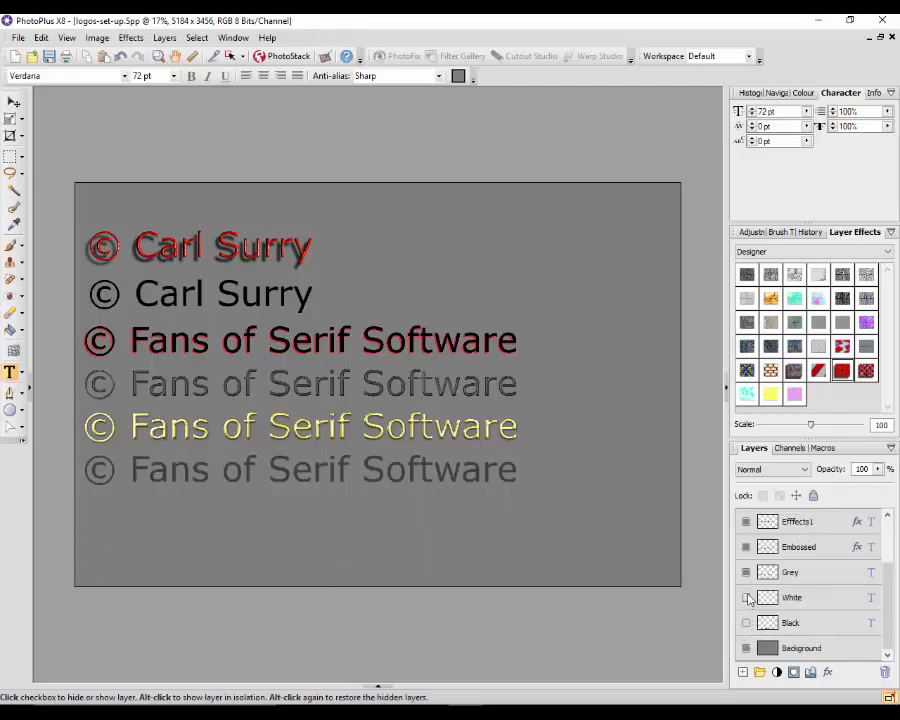
{"action": "left_click", "coordinate": [746, 572]}
{"action": "left_click", "coordinate": [746, 547]}
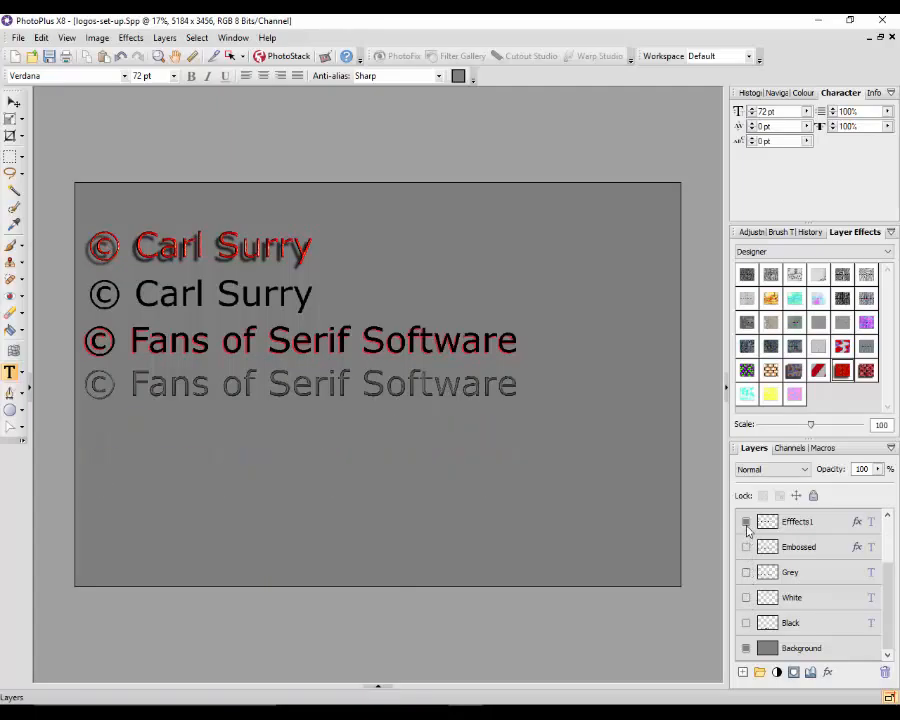
{"action": "left_click", "coordinate": [745, 521]}
{"action": "scroll", "coordinate": [889, 585], "scroll_direction": "up", "scroll_amount": 3}
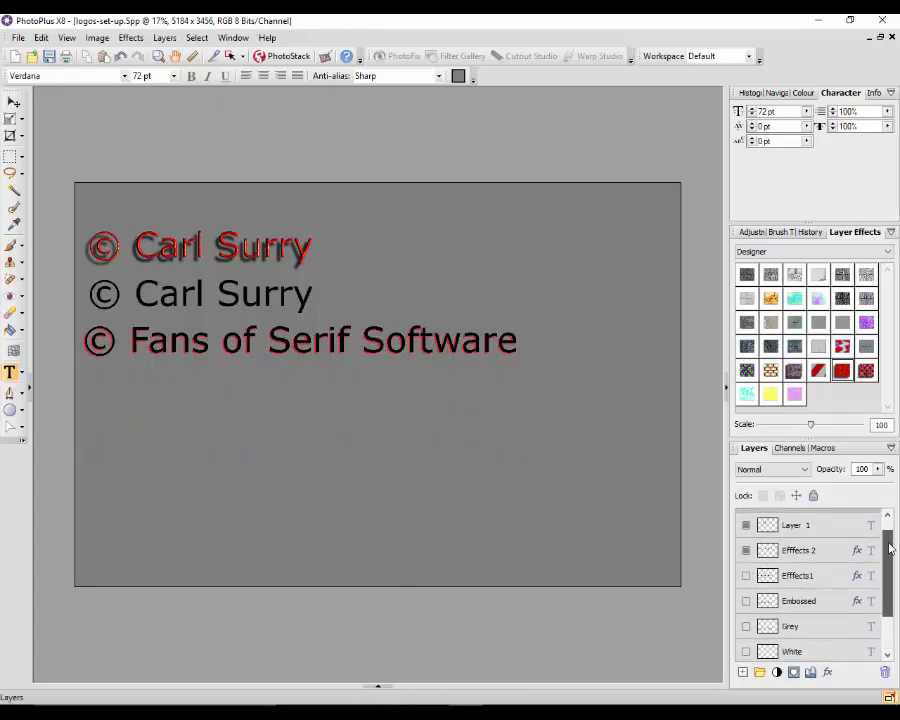
{"action": "left_click", "coordinate": [745, 571]}
{"action": "left_click", "coordinate": [745, 547]}
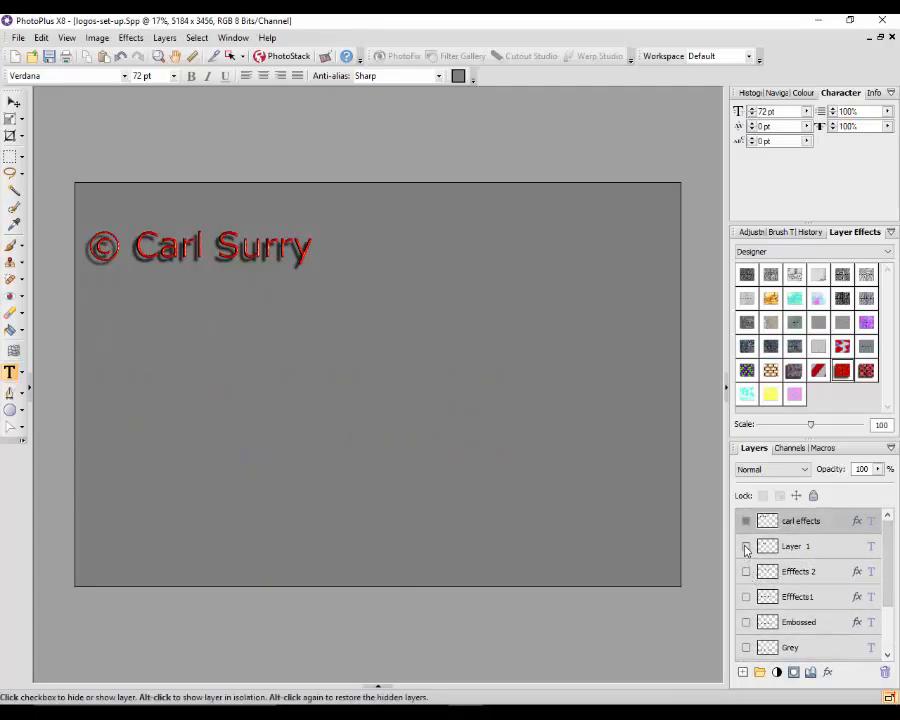
{"action": "left_click", "coordinate": [745, 526]}
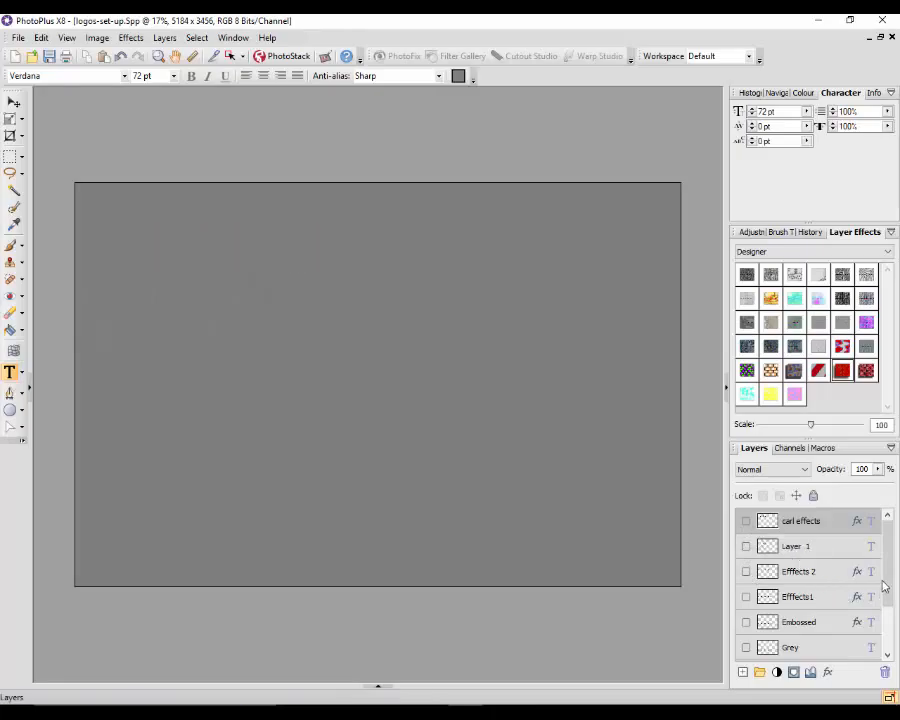
{"action": "scroll", "coordinate": [886, 597], "scroll_direction": "down", "scroll_amount": 1}
{"action": "scroll", "coordinate": [886, 600], "scroll_direction": "down", "scroll_amount": 1}
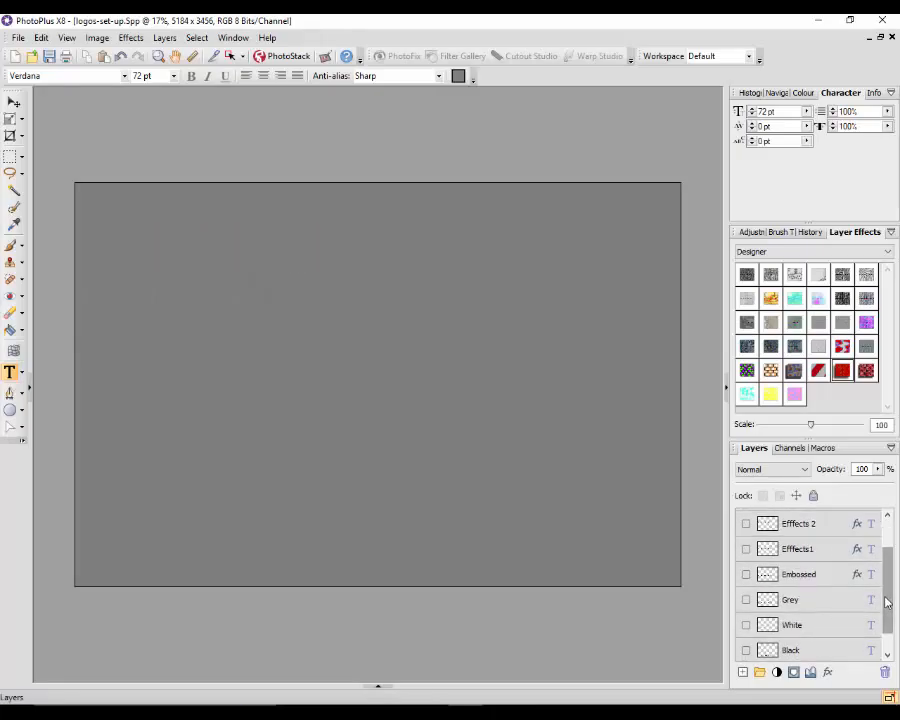
{"action": "scroll", "coordinate": [888, 605], "scroll_direction": "down", "scroll_amount": 1}
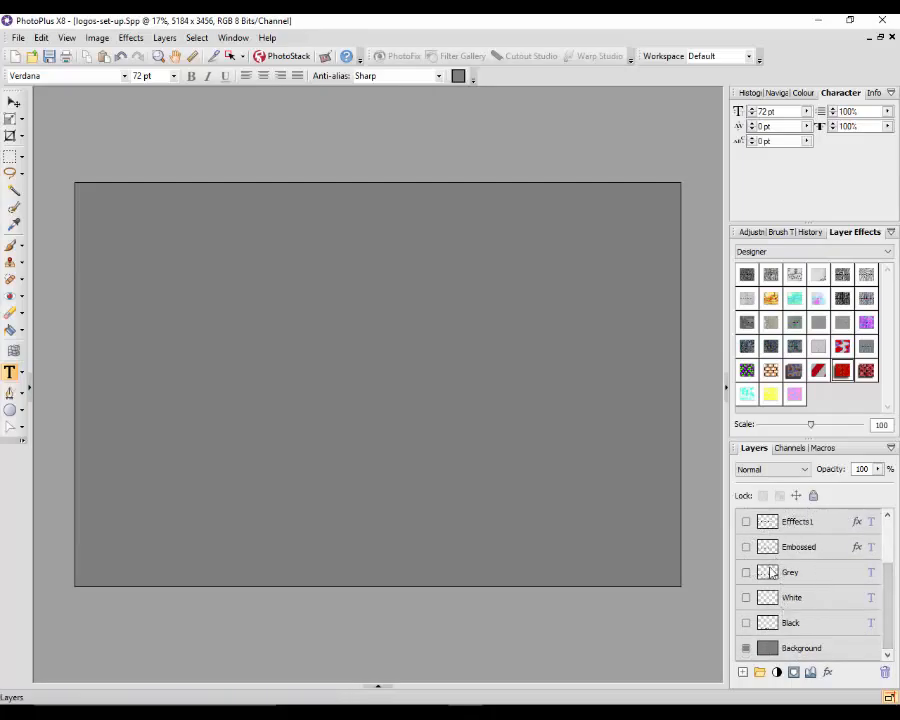
{"action": "left_click", "coordinate": [835, 653]}
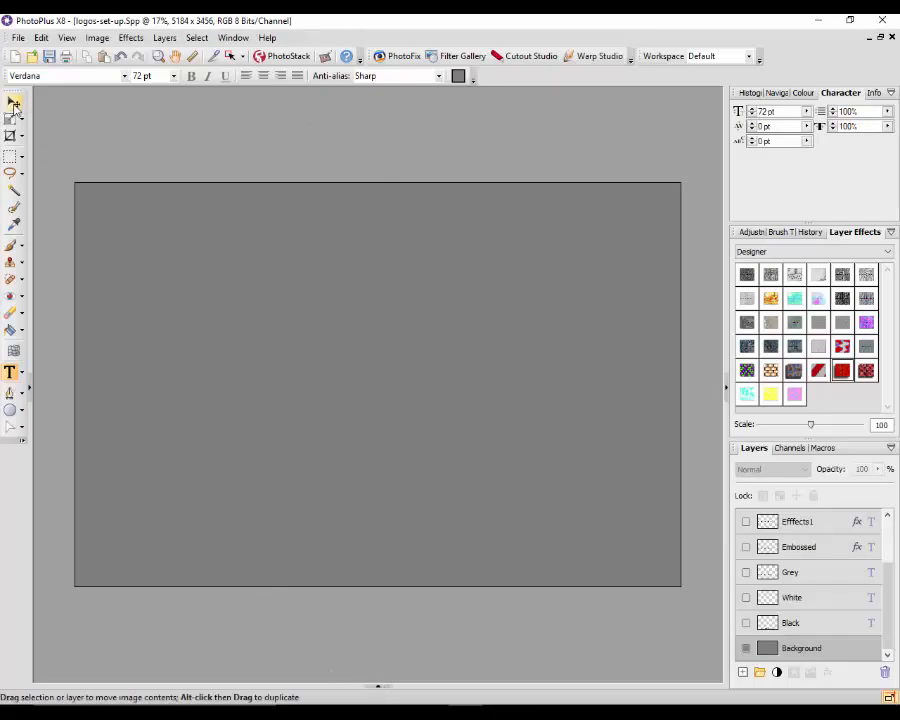
- Switch to the moonlit beach photo IMG_0592.JPG with rectangular selection active
{"action": "left_click", "coordinate": [11, 156]}
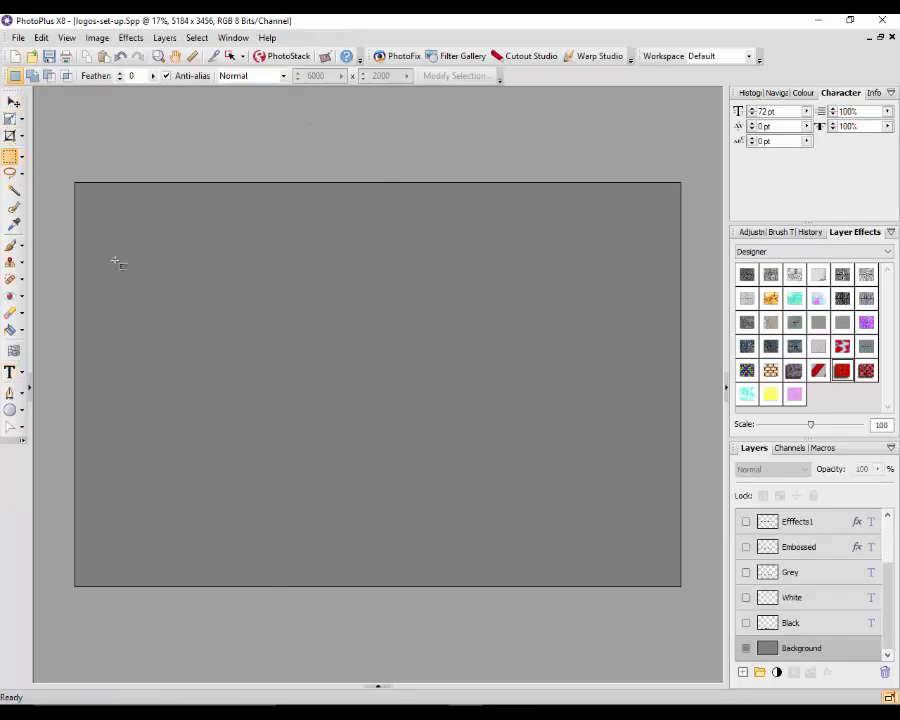
{"action": "left_click", "coordinate": [377, 688]}
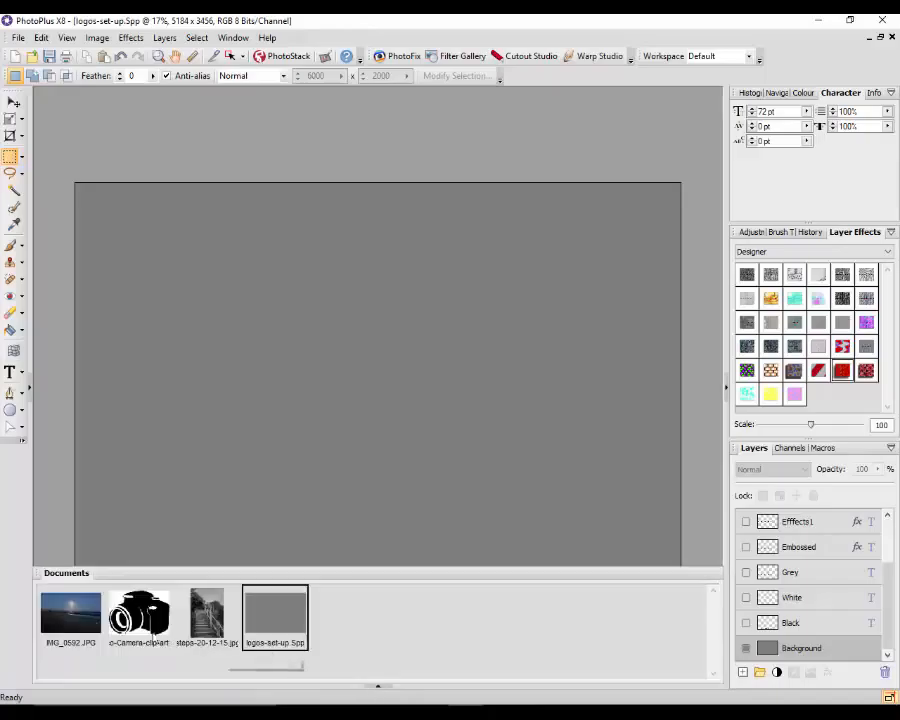
{"action": "left_click", "coordinate": [73, 616]}
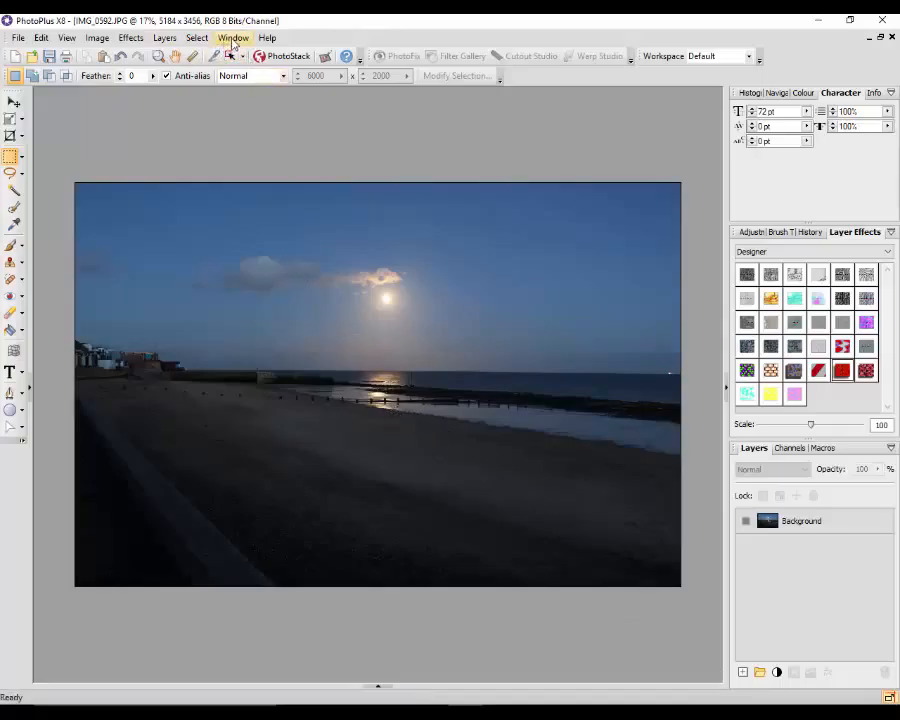
- Select the whole beach photo twice, cancelling the selection each time
{"action": "left_click", "coordinate": [196, 38]}
{"action": "left_click", "coordinate": [211, 55]}
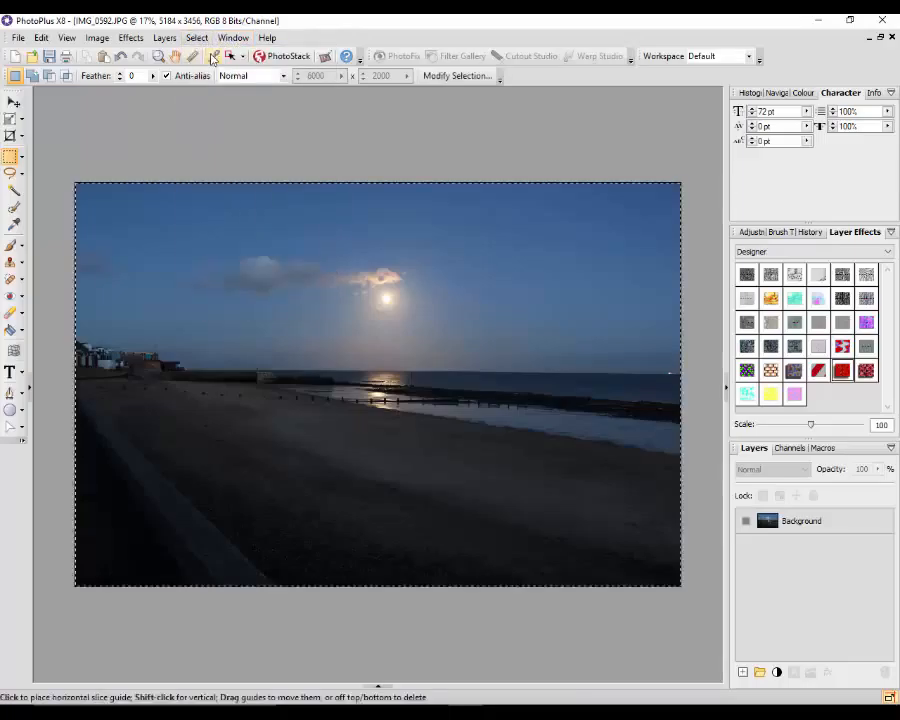
{"action": "left_click", "coordinate": [41, 38]}
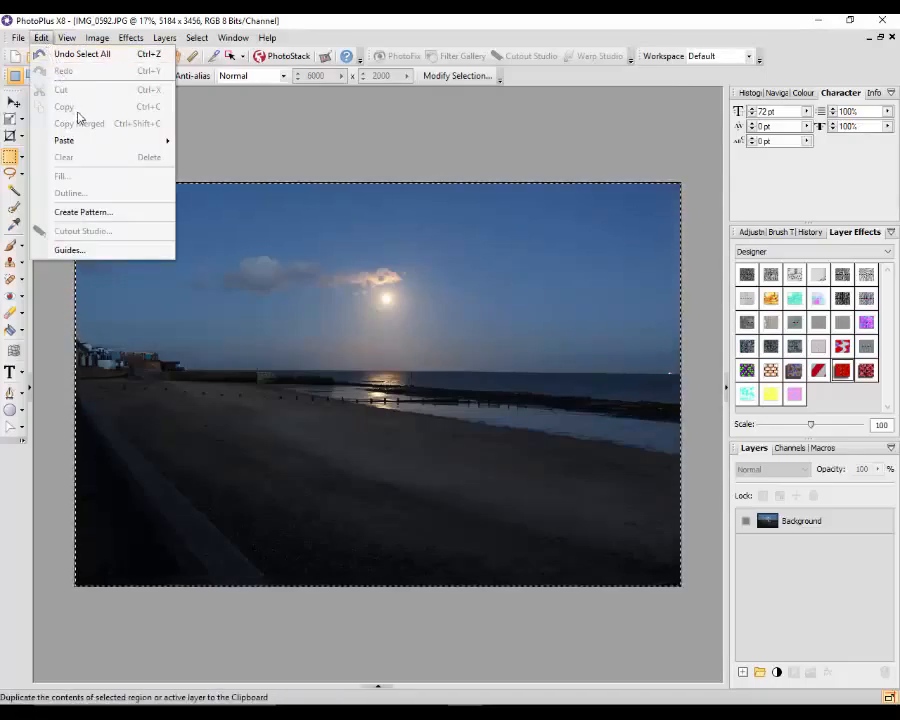
{"action": "left_click", "coordinate": [253, 104]}
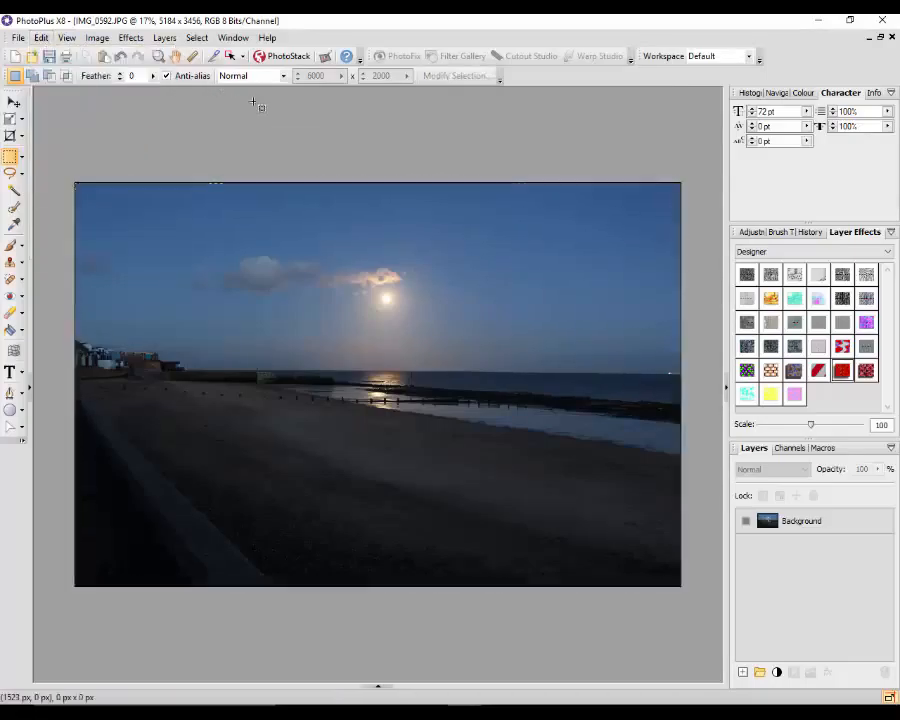
{"action": "left_click", "coordinate": [197, 38]}
{"action": "left_click", "coordinate": [215, 53]}
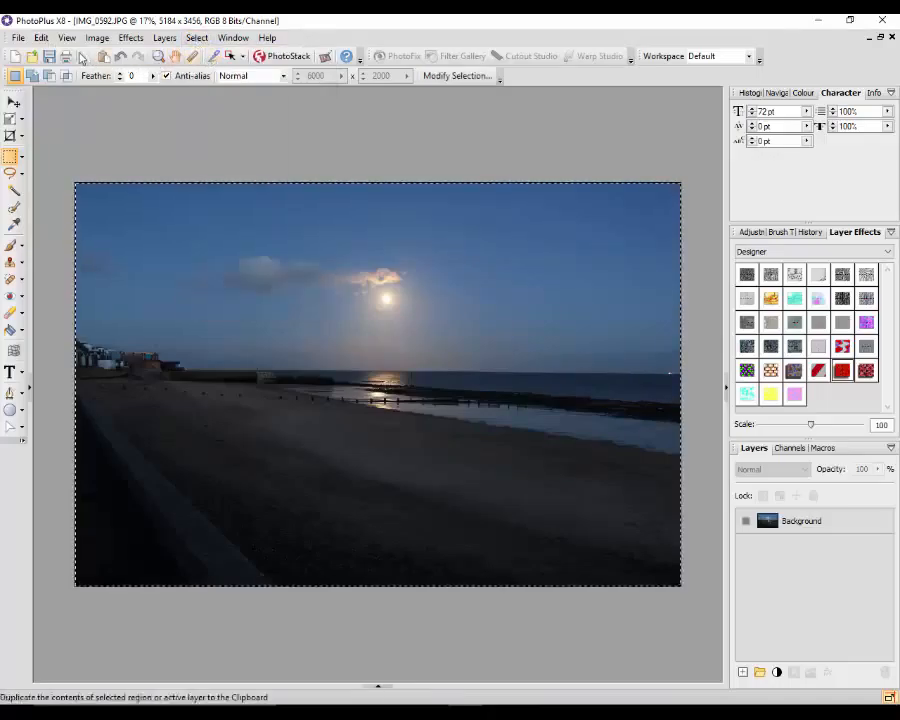
{"action": "left_click", "coordinate": [42, 38]}
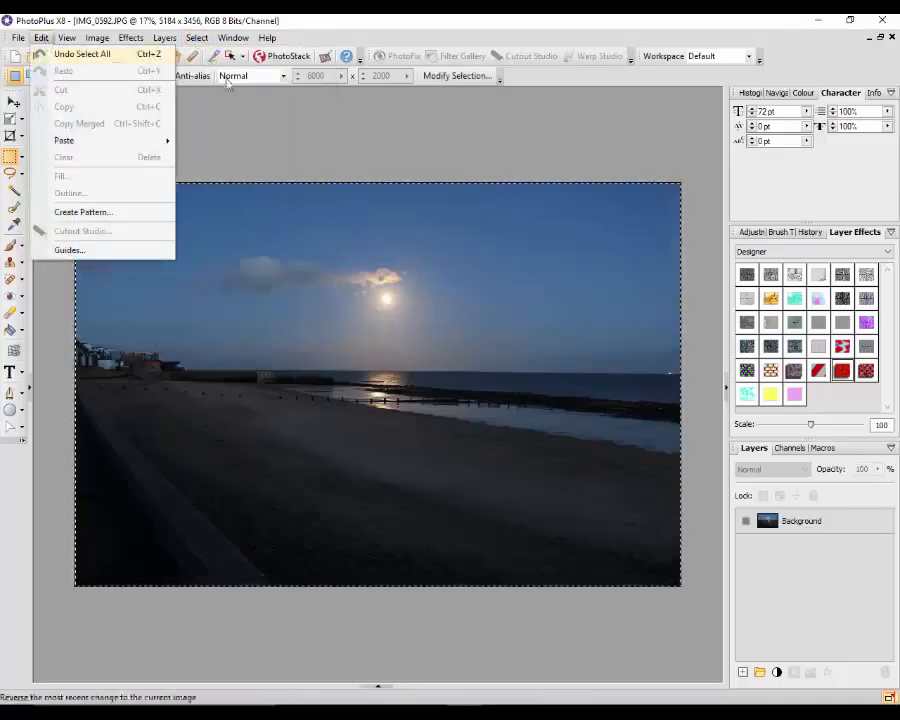
{"action": "left_click", "coordinate": [449, 140]}
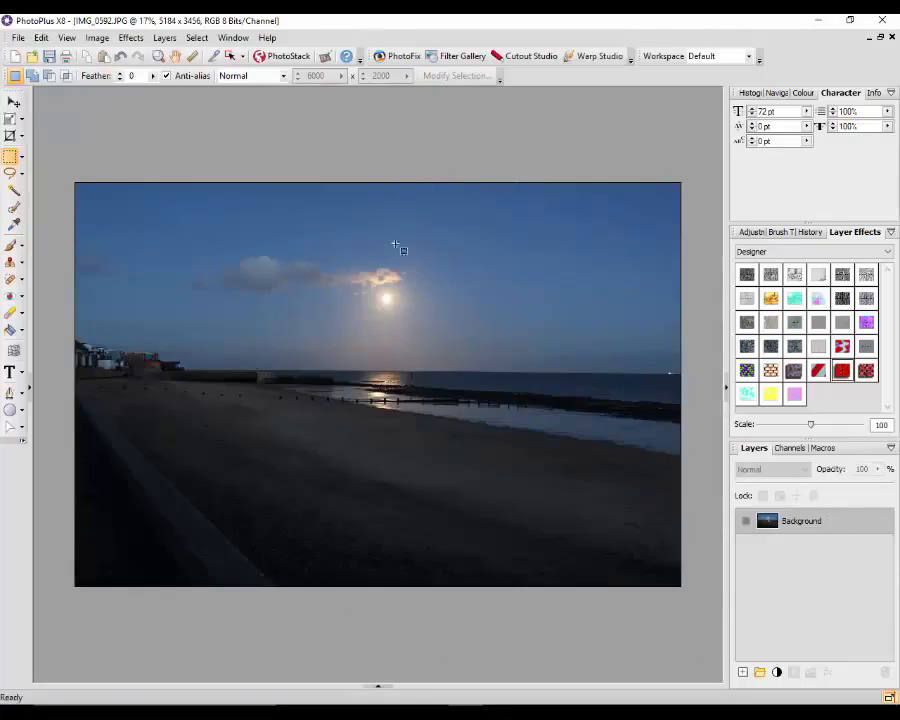
- Select all of the beach photo, copy it, and return to logos-set-up.Spp
{"action": "left_click", "coordinate": [196, 38]}
{"action": "left_click", "coordinate": [215, 55]}
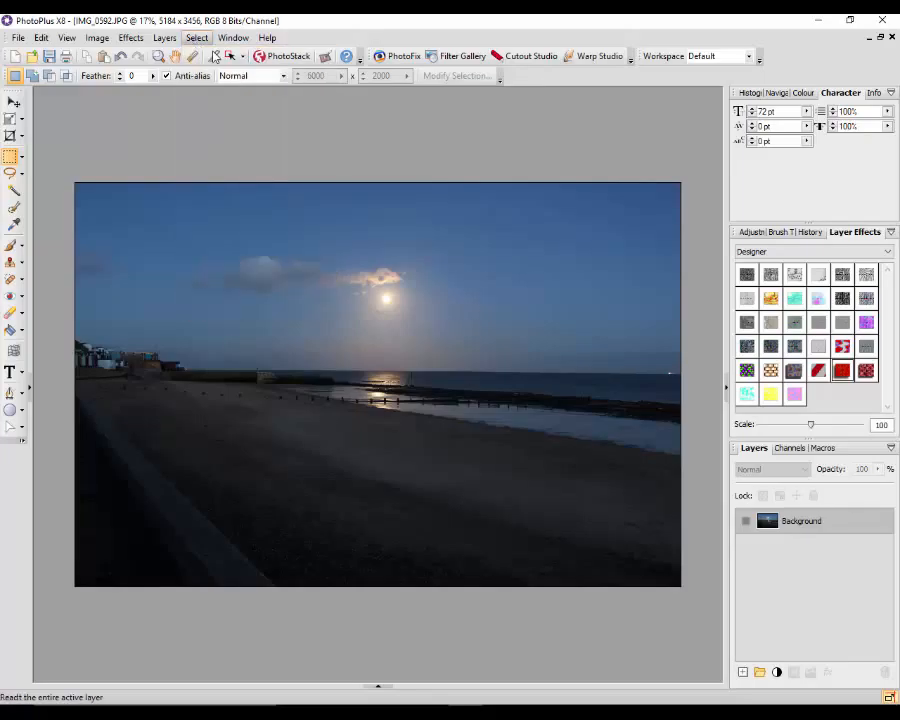
{"action": "left_click", "coordinate": [40, 38]}
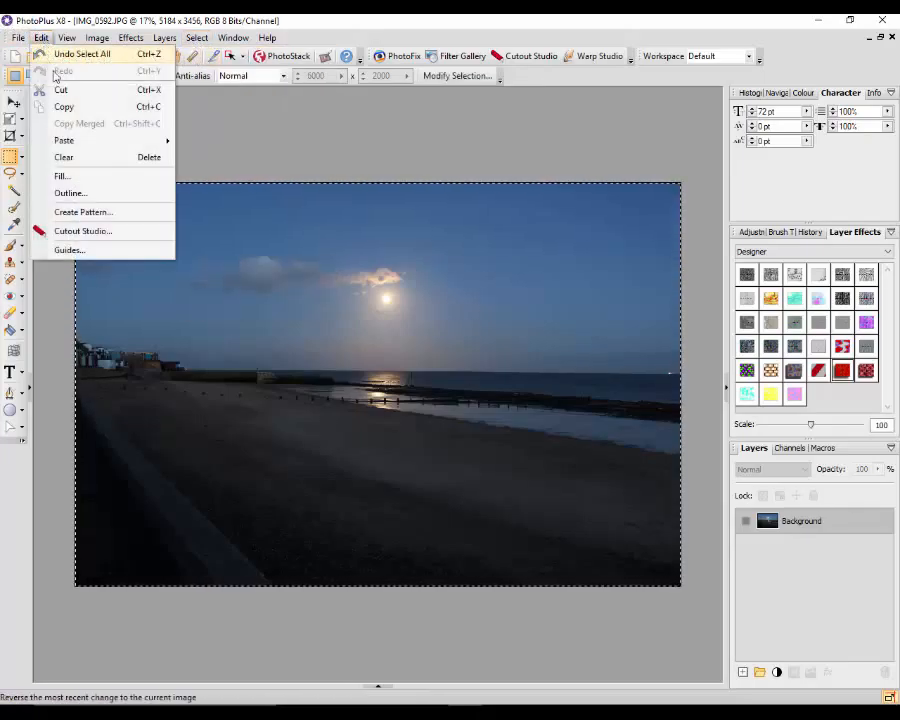
{"action": "left_click", "coordinate": [70, 112]}
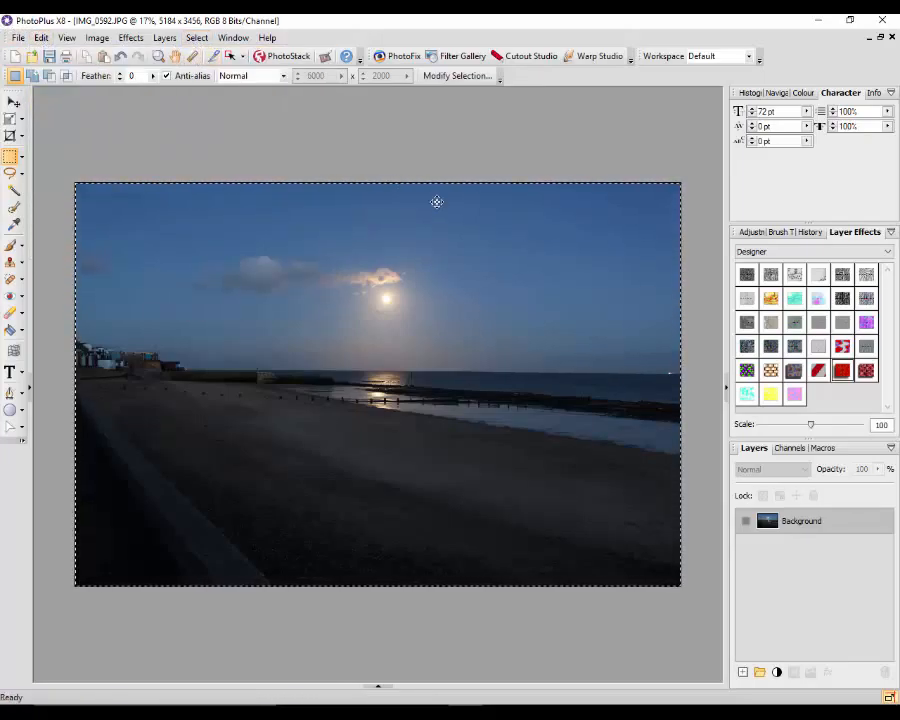
{"action": "left_click", "coordinate": [377, 689]}
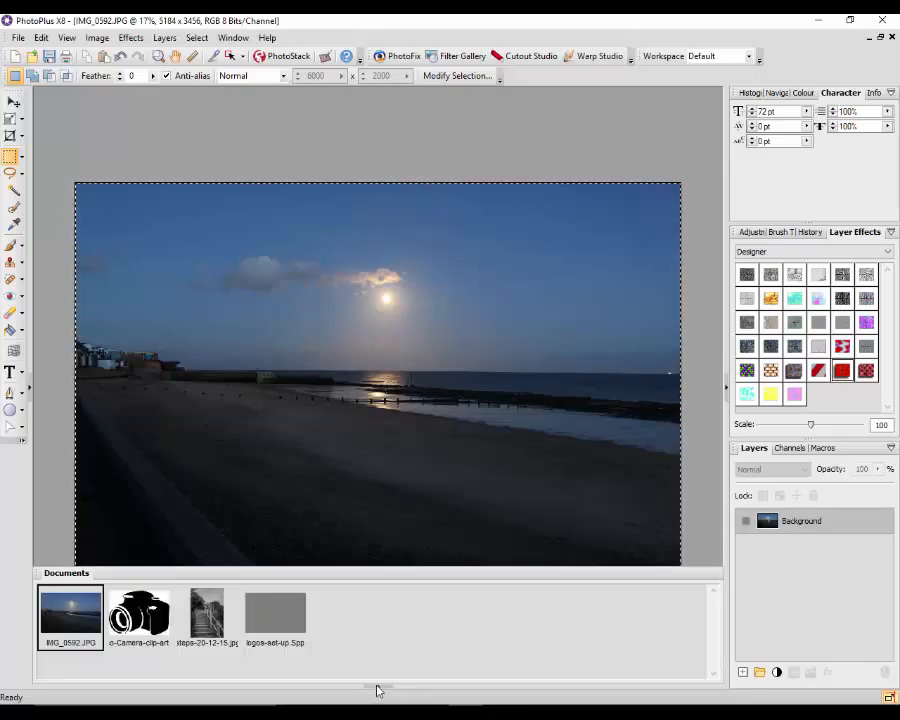
{"action": "left_click", "coordinate": [288, 627]}
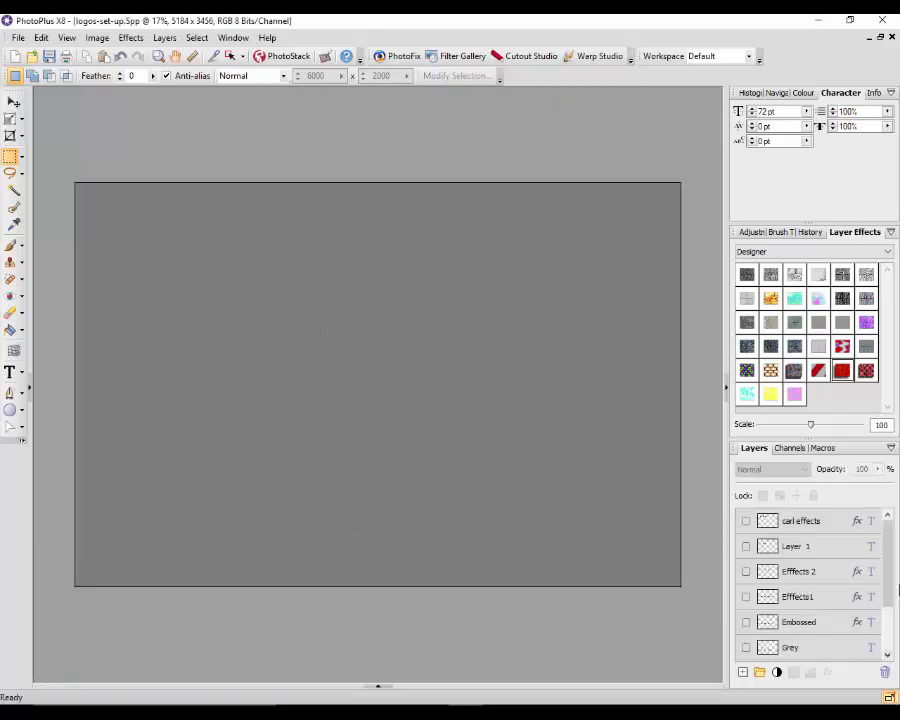
- Paste the copied beach photo into logos-set-up.Spp as new Layer 2
{"action": "left_click_drag", "start_coordinate": [883, 536], "coordinate": [887, 607]}
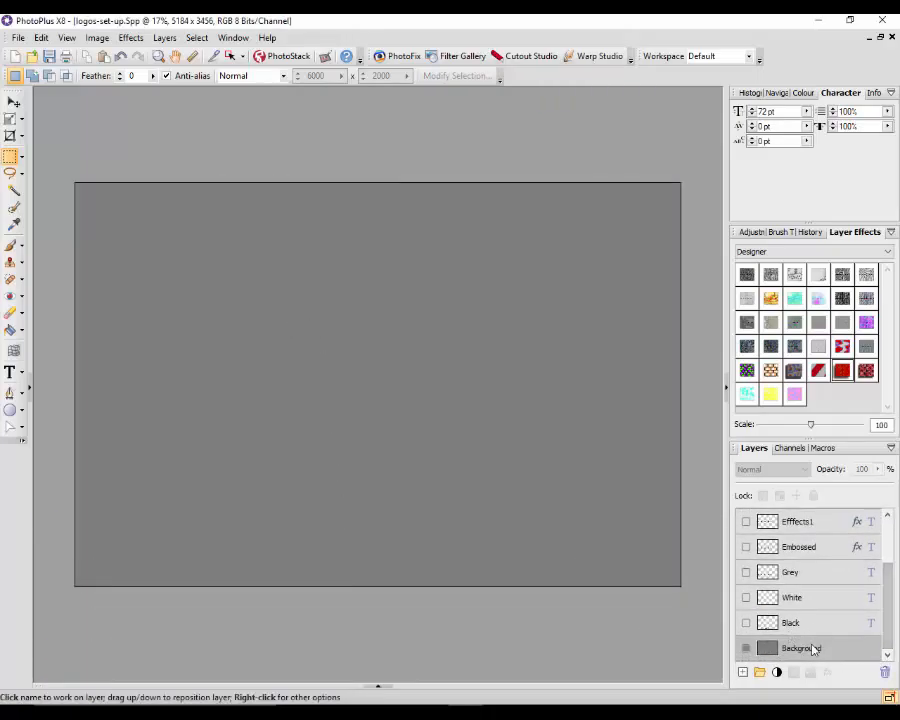
{"action": "left_click", "coordinate": [44, 40]}
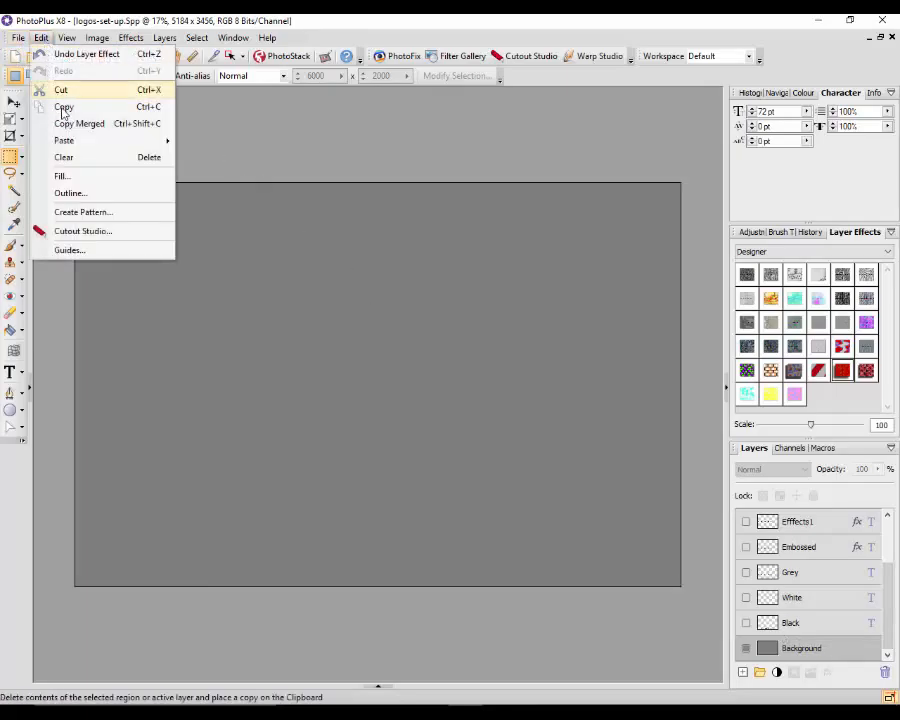
{"action": "mouse_move", "coordinate": [138, 149]}
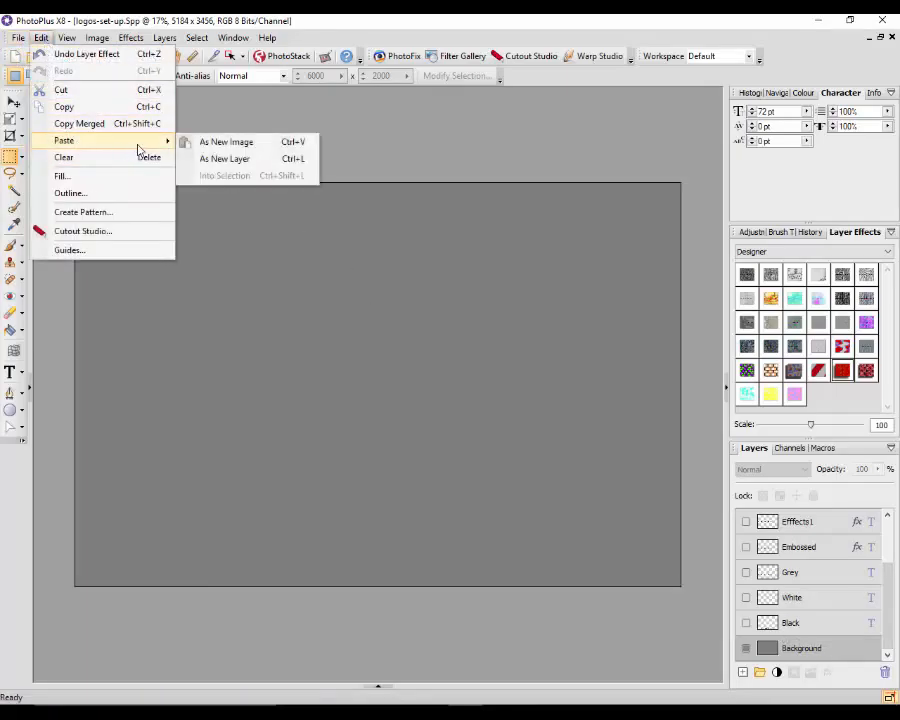
{"action": "left_click", "coordinate": [232, 160]}
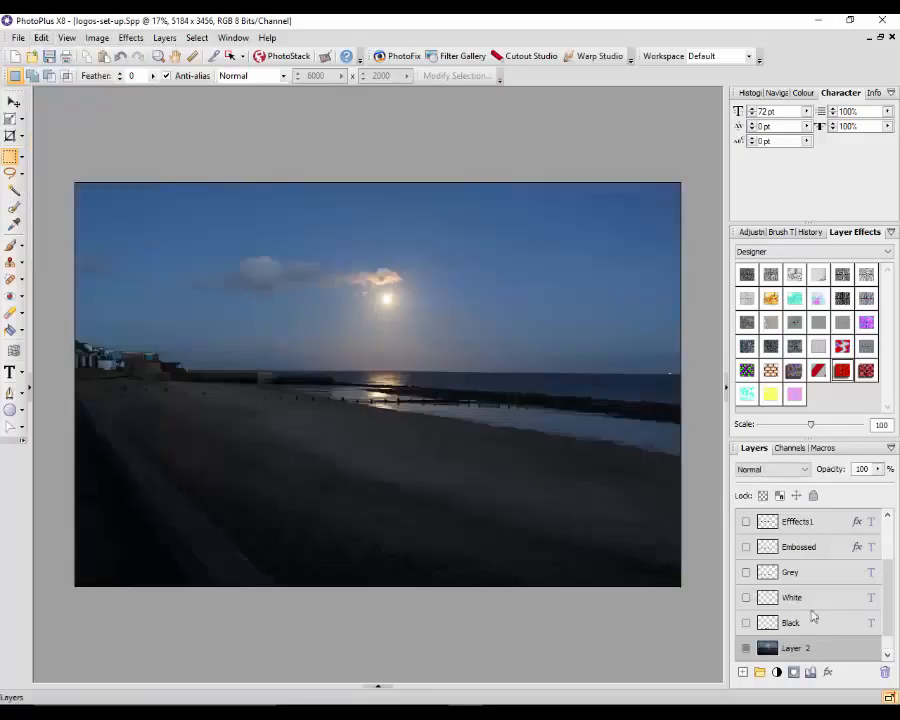
{"action": "scroll", "coordinate": [891, 594], "scroll_direction": "down", "scroll_amount": 1}
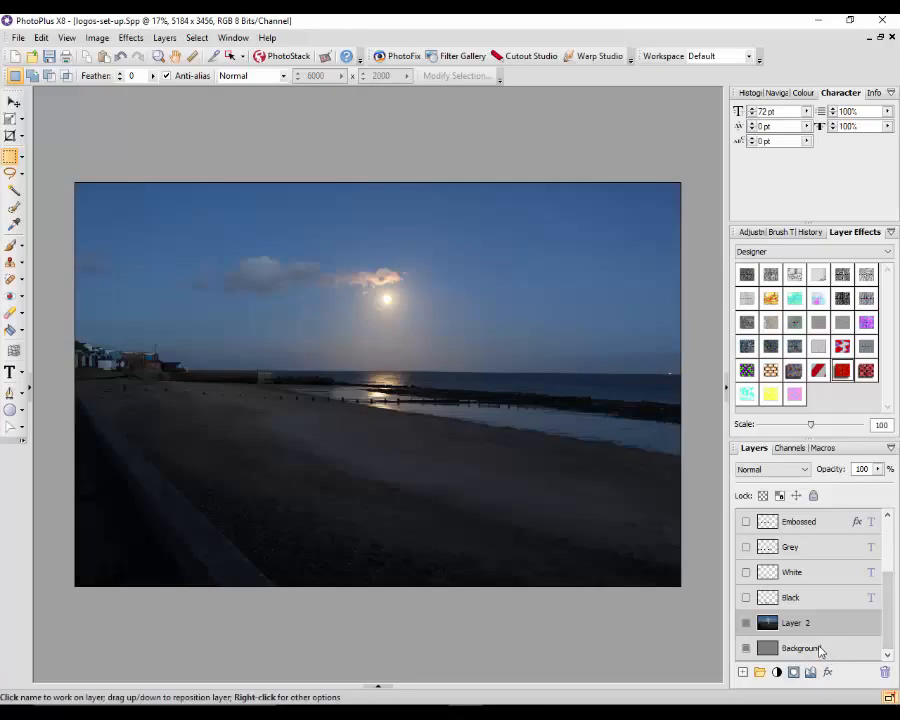
- Show the Black, White, Grey, Embossed, Effects1, Effects 2, Layer 1 and carl effects layers
{"action": "left_click", "coordinate": [745, 598]}
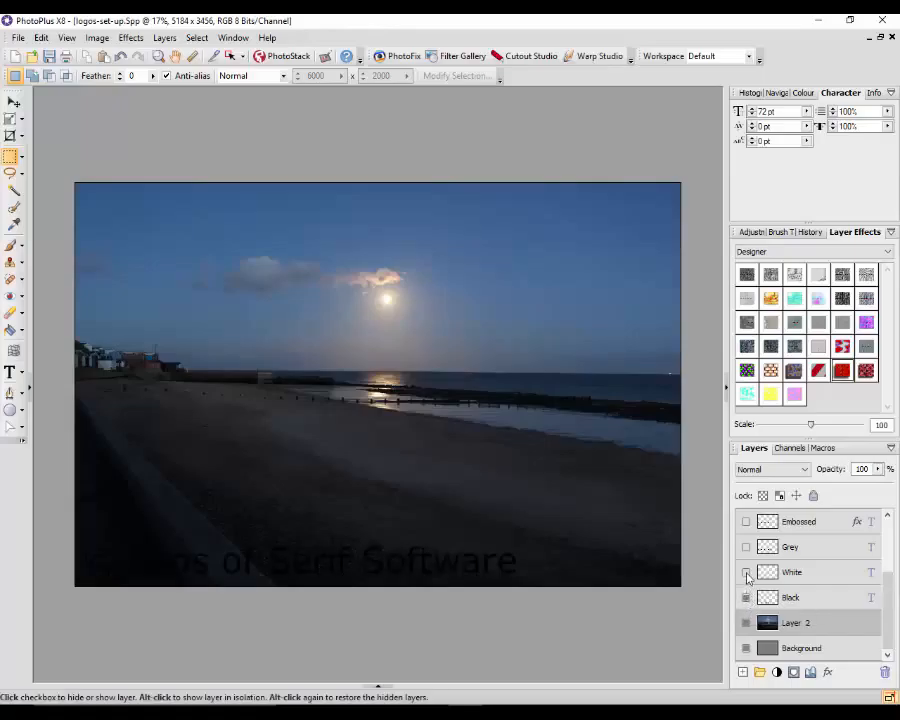
{"action": "left_click", "coordinate": [745, 572]}
{"action": "left_click", "coordinate": [745, 547]}
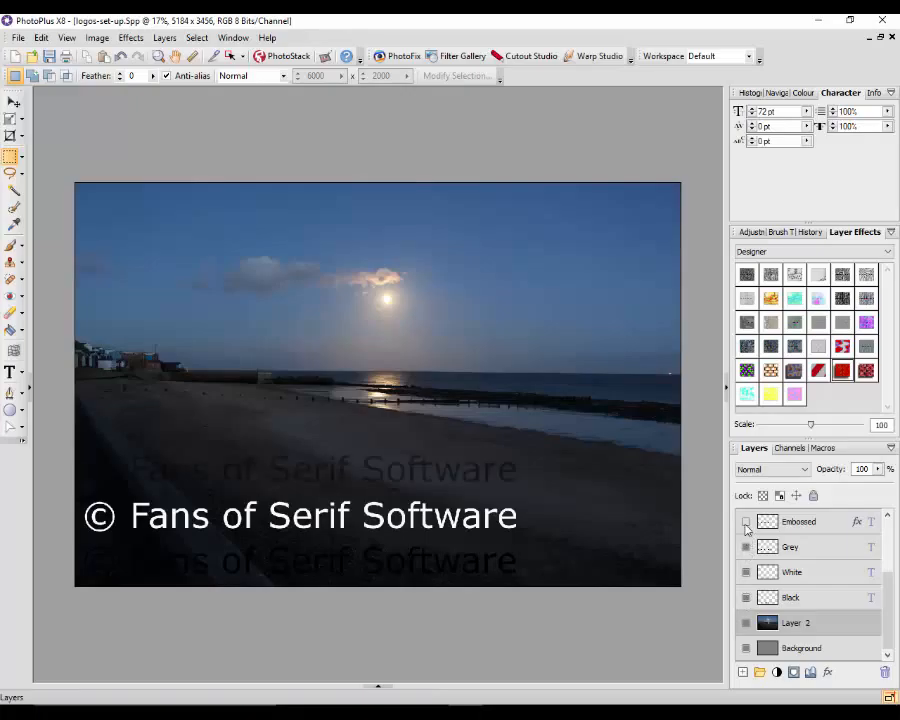
{"action": "left_click", "coordinate": [745, 521]}
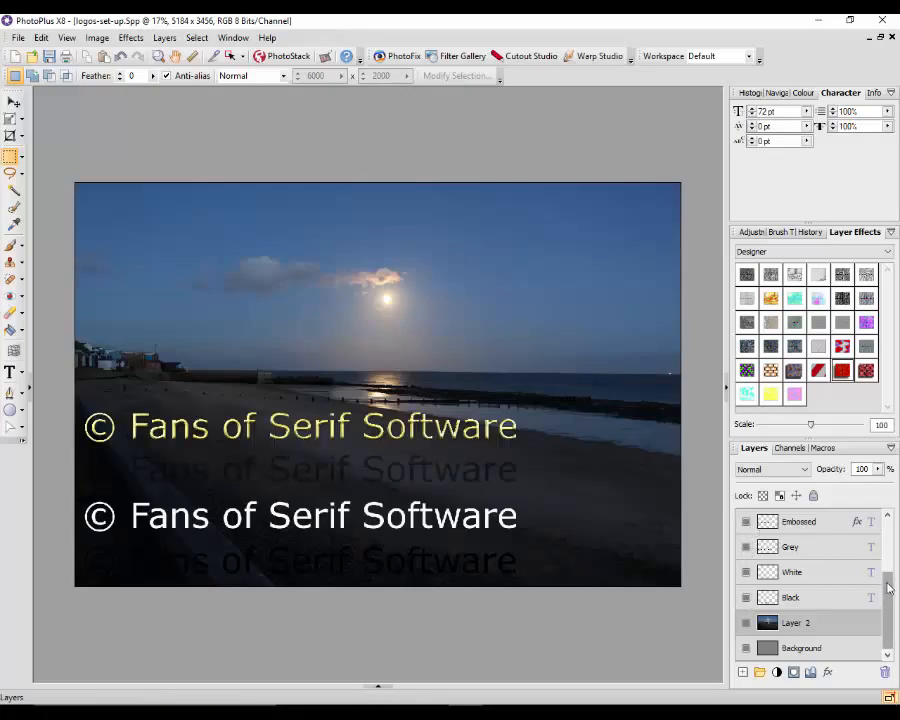
{"action": "scroll", "coordinate": [880, 580], "scroll_direction": "up", "scroll_amount": 2}
{"action": "left_click", "coordinate": [746, 567]}
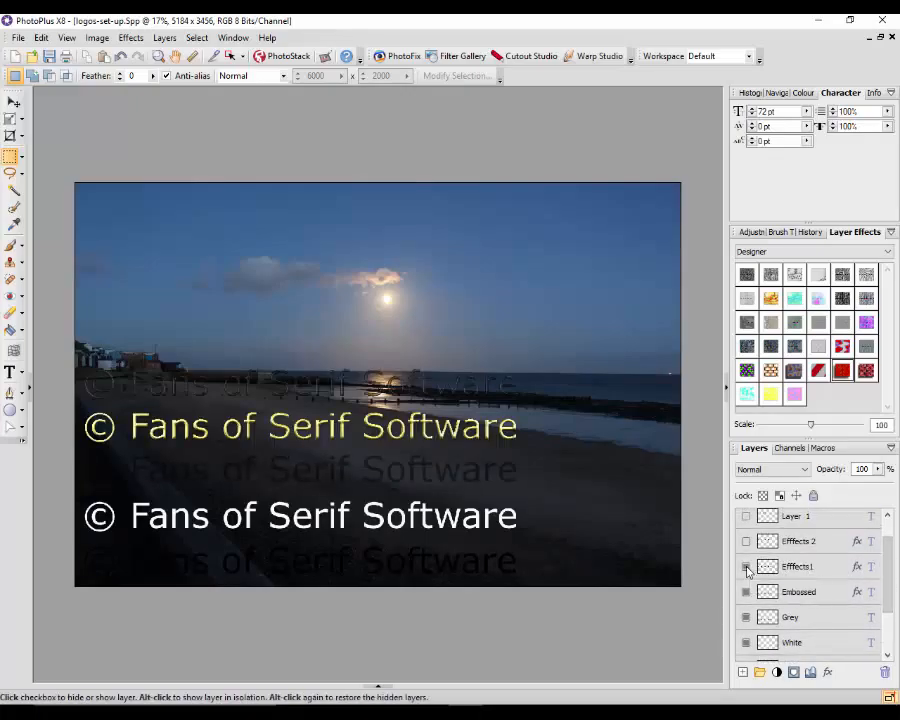
{"action": "left_click", "coordinate": [746, 542]}
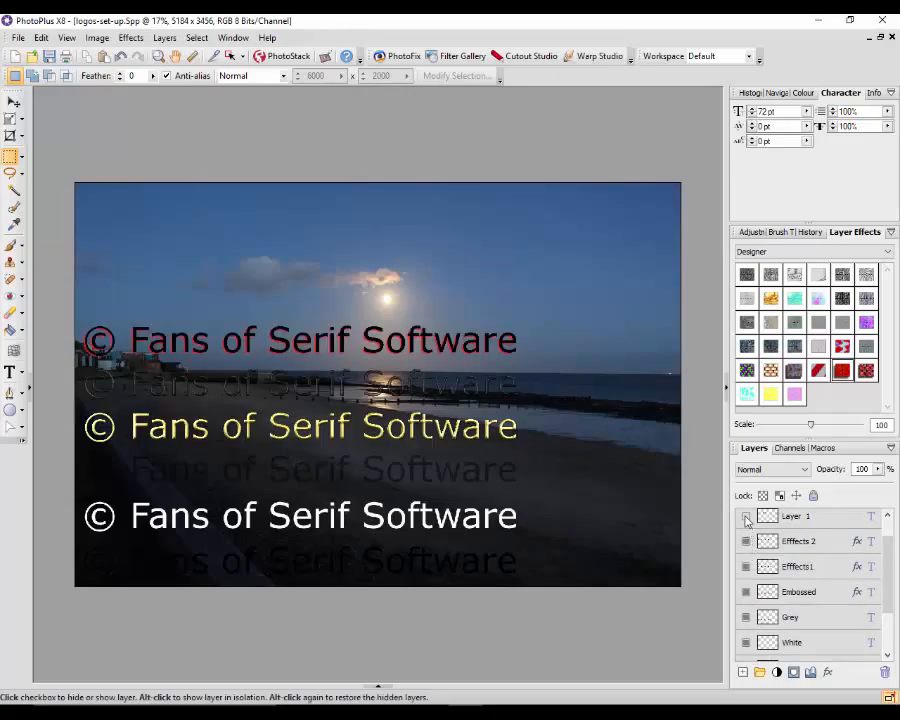
{"action": "left_click", "coordinate": [745, 516]}
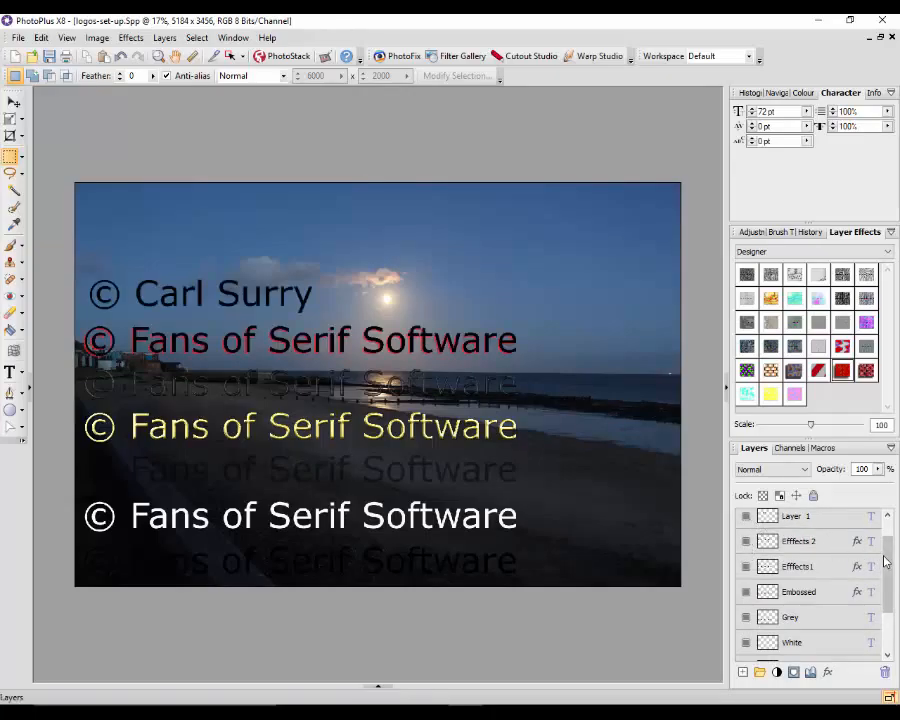
{"action": "scroll", "coordinate": [885, 550], "scroll_direction": "up", "scroll_amount": 1}
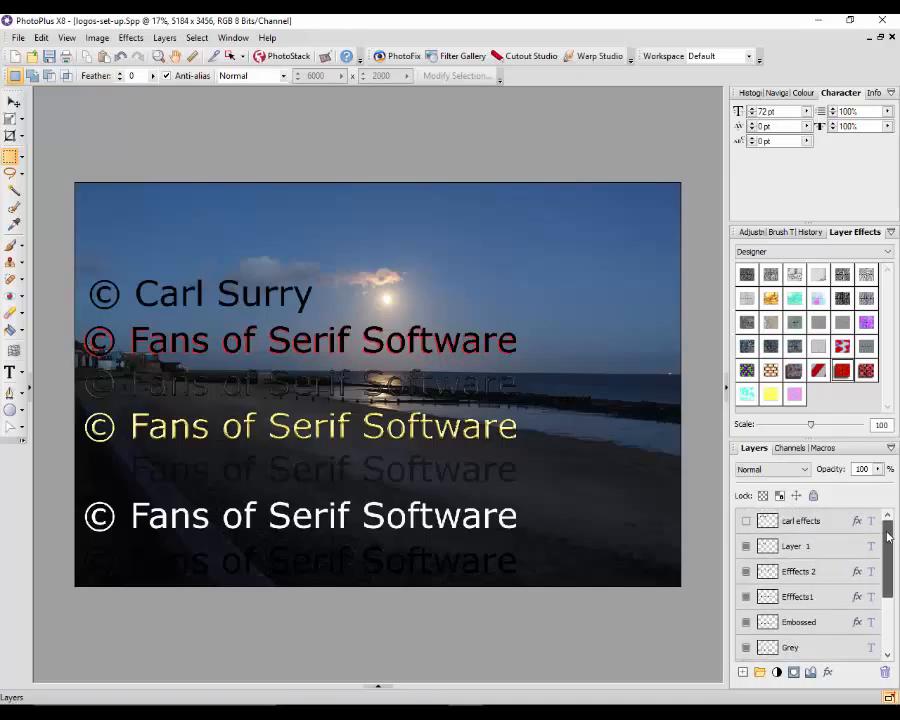
{"action": "left_click", "coordinate": [747, 521]}
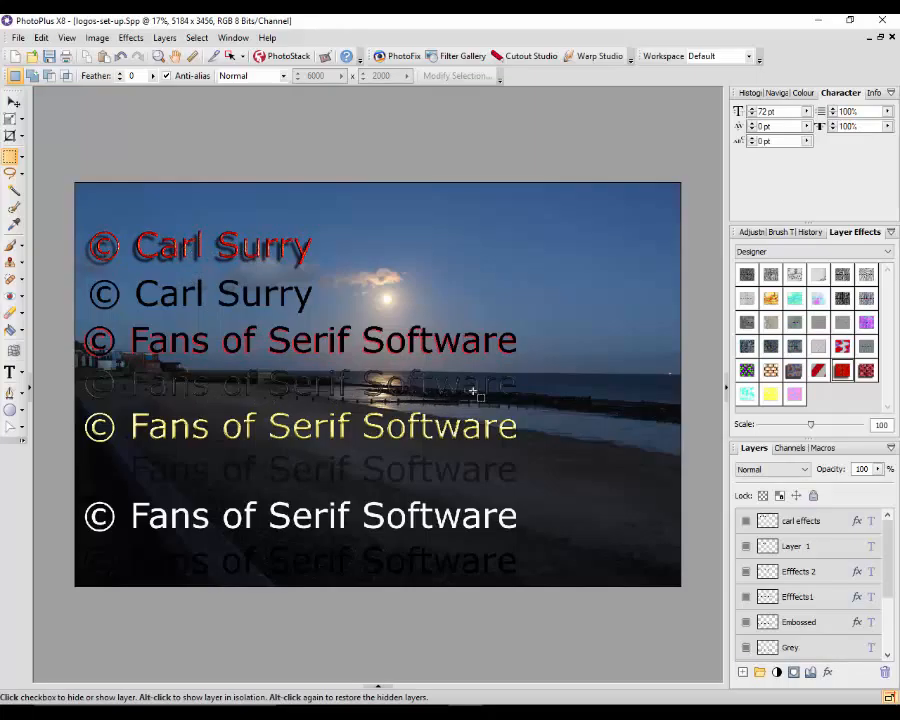
{"action": "left_click", "coordinate": [745, 546]}
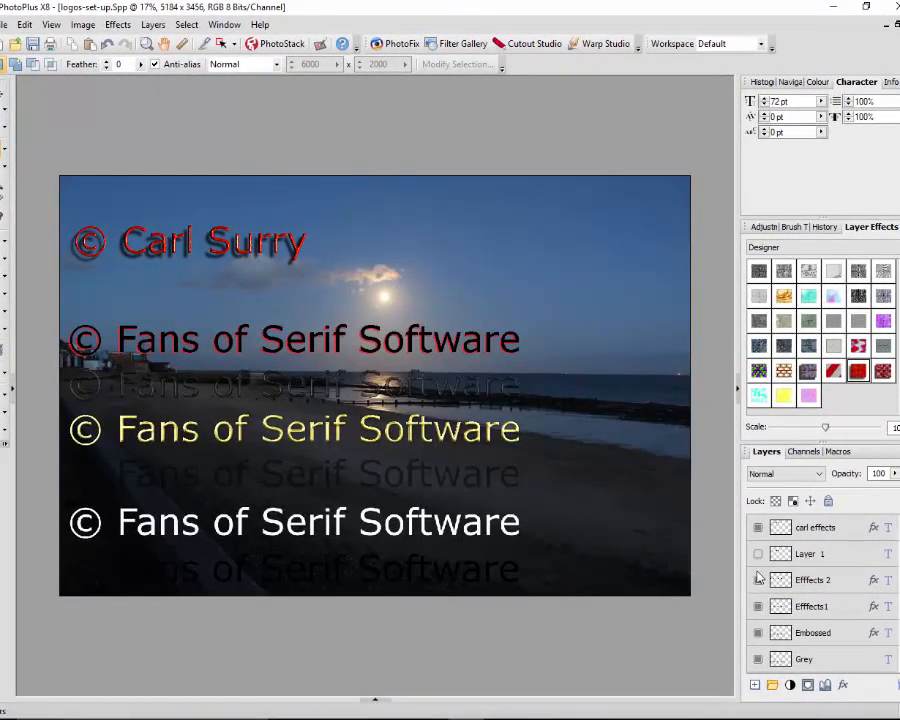
{"action": "left_click", "coordinate": [757, 579]}
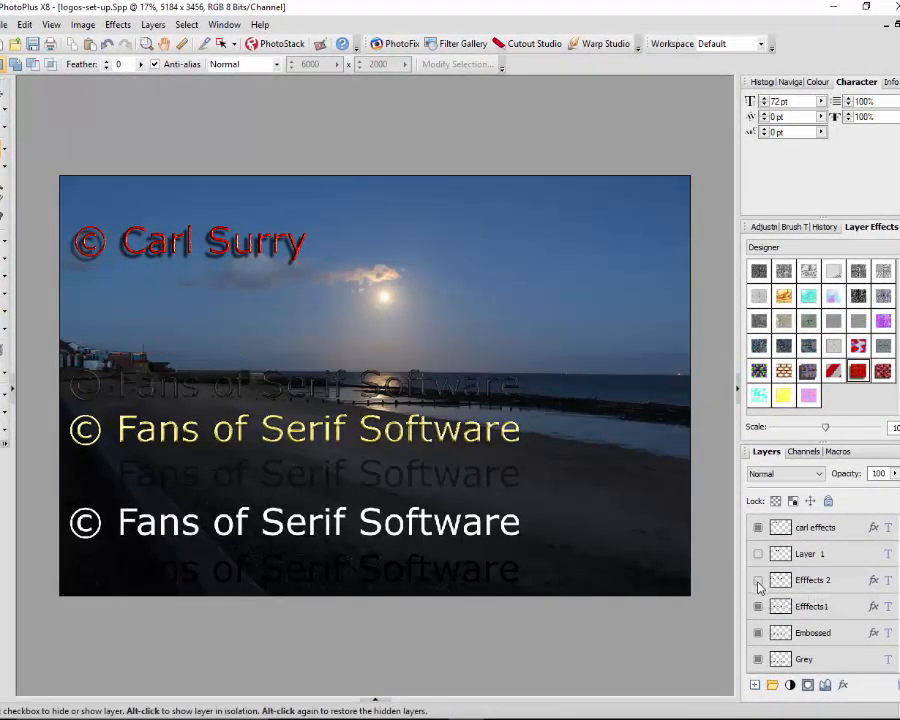
{"action": "left_click", "coordinate": [758, 634]}
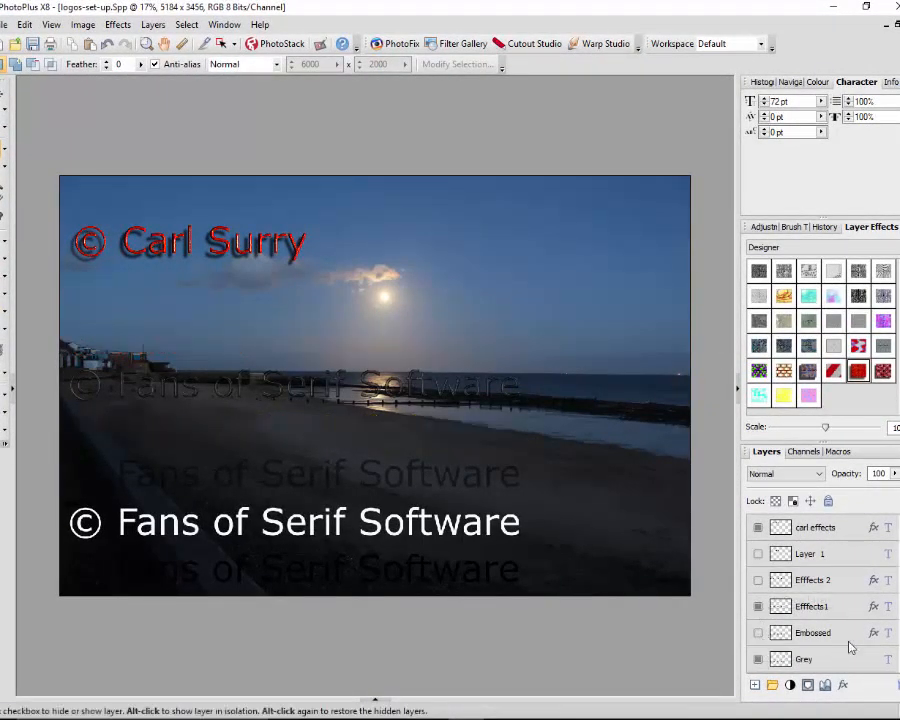
{"action": "scroll", "coordinate": [846, 640], "scroll_direction": "down", "scroll_amount": 2}
{"action": "left_click", "coordinate": [758, 580]}
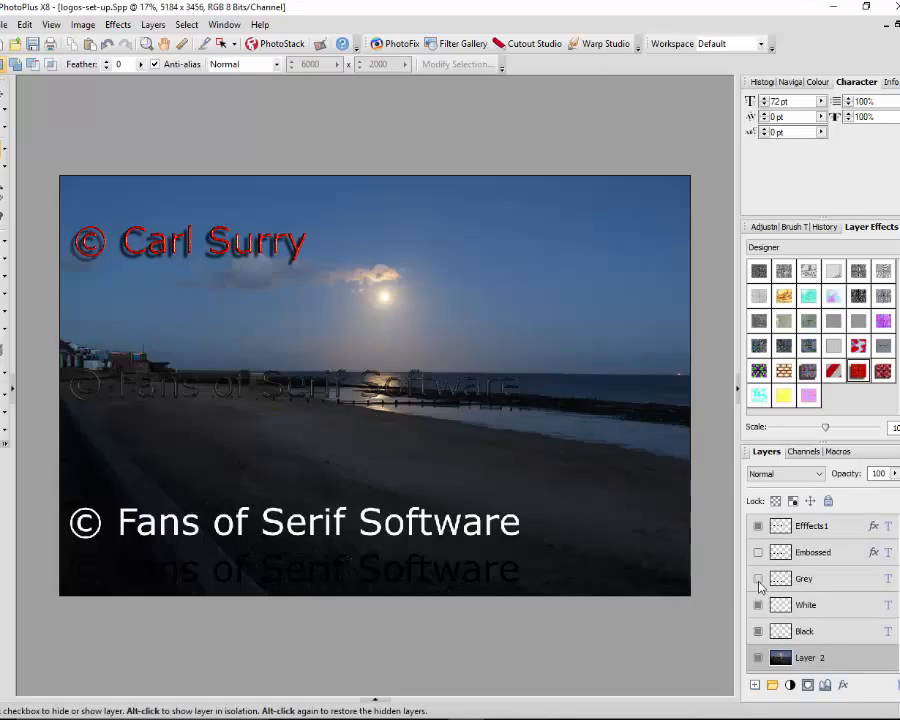
{"action": "left_click", "coordinate": [757, 605]}
{"action": "left_click", "coordinate": [758, 632]}
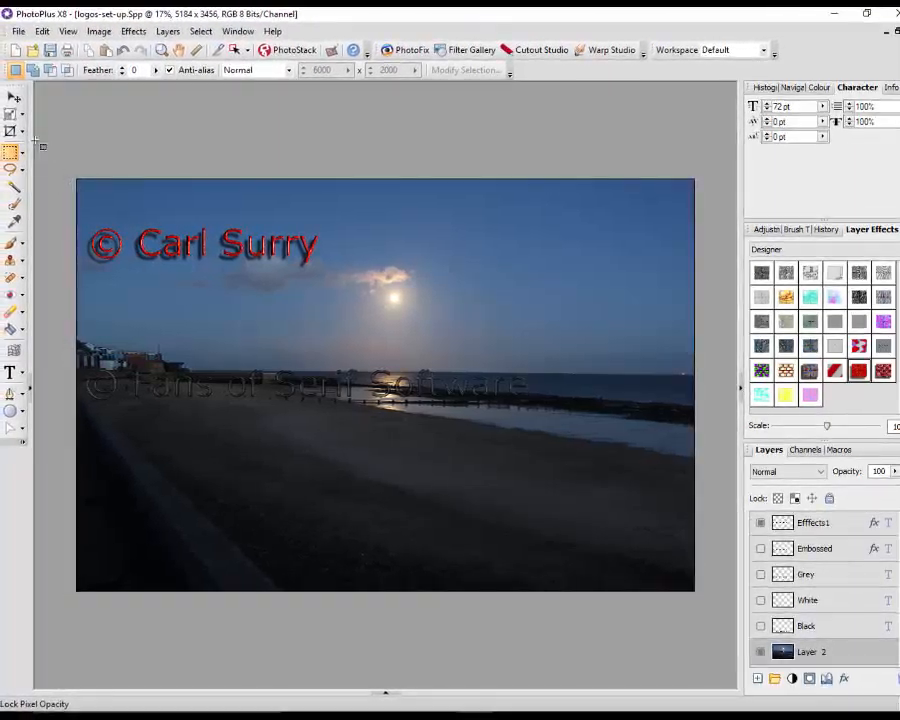
- With the Move Tool, drag the embossed Effects1 text up into the sky
{"action": "left_click", "coordinate": [14, 96]}
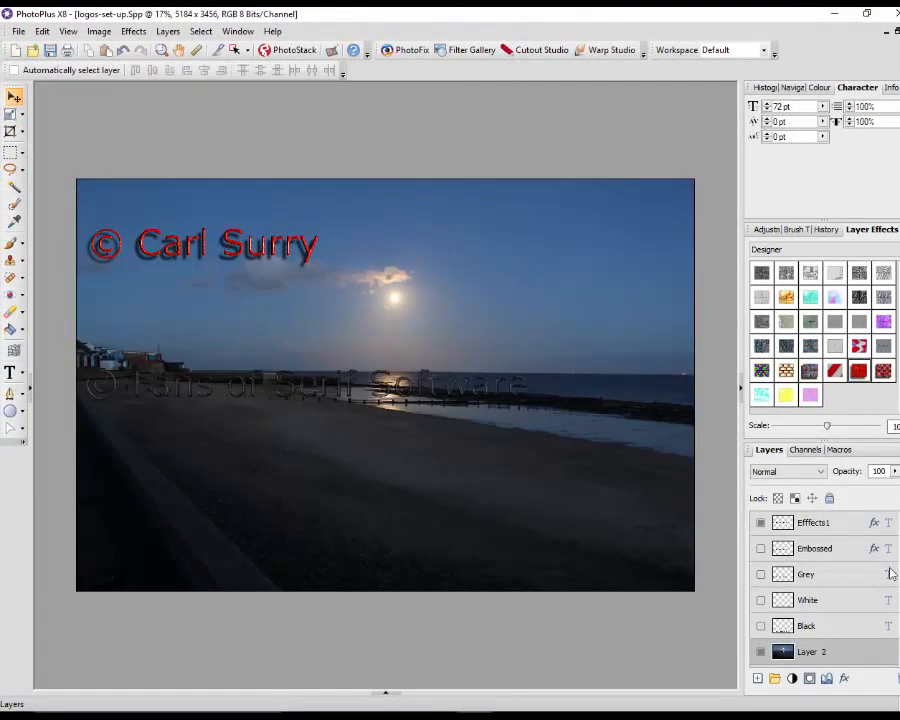
{"action": "scroll", "coordinate": [845, 592], "scroll_direction": "up", "scroll_amount": 2}
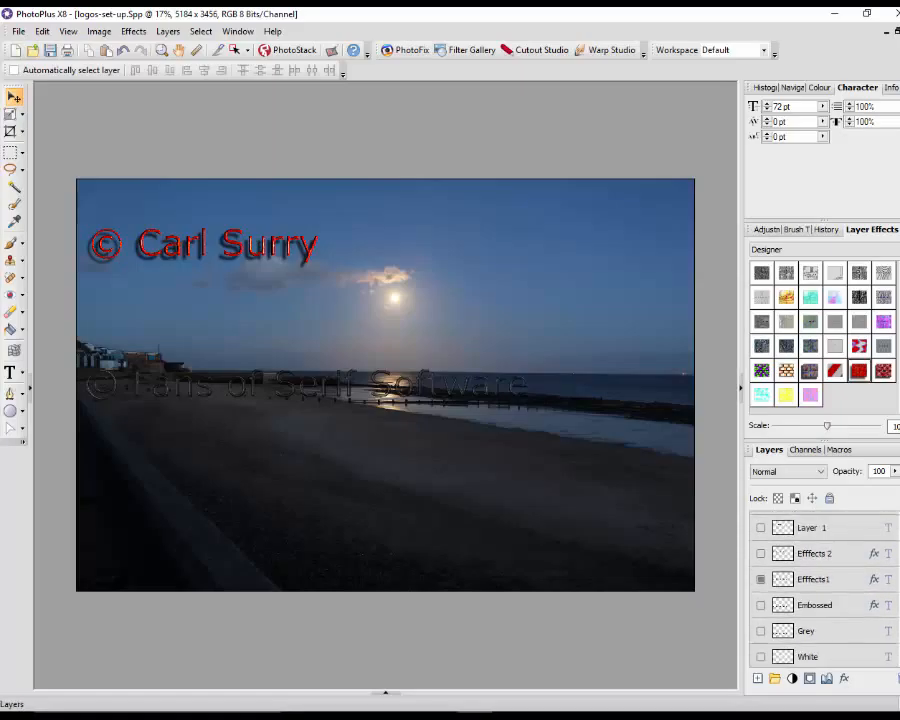
{"action": "left_click", "coordinate": [845, 592]}
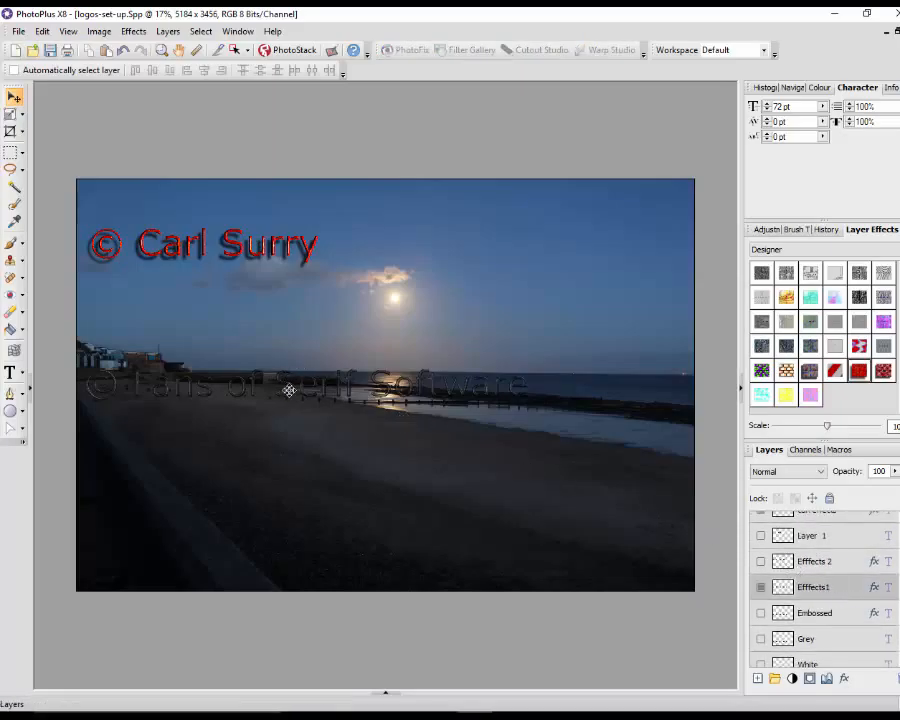
{"action": "left_click_drag", "start_coordinate": [289, 388], "coordinate": [342, 323]}
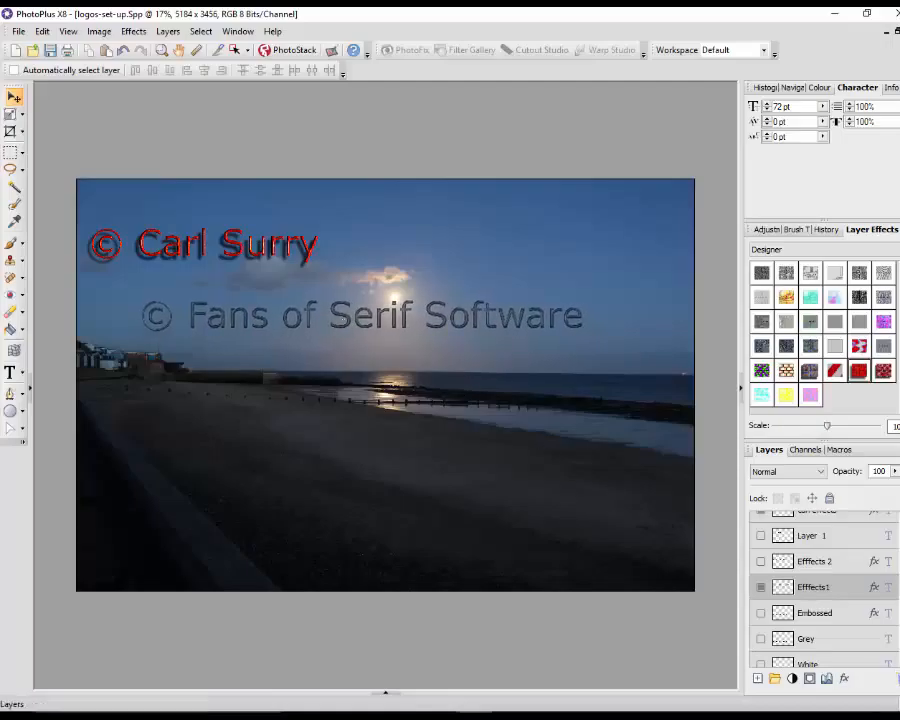
- Drag the red carl effects logo to the top-right corner of the photo
{"action": "scroll", "coordinate": [823, 528], "scroll_direction": "up", "scroll_amount": 1}
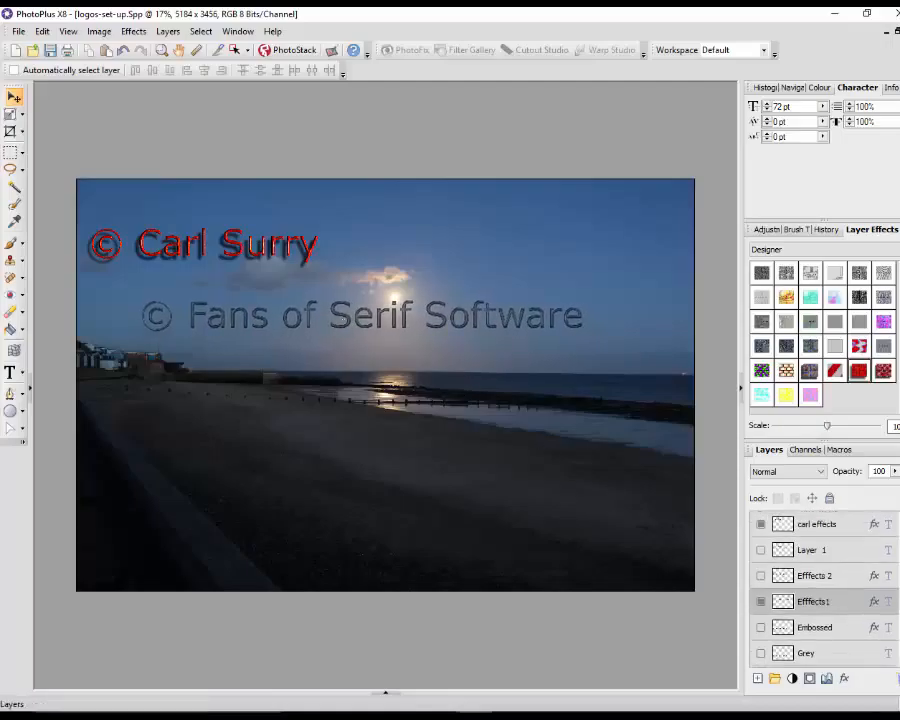
{"action": "left_click", "coordinate": [838, 527]}
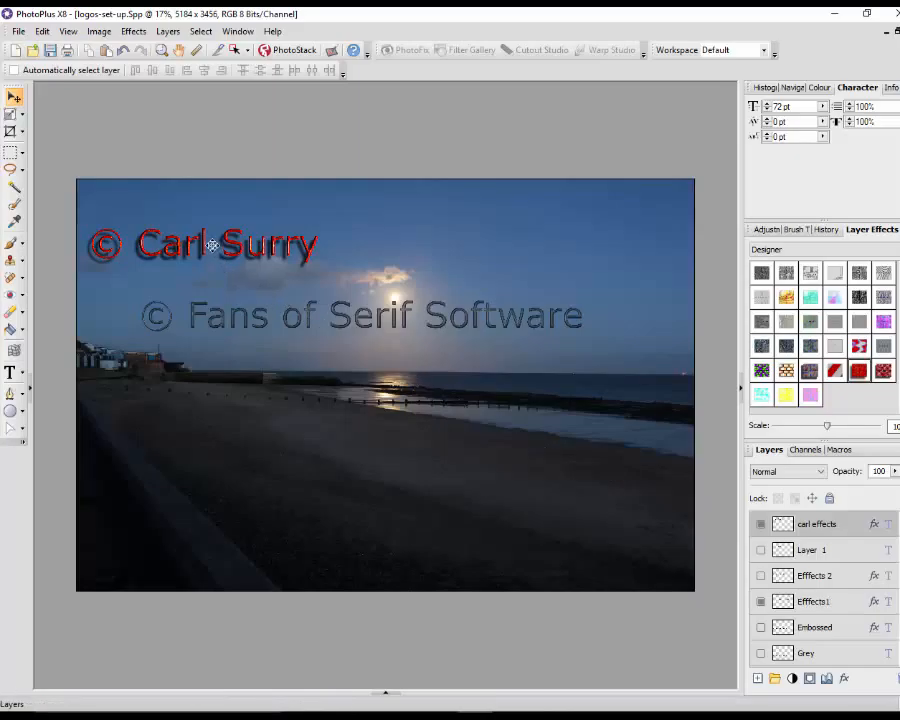
{"action": "left_click_drag", "start_coordinate": [212, 245], "coordinate": [221, 546]}
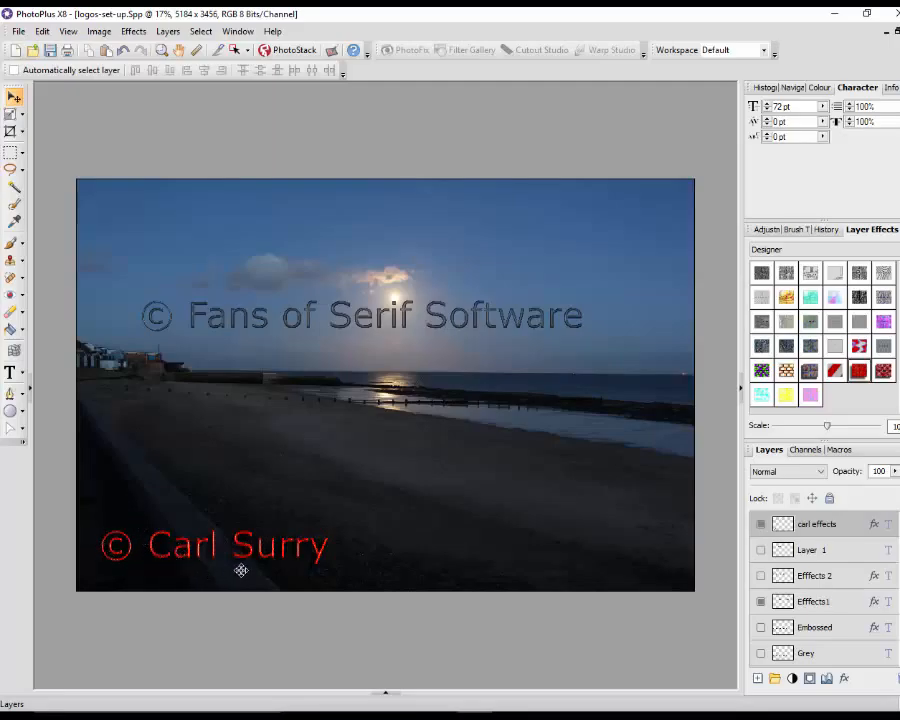
{"action": "left_click_drag", "start_coordinate": [253, 556], "coordinate": [613, 222]}
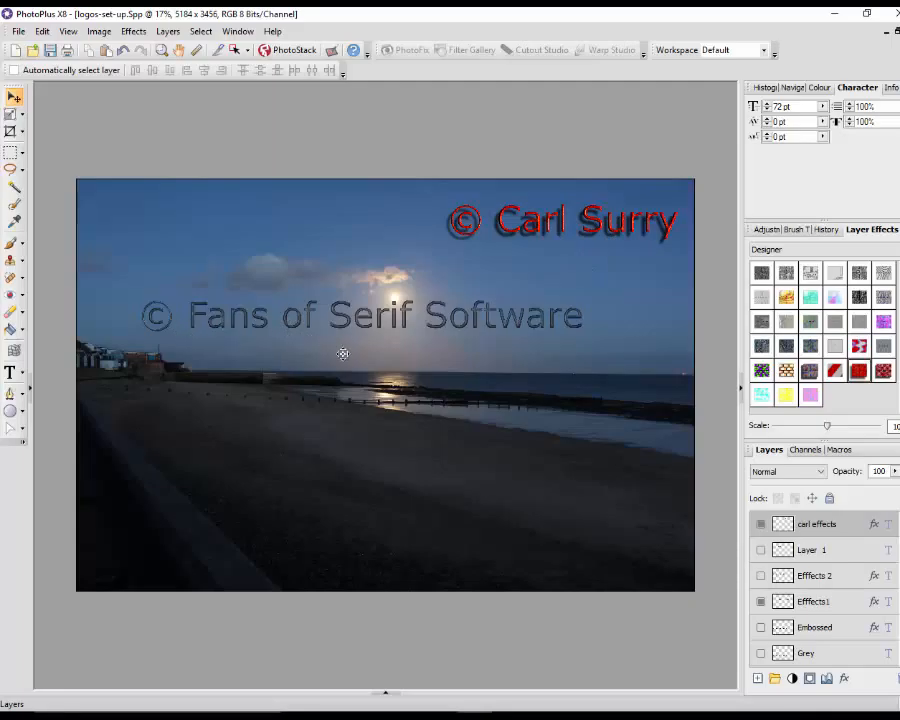
- Show the White text, nudge the logo lower, and position the white text near the bottom
{"action": "scroll", "coordinate": [883, 614], "scroll_direction": "down", "scroll_amount": 3}
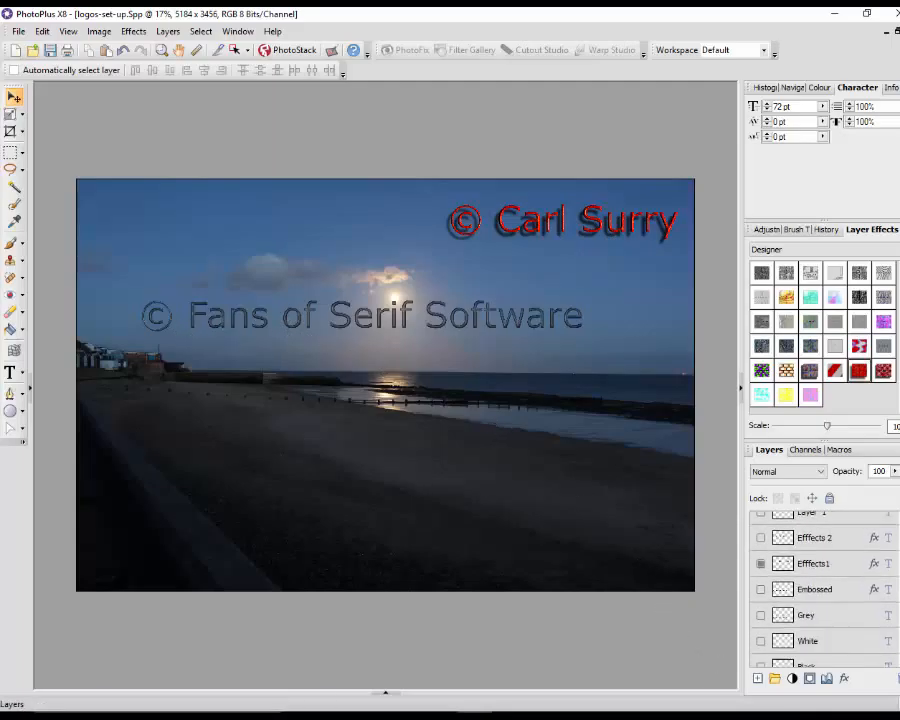
{"action": "left_click", "coordinate": [760, 614]}
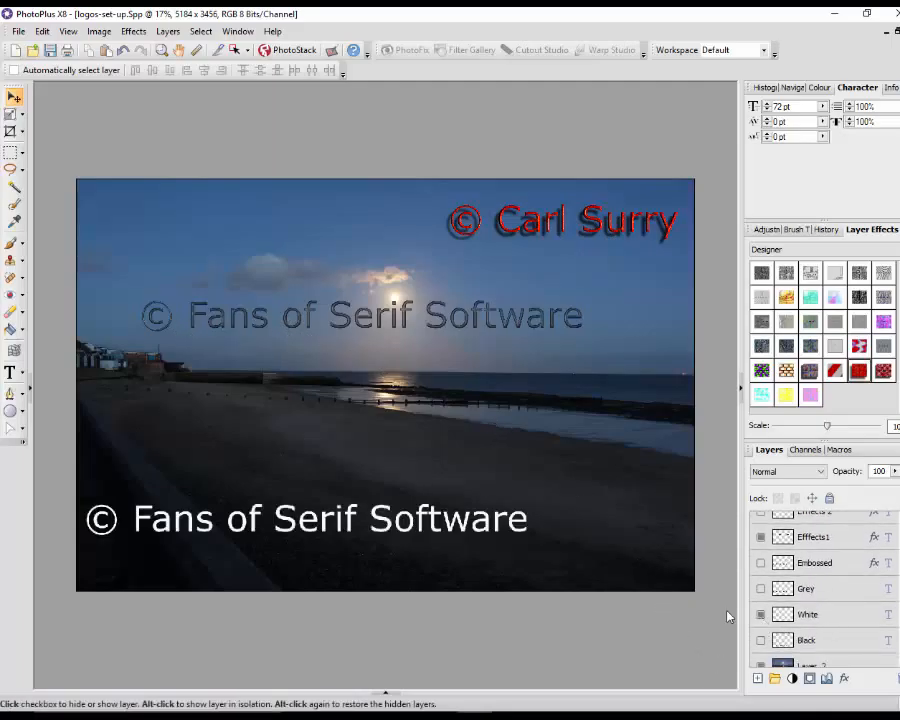
{"action": "left_click_drag", "start_coordinate": [313, 524], "coordinate": [311, 540]}
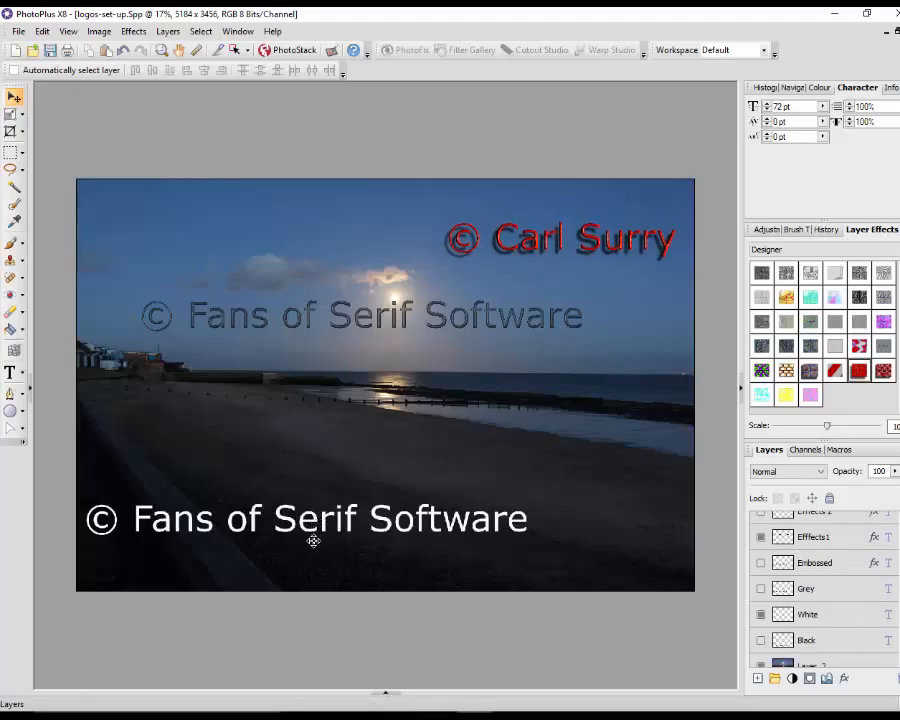
{"action": "scroll", "coordinate": [816, 630], "scroll_direction": "down", "scroll_amount": 2}
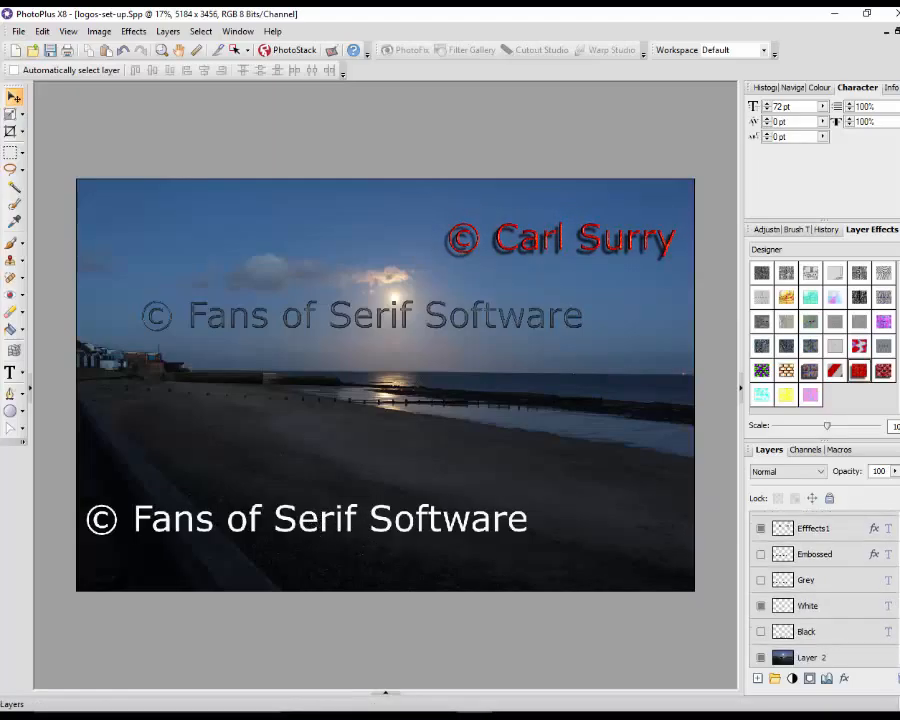
{"action": "left_click", "coordinate": [816, 578]}
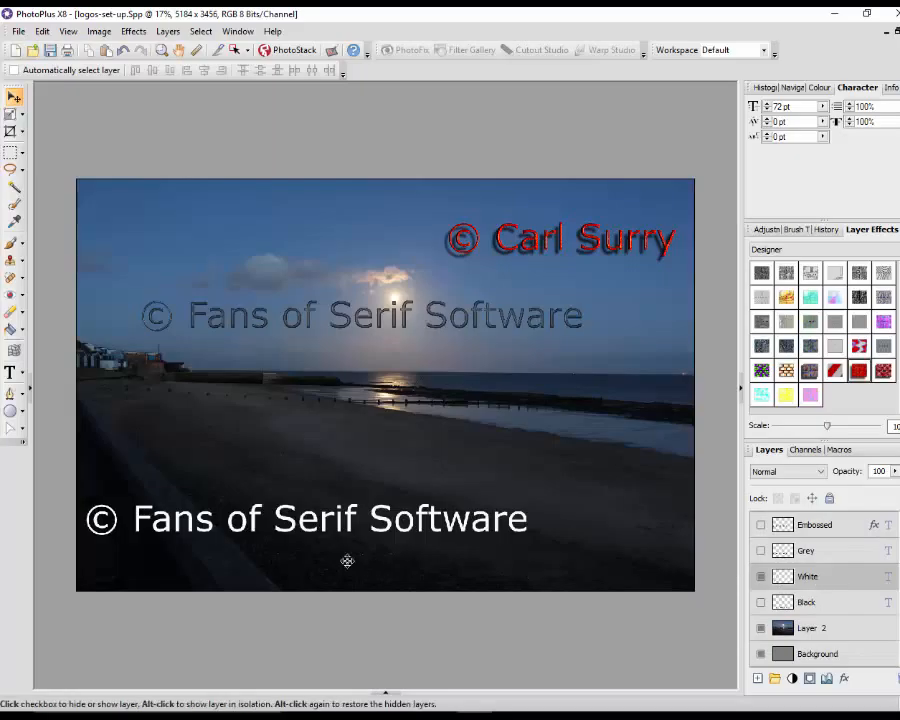
{"action": "left_click_drag", "start_coordinate": [301, 517], "coordinate": [330, 548]}
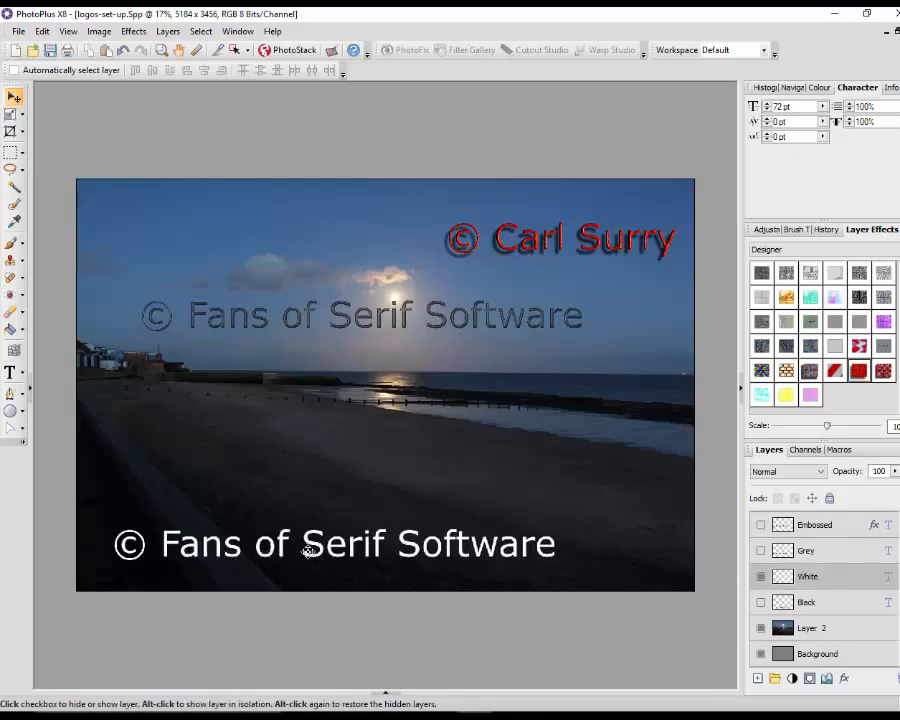
{"action": "mouse_move", "coordinate": [309, 549]}
{"action": "left_mouse_down"}
{"action": "mouse_move", "coordinate": [272, 557]}
{"action": "mouse_move", "coordinate": [296, 555]}
{"action": "left_mouse_up"}
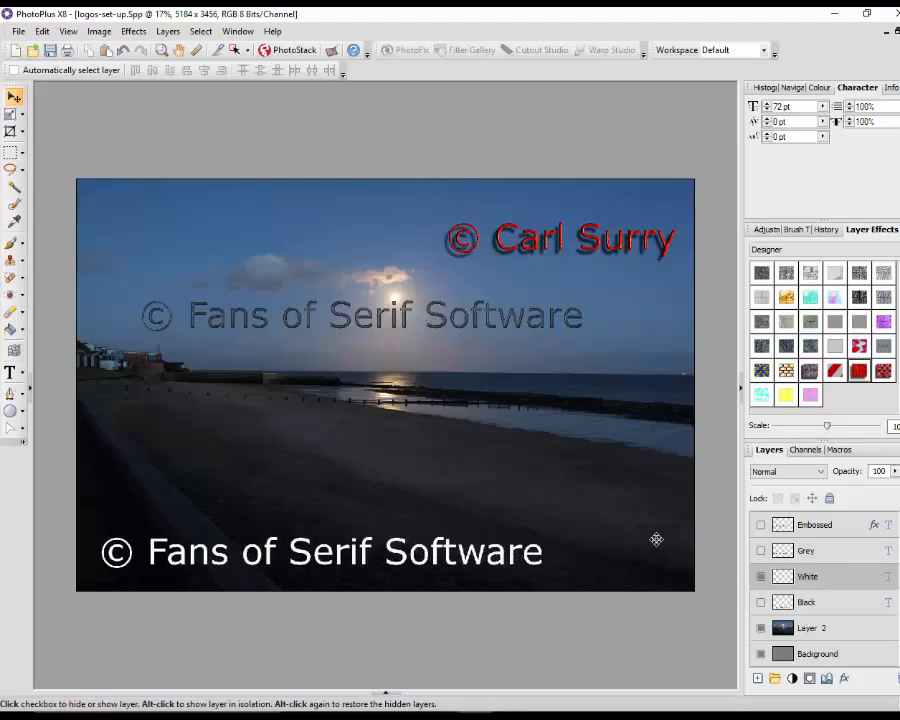
- Lower the White layer's opacity to 48, then restore it to 100
{"action": "left_click", "coordinate": [895, 471]}
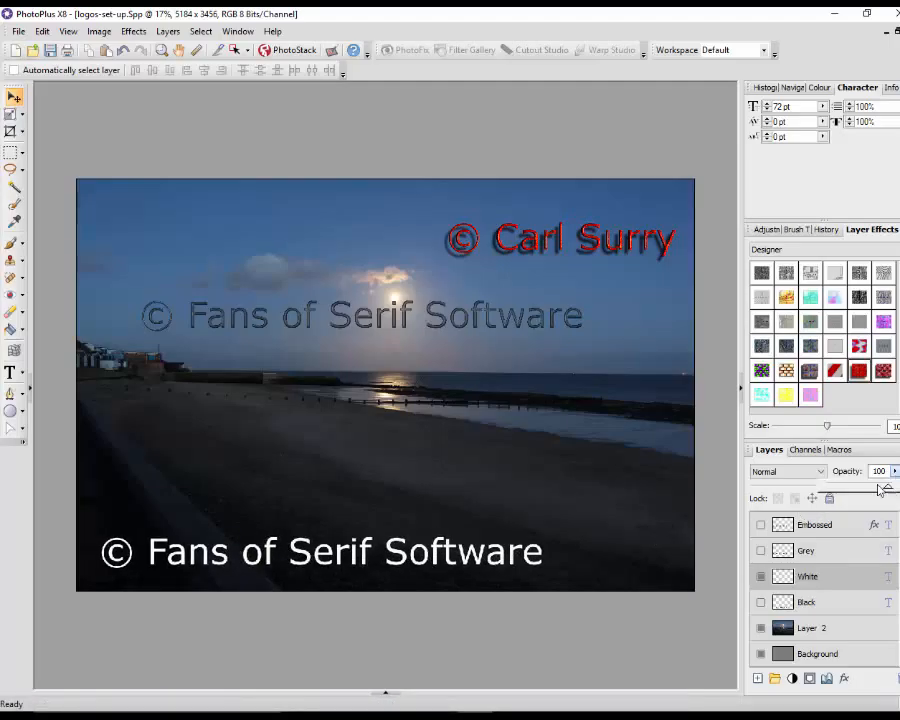
{"action": "left_click_drag", "start_coordinate": [879, 489], "coordinate": [856, 487]}
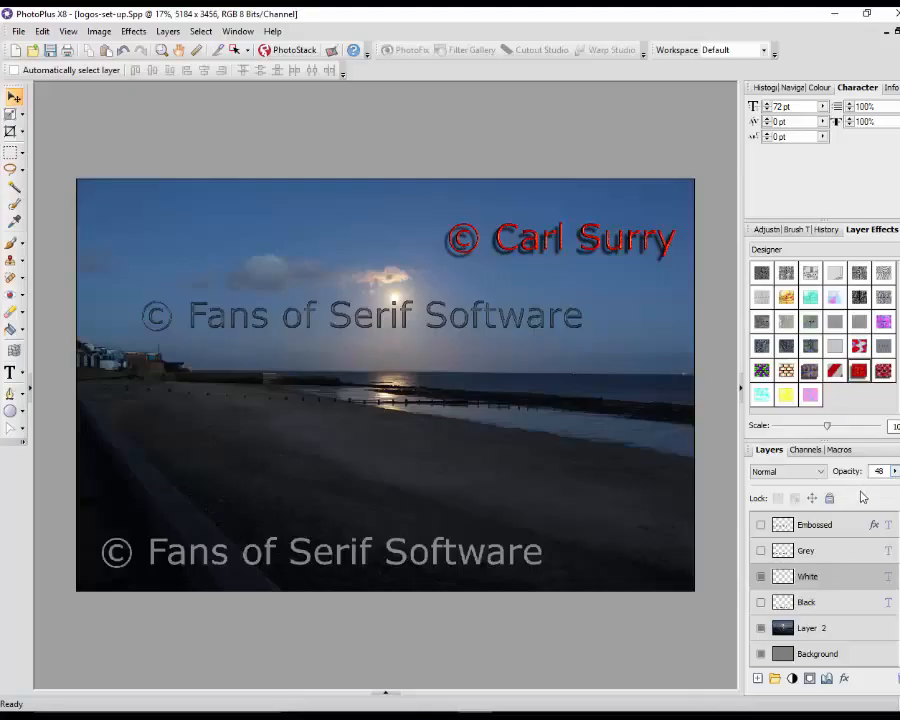
{"action": "left_click", "coordinate": [895, 472]}
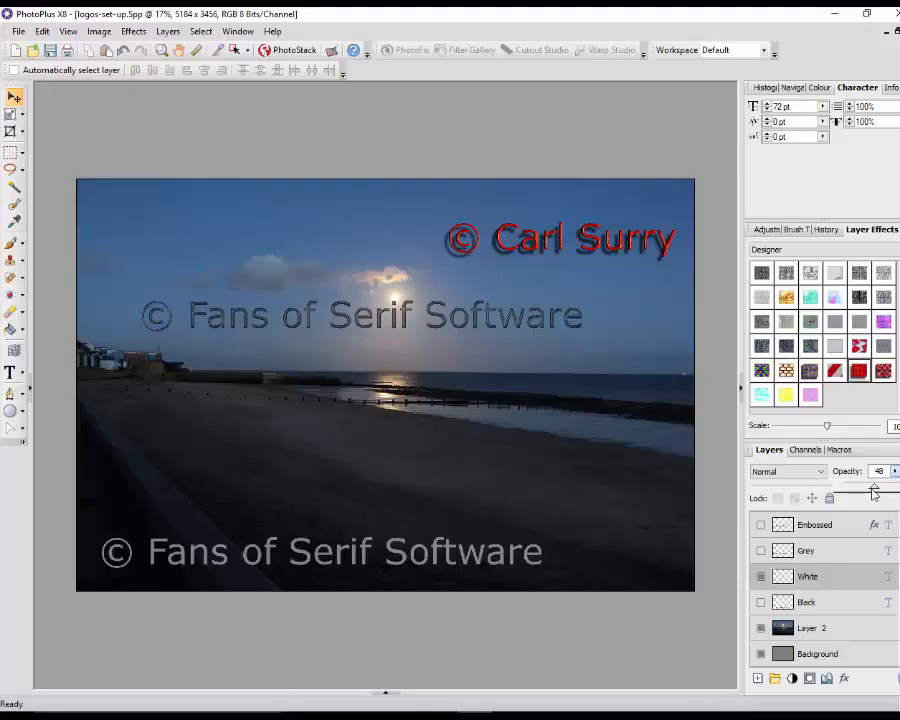
{"action": "left_click_drag", "start_coordinate": [876, 492], "coordinate": [898, 492]}
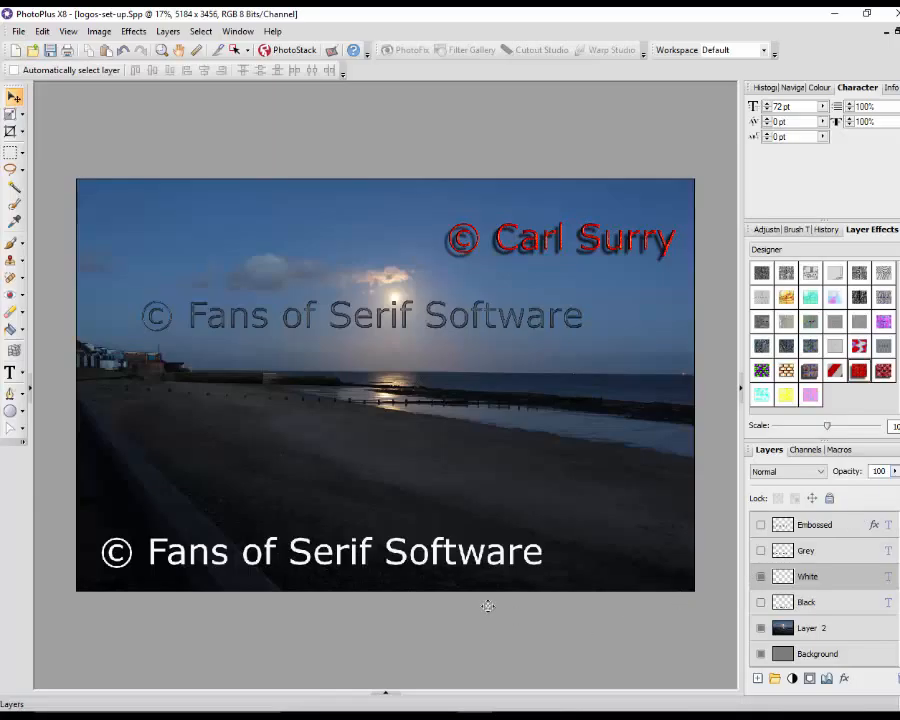